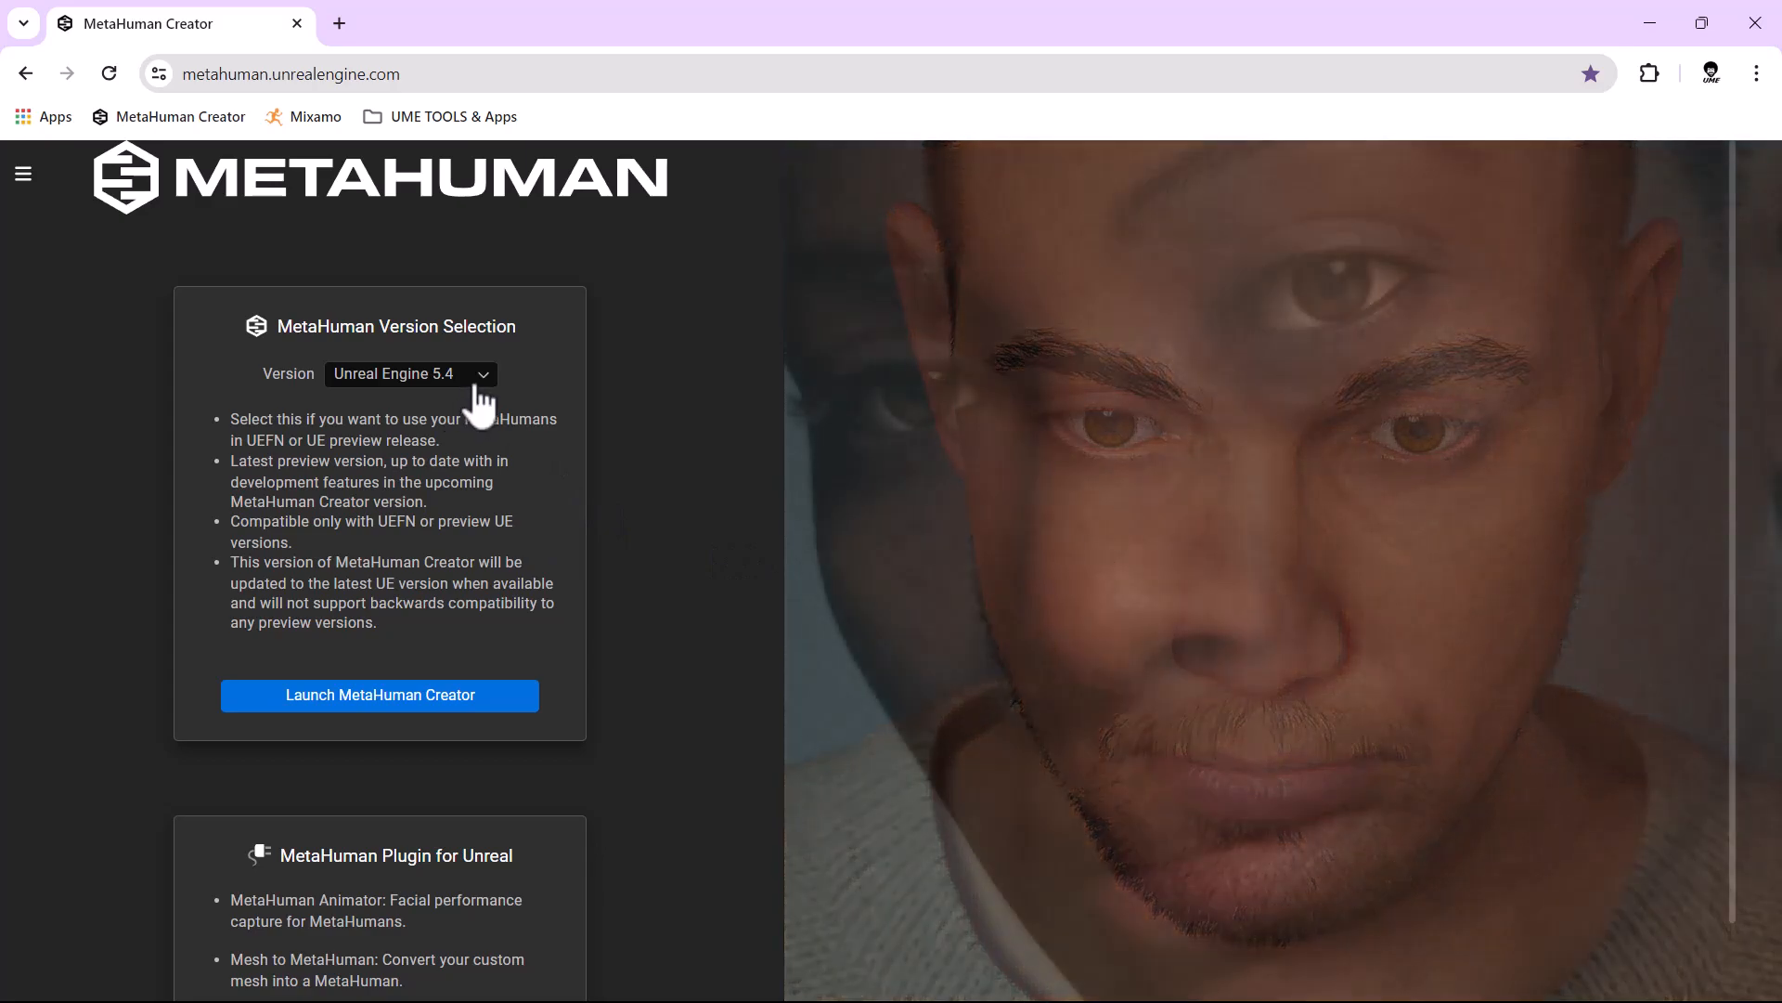
Set the MetaHuman version to Unreal Engine 5.3 and launch MetaHuman Creator.
{"action": "left_click", "coordinate": [474, 379]}
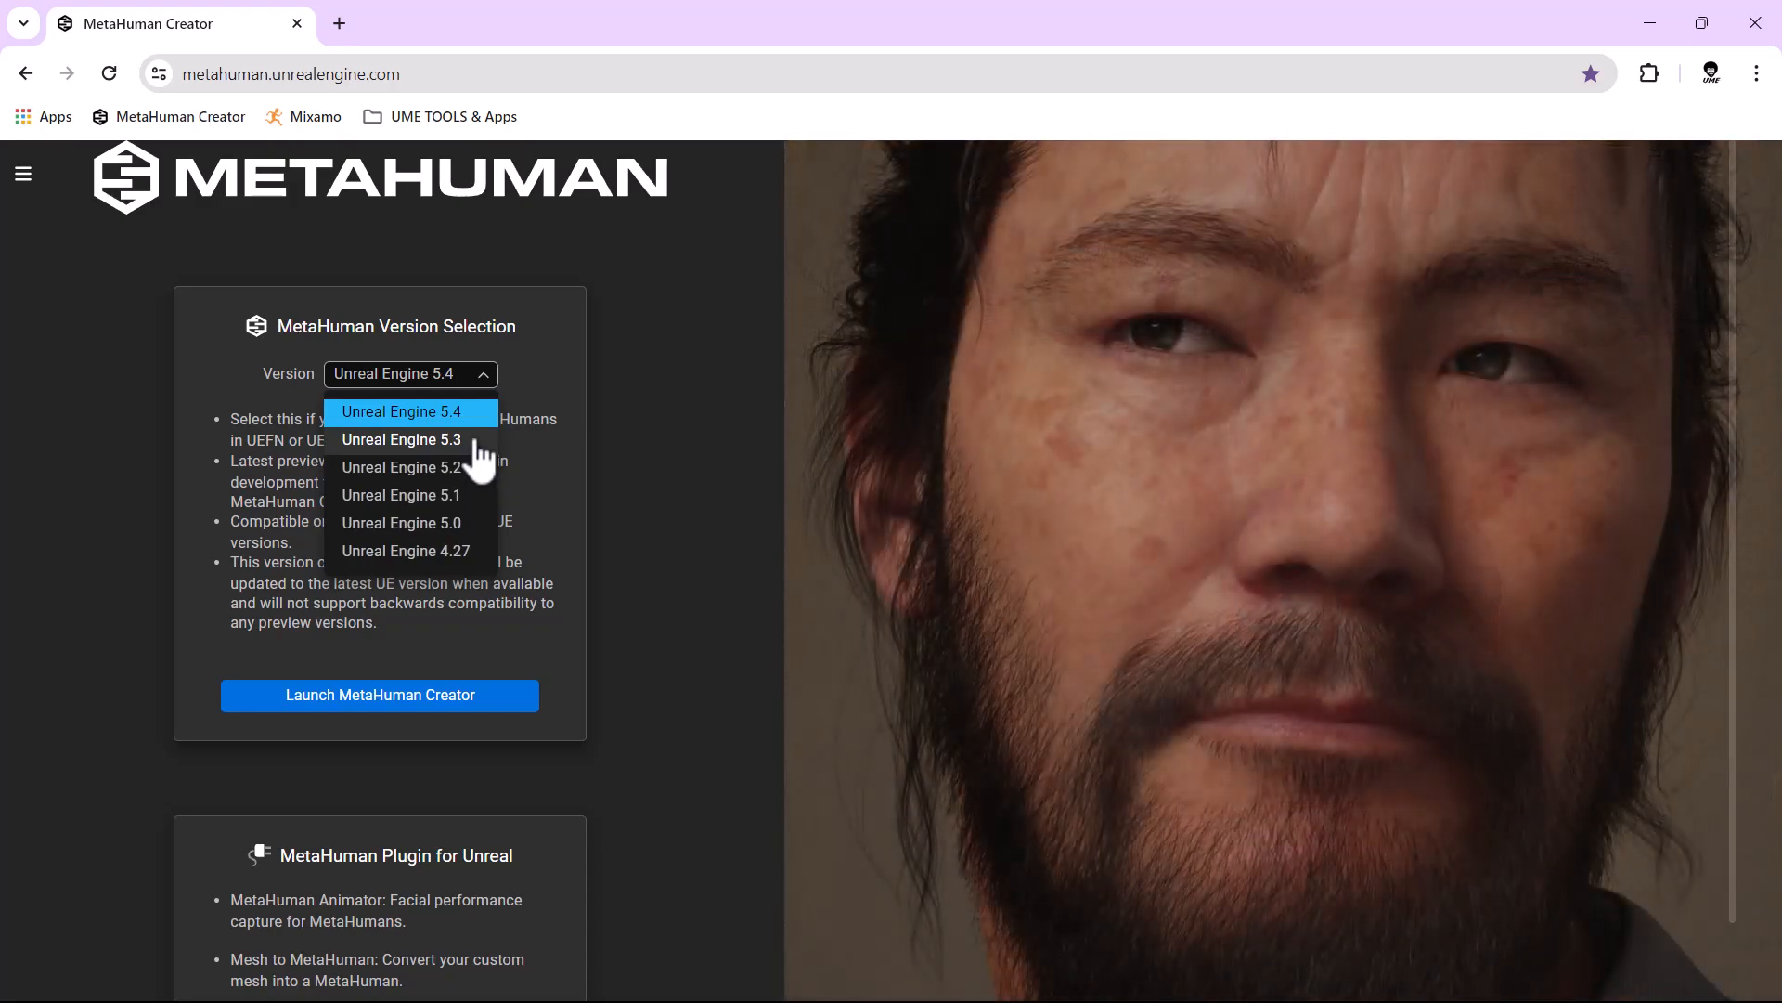
{"action": "left_click", "coordinate": [480, 446]}
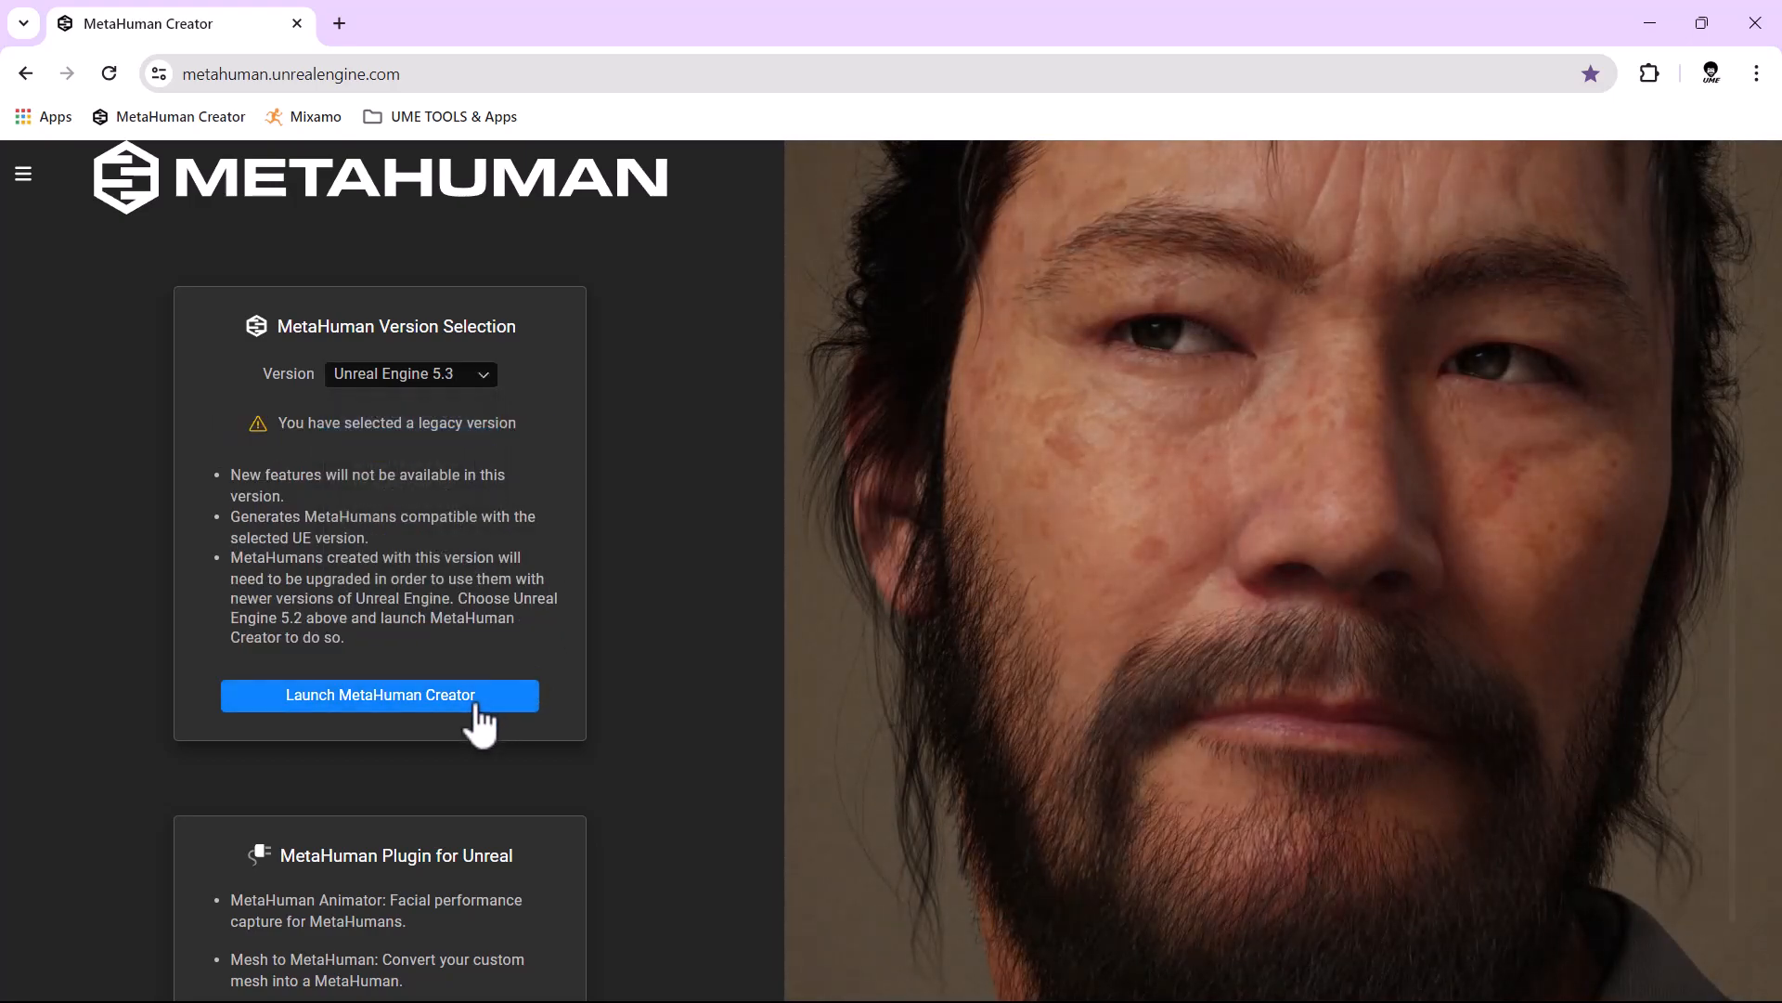
{"action": "left_click", "coordinate": [476, 708]}
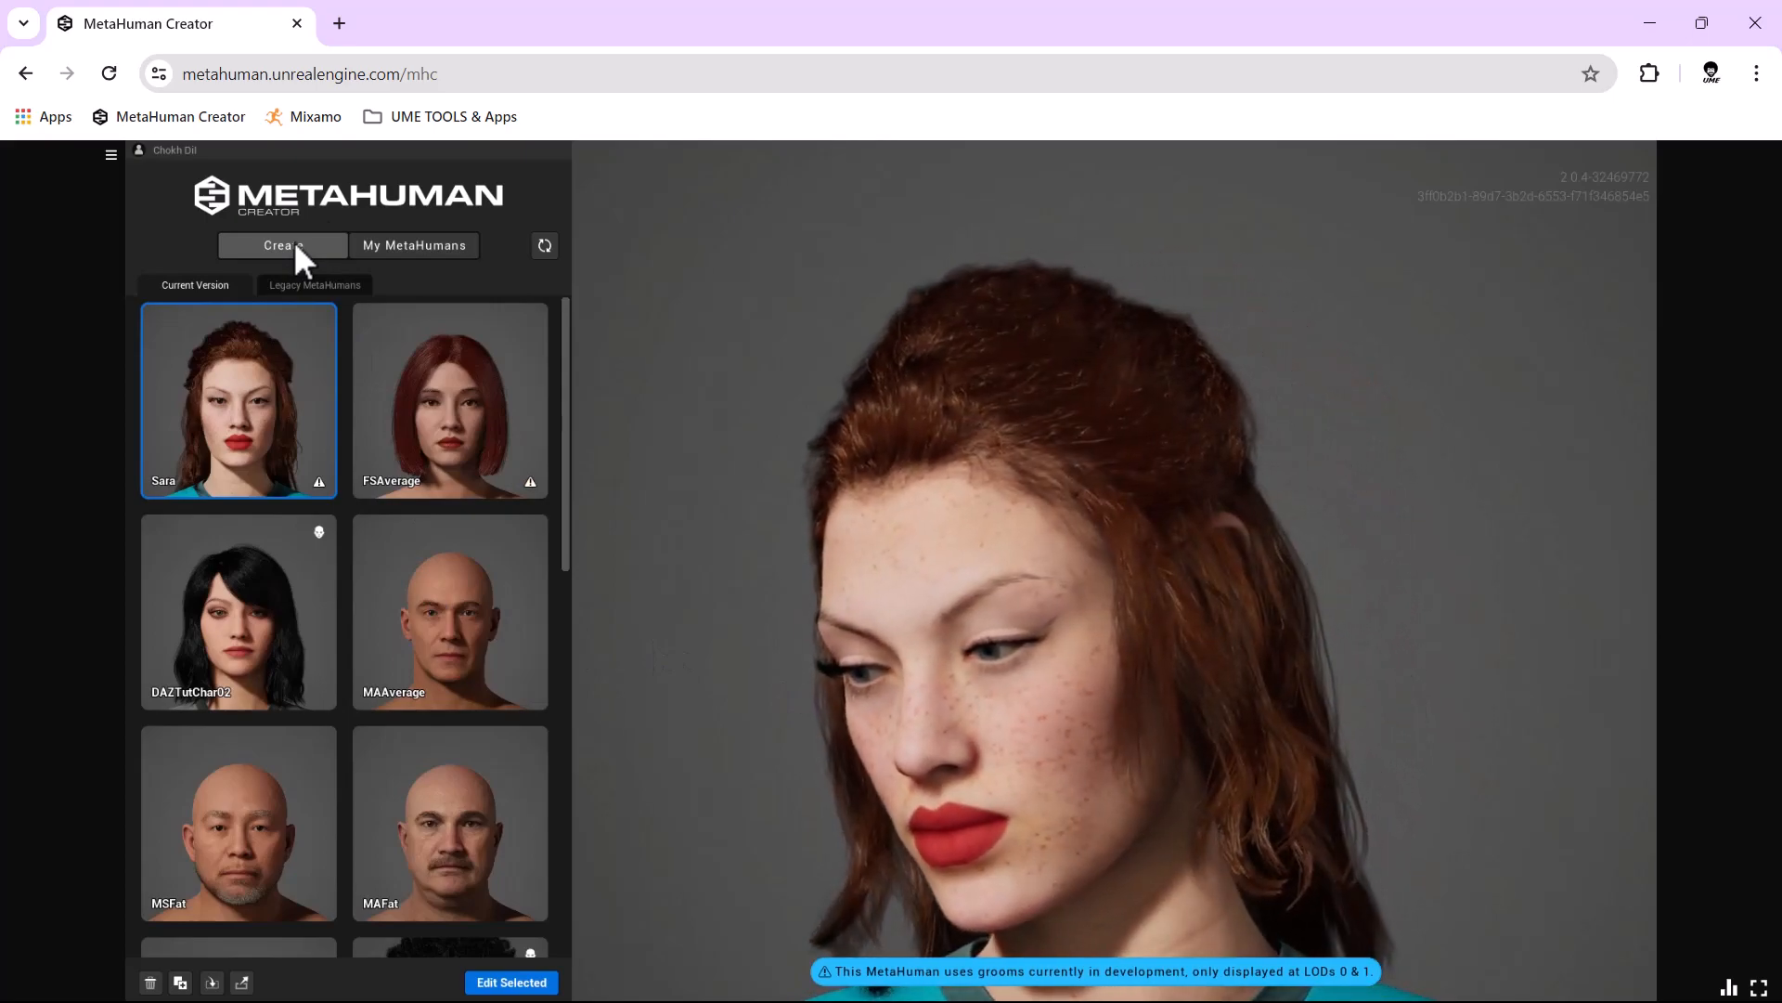
Create a new MetaHuman using the Irene preset as its starting point.
{"action": "left_click", "coordinate": [295, 247]}
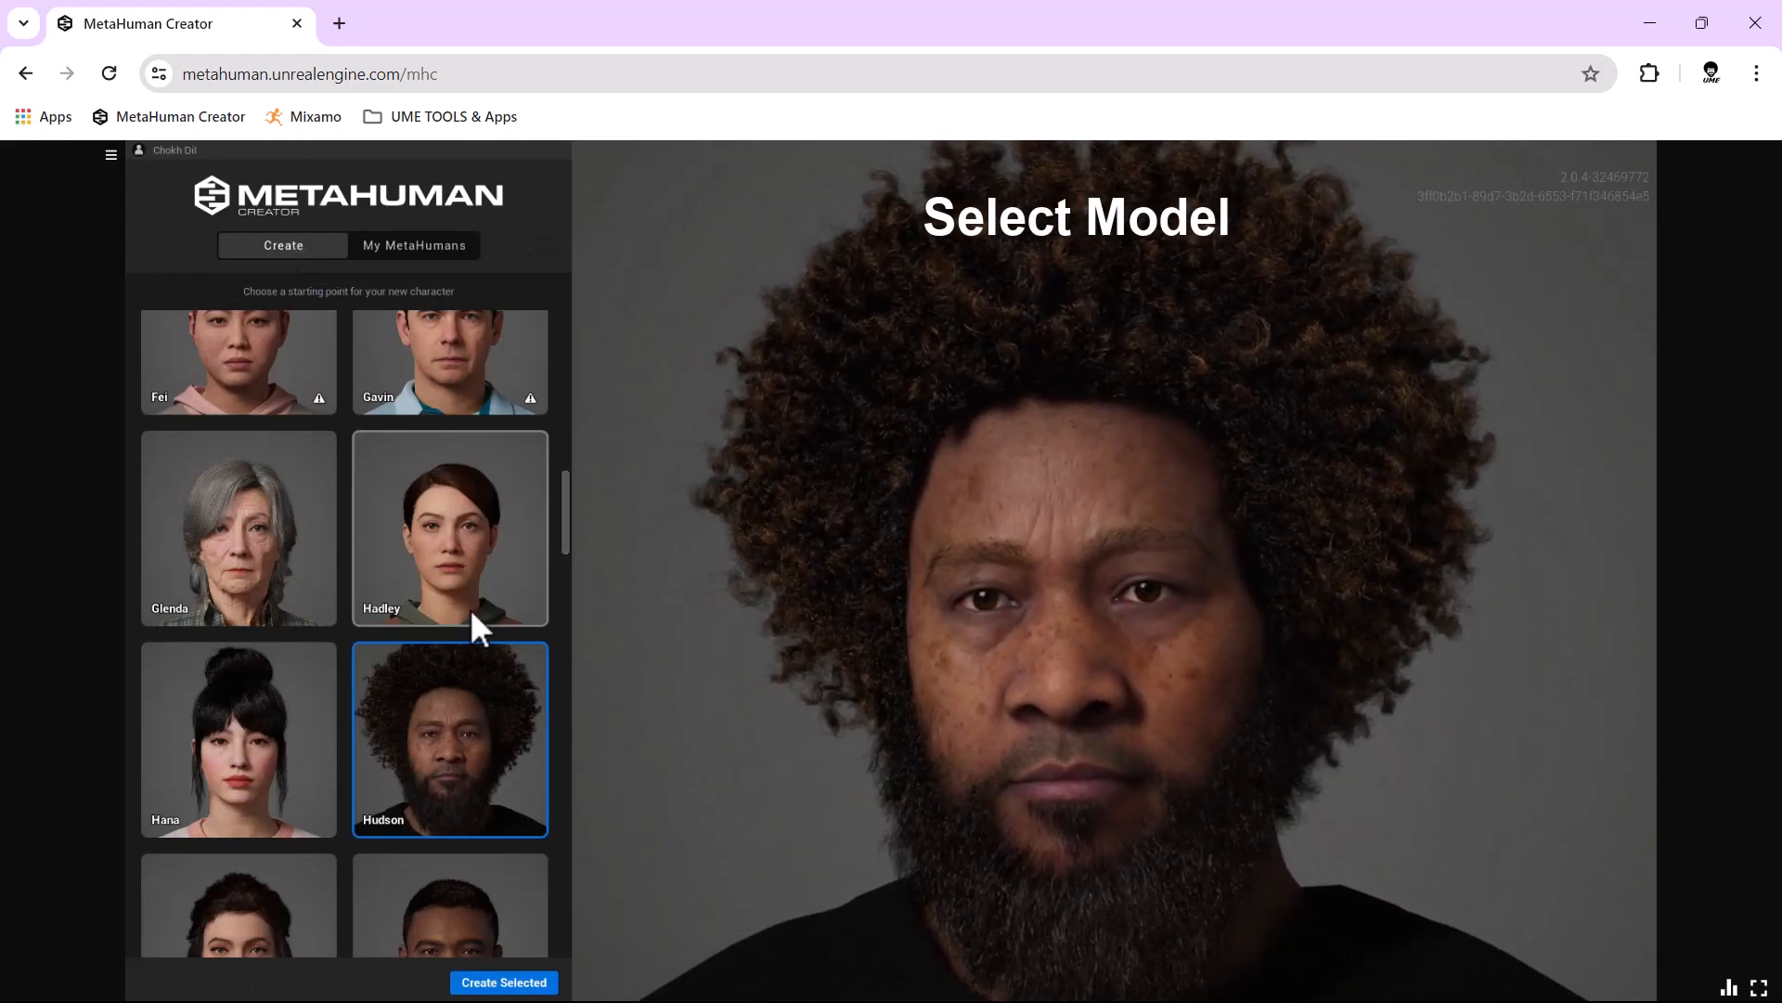
{"action": "scroll", "coordinate": [470, 613], "scroll_direction": "up", "scroll_amount": 5}
{"action": "scroll", "coordinate": [471, 614], "scroll_direction": "up", "scroll_amount": 10}
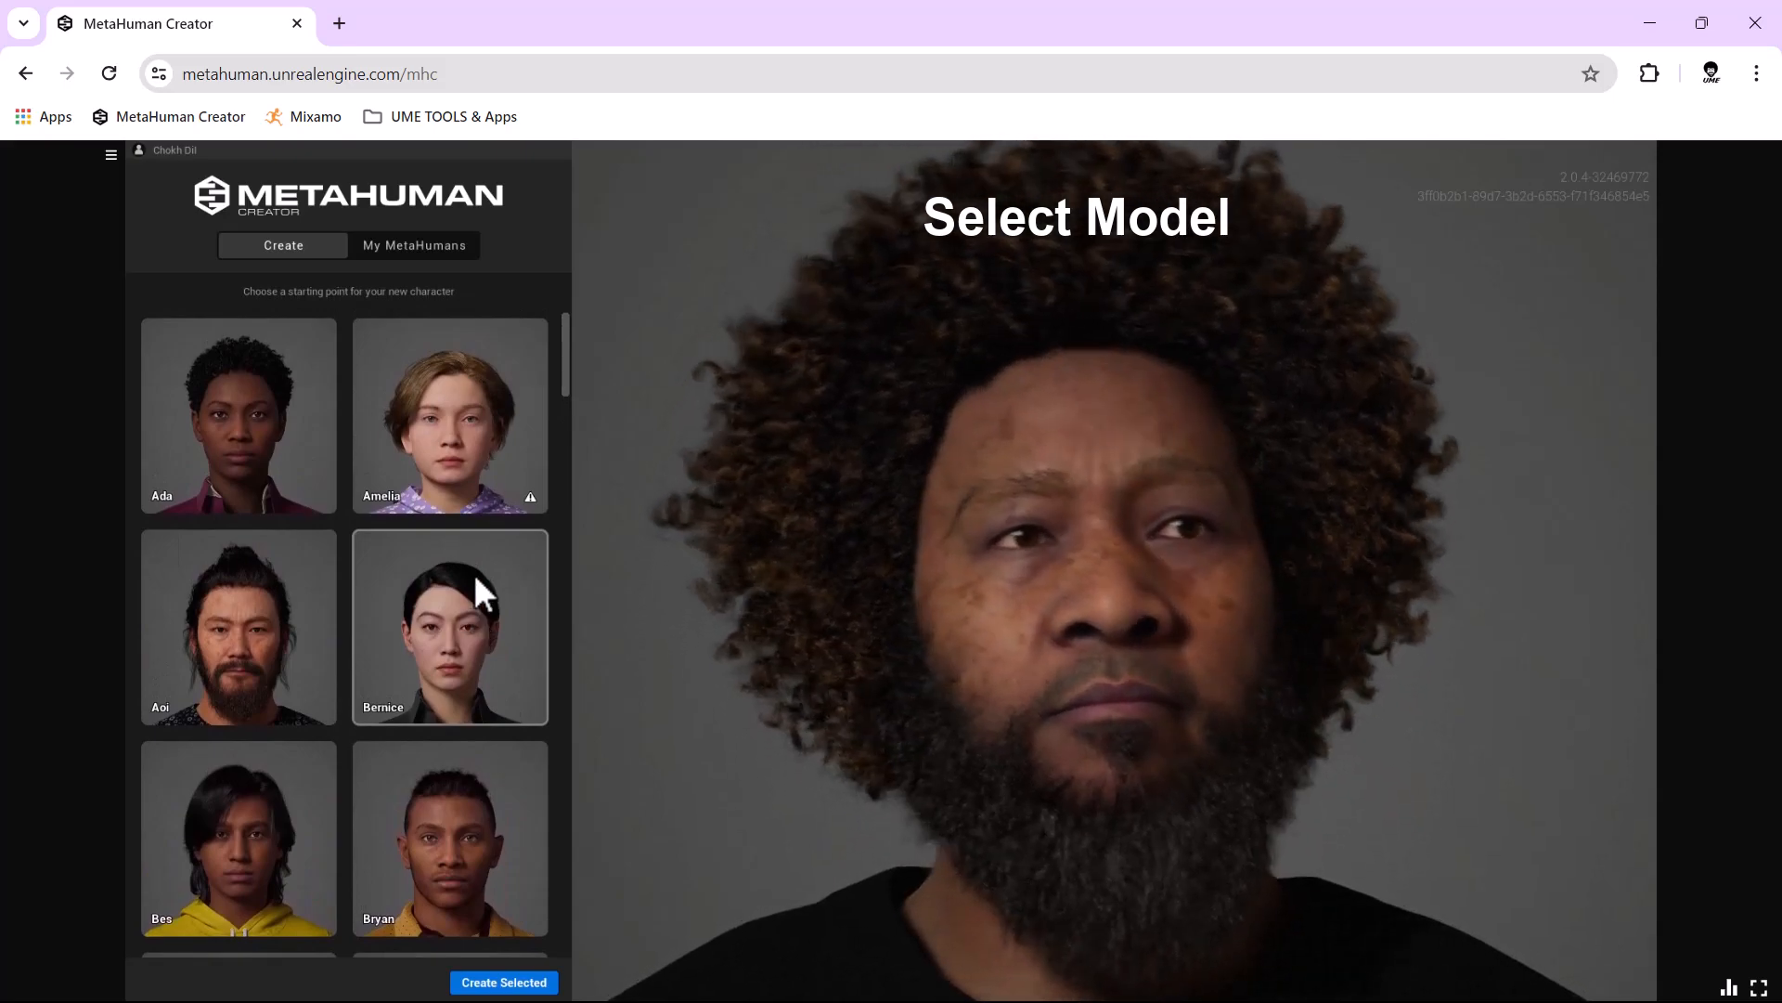
{"action": "scroll", "coordinate": [473, 597], "scroll_direction": "down", "scroll_amount": 2}
{"action": "scroll", "coordinate": [434, 614], "scroll_direction": "down", "scroll_amount": 4}
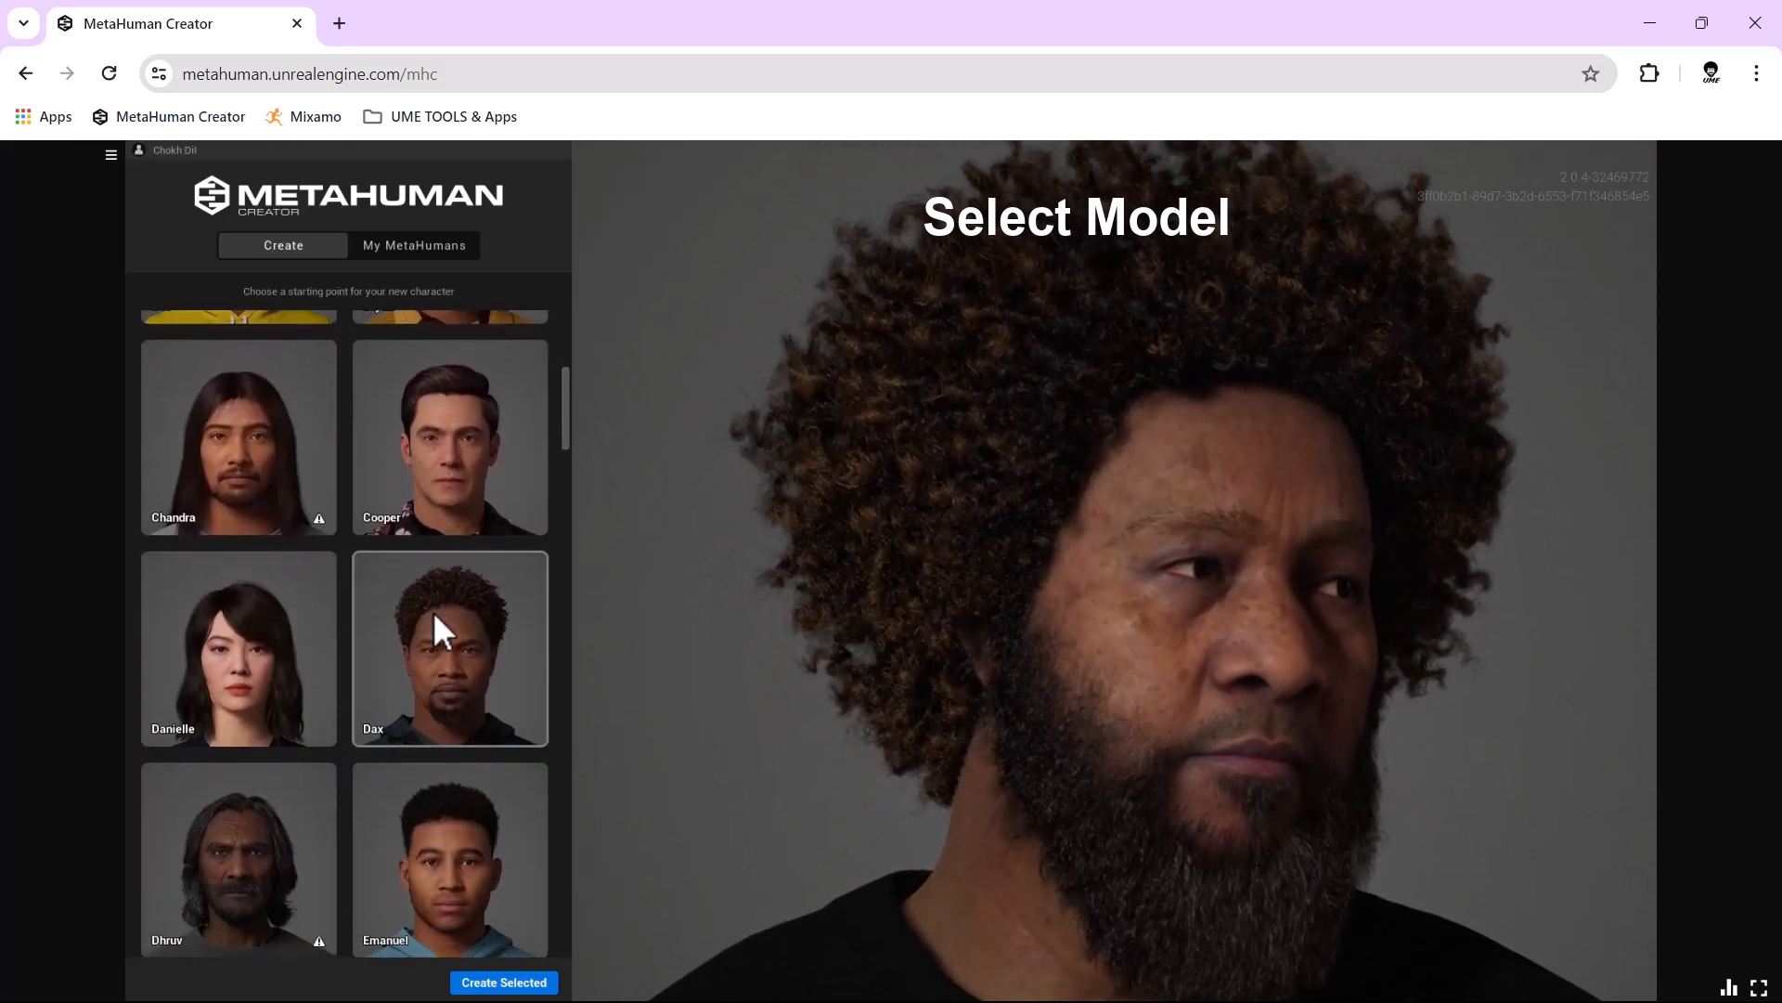
{"action": "scroll", "coordinate": [432, 611], "scroll_direction": "down", "scroll_amount": 1}
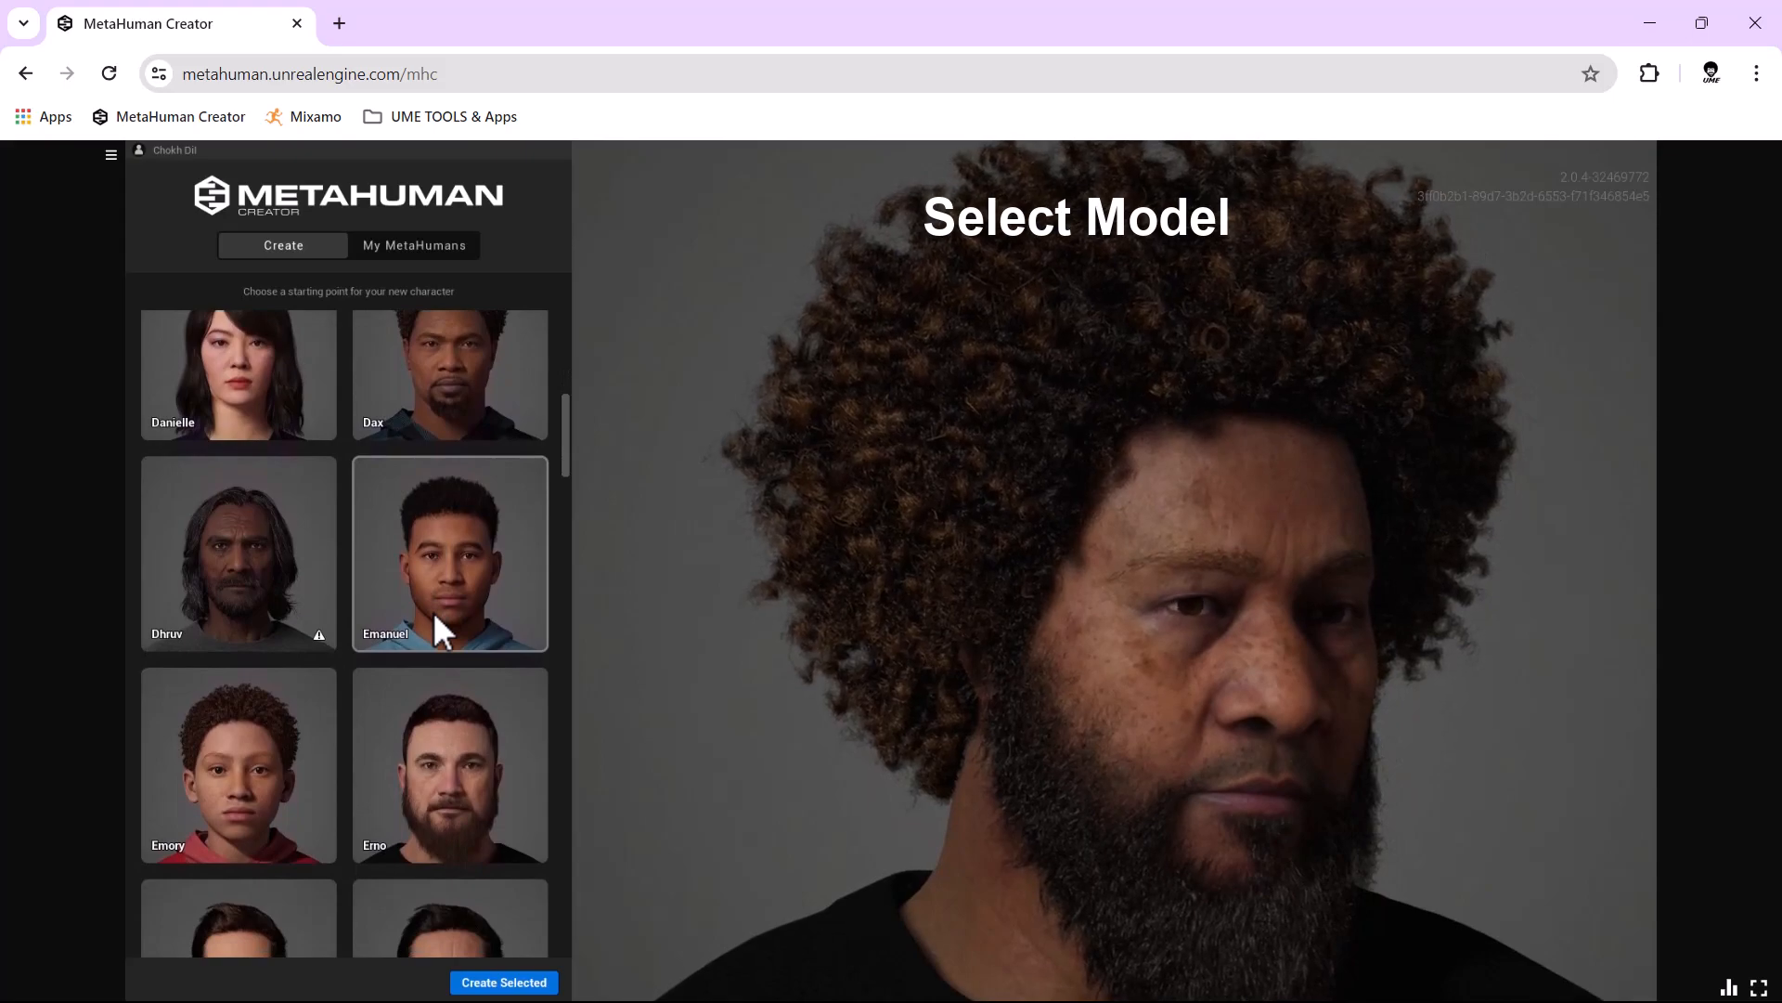
{"action": "scroll", "coordinate": [432, 610], "scroll_direction": "down", "scroll_amount": 2}
{"action": "scroll", "coordinate": [433, 611], "scroll_direction": "down", "scroll_amount": 3}
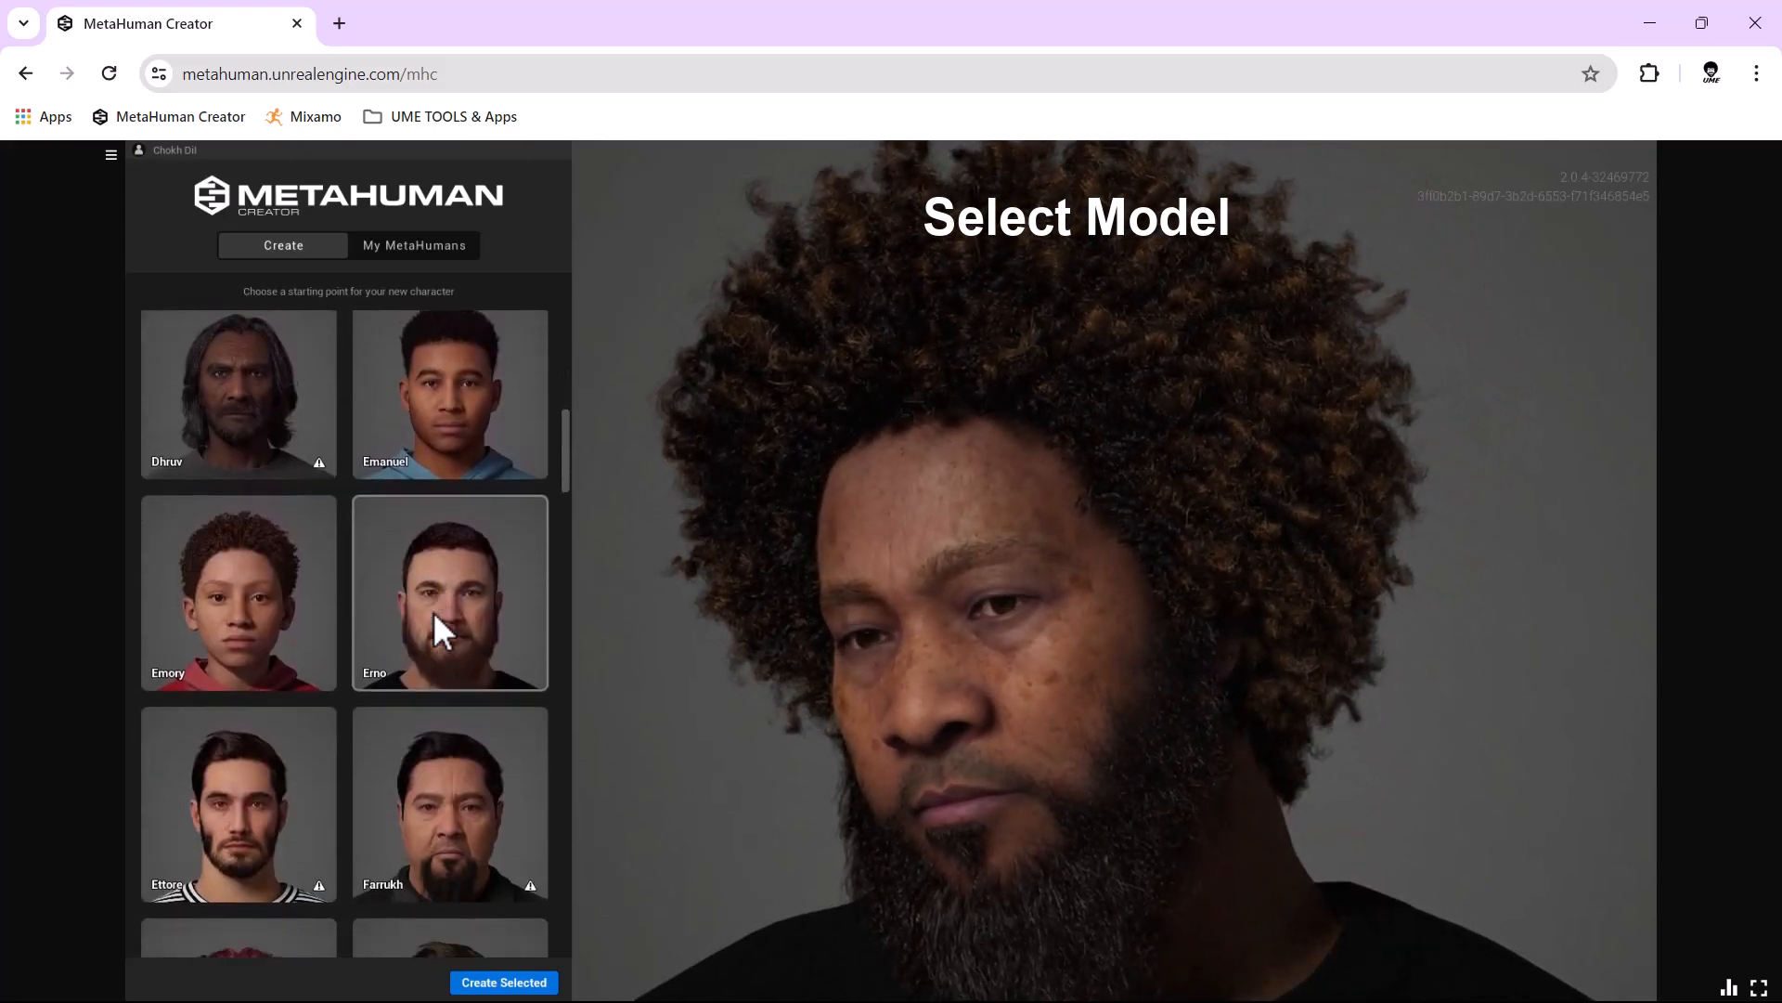
{"action": "scroll", "coordinate": [432, 611], "scroll_direction": "down", "scroll_amount": 2}
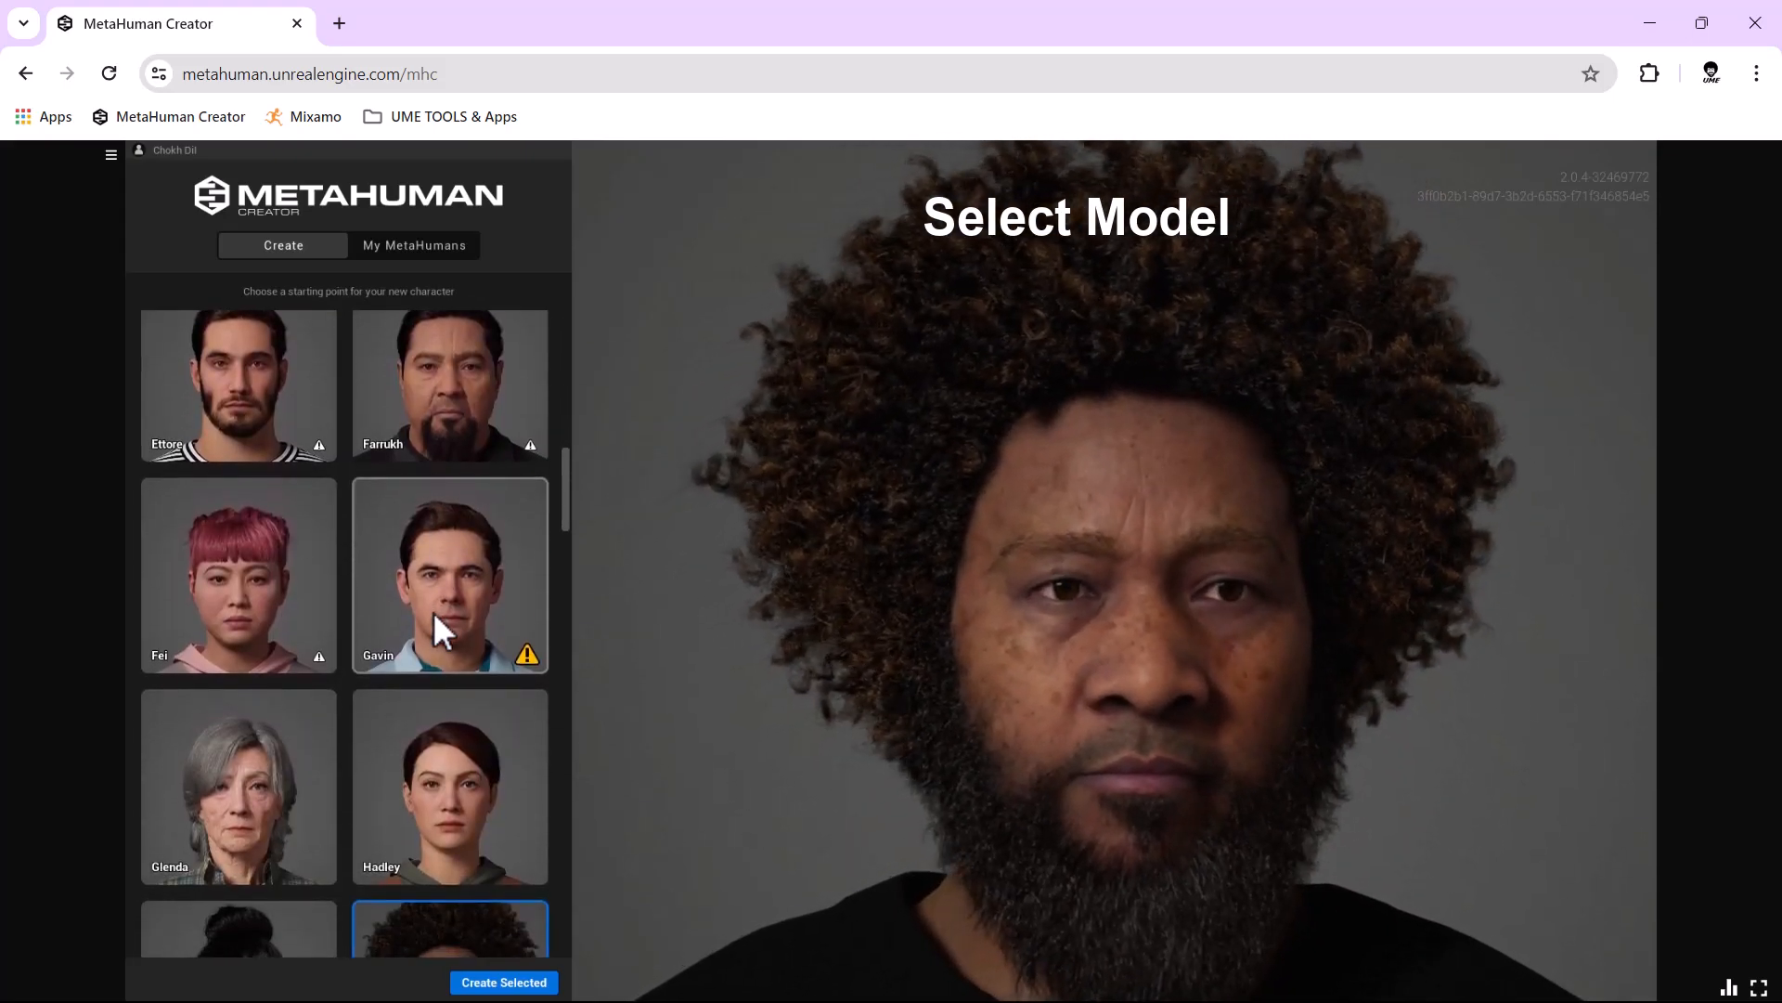
{"action": "scroll", "coordinate": [432, 610], "scroll_direction": "down", "scroll_amount": 2}
{"action": "scroll", "coordinate": [433, 611], "scroll_direction": "down", "scroll_amount": 3}
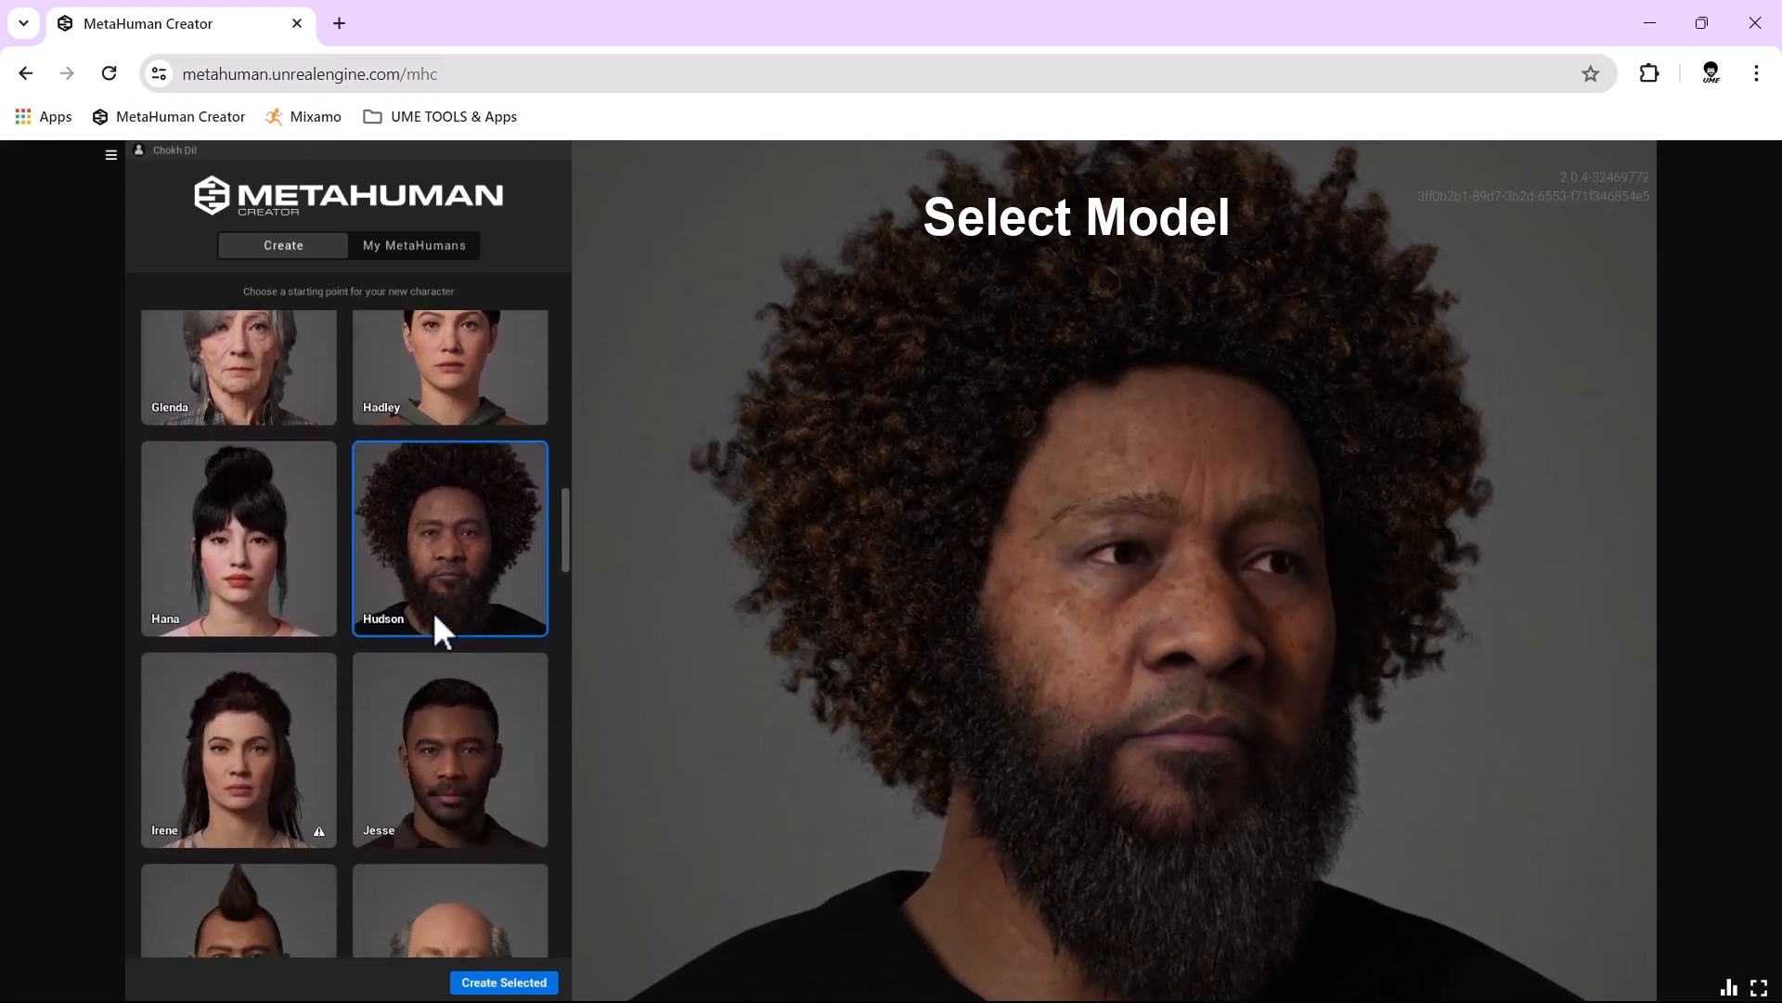
{"action": "scroll", "coordinate": [432, 611], "scroll_direction": "down", "scroll_amount": 1}
{"action": "scroll", "coordinate": [433, 611], "scroll_direction": "down", "scroll_amount": 2}
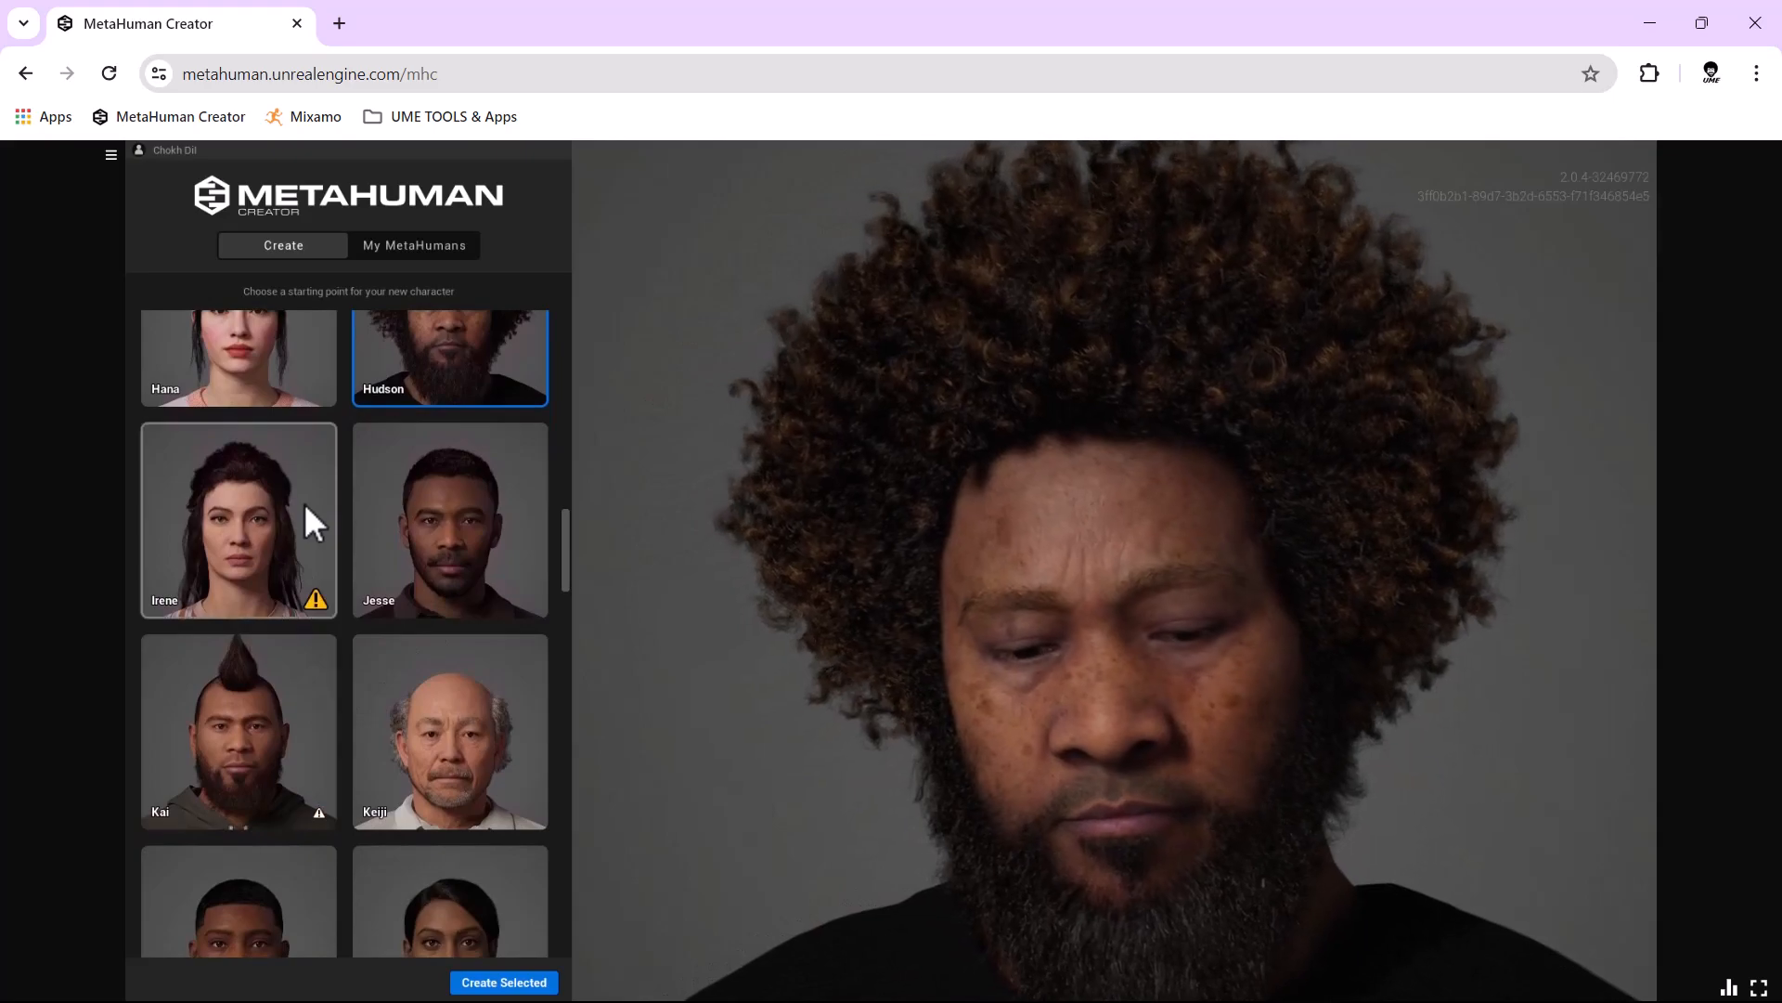
{"action": "left_click", "coordinate": [258, 528]}
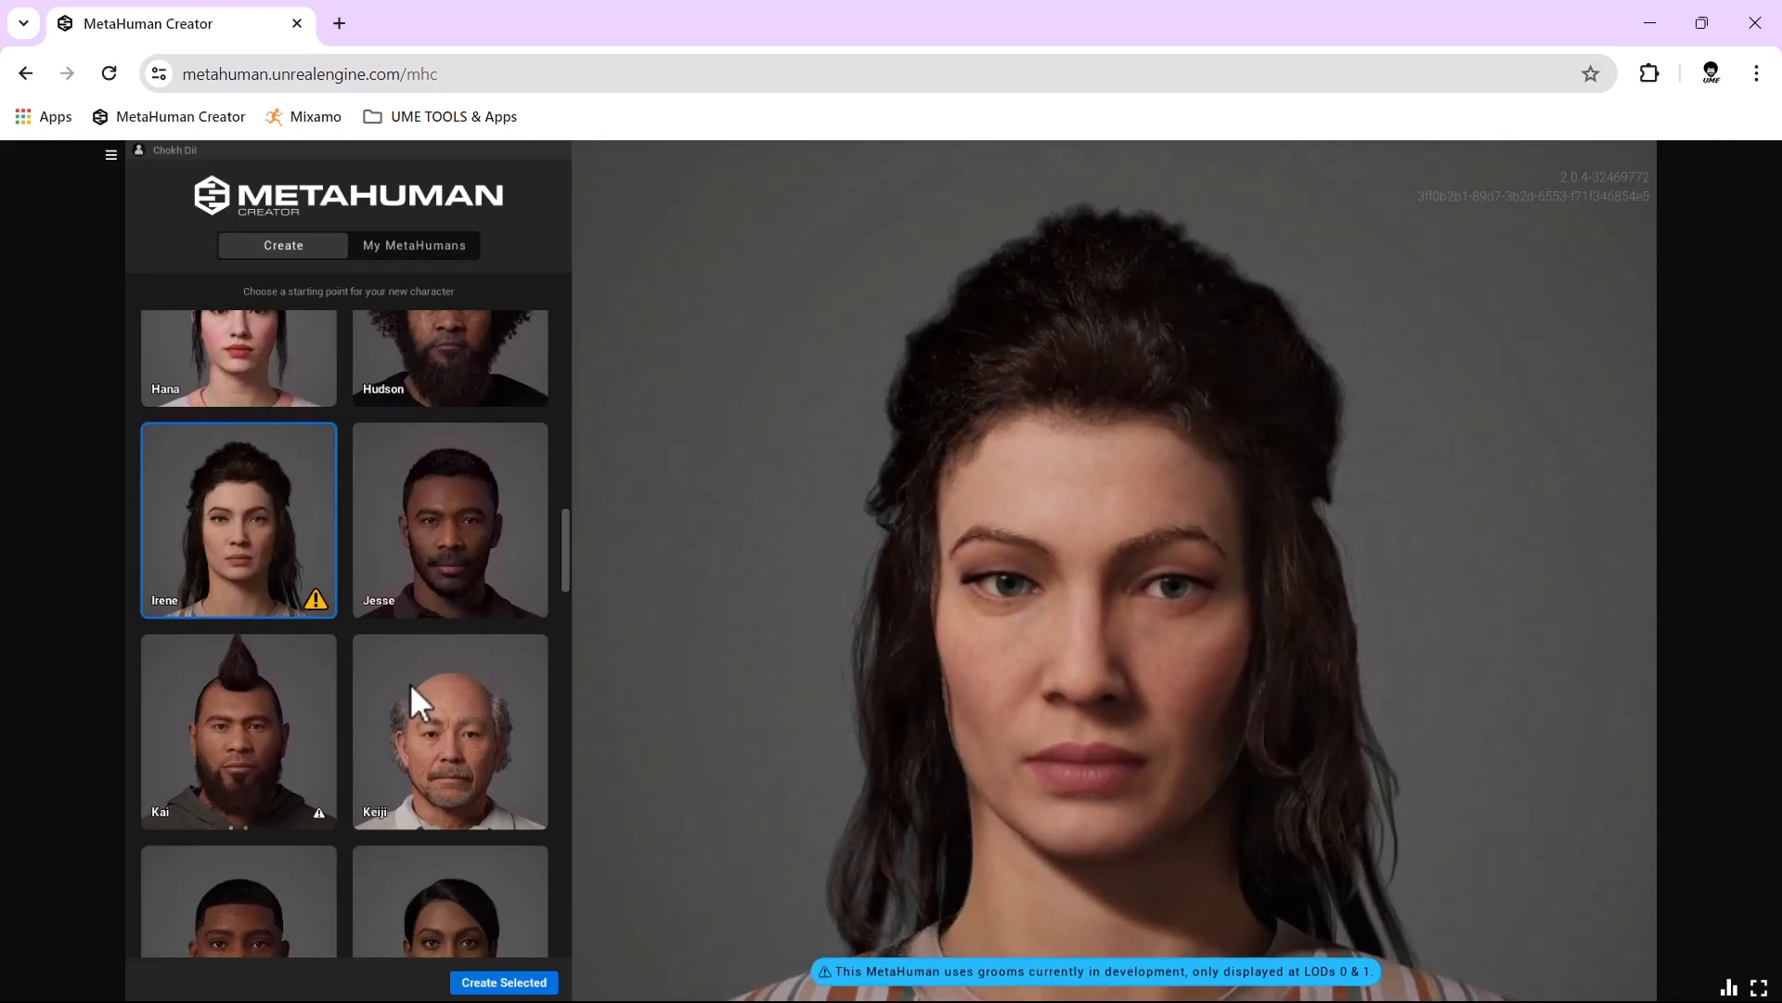
{"action": "left_click", "coordinate": [497, 984]}
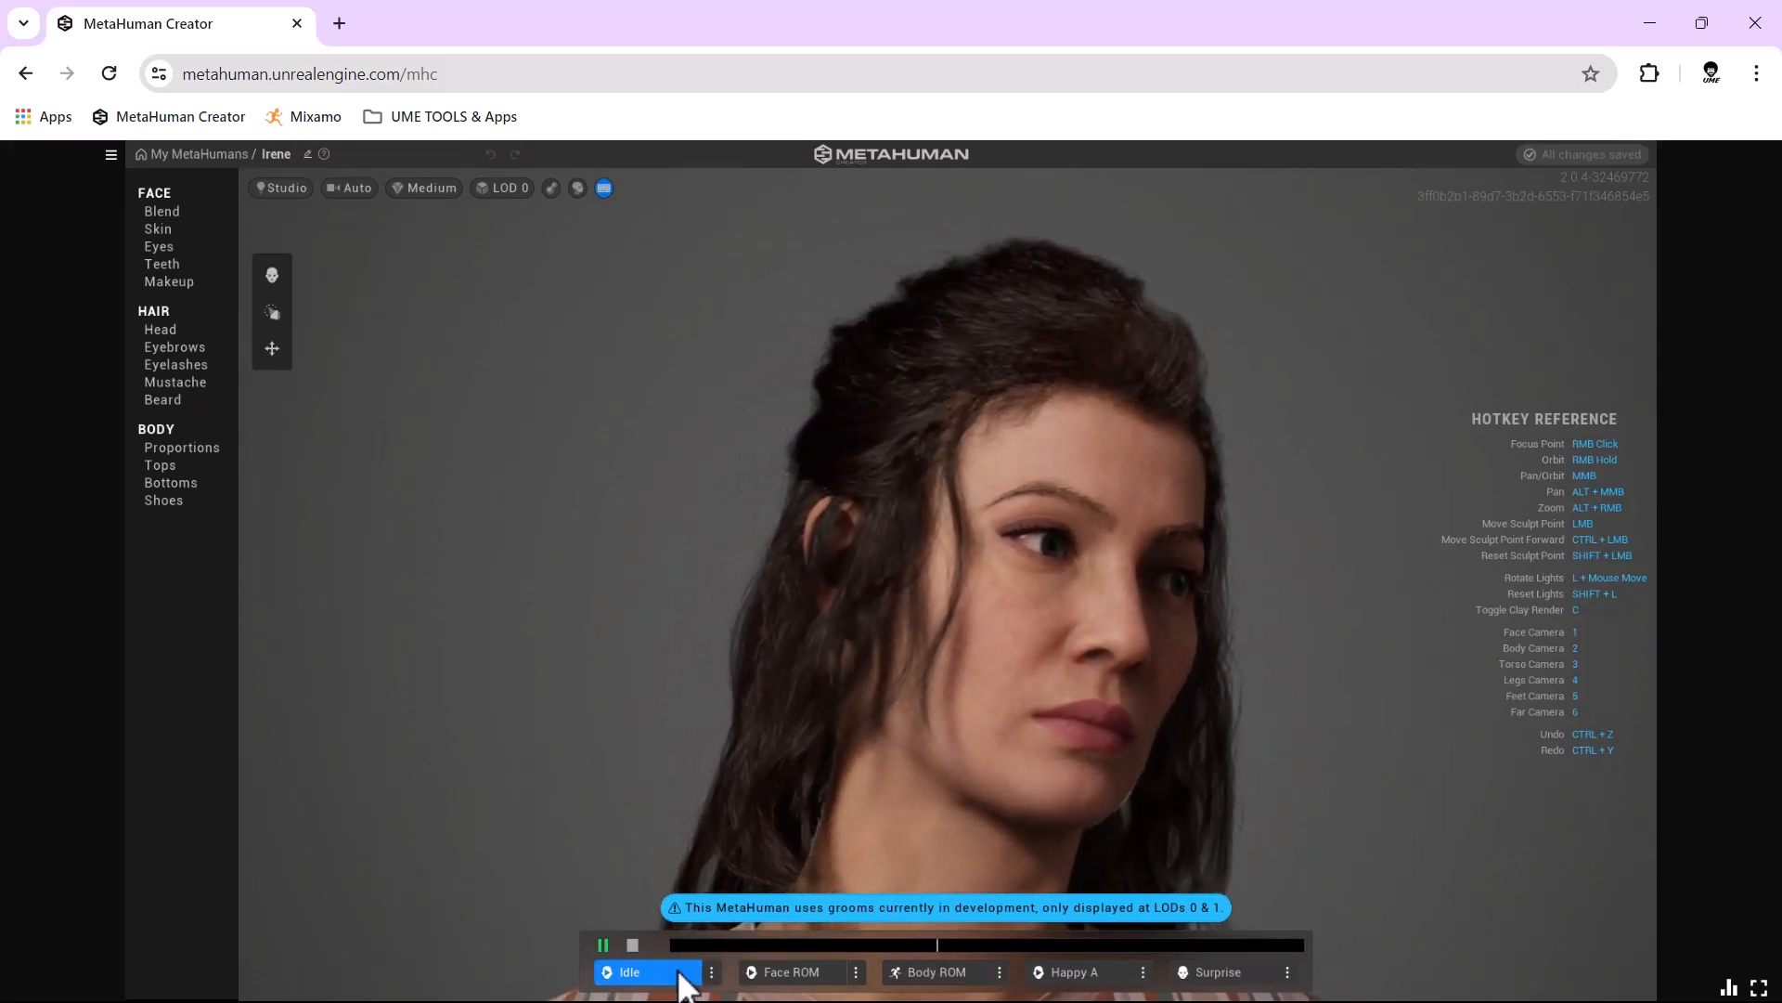
Pause the Idle animation and assign the Bernice preset to the upper slot of the face blend circle.
{"action": "left_click", "coordinate": [682, 974]}
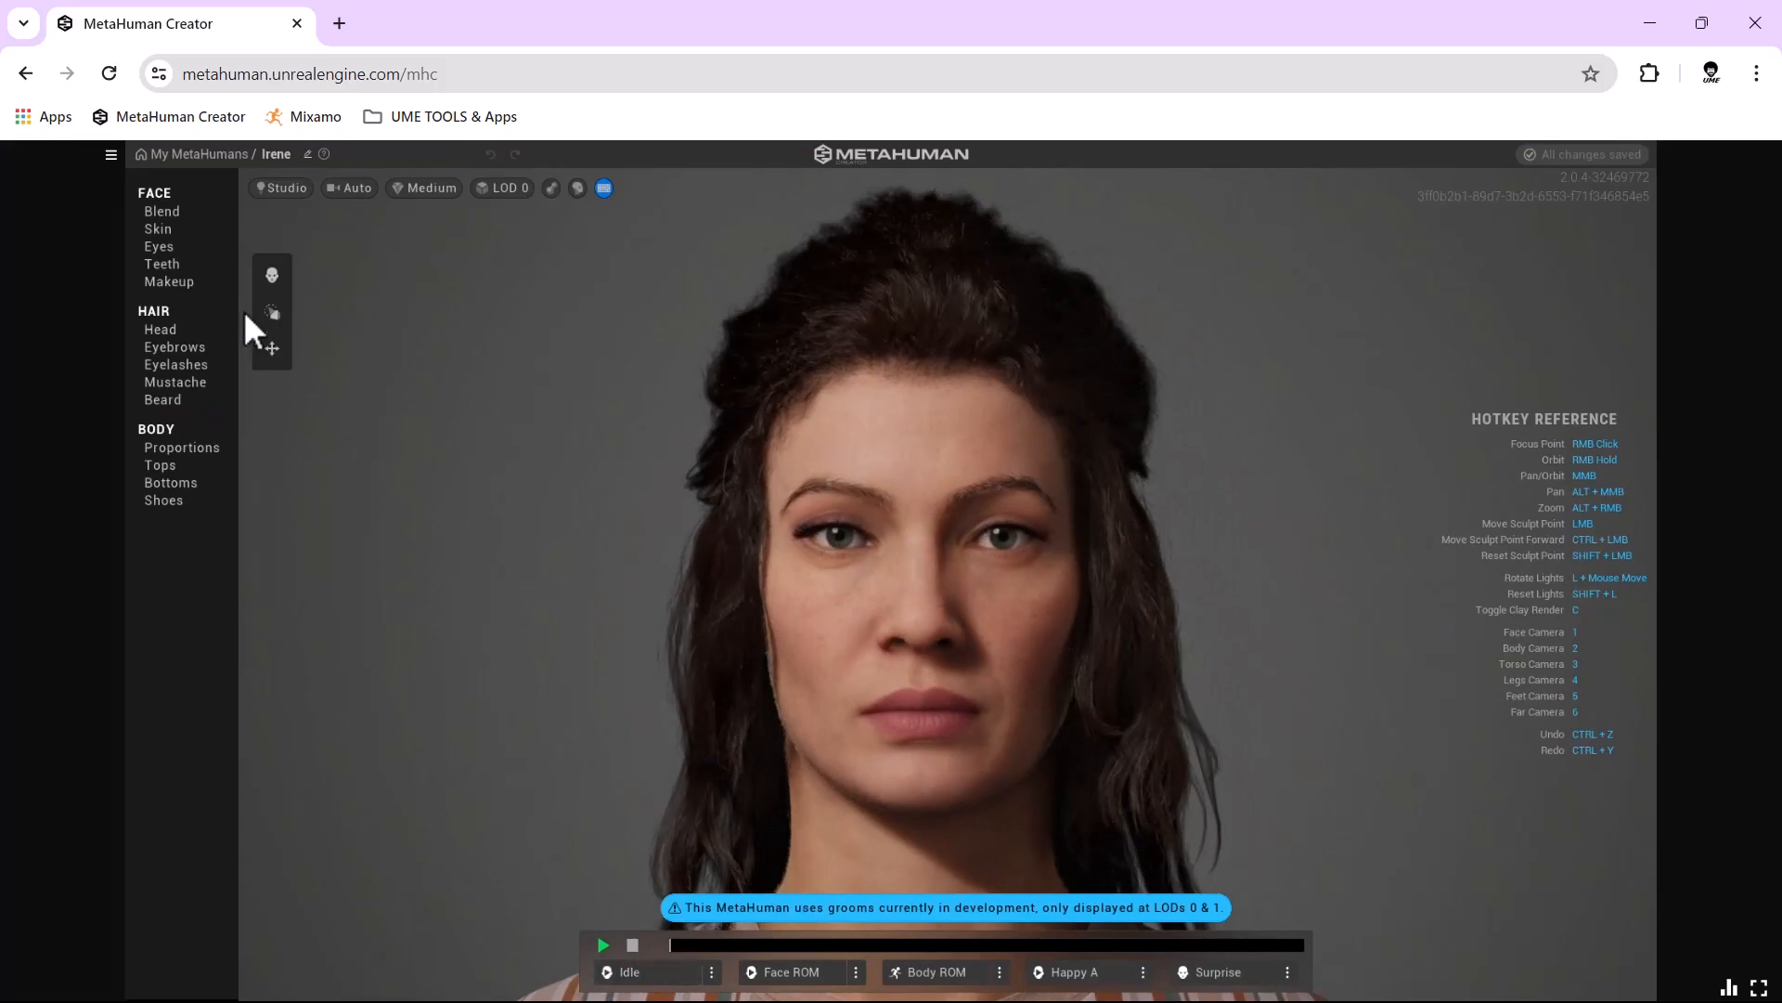
{"action": "left_click", "coordinate": [164, 212]}
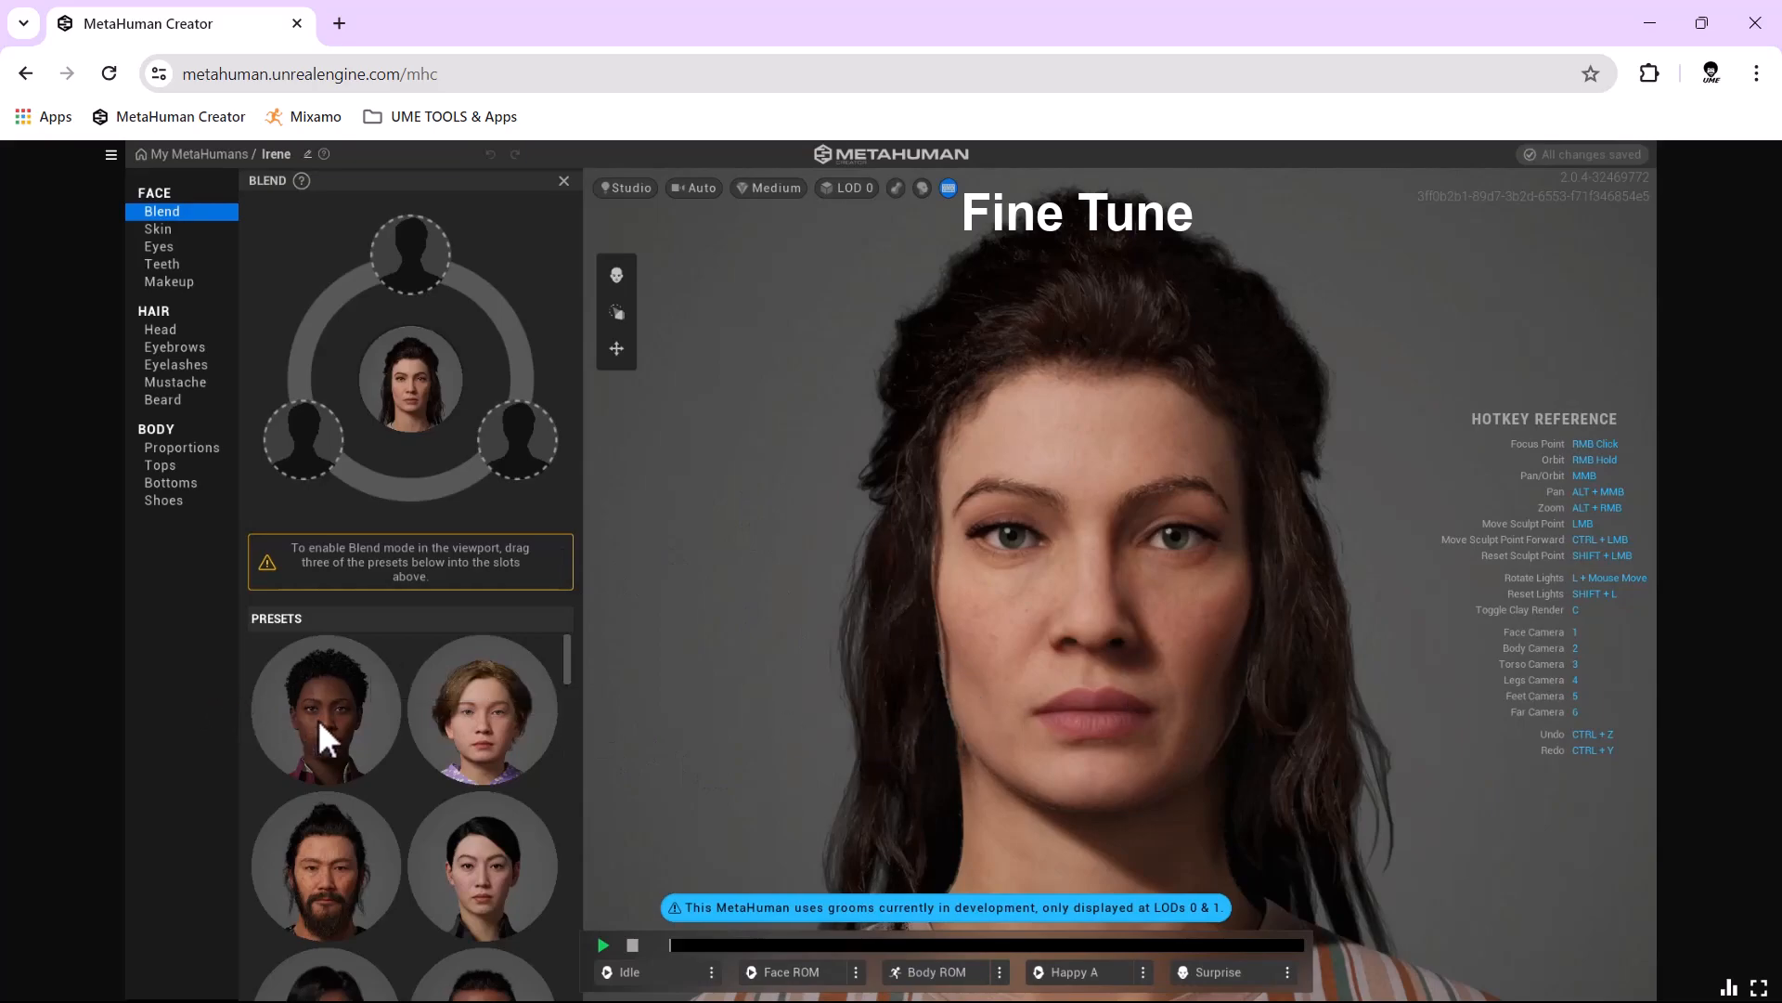
{"action": "left_click_drag", "start_coordinate": [494, 869], "coordinate": [418, 253]}
Assign the Kioko preset to the lower-right slot of the face blend circle.
{"action": "scroll", "coordinate": [466, 635], "scroll_direction": "down", "scroll_amount": 1}
{"action": "scroll", "coordinate": [466, 635], "scroll_direction": "down", "scroll_amount": 5}
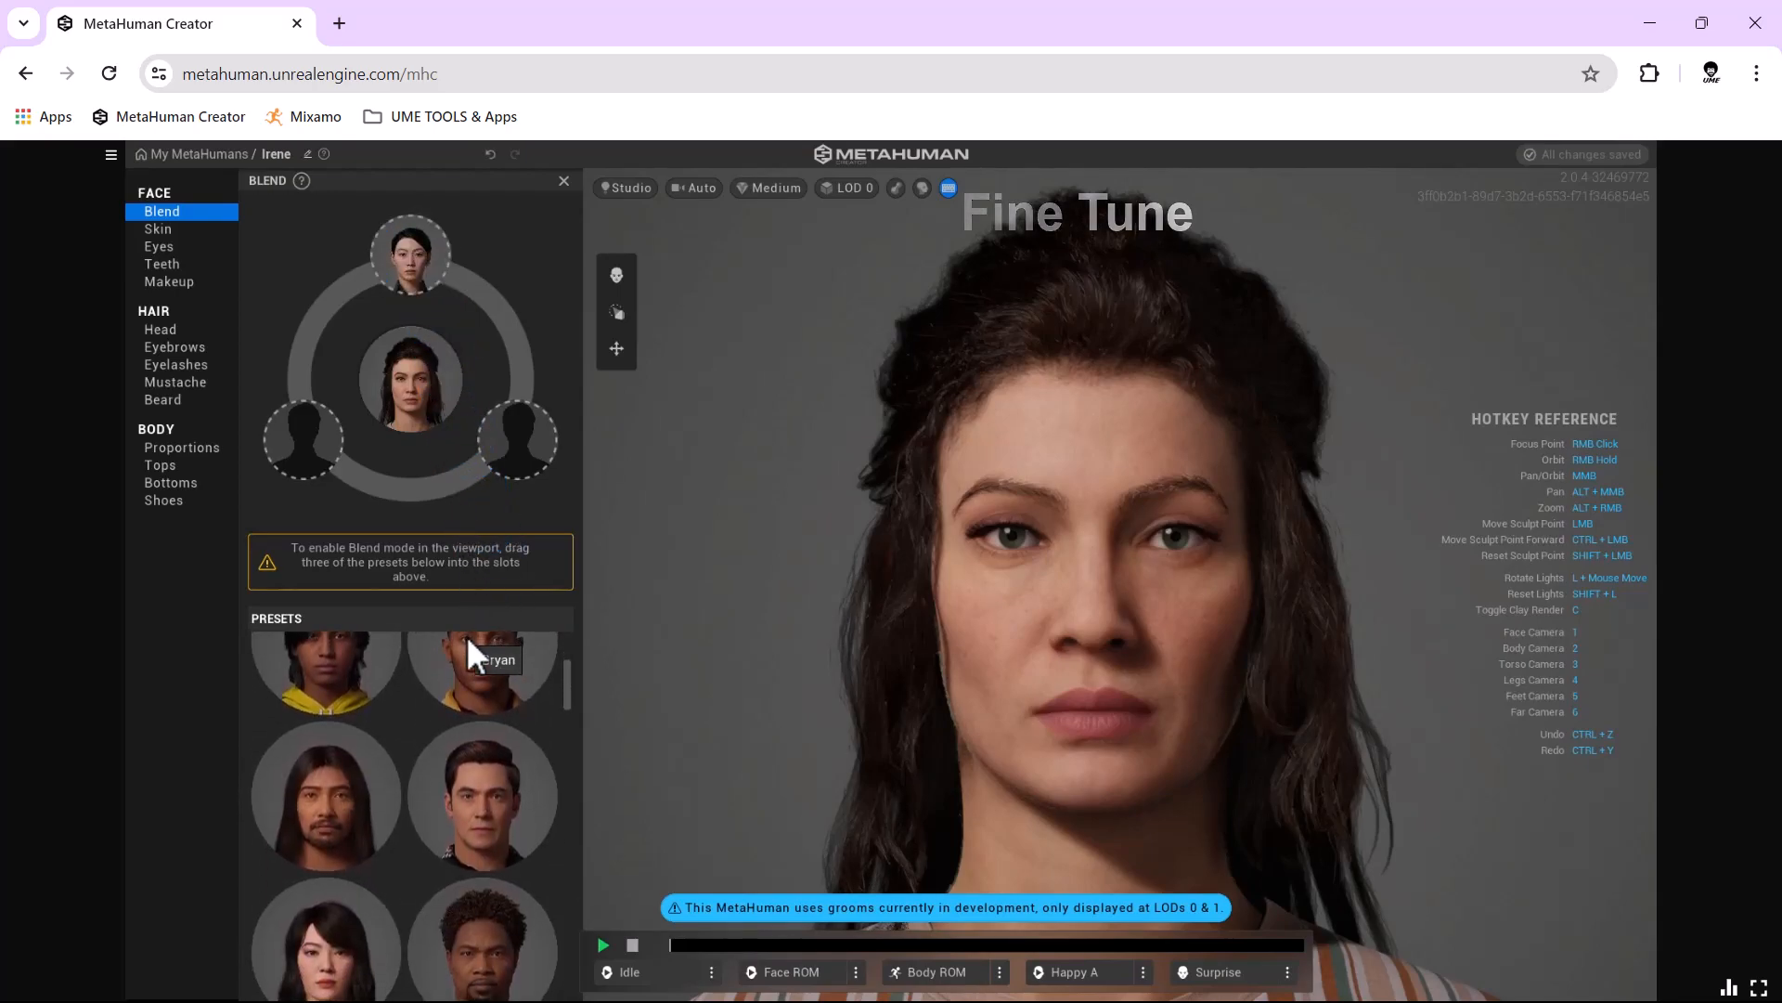
{"action": "scroll", "coordinate": [466, 635], "scroll_direction": "down", "scroll_amount": 5}
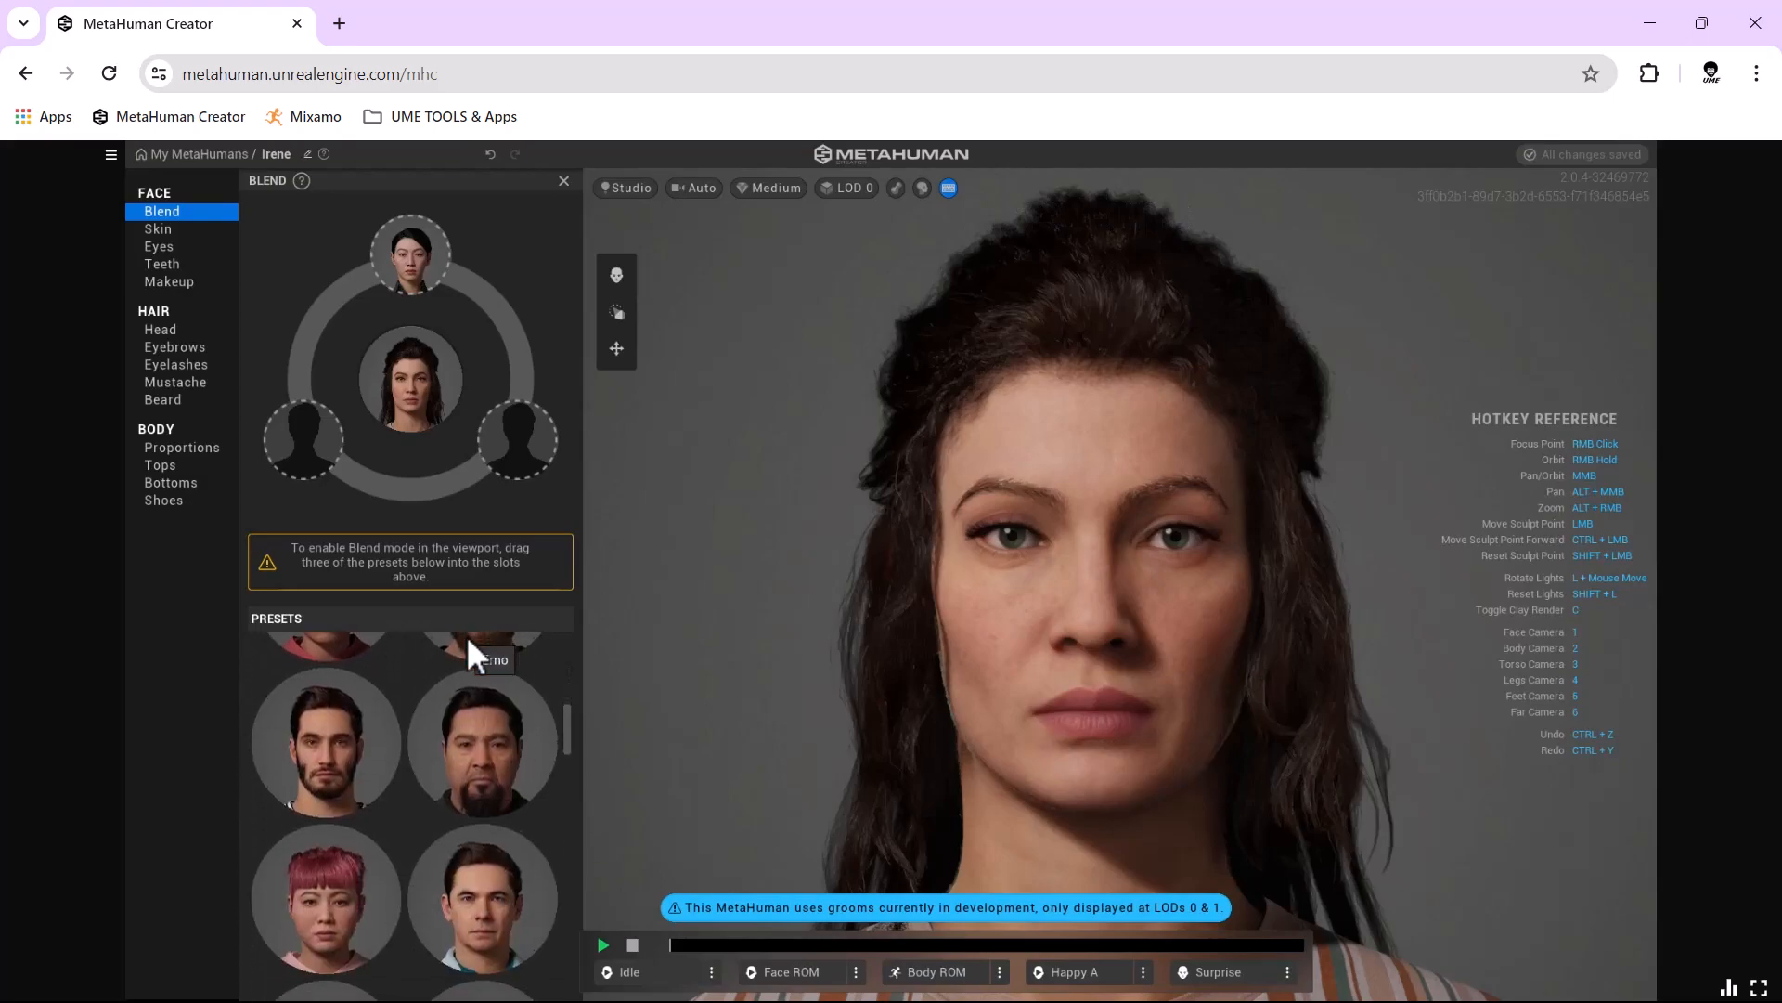
{"action": "scroll", "coordinate": [458, 676], "scroll_direction": "down", "scroll_amount": 5}
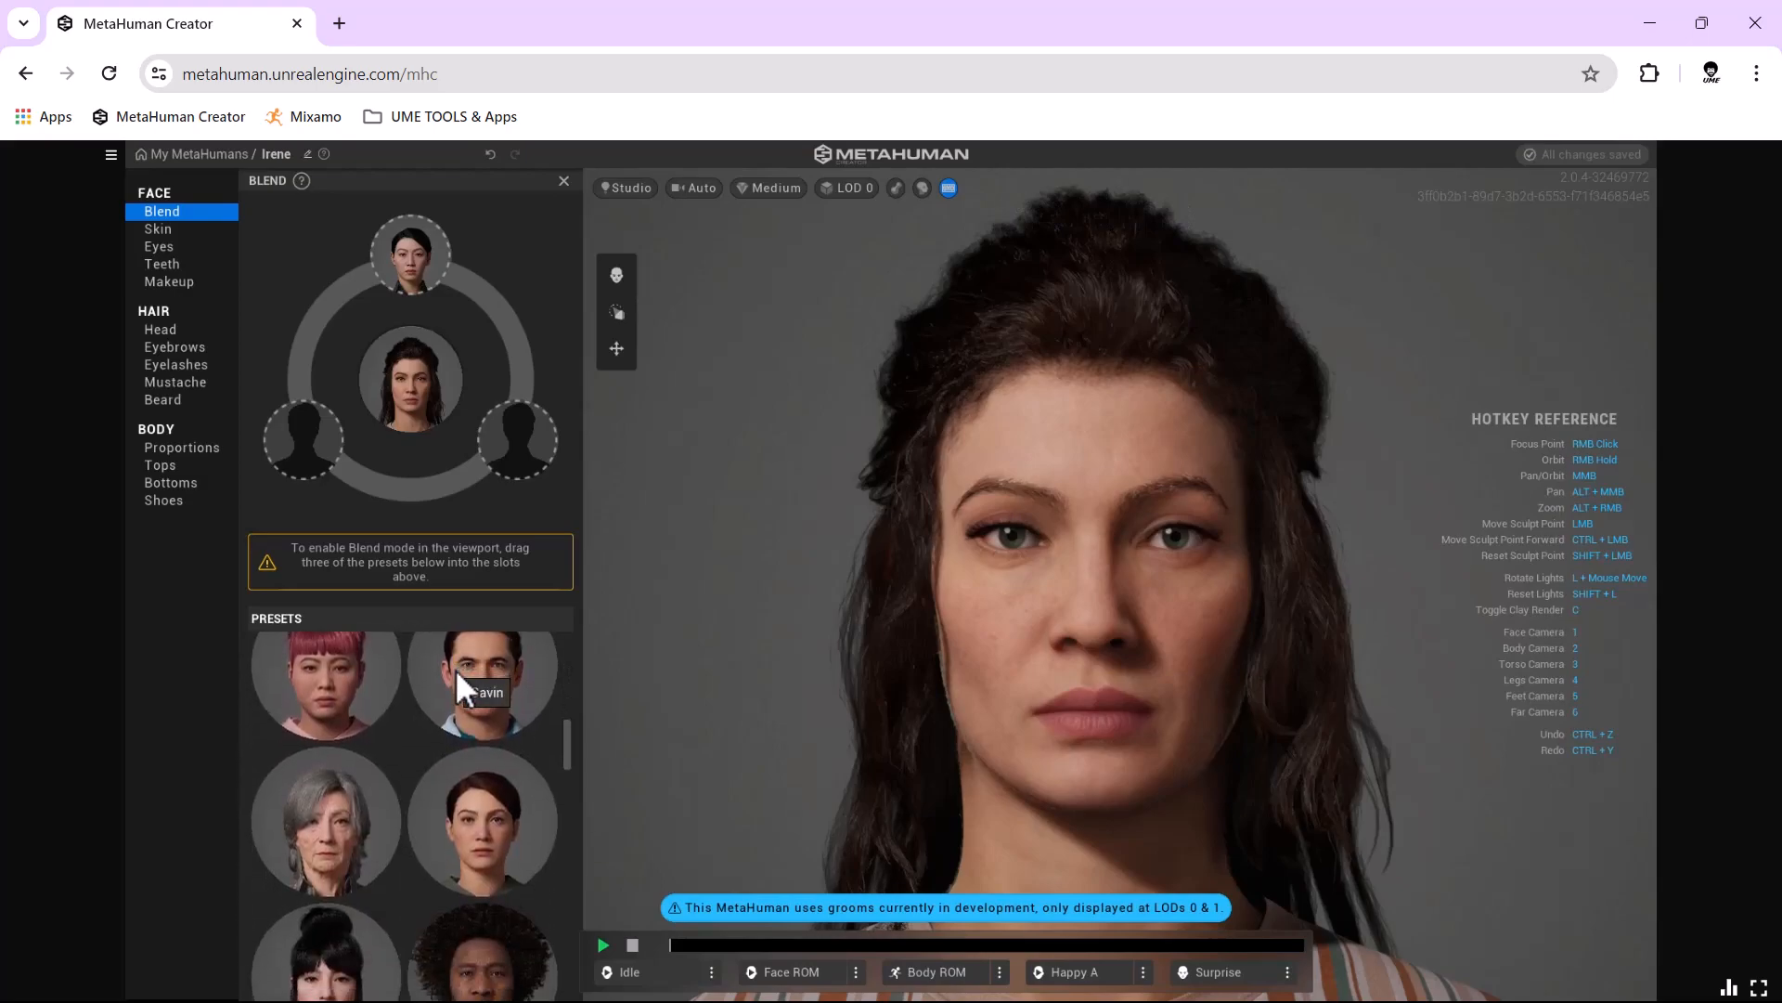
{"action": "scroll", "coordinate": [458, 675], "scroll_direction": "down", "scroll_amount": 5}
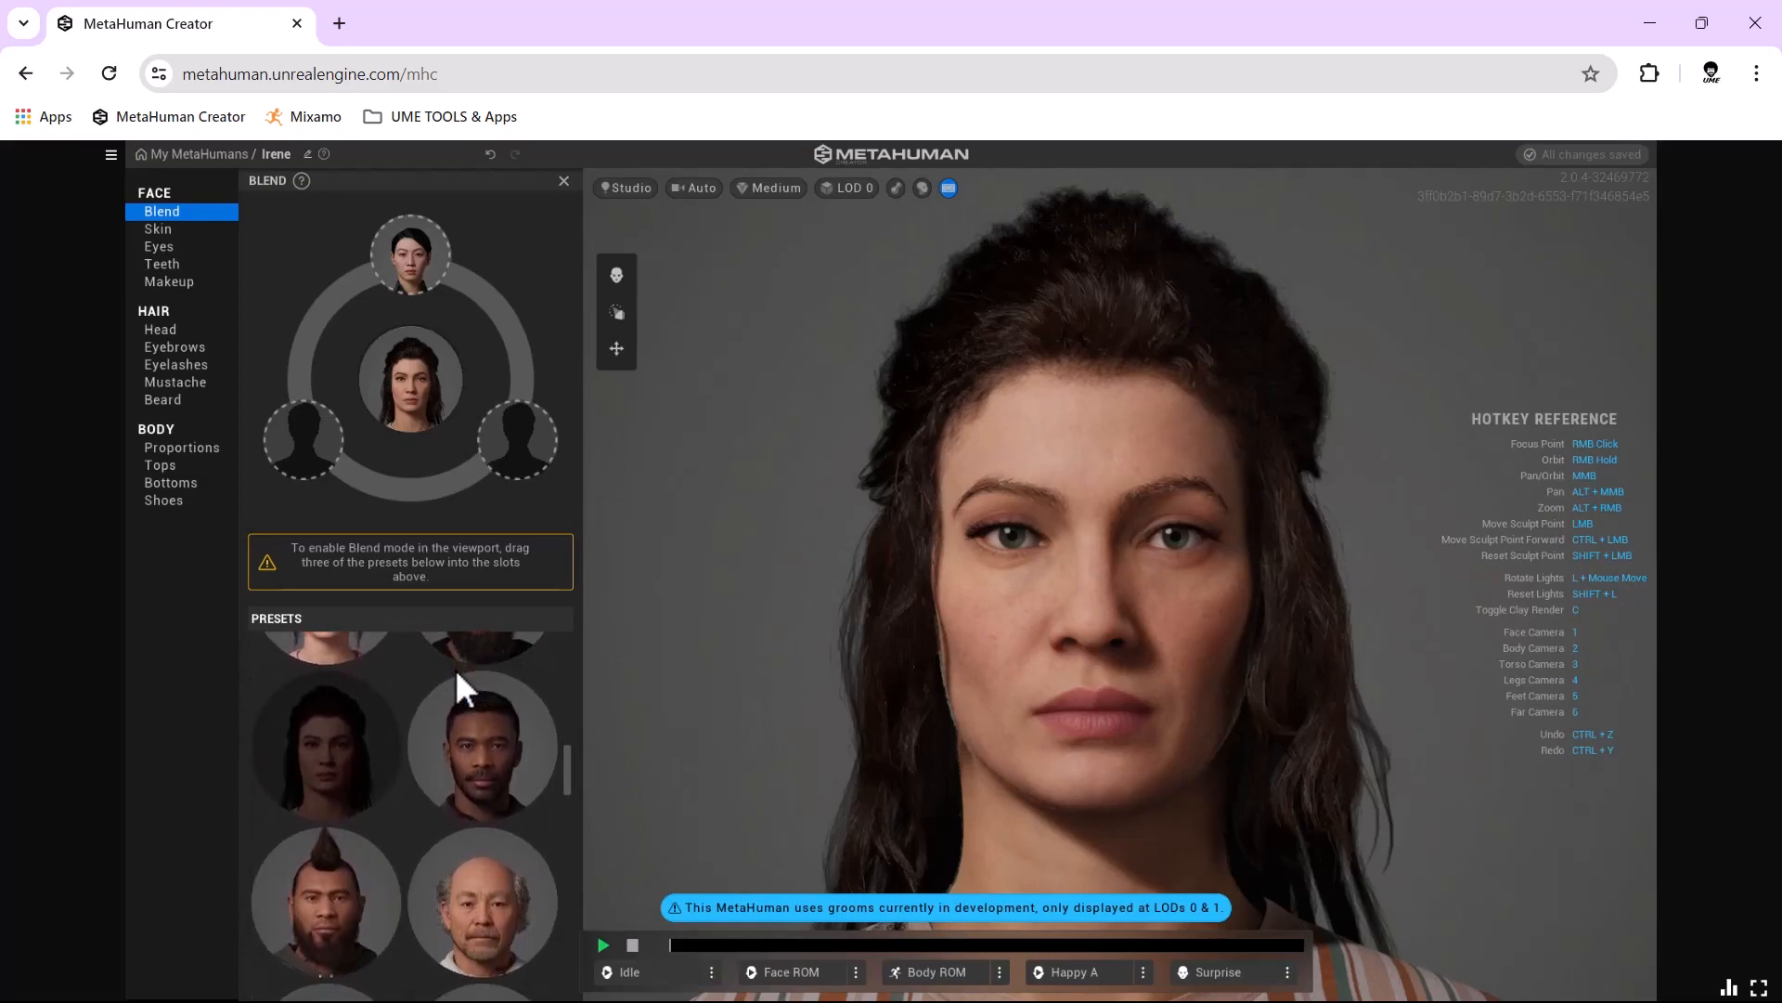
{"action": "scroll", "coordinate": [458, 689], "scroll_direction": "down", "scroll_amount": 5}
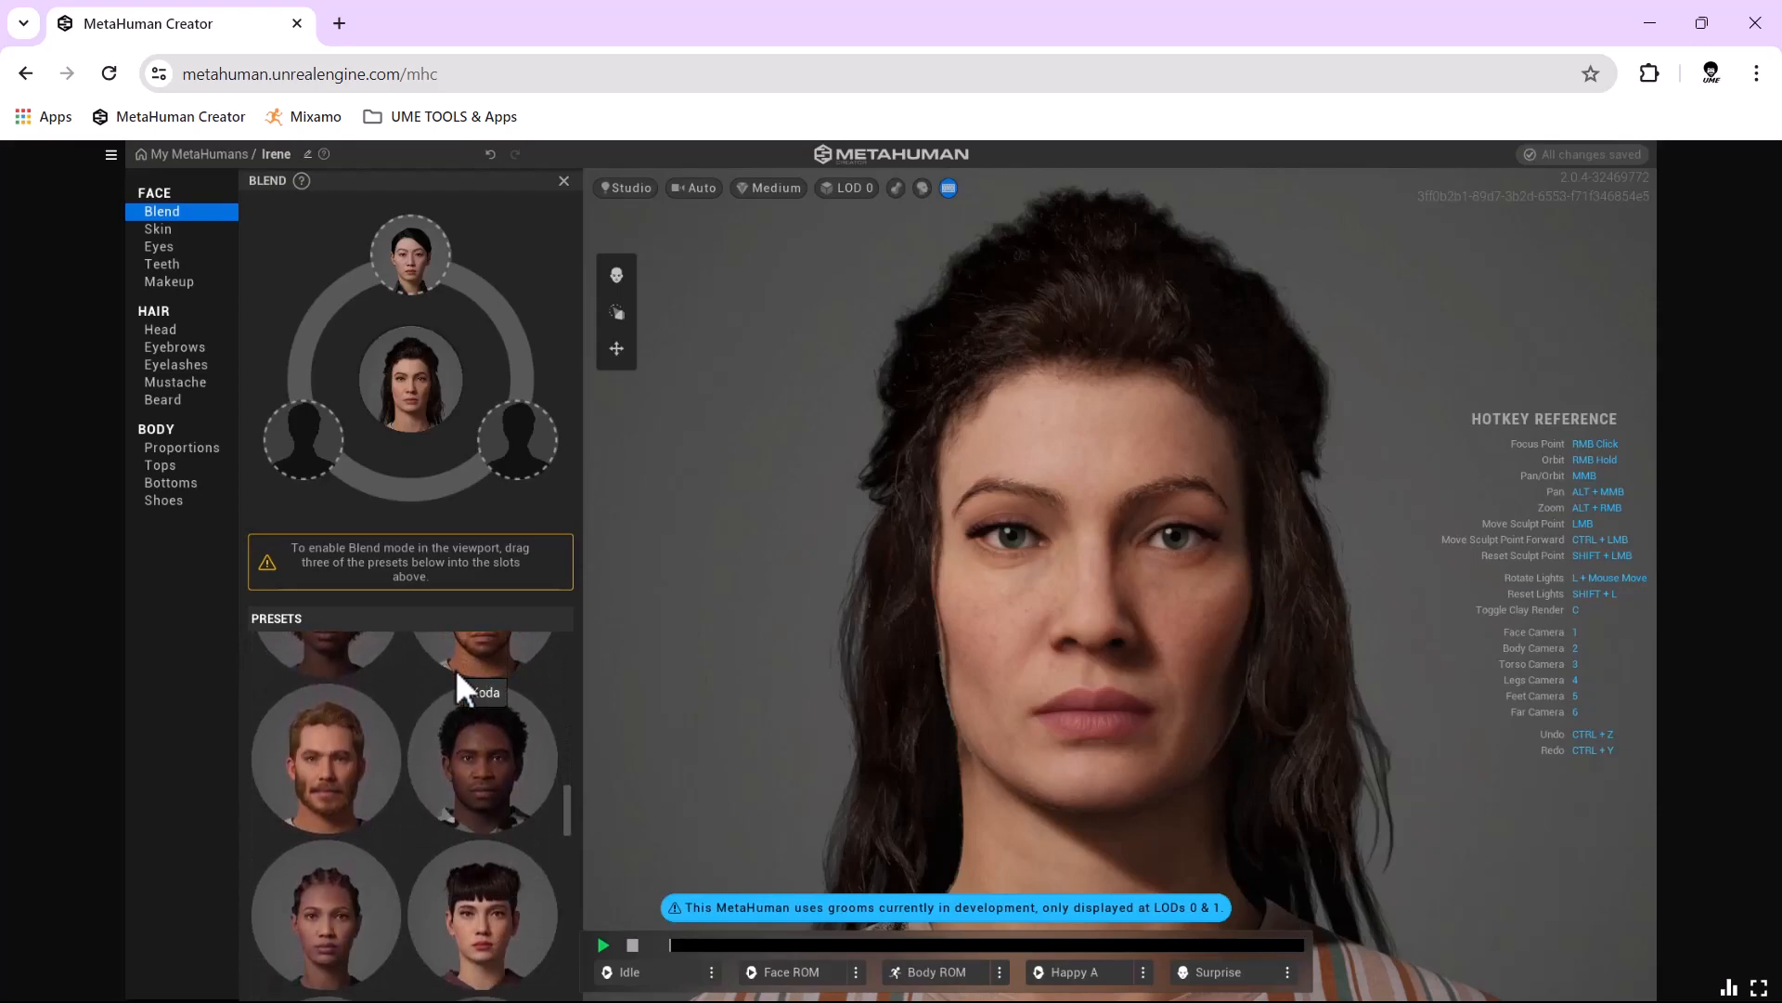
{"action": "left_click_drag", "start_coordinate": [342, 832], "coordinate": [532, 421]}
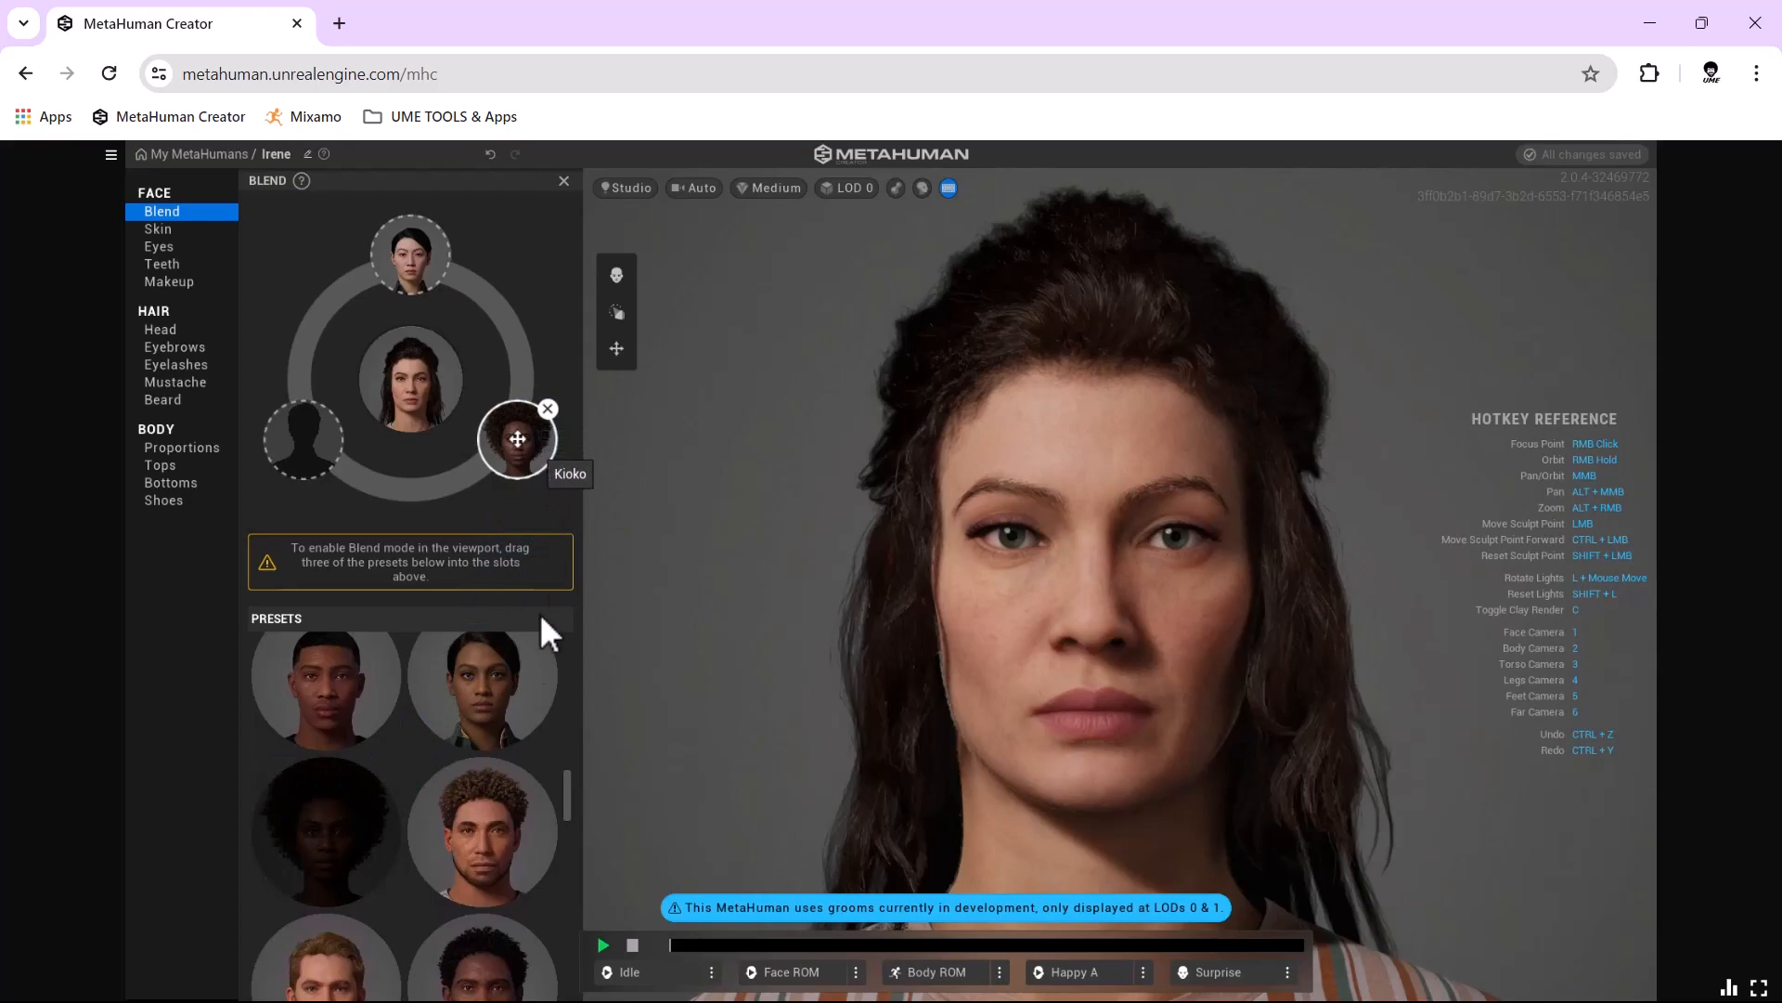
Assign the Oskar preset to the lower-left slot of the face blend circle.
{"action": "scroll", "coordinate": [413, 808], "scroll_direction": "down", "scroll_amount": 2}
{"action": "scroll", "coordinate": [412, 808], "scroll_direction": "down", "scroll_amount": 4}
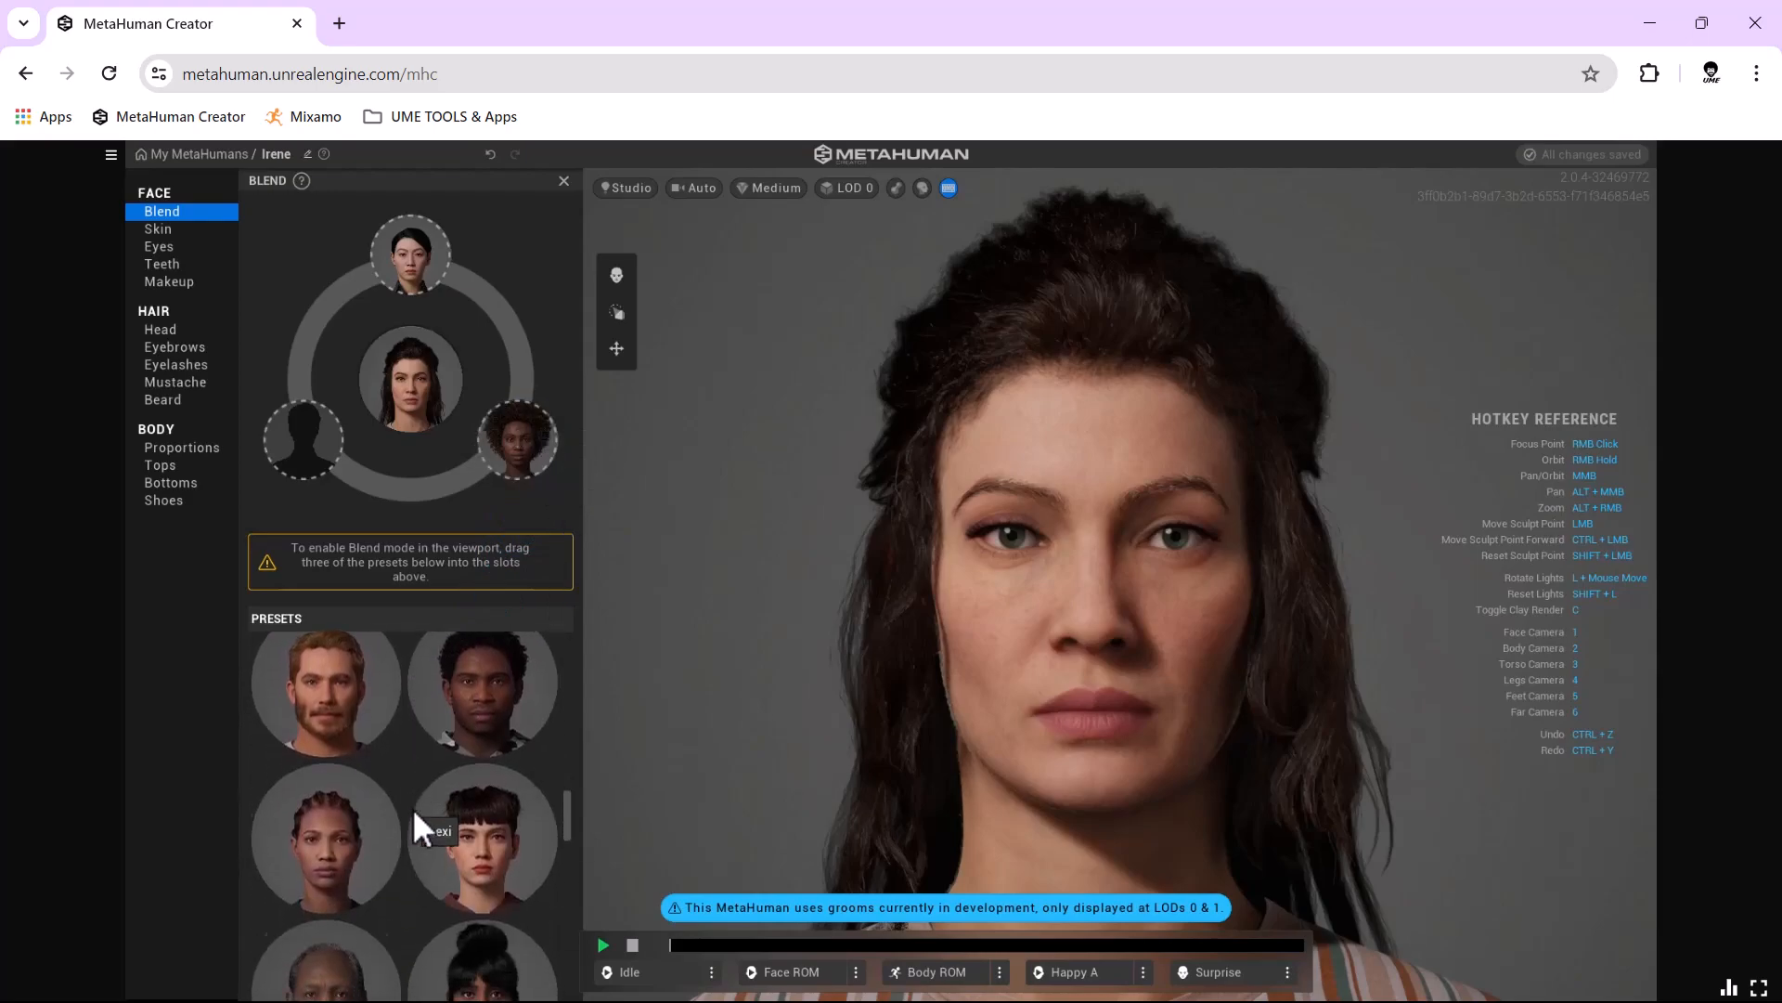
{"action": "scroll", "coordinate": [412, 807], "scroll_direction": "down", "scroll_amount": 4}
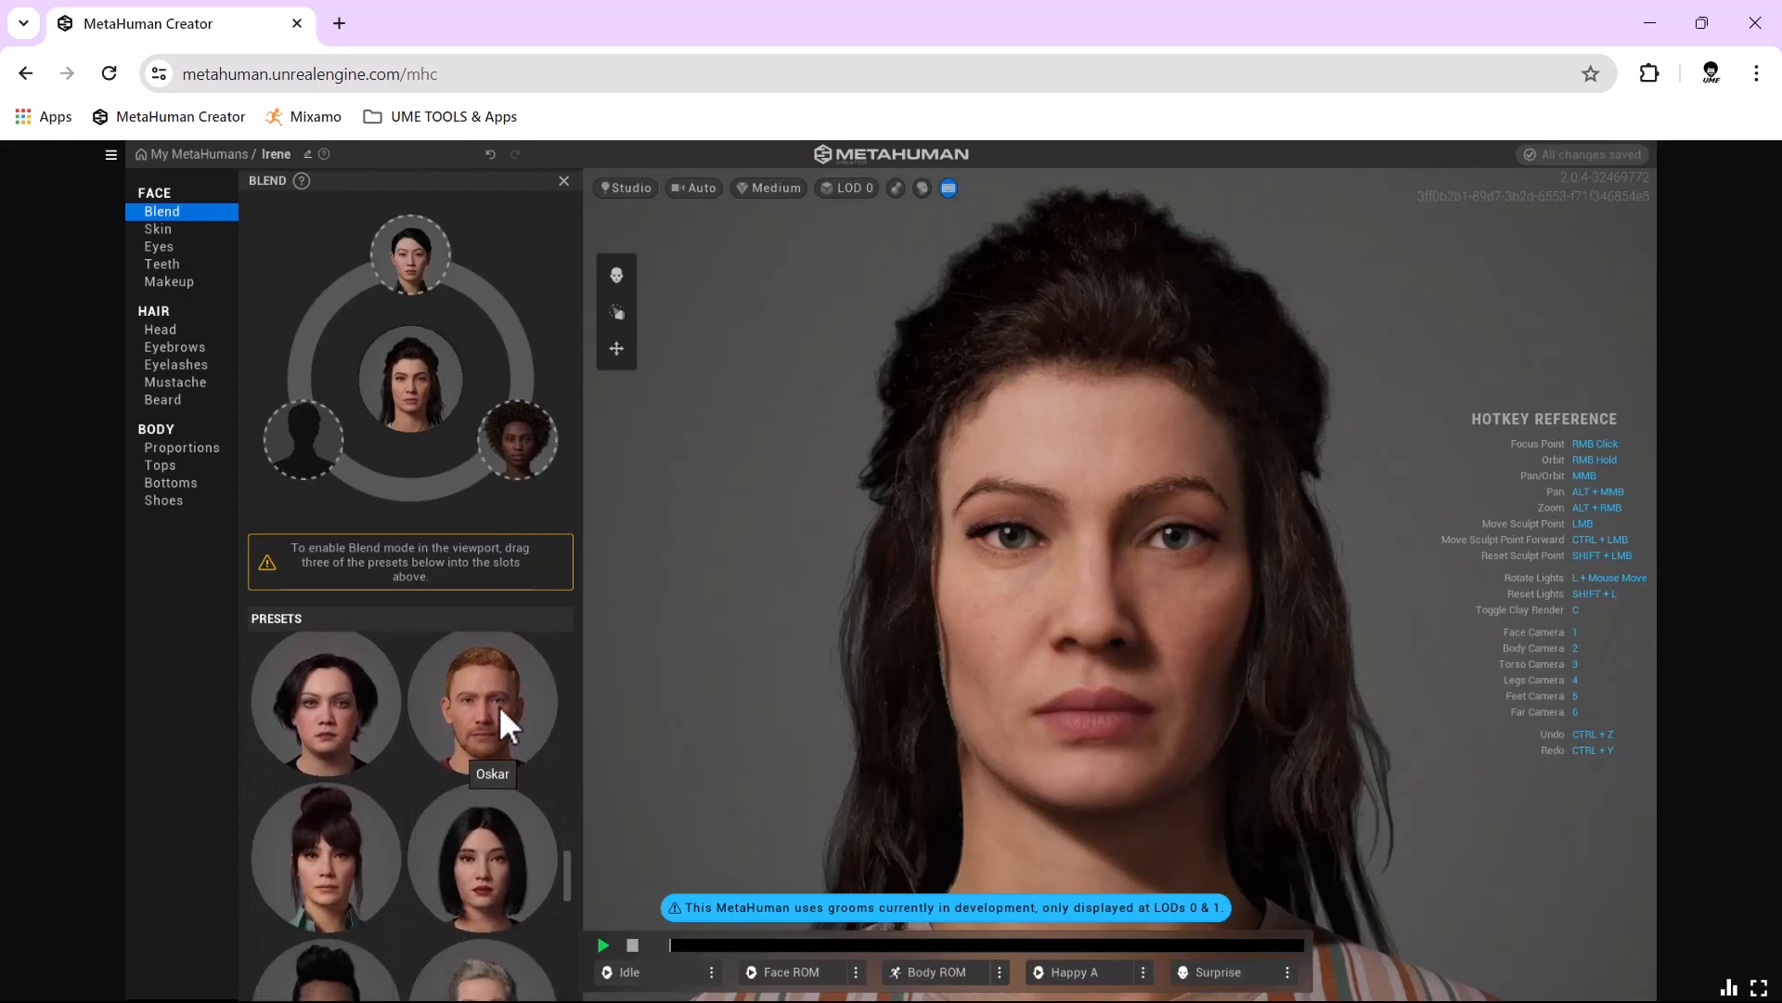
{"action": "mouse_move", "coordinate": [498, 705]}
{"action": "left_mouse_down"}
{"action": "mouse_move", "coordinate": [342, 510]}
{"action": "mouse_move", "coordinate": [317, 445]}
{"action": "left_mouse_up"}
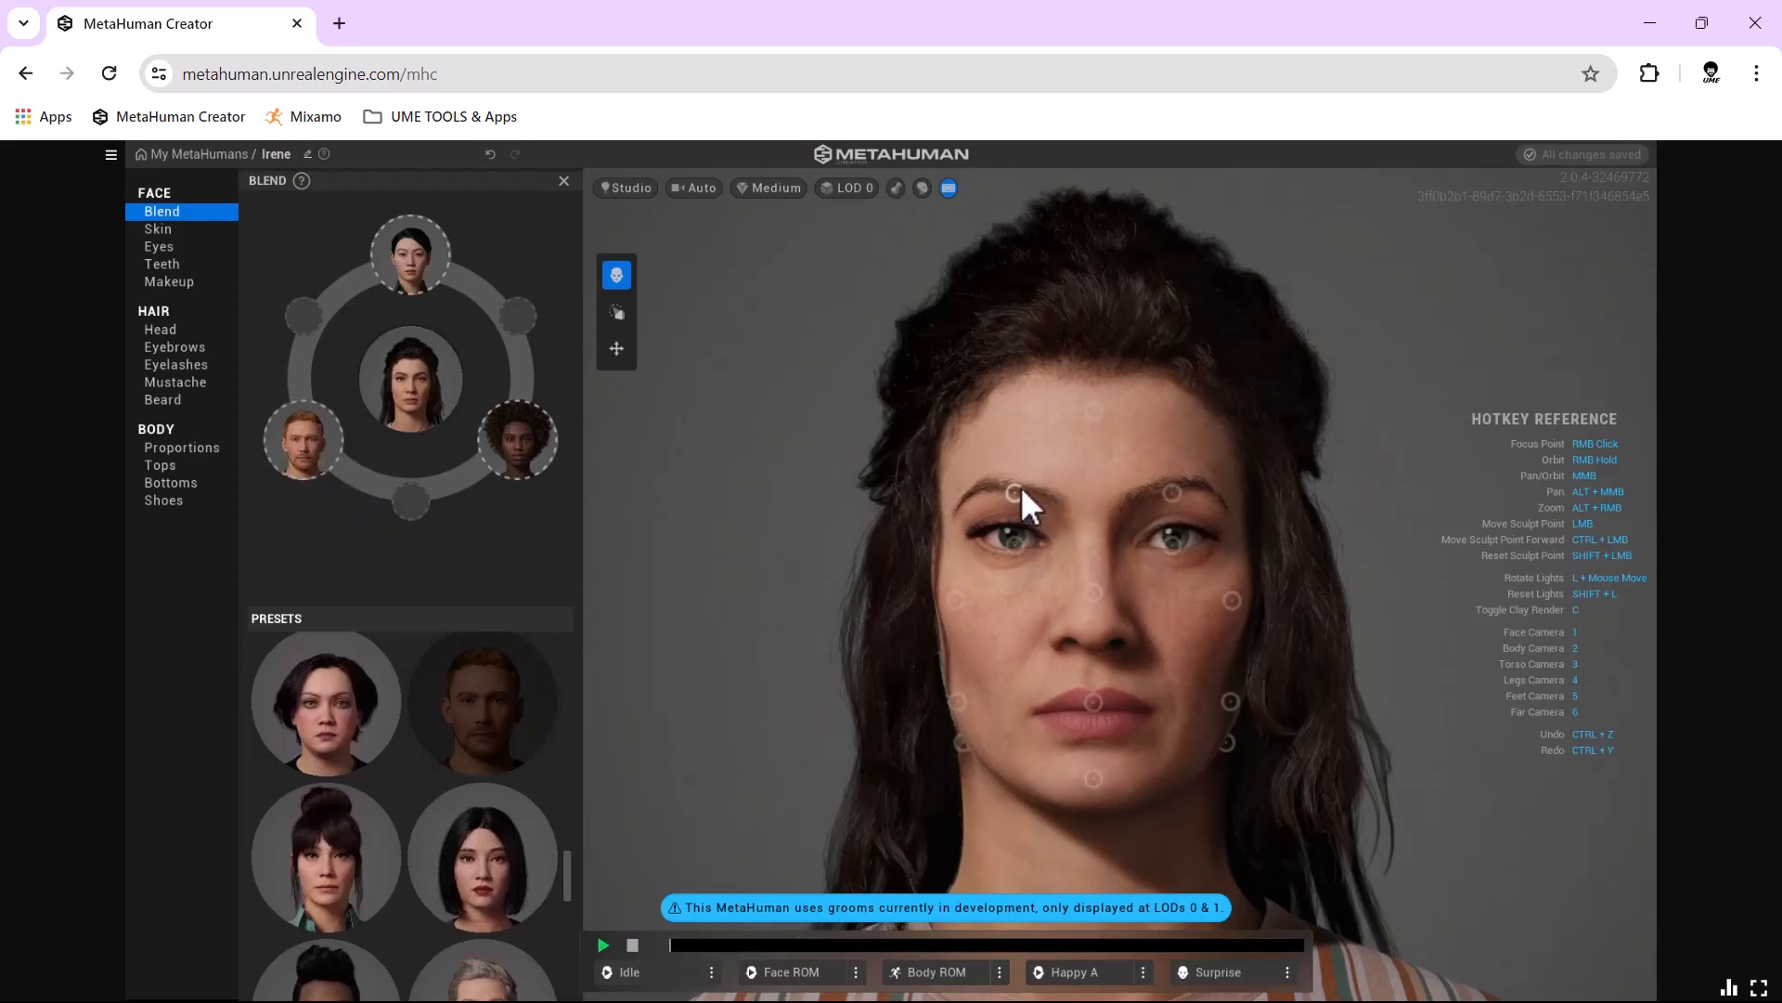
Blend the eye and mouth regions with the assigned presets, shifting the mouth fully toward Kioko.
{"action": "left_click", "coordinate": [1017, 544]}
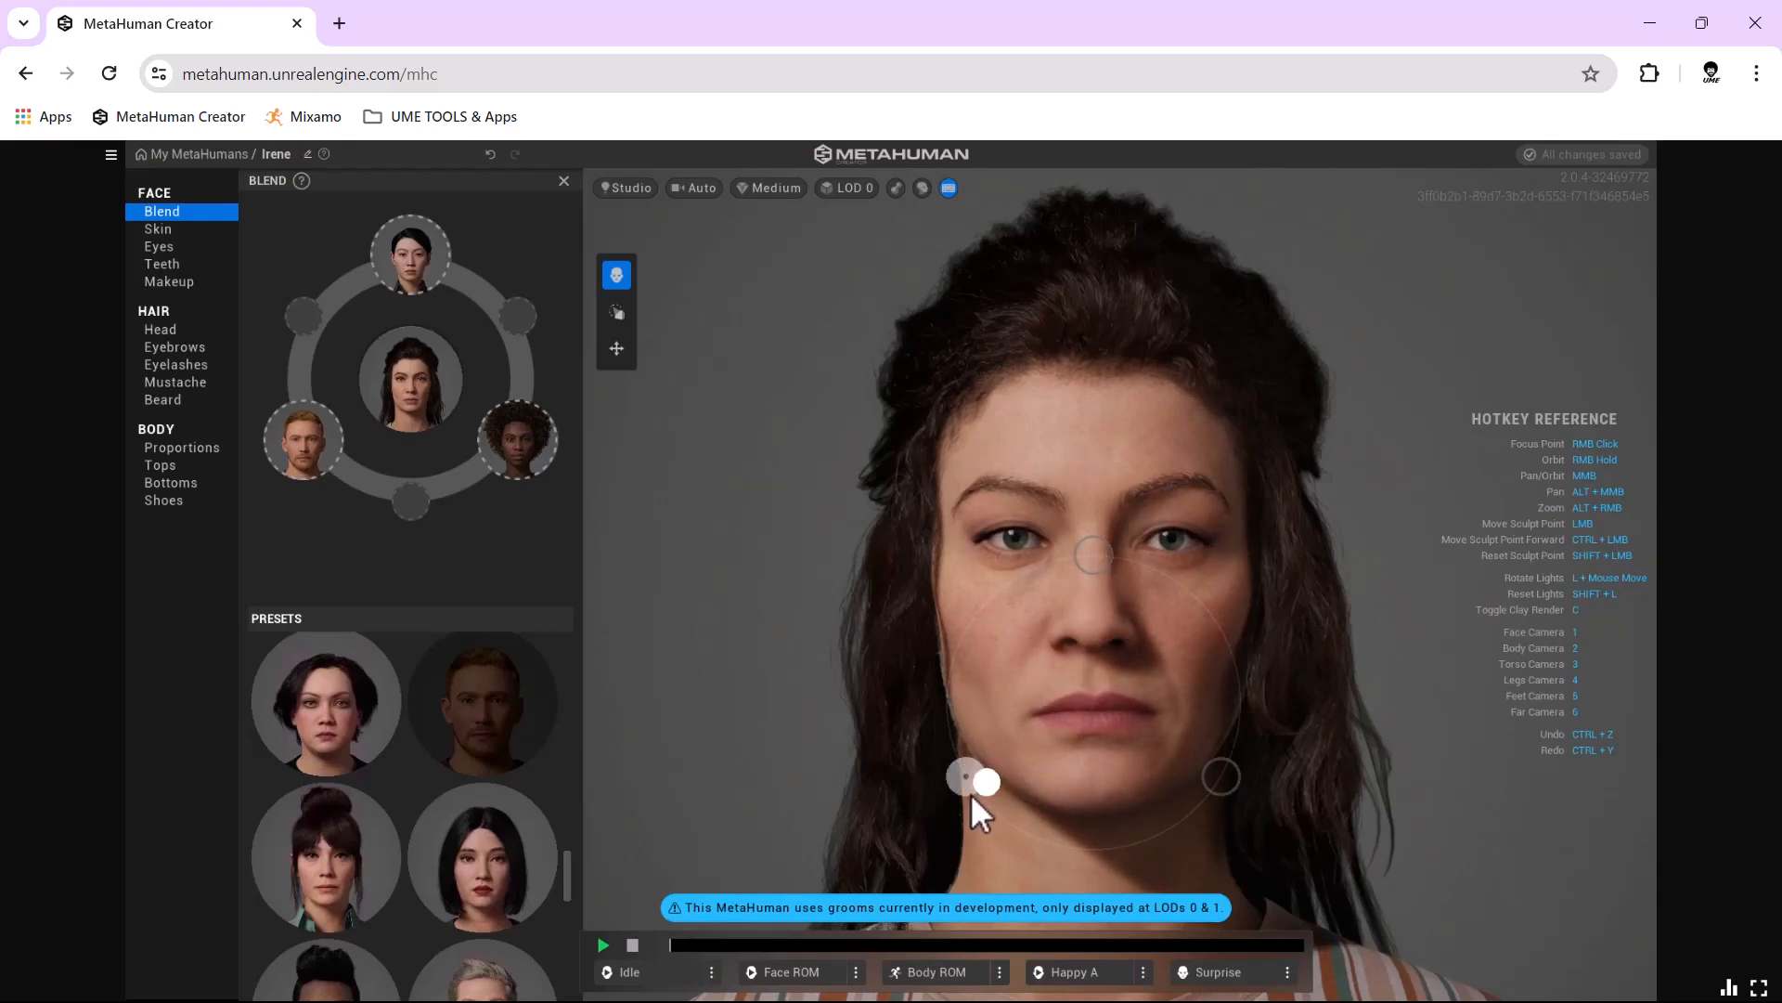
{"action": "left_click_drag", "start_coordinate": [1096, 800], "coordinate": [1244, 797]}
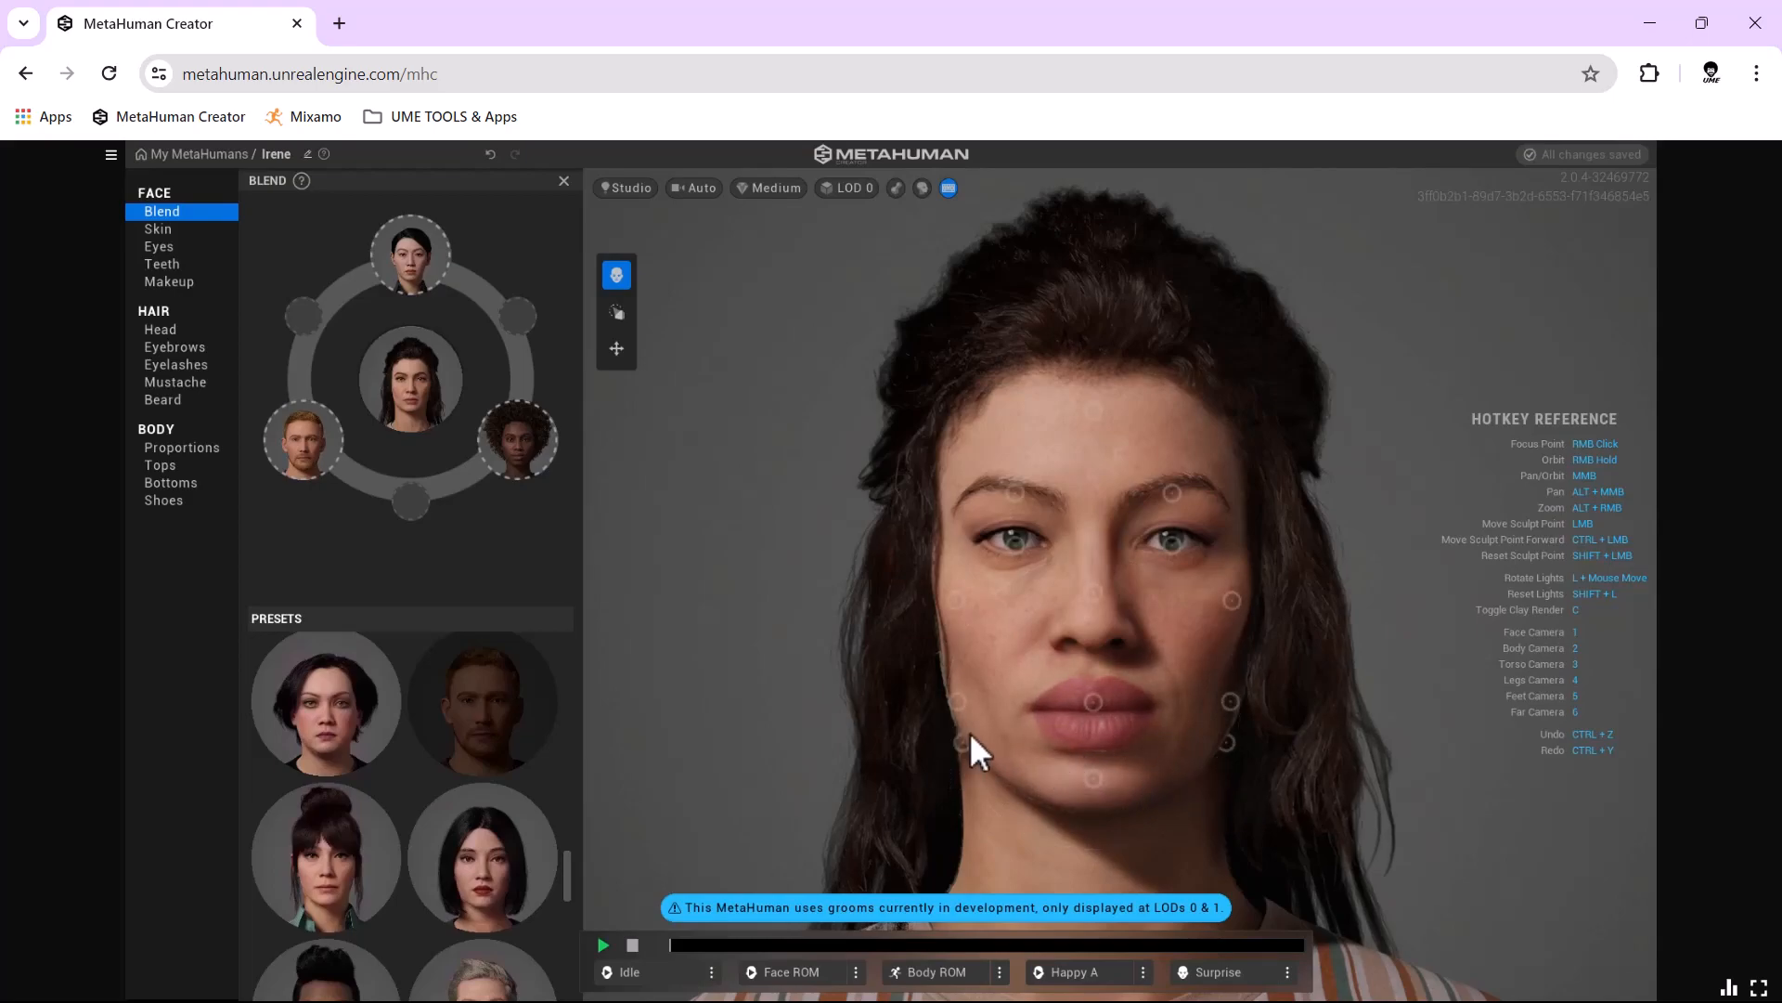
In profile, try the nose blend toward Bernice and Kioko, and settle it near Oskar.
{"action": "right_click_drag", "start_coordinate": [1161, 656], "coordinate": [651, 635]}
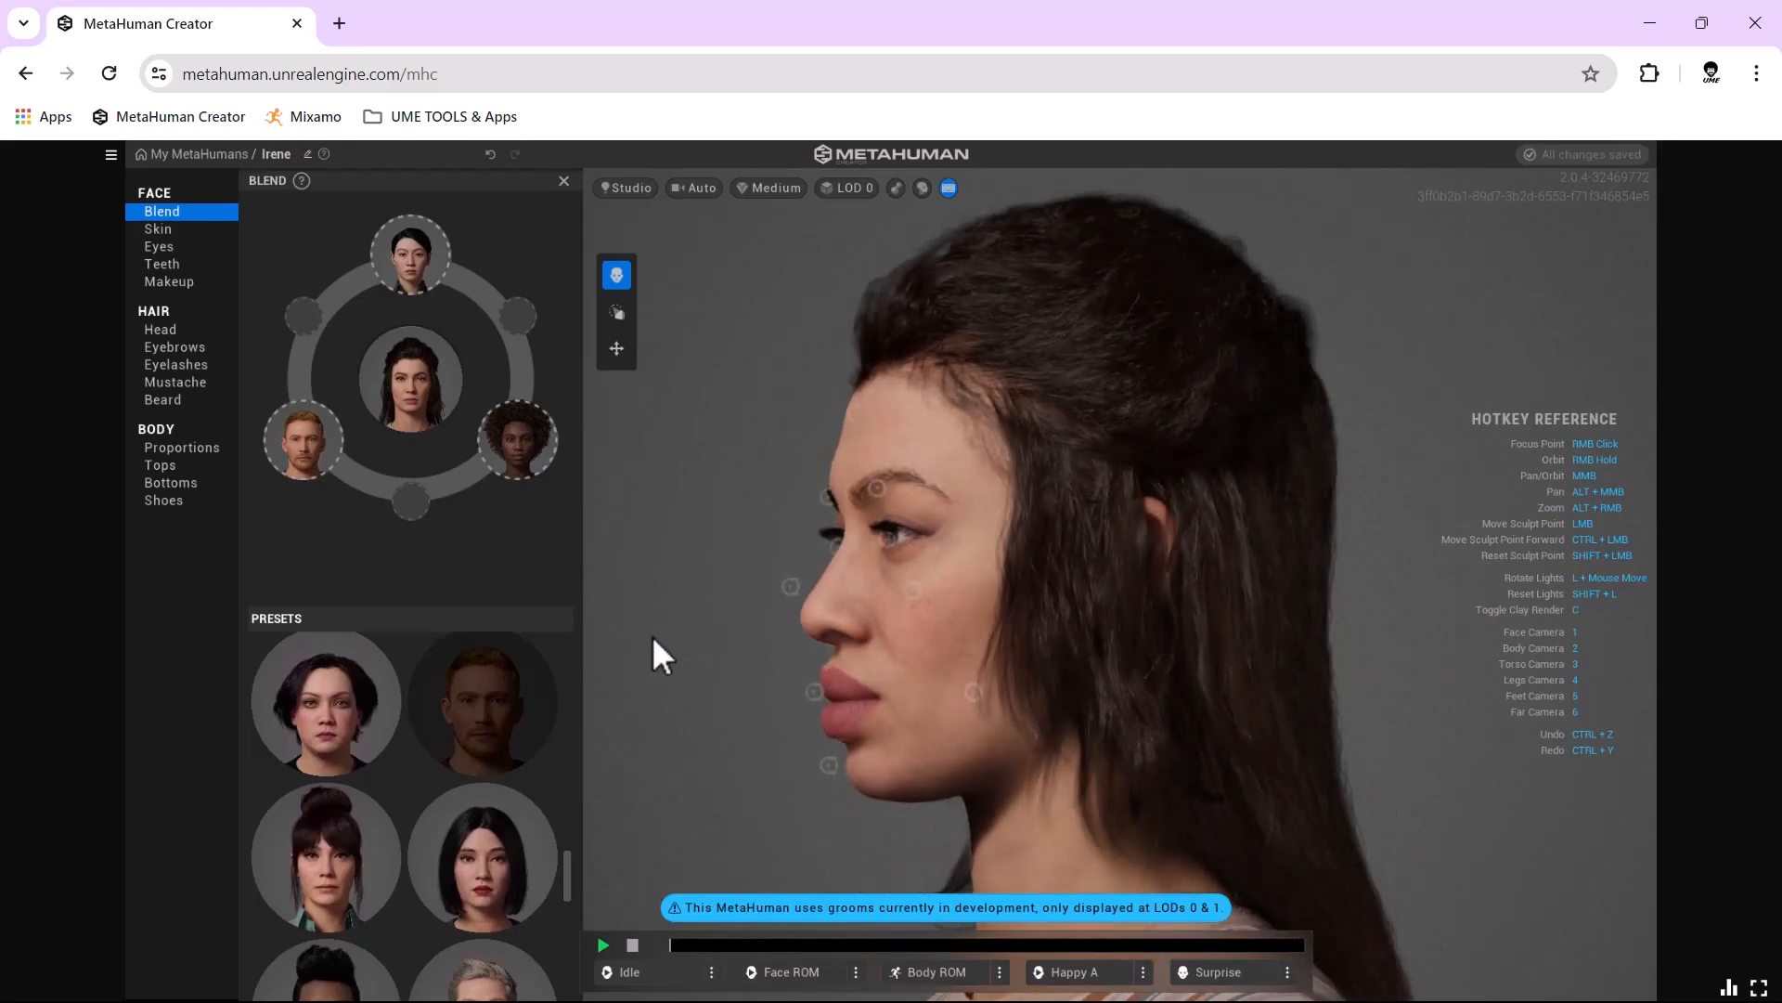
{"action": "left_click", "coordinate": [788, 587]}
{"action": "left_click_drag", "start_coordinate": [788, 587], "coordinate": [802, 440]}
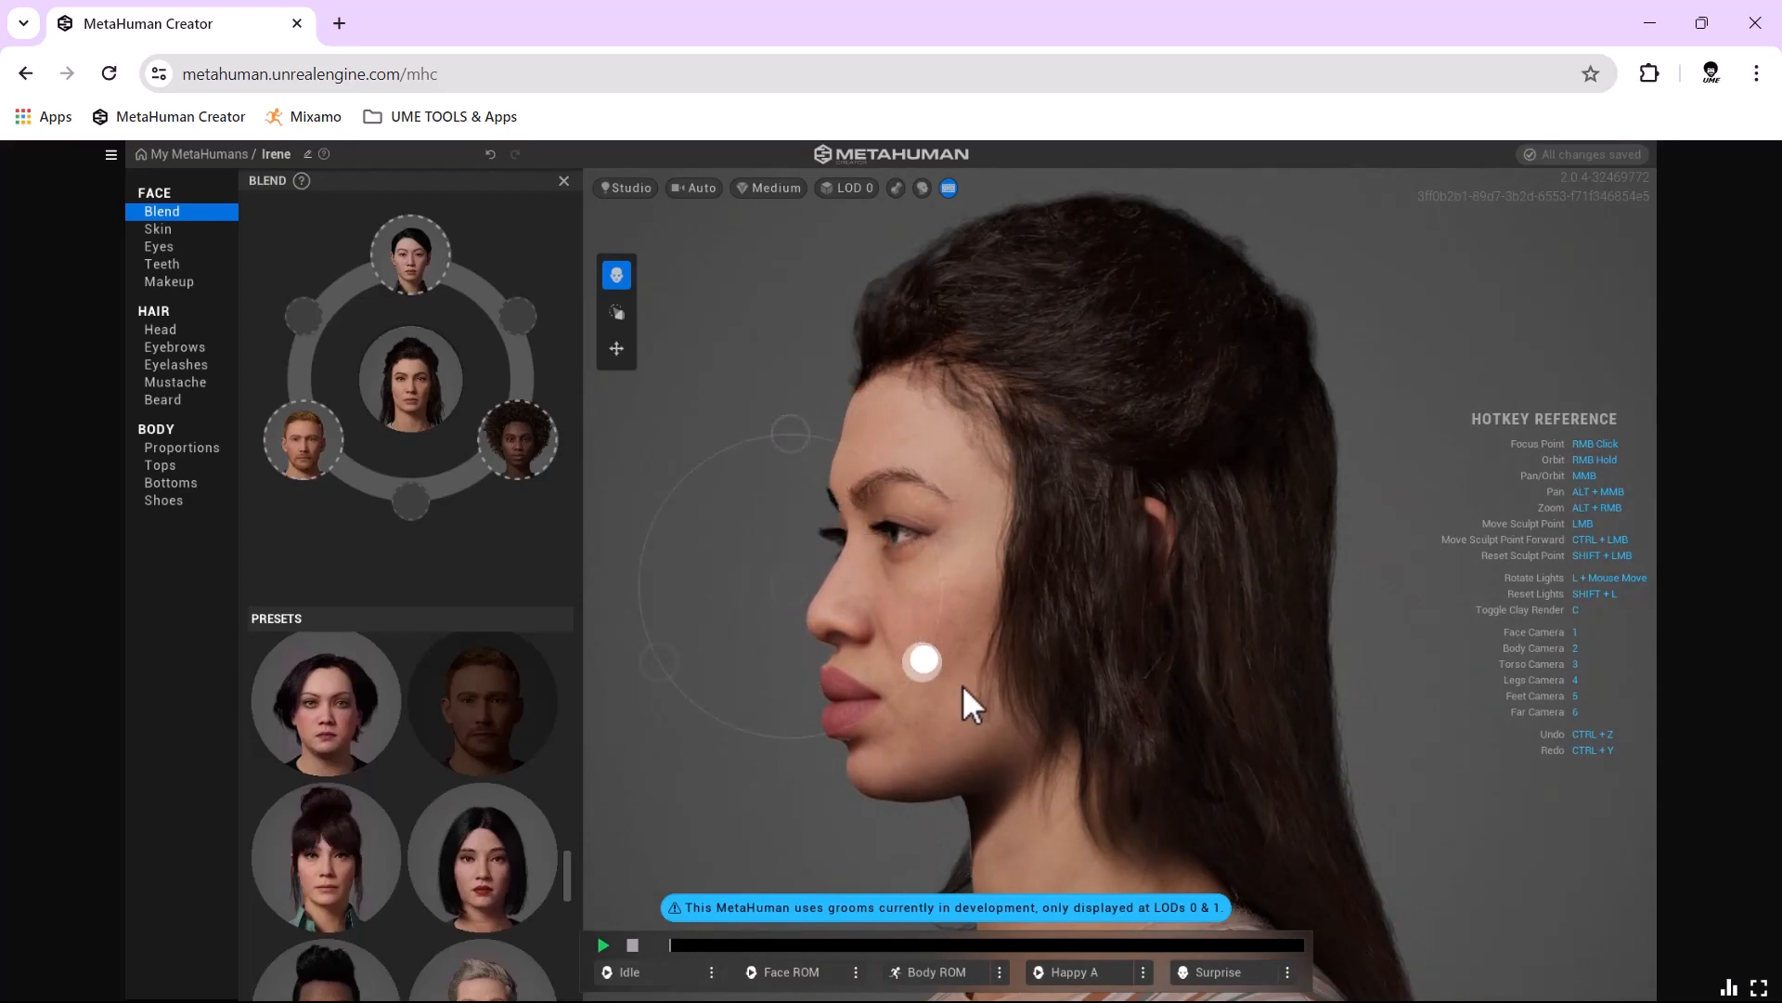
{"action": "mouse_move", "coordinate": [964, 687]}
{"action": "left_mouse_down"}
{"action": "mouse_move", "coordinate": [743, 713]}
{"action": "mouse_move", "coordinate": [654, 685]}
{"action": "left_mouse_up"}
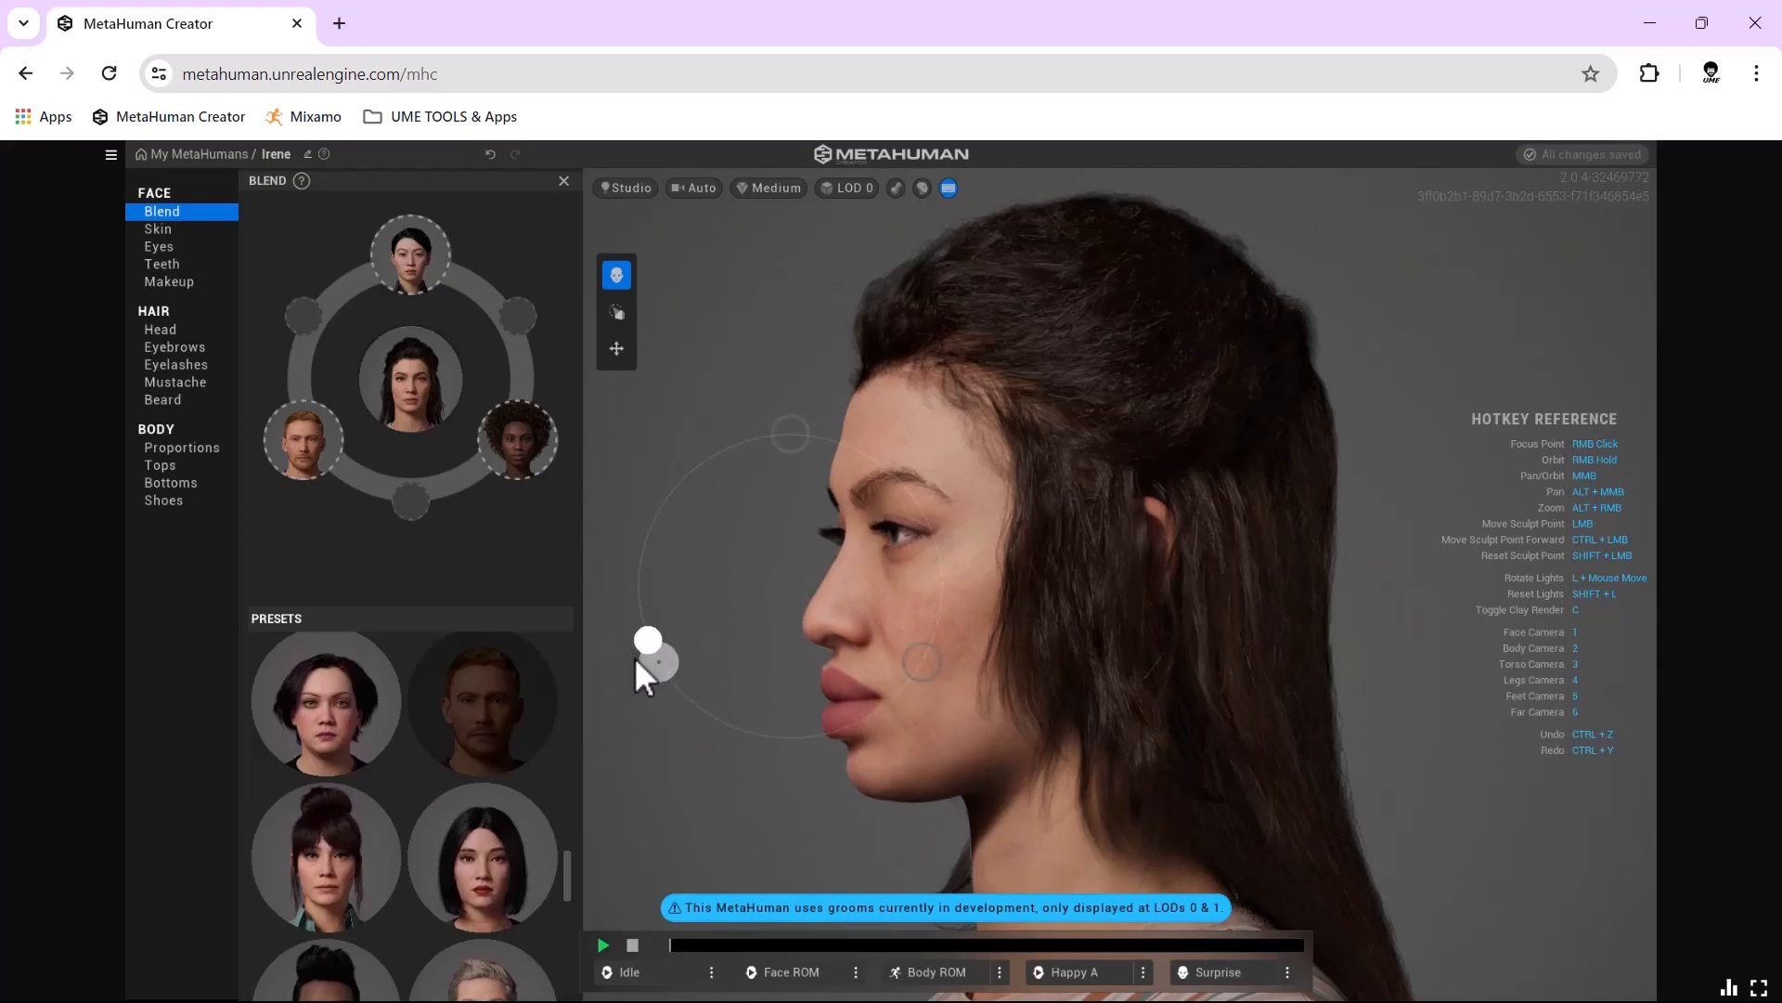
From the front, blend the chin region toward Bernice, Oskar and finally Kioko.
{"action": "mouse_move", "coordinate": [789, 684]}
{"action": "right_mouse_down"}
{"action": "mouse_move", "coordinate": [1285, 693]}
{"action": "mouse_move", "coordinate": [1258, 705]}
{"action": "mouse_move", "coordinate": [1254, 680]}
{"action": "right_mouse_up"}
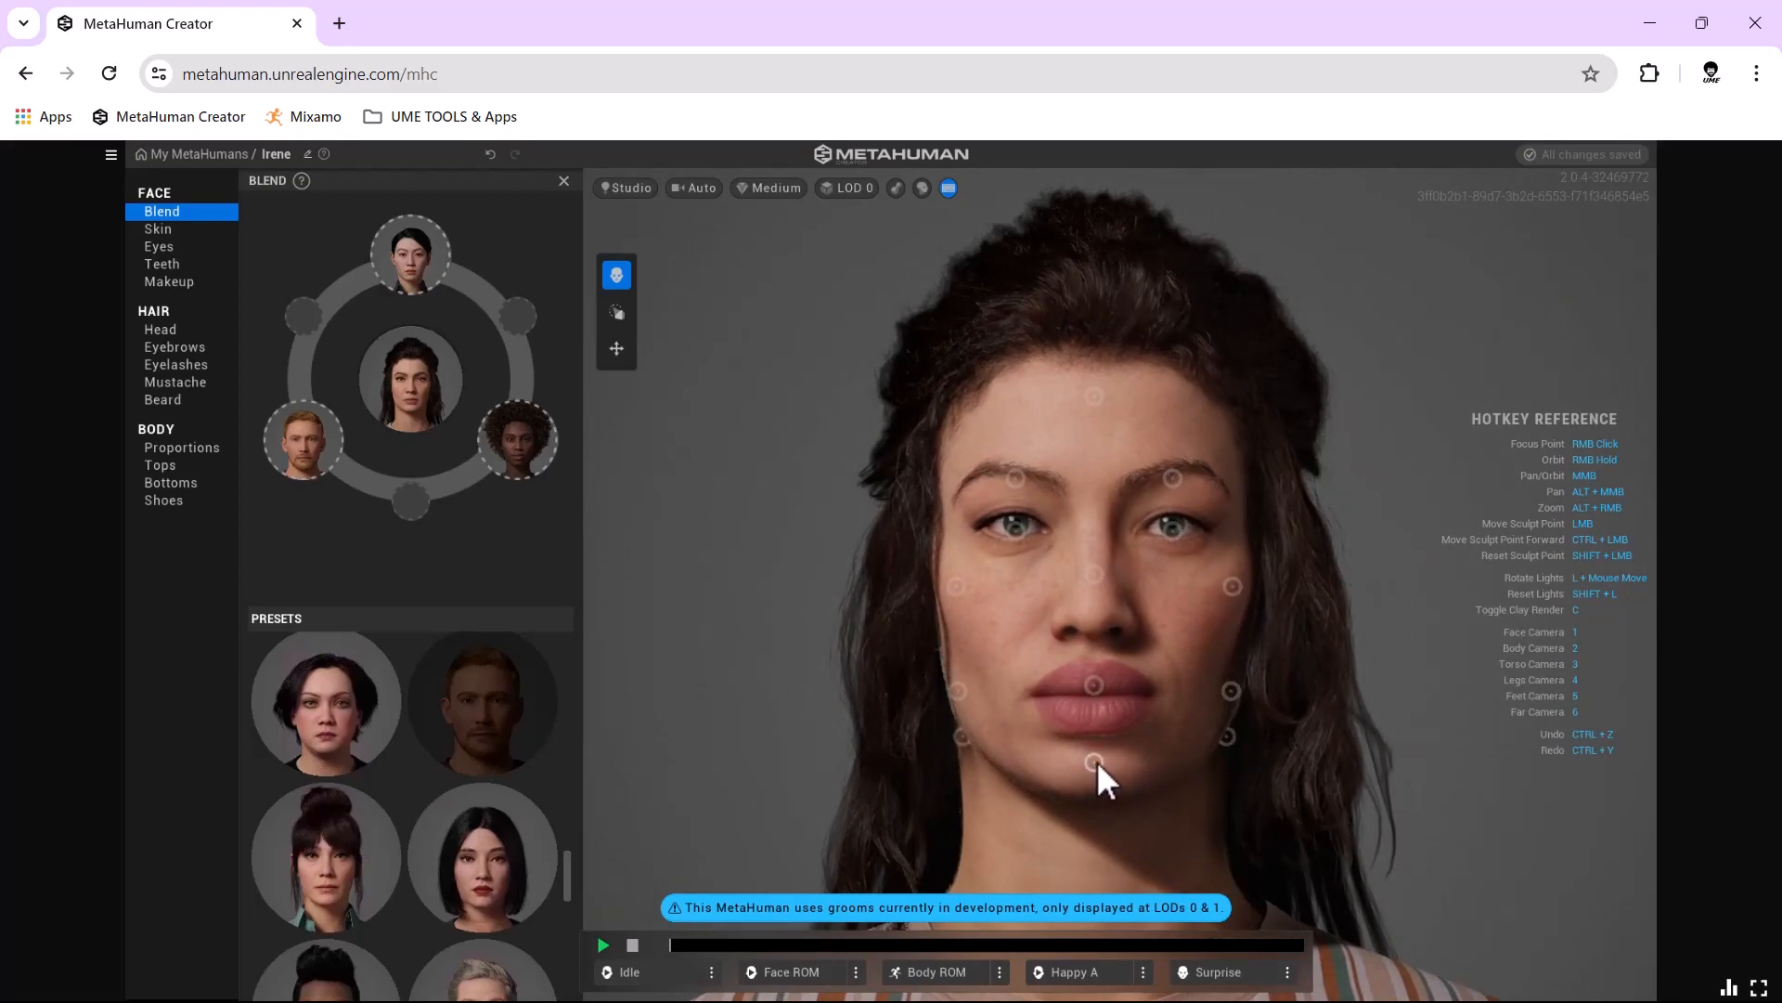
{"action": "mouse_move", "coordinate": [1095, 761]}
{"action": "left_mouse_down"}
{"action": "mouse_move", "coordinate": [1097, 796]}
{"action": "mouse_move", "coordinate": [1043, 826]}
{"action": "mouse_move", "coordinate": [1096, 598]}
{"action": "left_mouse_up"}
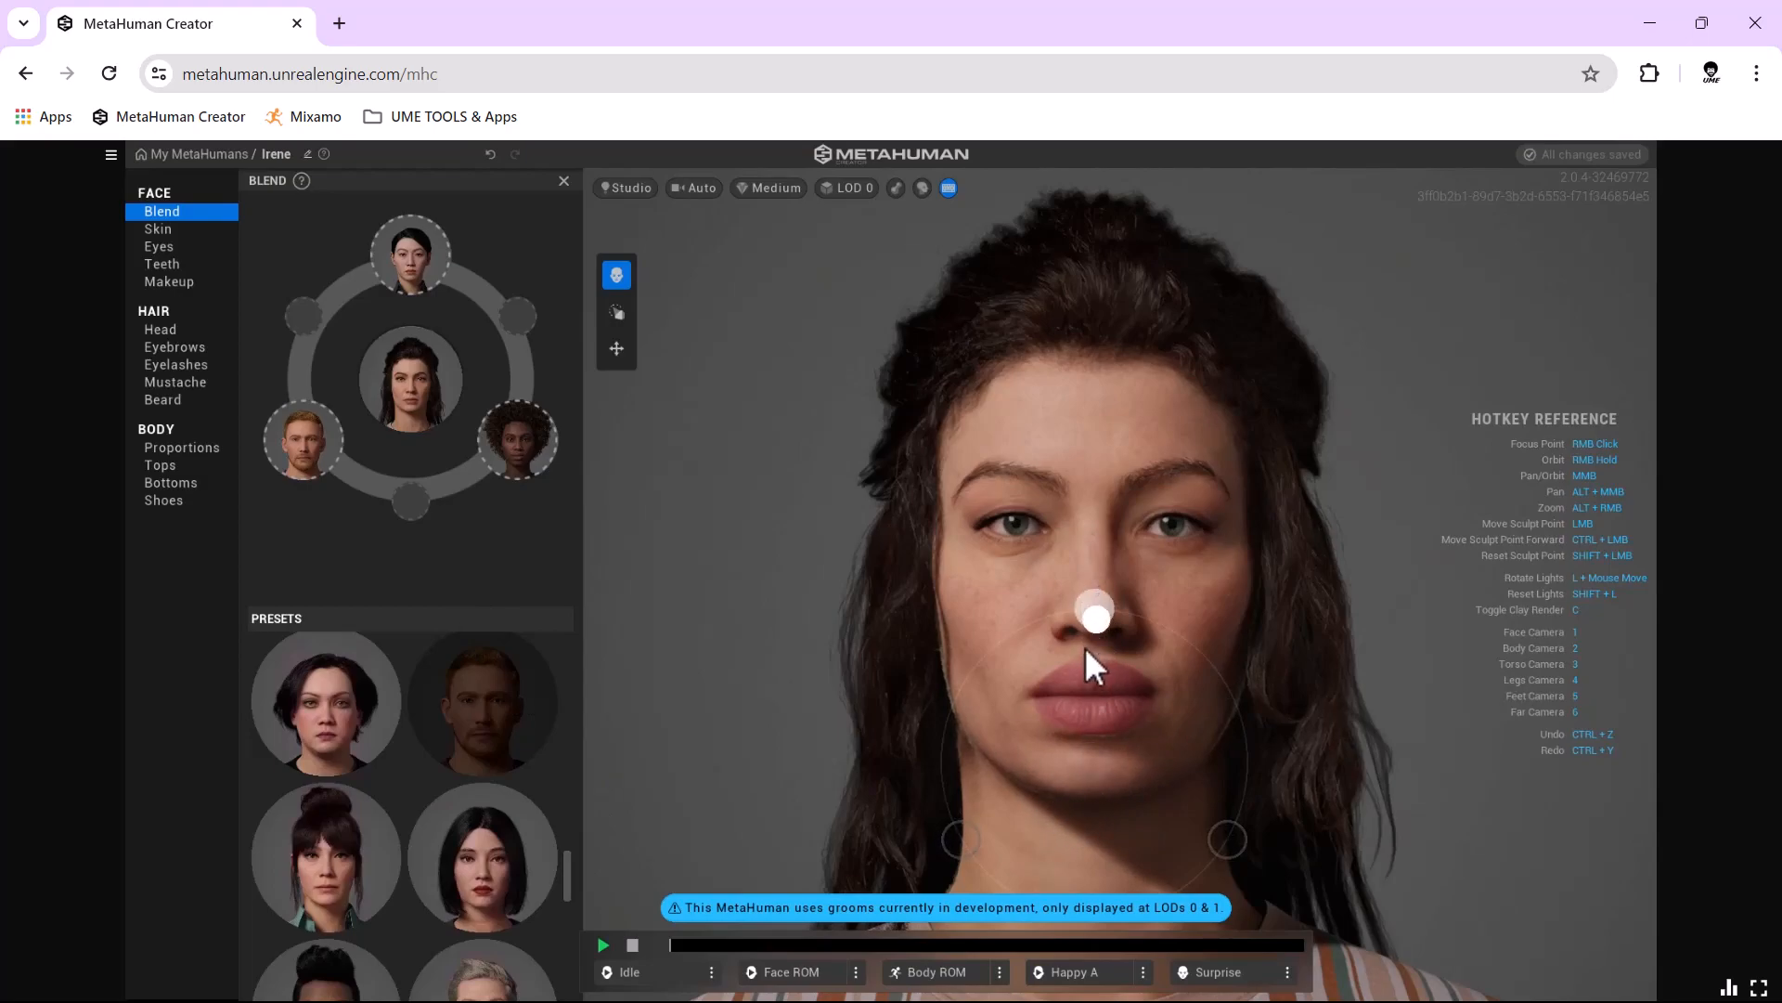
{"action": "left_click_drag", "start_coordinate": [933, 859], "coordinate": [1249, 856]}
{"action": "mouse_move", "coordinate": [1231, 691]}
{"action": "left_mouse_down"}
{"action": "mouse_move", "coordinate": [1163, 735]}
{"action": "mouse_move", "coordinate": [1418, 783]}
{"action": "mouse_move", "coordinate": [1316, 683]}
{"action": "mouse_move", "coordinate": [1266, 587]}
{"action": "mouse_move", "coordinate": [1229, 694]}
{"action": "left_mouse_up"}
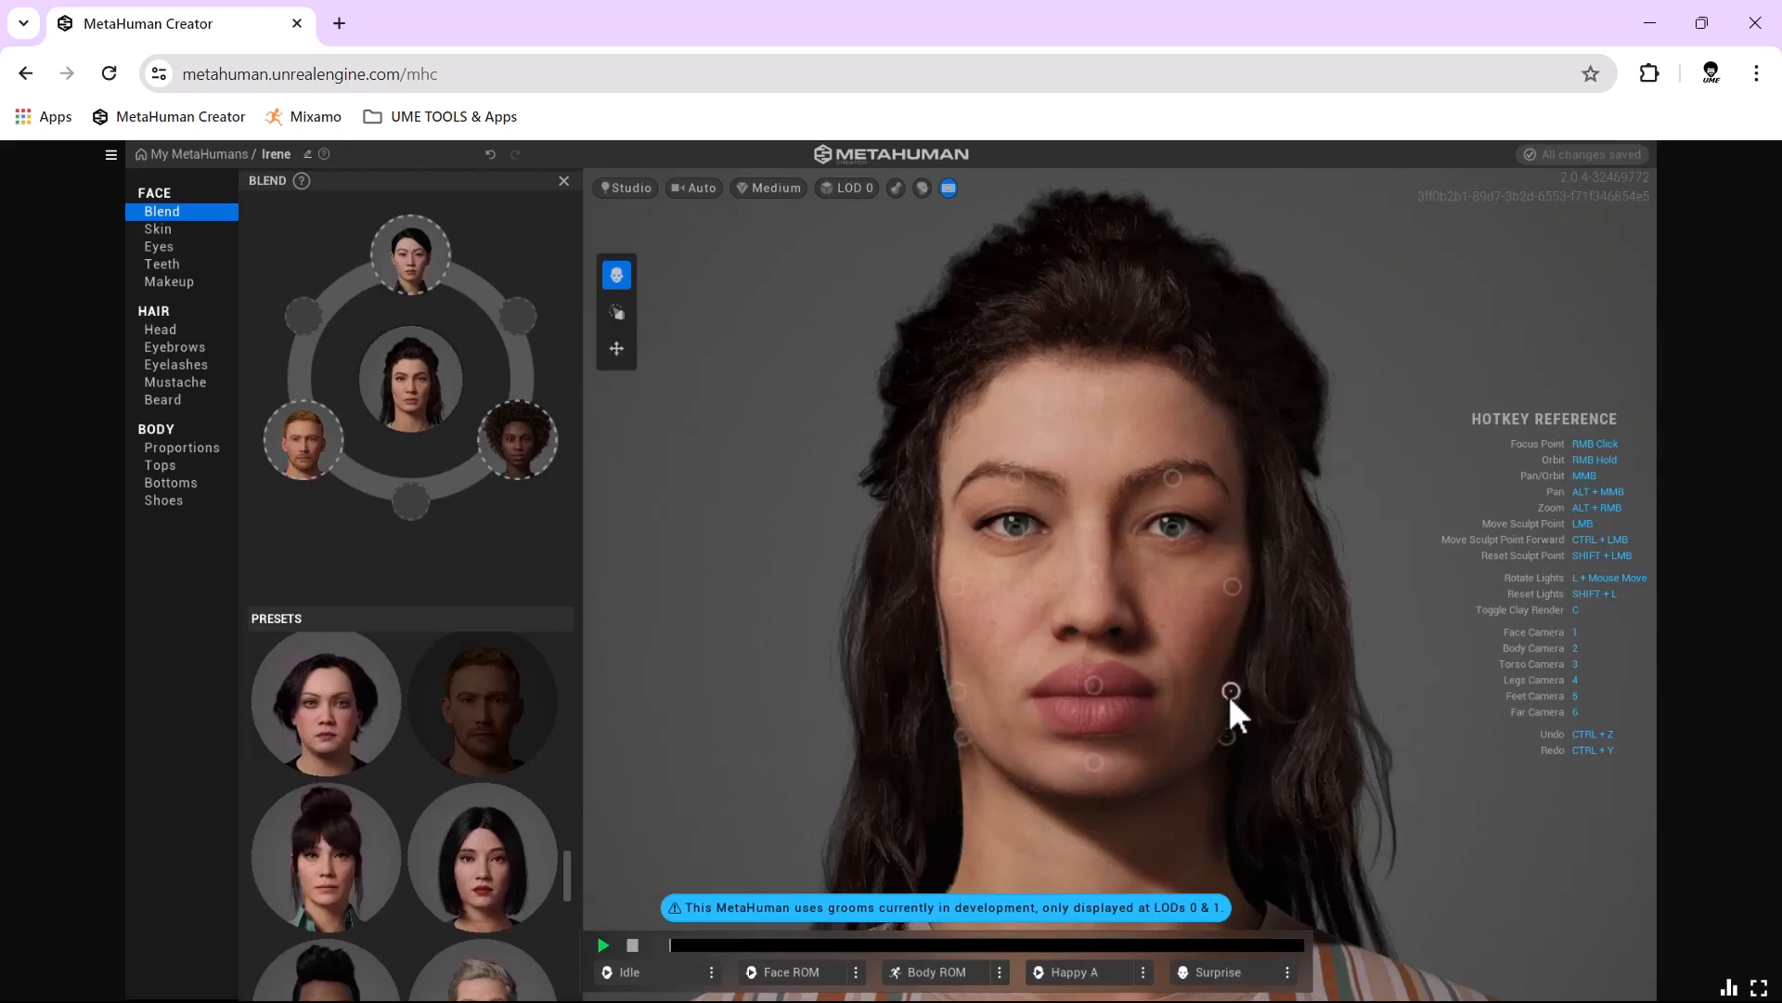
{"action": "mouse_move", "coordinate": [1144, 700]}
{"action": "right_mouse_down"}
{"action": "mouse_move", "coordinate": [1062, 732]}
{"action": "mouse_move", "coordinate": [1025, 724]}
{"action": "mouse_move", "coordinate": [1217, 717]}
{"action": "mouse_move", "coordinate": [1146, 703]}
{"action": "right_mouse_up"}
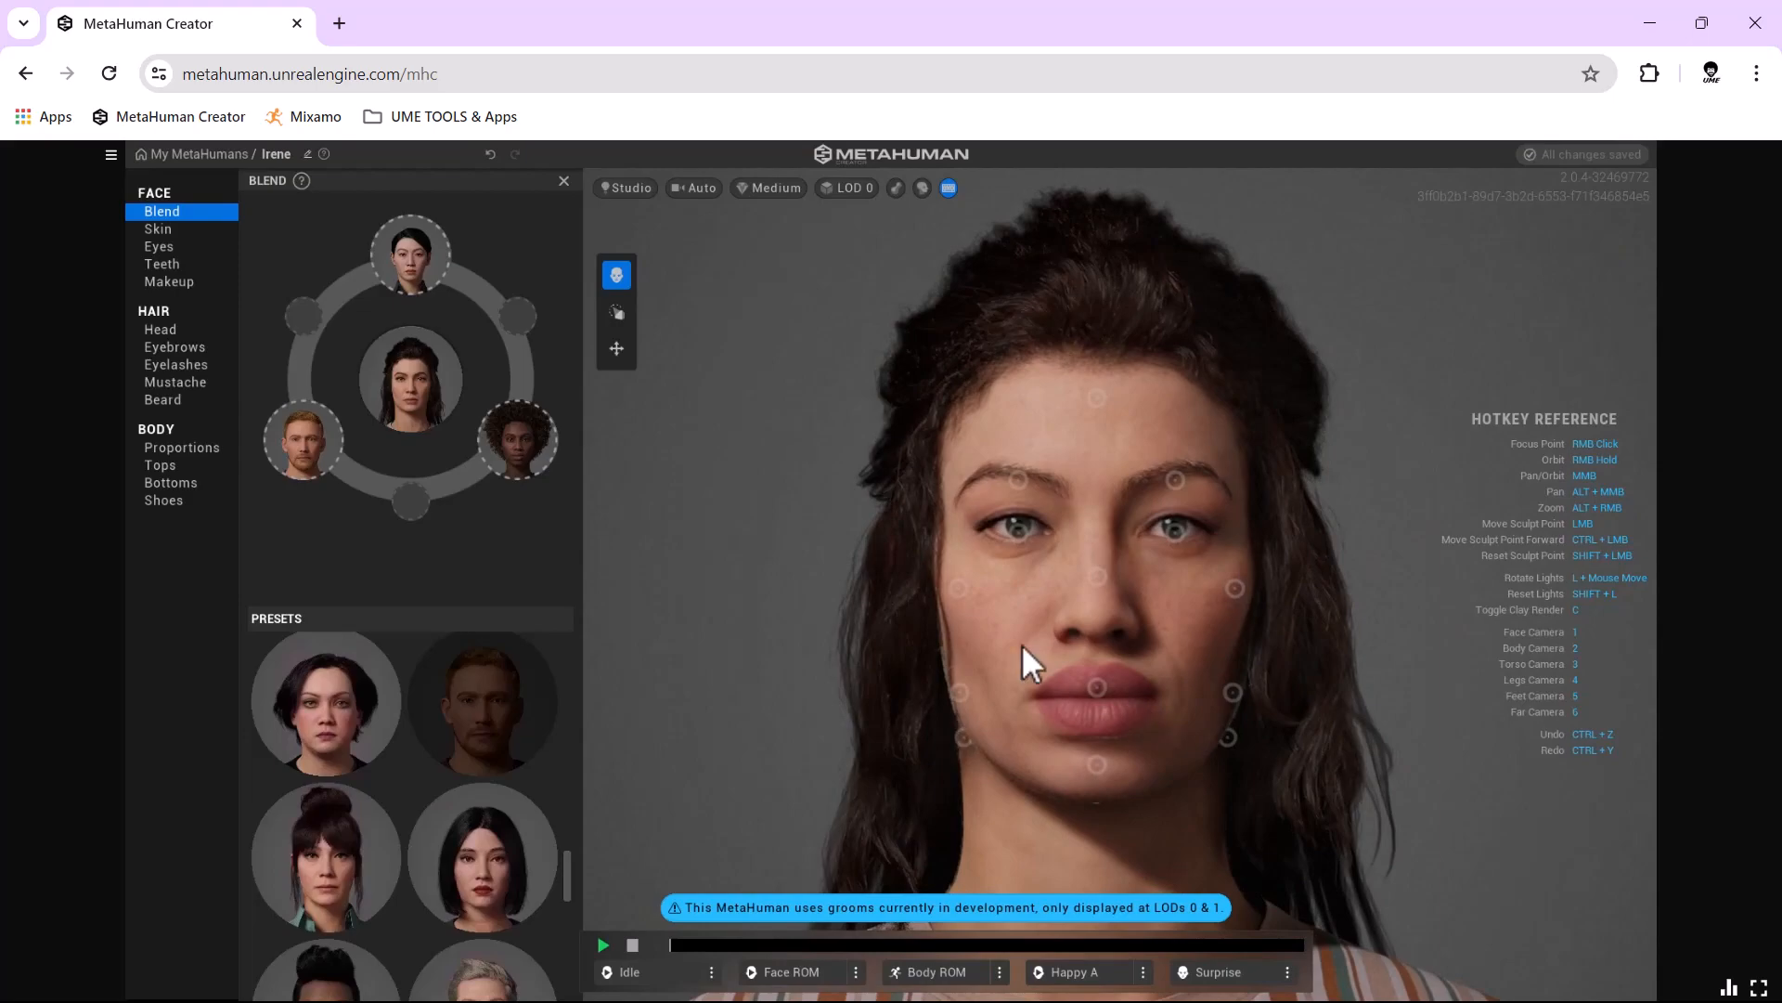
In profile, sculpt the tip of the nose outward and upward with the Sculpt tool.
{"action": "left_click", "coordinate": [617, 312]}
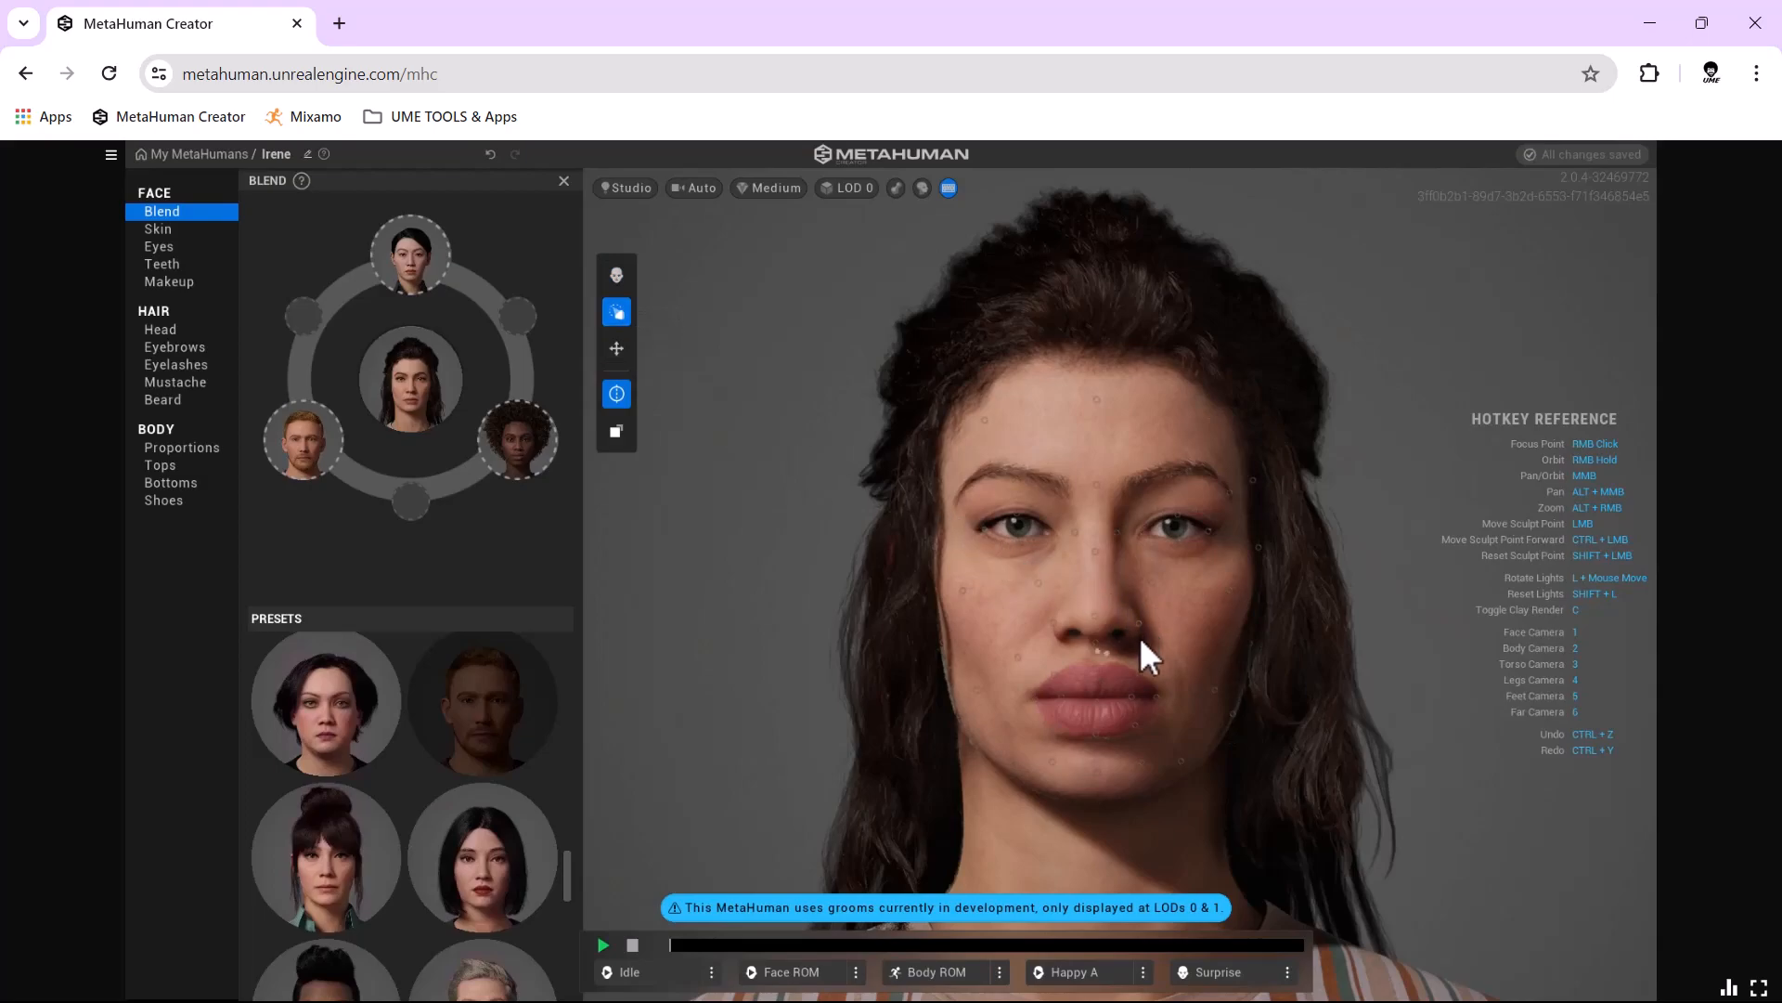
{"action": "right_click_drag", "start_coordinate": [1168, 639], "coordinate": [800, 621]}
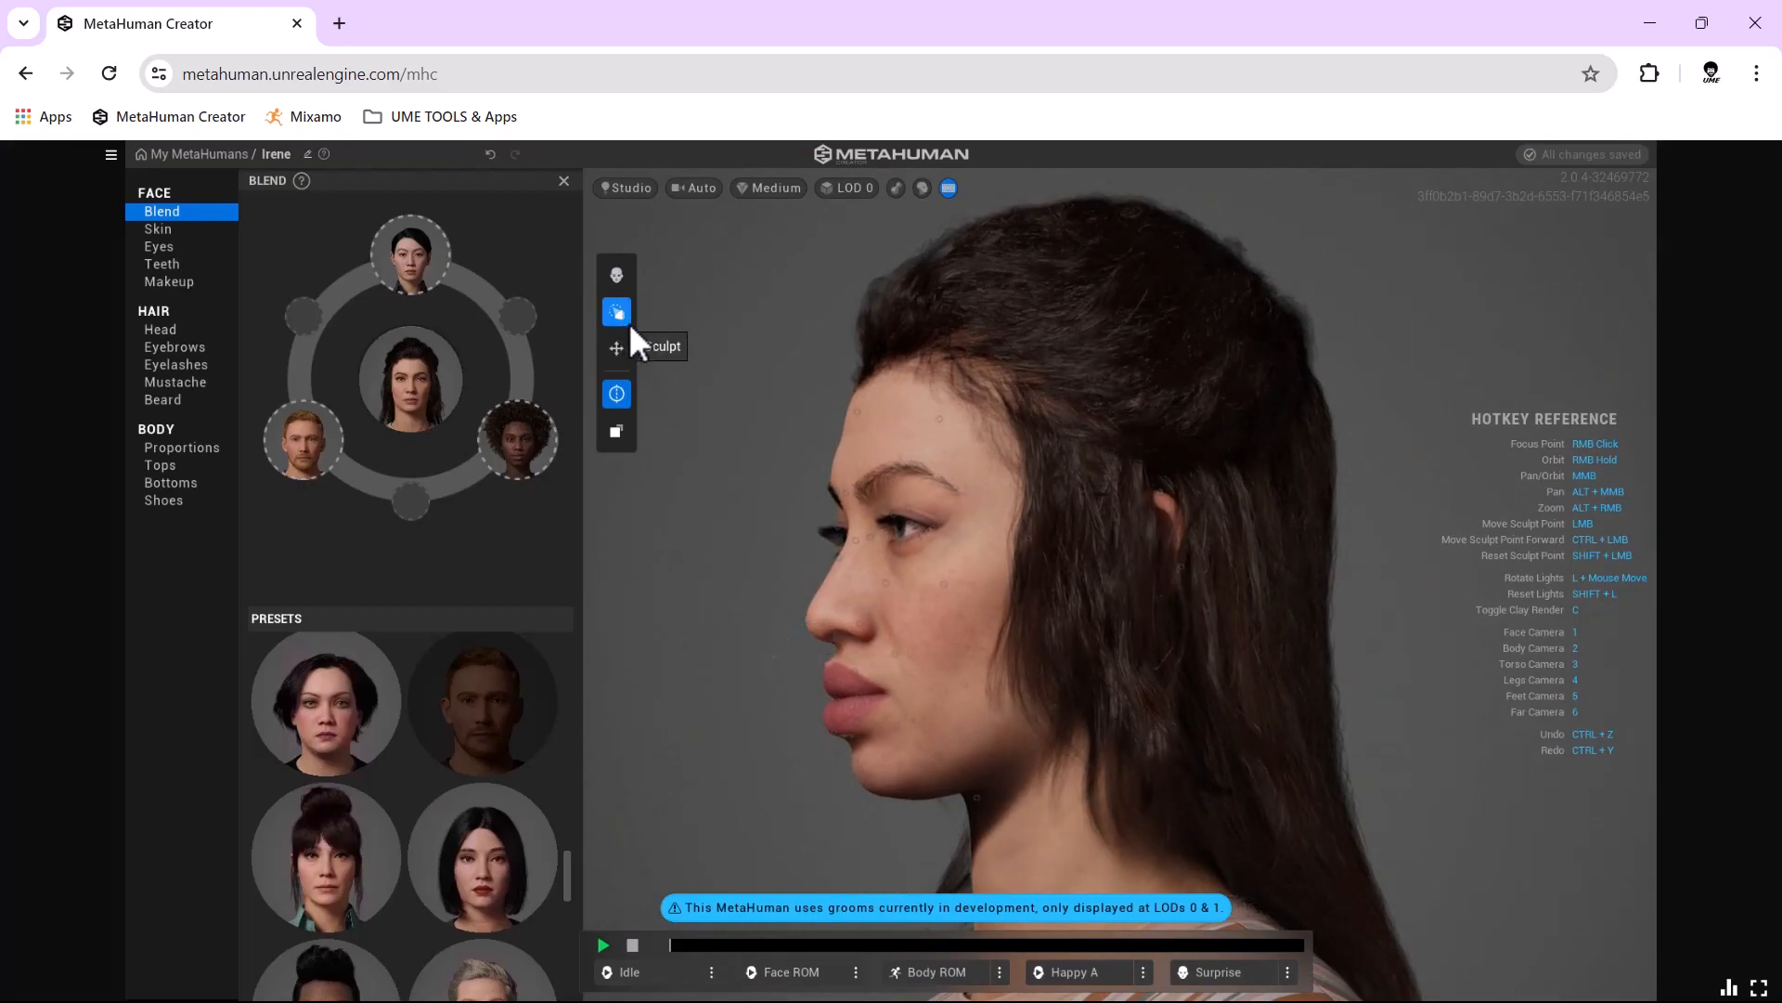
{"action": "mouse_move", "coordinate": [811, 615]}
{"action": "left_mouse_down"}
{"action": "mouse_move", "coordinate": [692, 589]}
{"action": "mouse_move", "coordinate": [802, 477]}
{"action": "mouse_move", "coordinate": [802, 507]}
{"action": "mouse_move", "coordinate": [794, 448]}
{"action": "mouse_move", "coordinate": [766, 459]}
{"action": "left_mouse_up"}
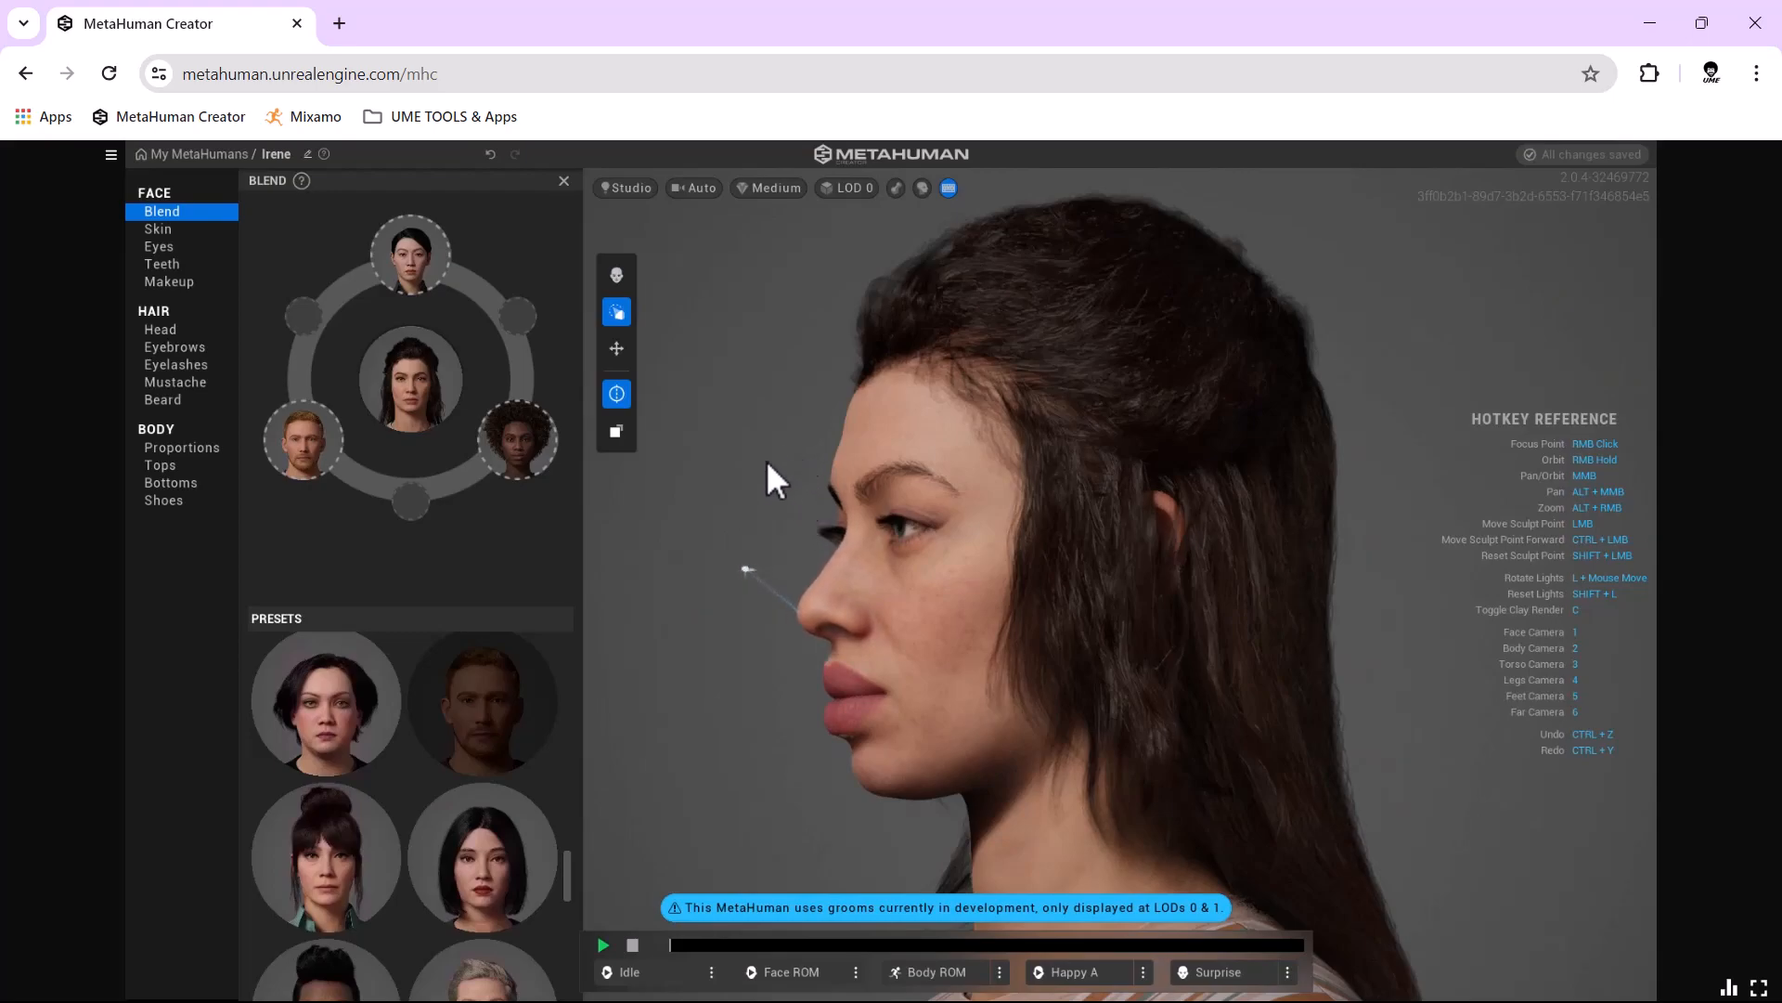
{"action": "right_click_drag", "start_coordinate": [793, 710], "coordinate": [1304, 727]}
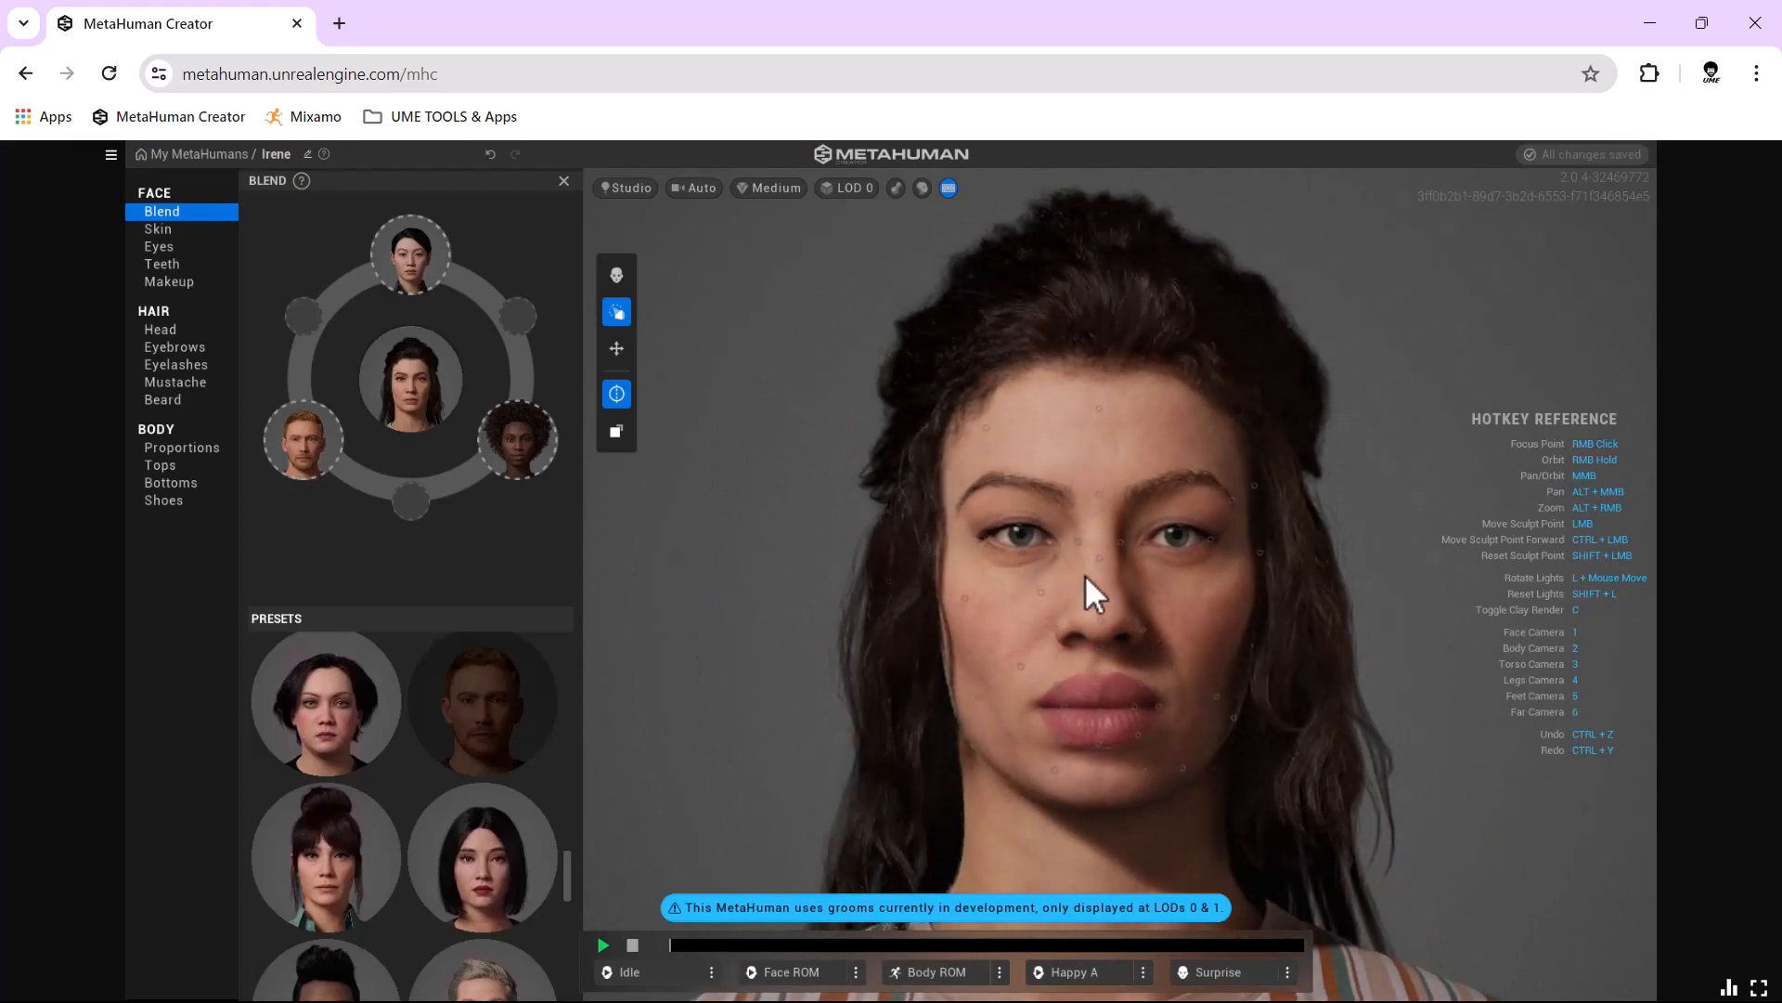
From the front, sculpt the center of the chin downward.
{"action": "right_click_drag", "start_coordinate": [1177, 651], "coordinate": [1167, 659]}
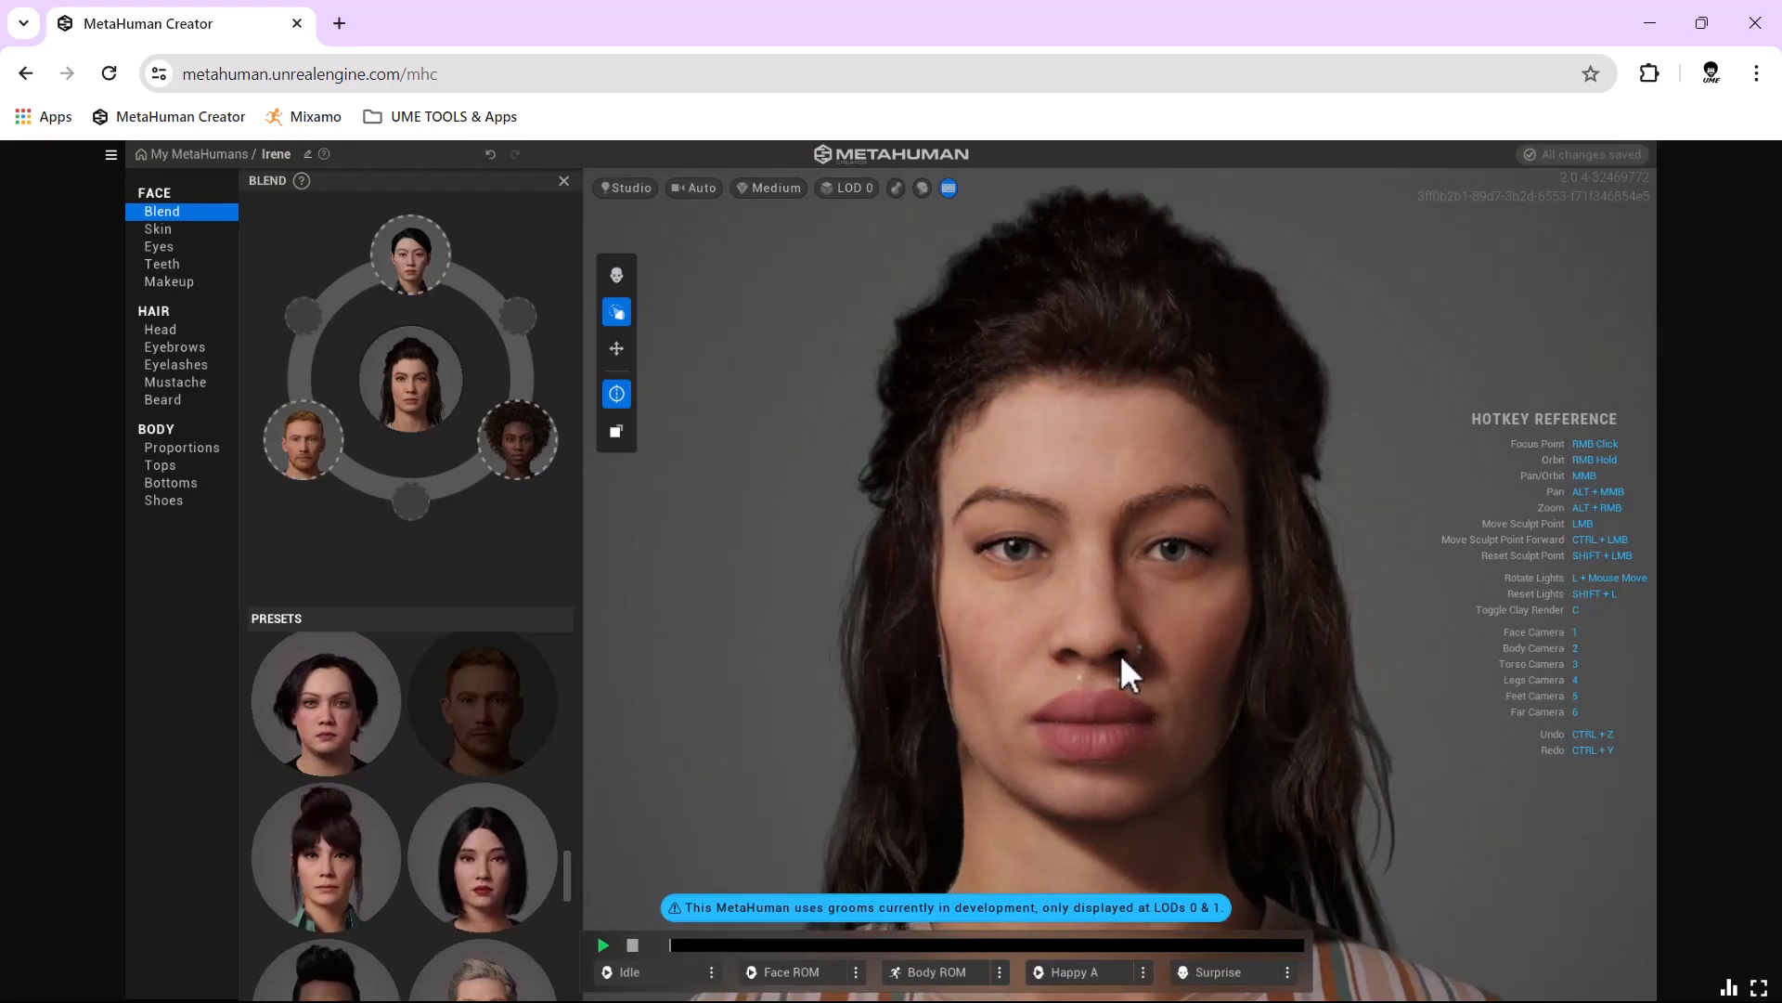
{"action": "right_click_drag", "start_coordinate": [1166, 732], "coordinate": [1254, 718]}
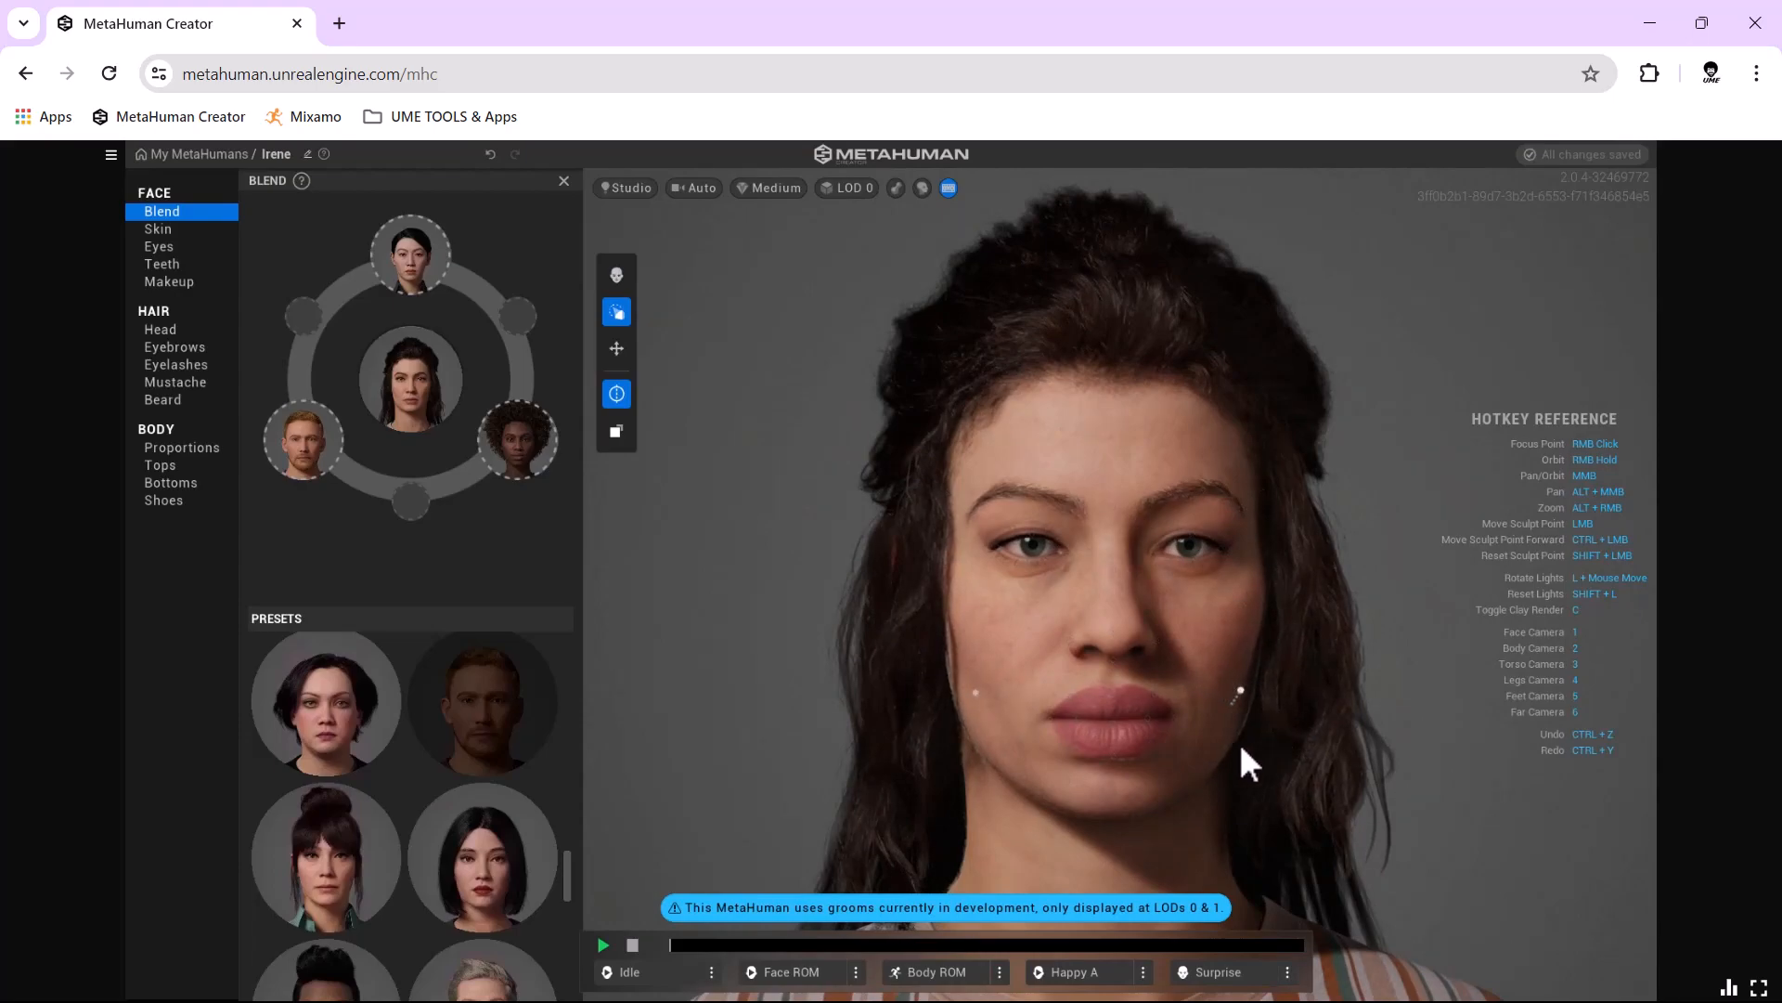
{"action": "left_click_drag", "start_coordinate": [1115, 805], "coordinate": [1114, 868]}
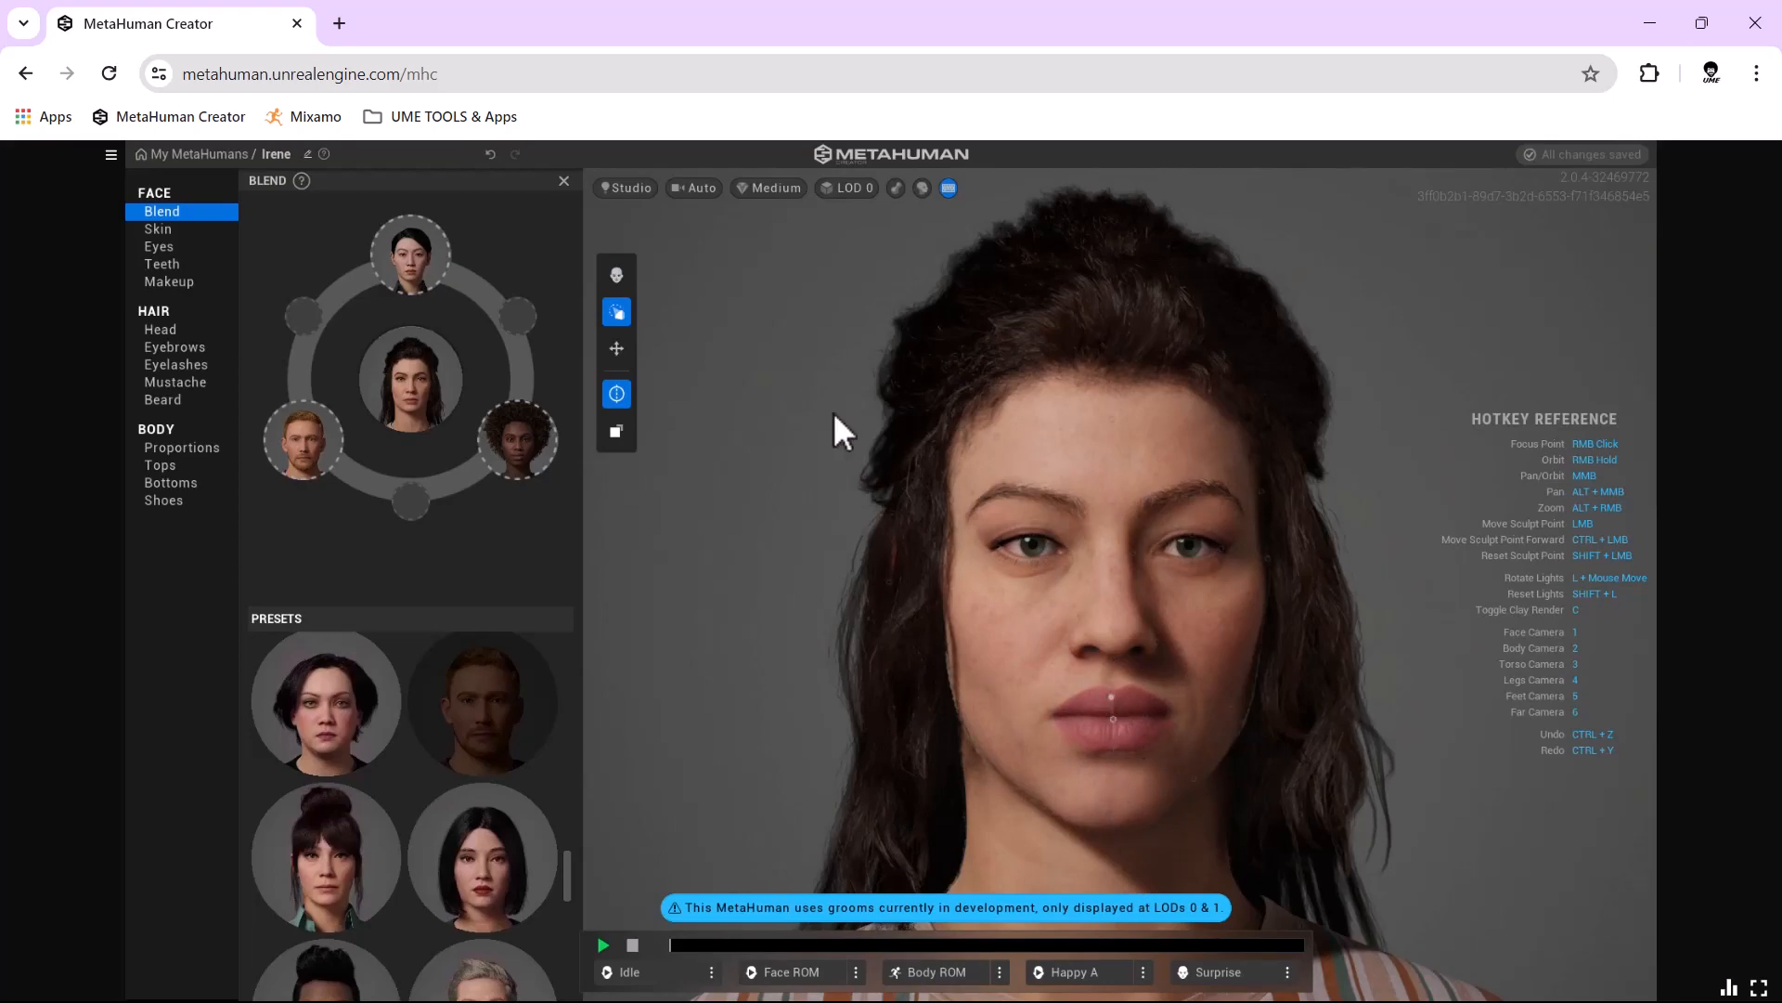
In profile, shift the ears up and back with the Move tool.
{"action": "left_click", "coordinate": [624, 358]}
{"action": "right_click_drag", "start_coordinate": [1231, 716], "coordinate": [781, 683]}
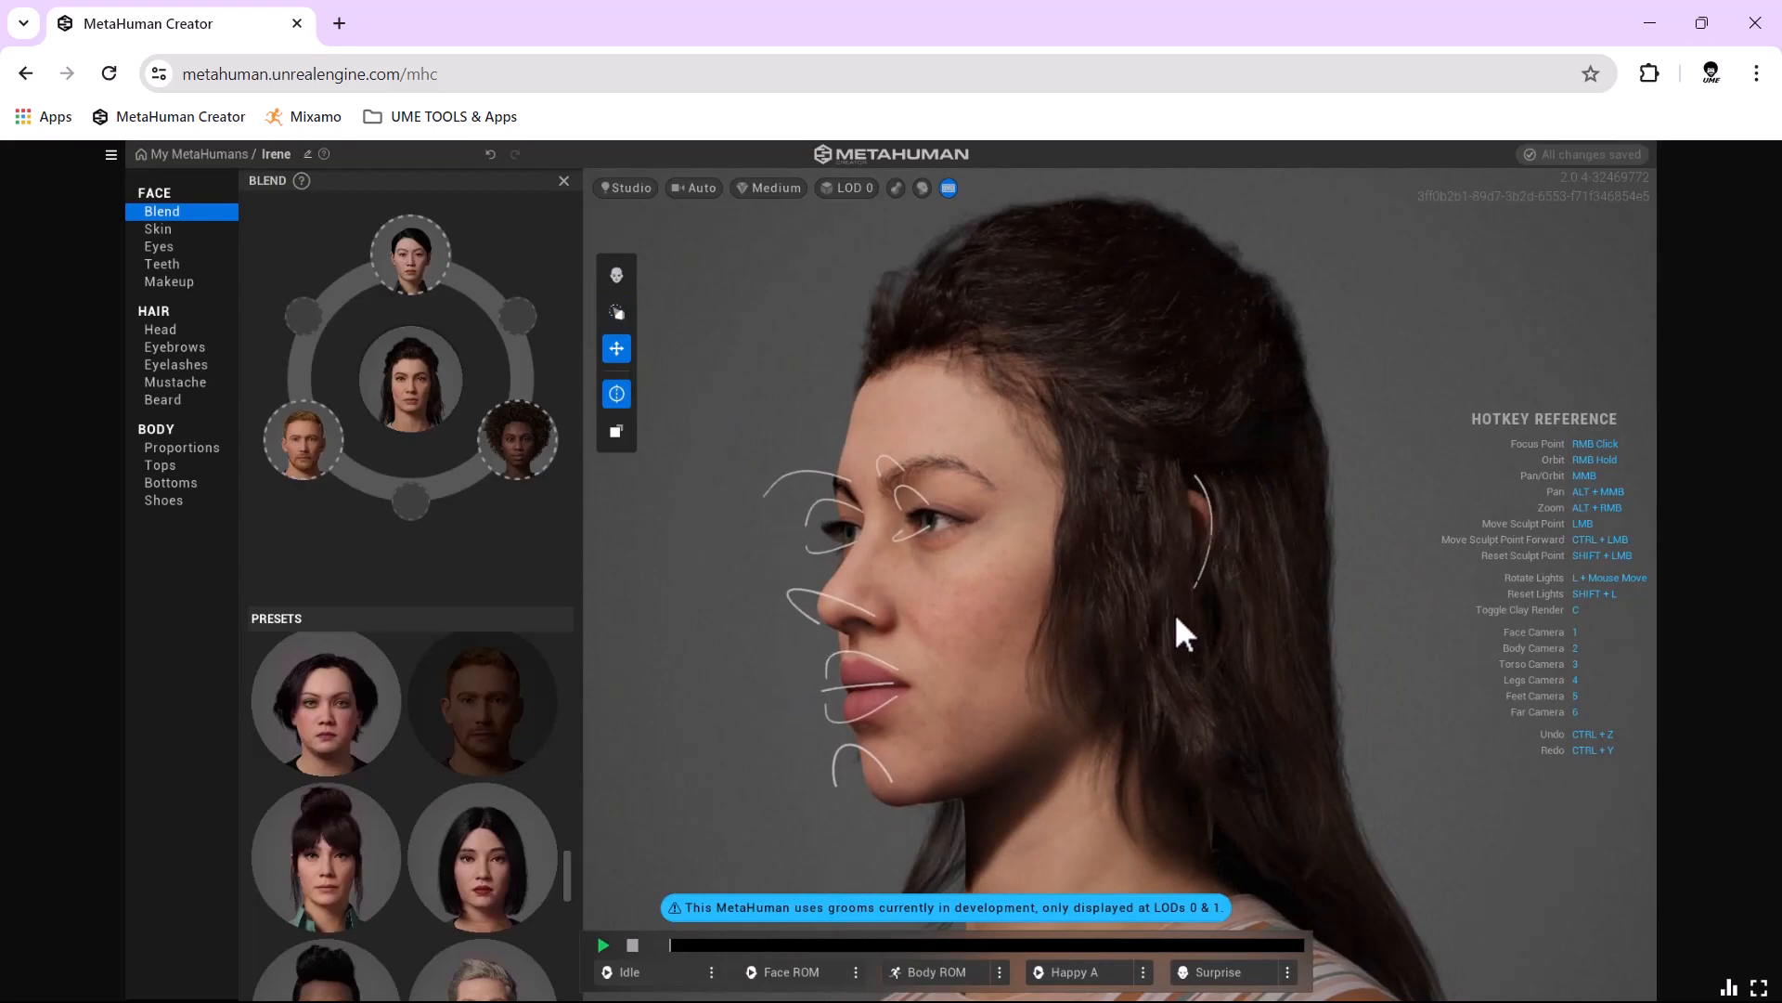
{"action": "left_click_drag", "start_coordinate": [1207, 523], "coordinate": [1301, 436]}
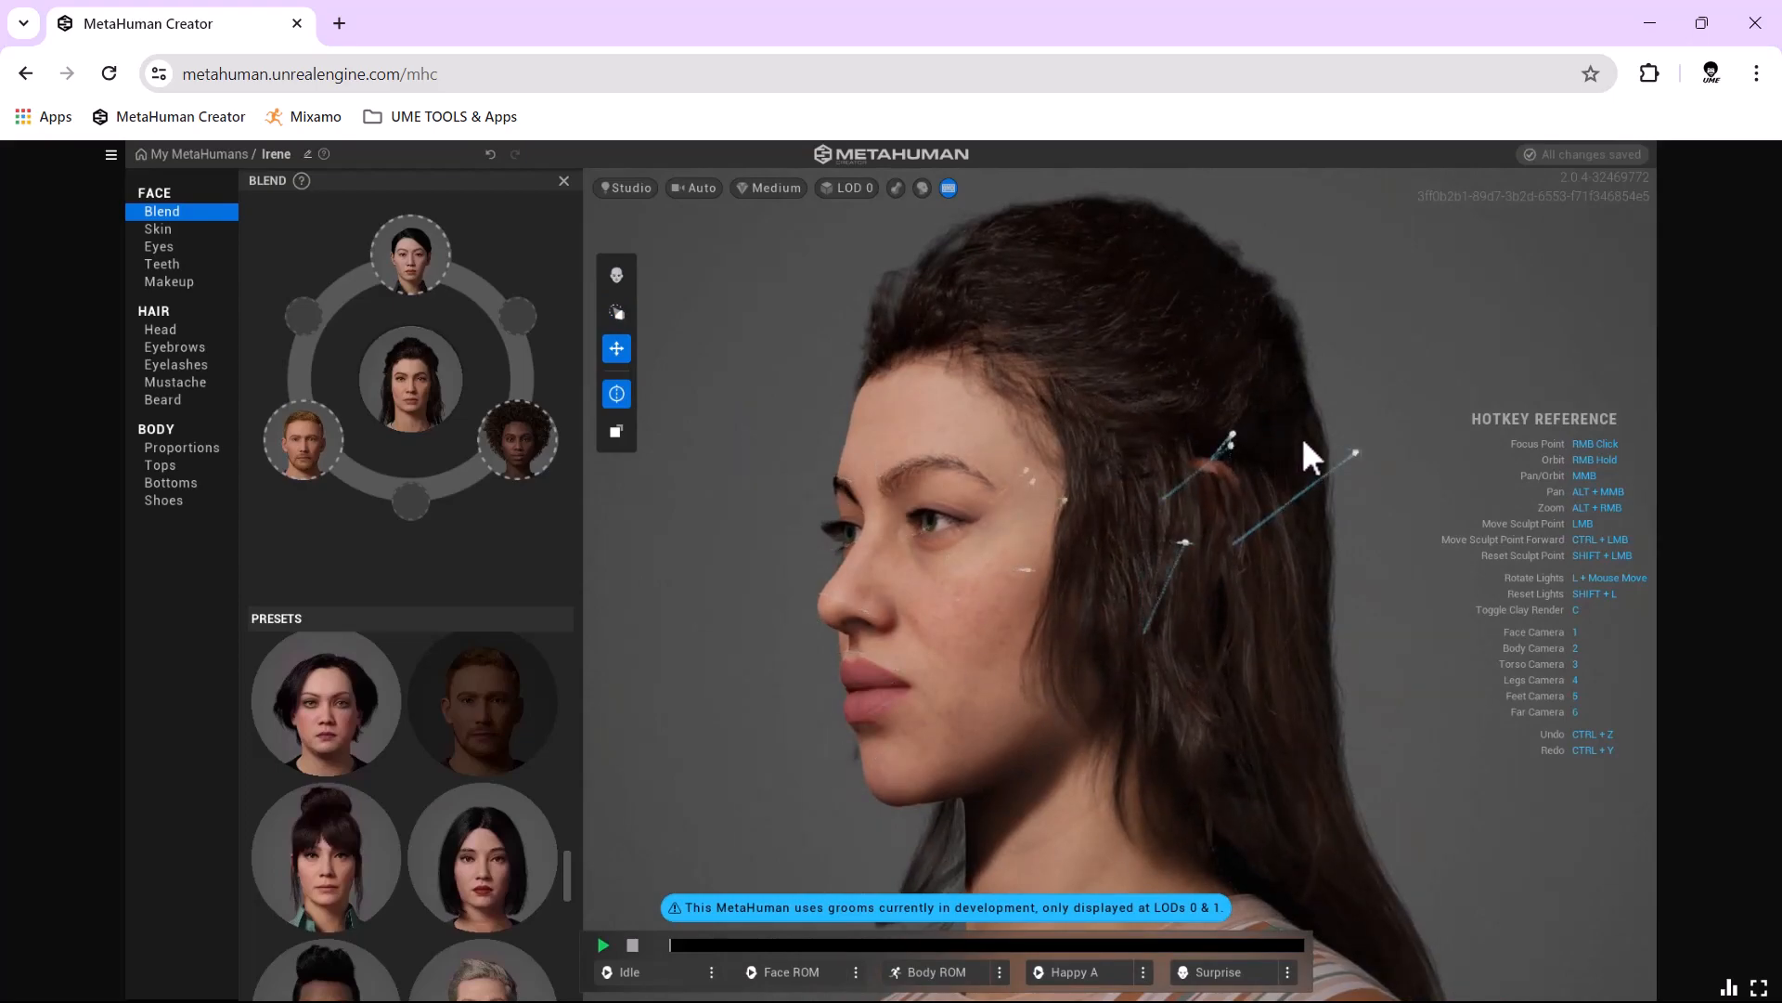
{"action": "key", "text": "1"}
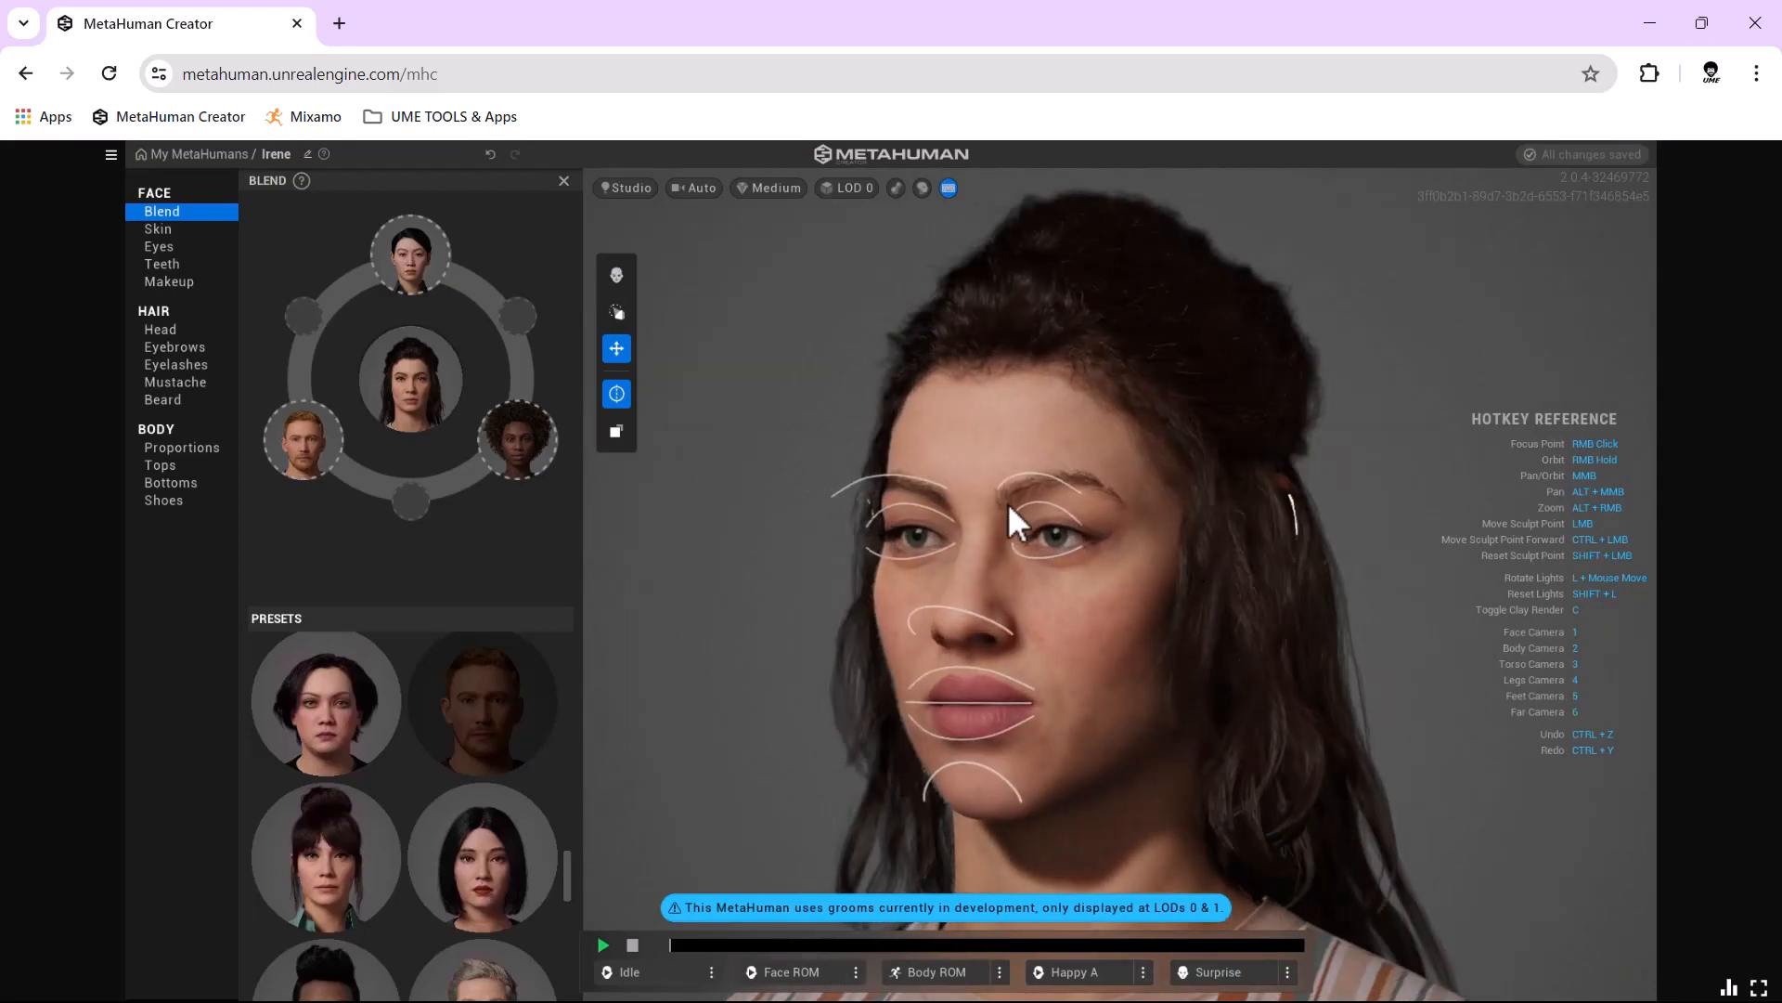
Change the head hair to the tall mohawk style so the ears are exposed.
{"action": "left_click", "coordinate": [185, 328]}
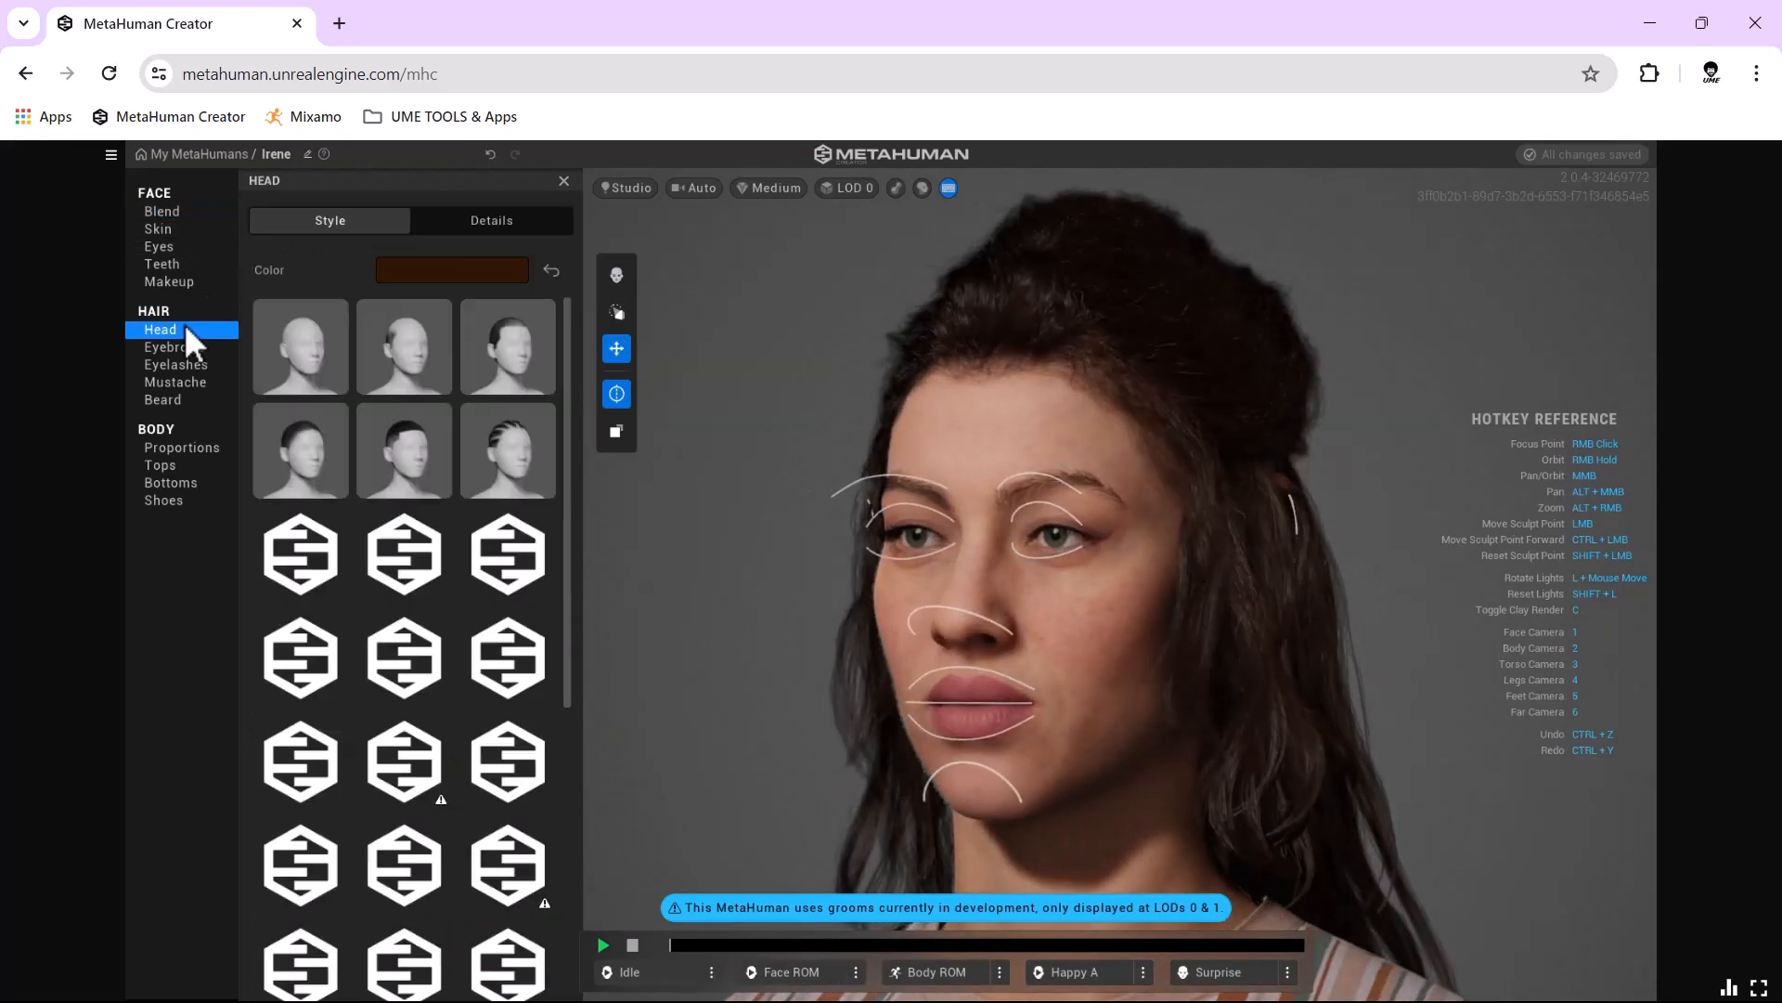
{"action": "left_click", "coordinate": [416, 774]}
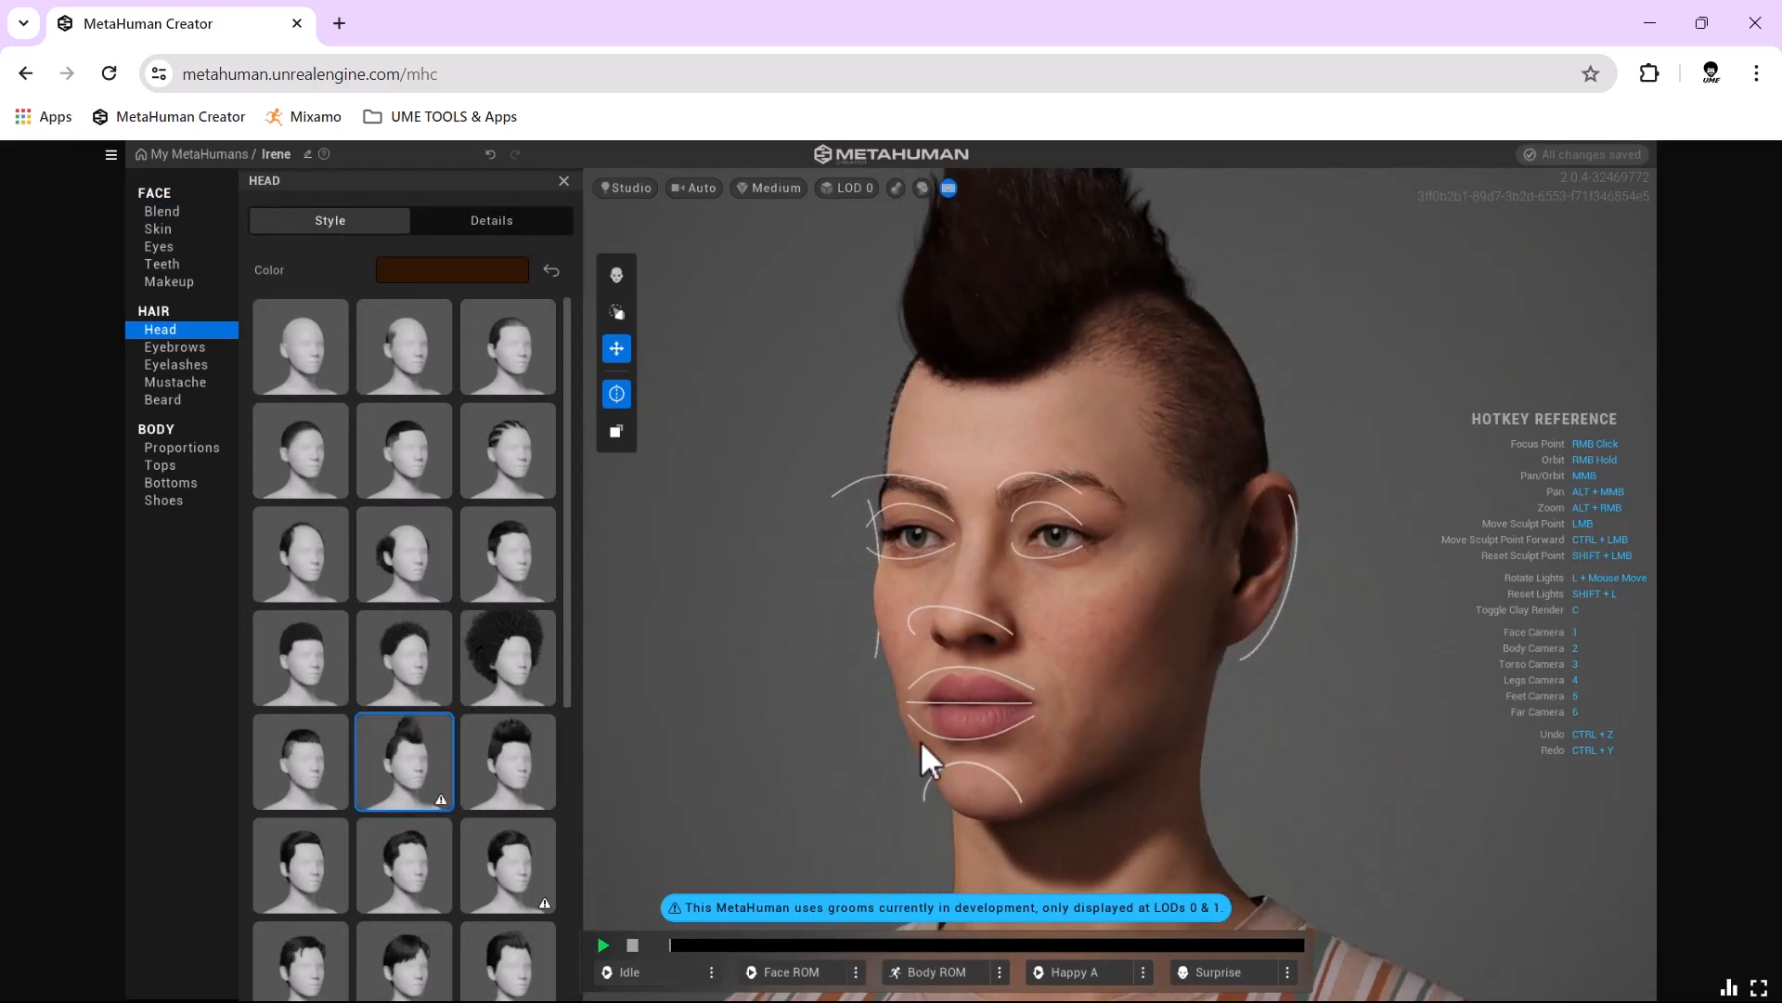
{"action": "right_click_drag", "start_coordinate": [1184, 724], "coordinate": [1029, 710]}
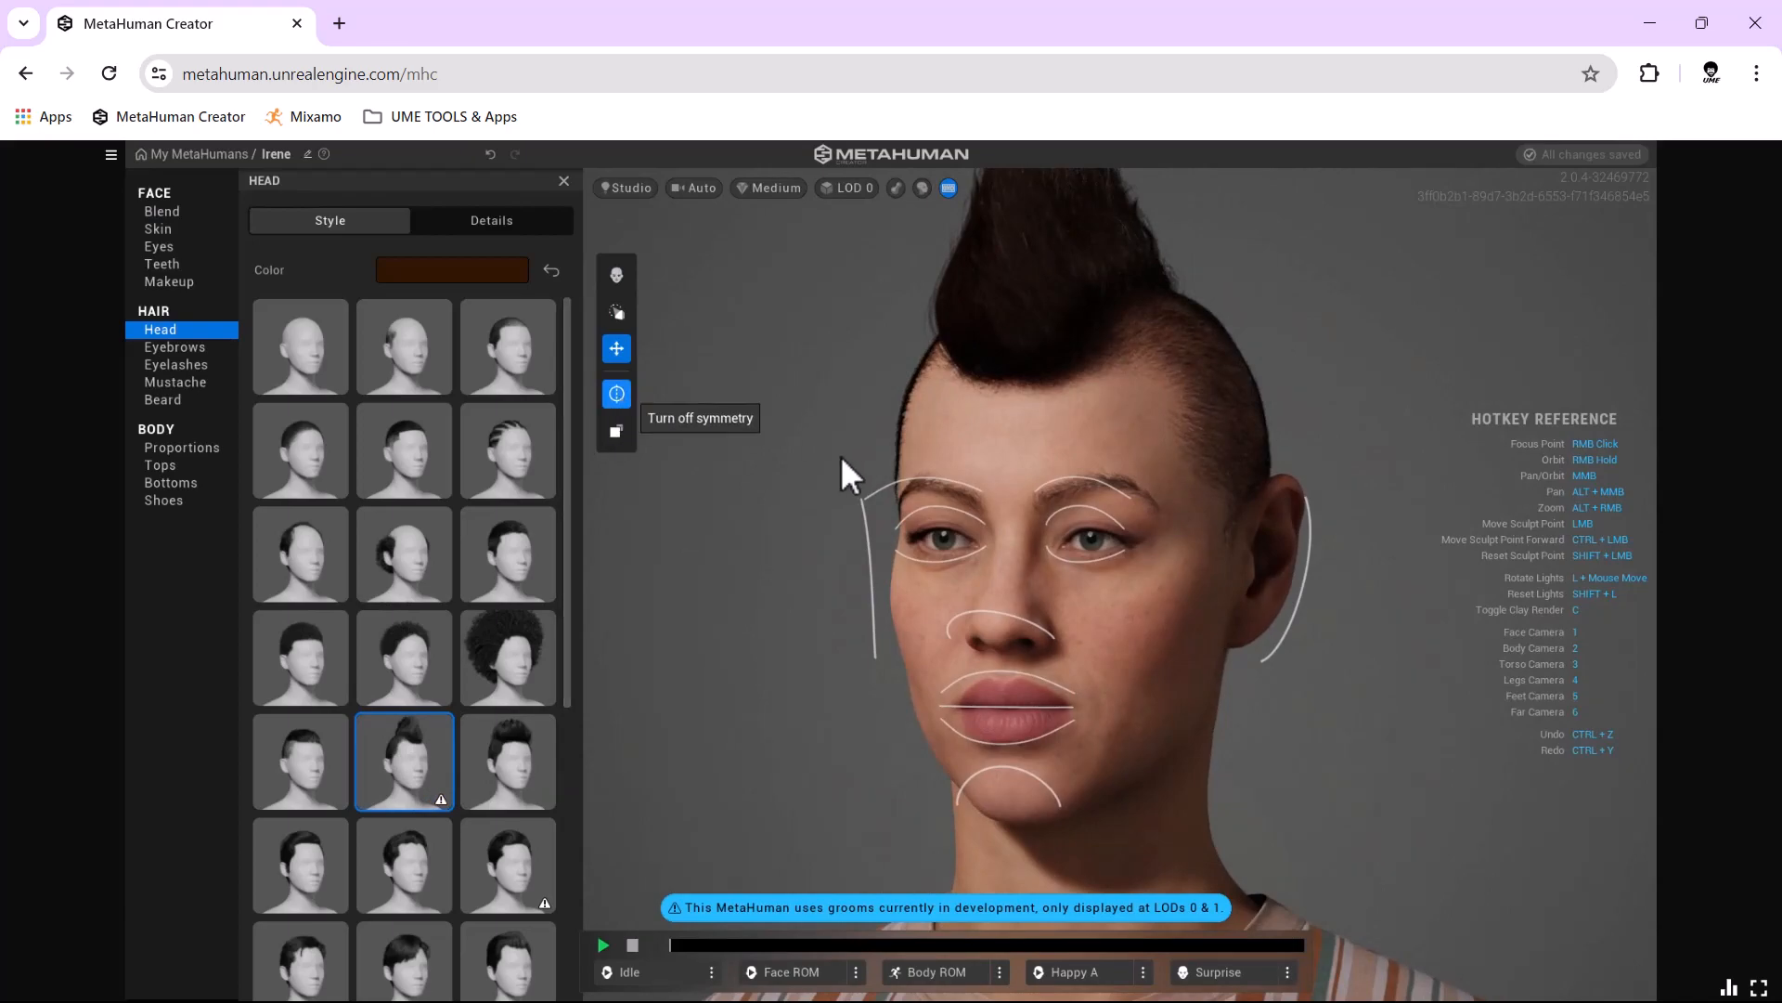
In profile, lower the ears with the Move tool and raise them again.
{"action": "right_click_drag", "start_coordinate": [1192, 568], "coordinate": [825, 554]}
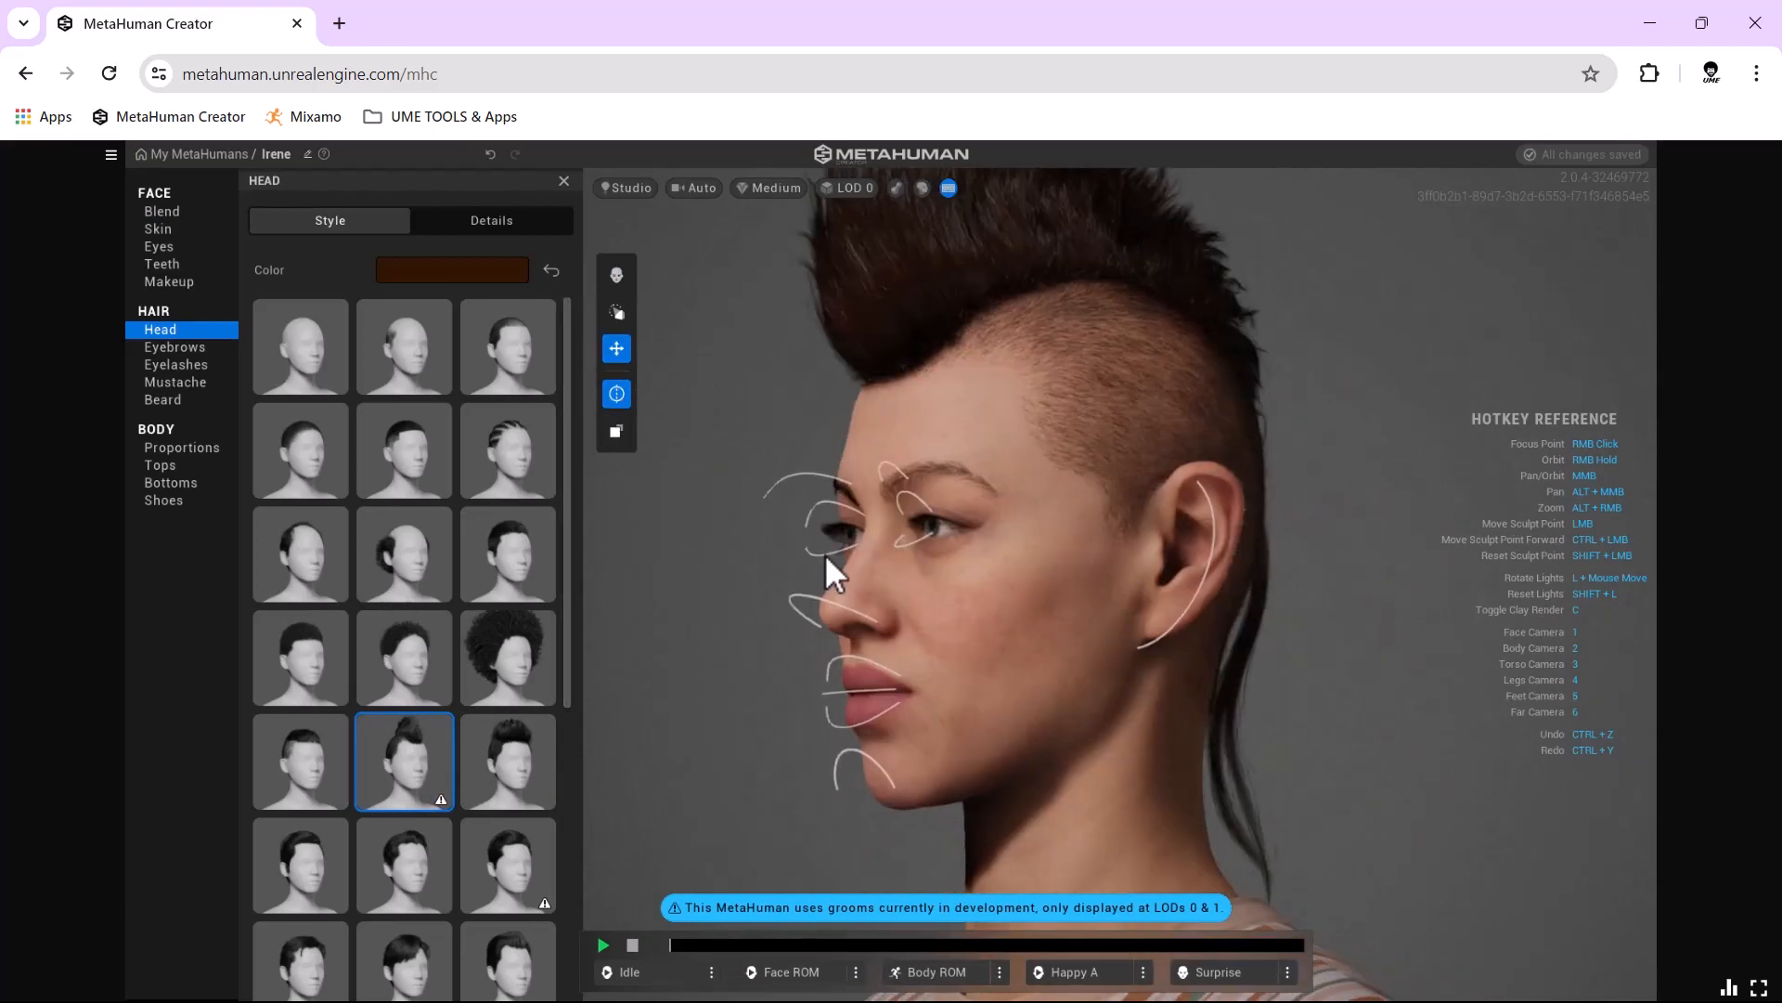
{"action": "mouse_move", "coordinate": [1168, 520]}
{"action": "left_mouse_down"}
{"action": "mouse_move", "coordinate": [1206, 644]}
{"action": "mouse_move", "coordinate": [1195, 711]}
{"action": "left_mouse_up"}
{"action": "right_click_drag", "start_coordinate": [1065, 638], "coordinate": [1736, 668]}
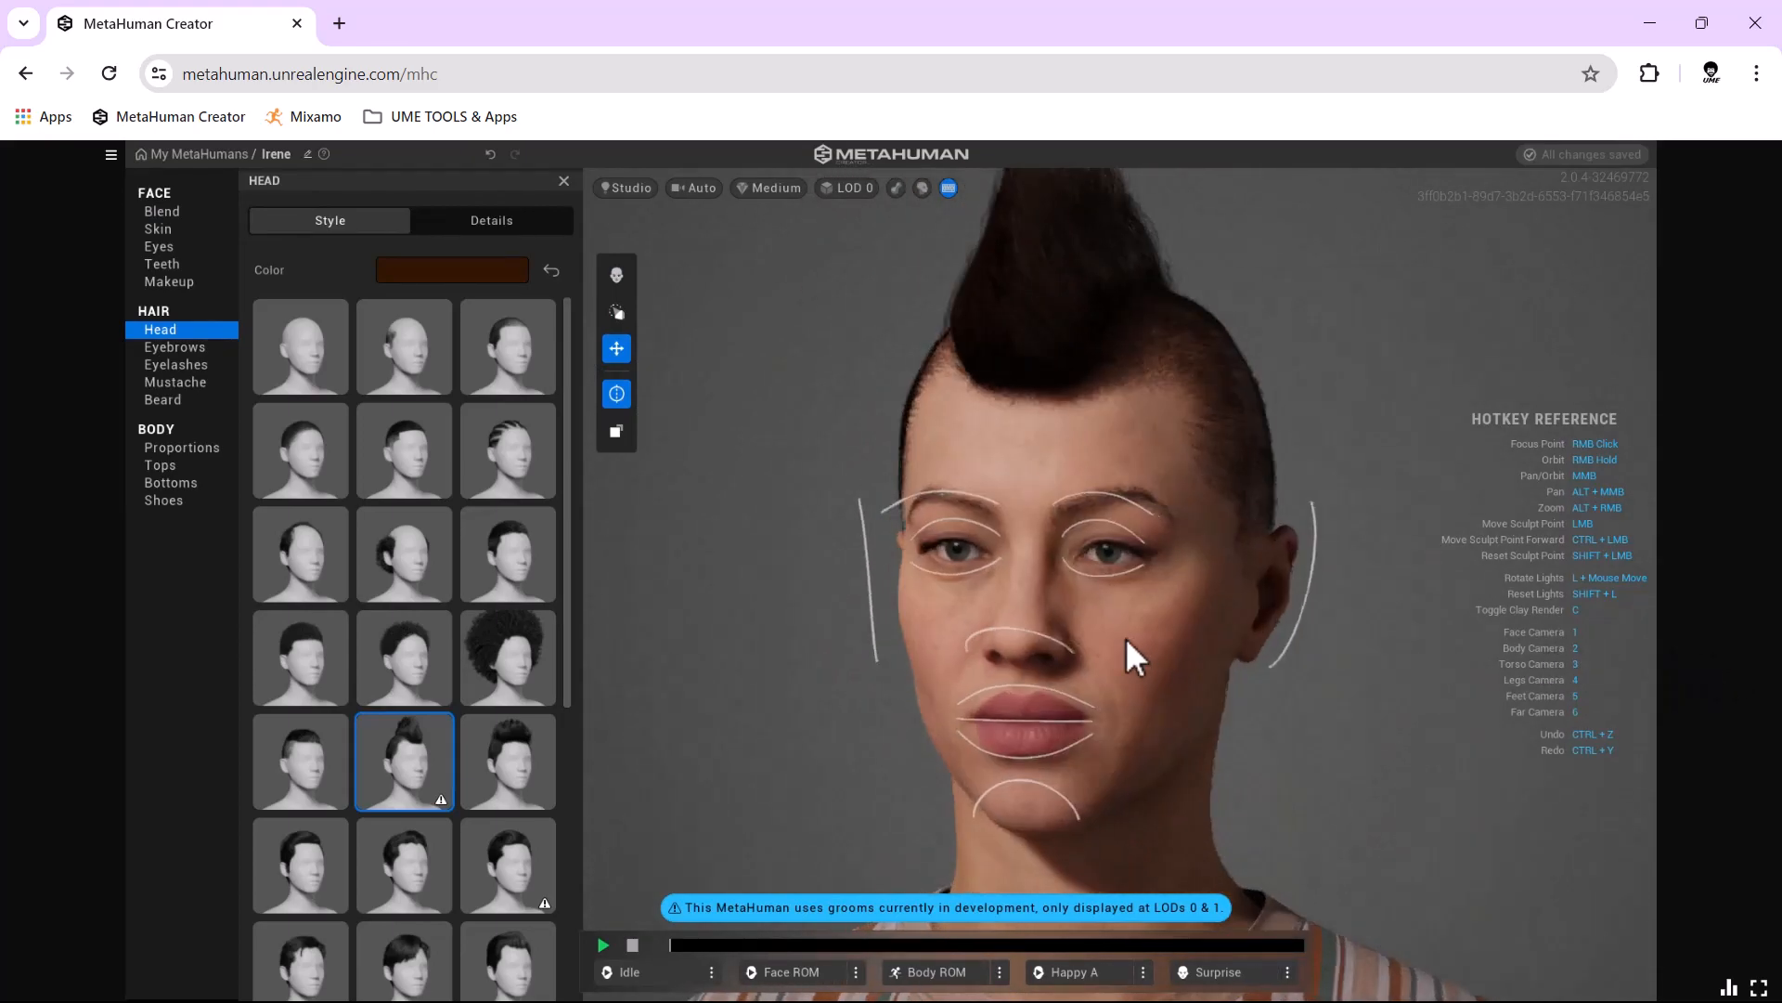
{"action": "right_click_drag", "start_coordinate": [1132, 637], "coordinate": [1066, 669]}
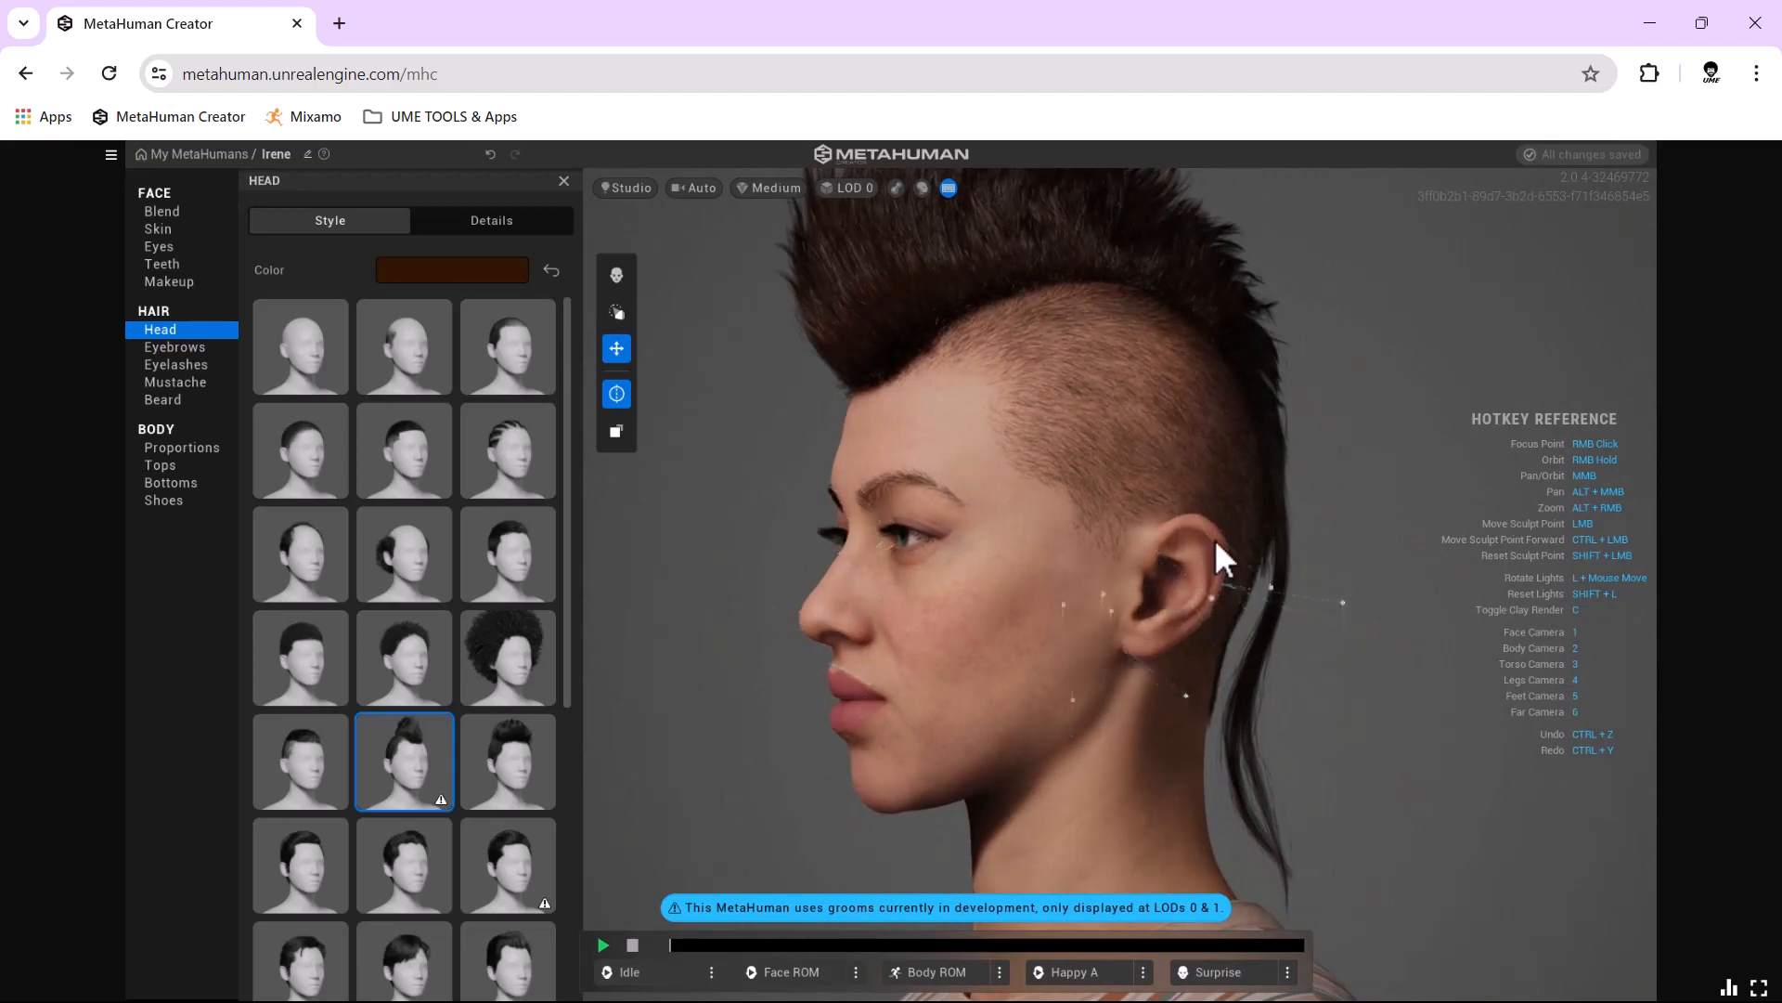
{"action": "left_click_drag", "start_coordinate": [1213, 542], "coordinate": [1271, 423]}
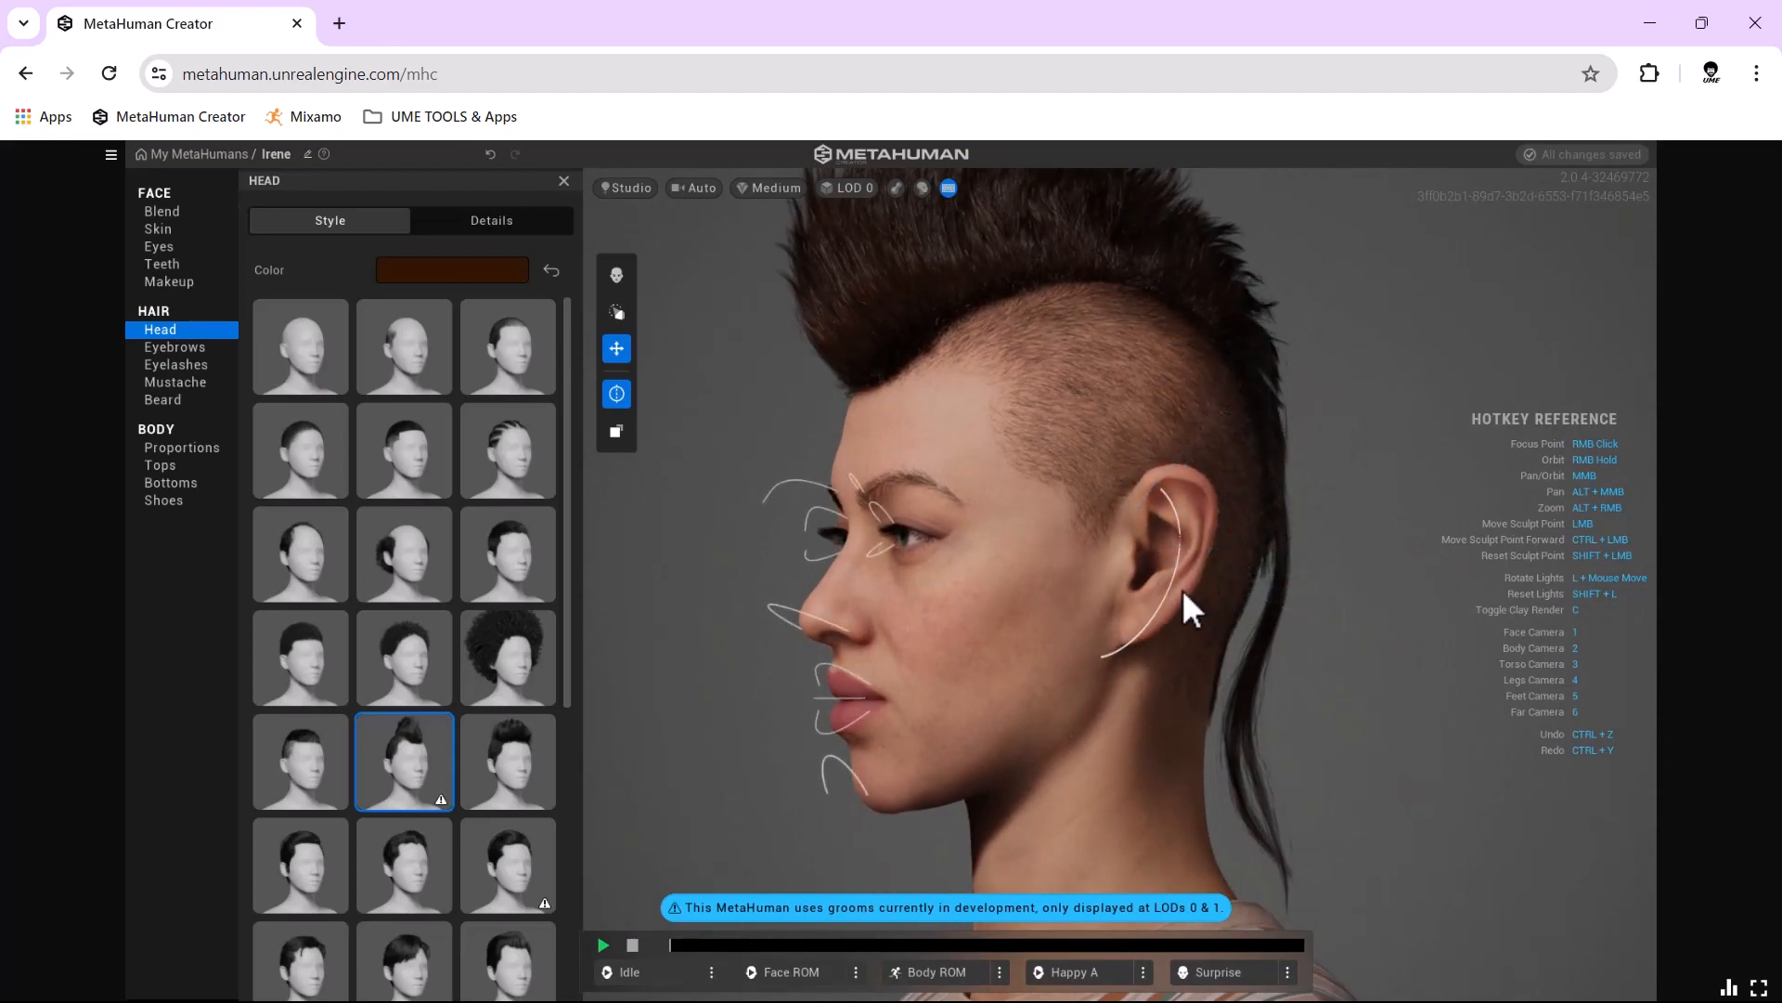
Adjust the chin and nose with the Move tool, working from front and angled views.
{"action": "right_click_drag", "start_coordinate": [1001, 617], "coordinate": [1451, 628]}
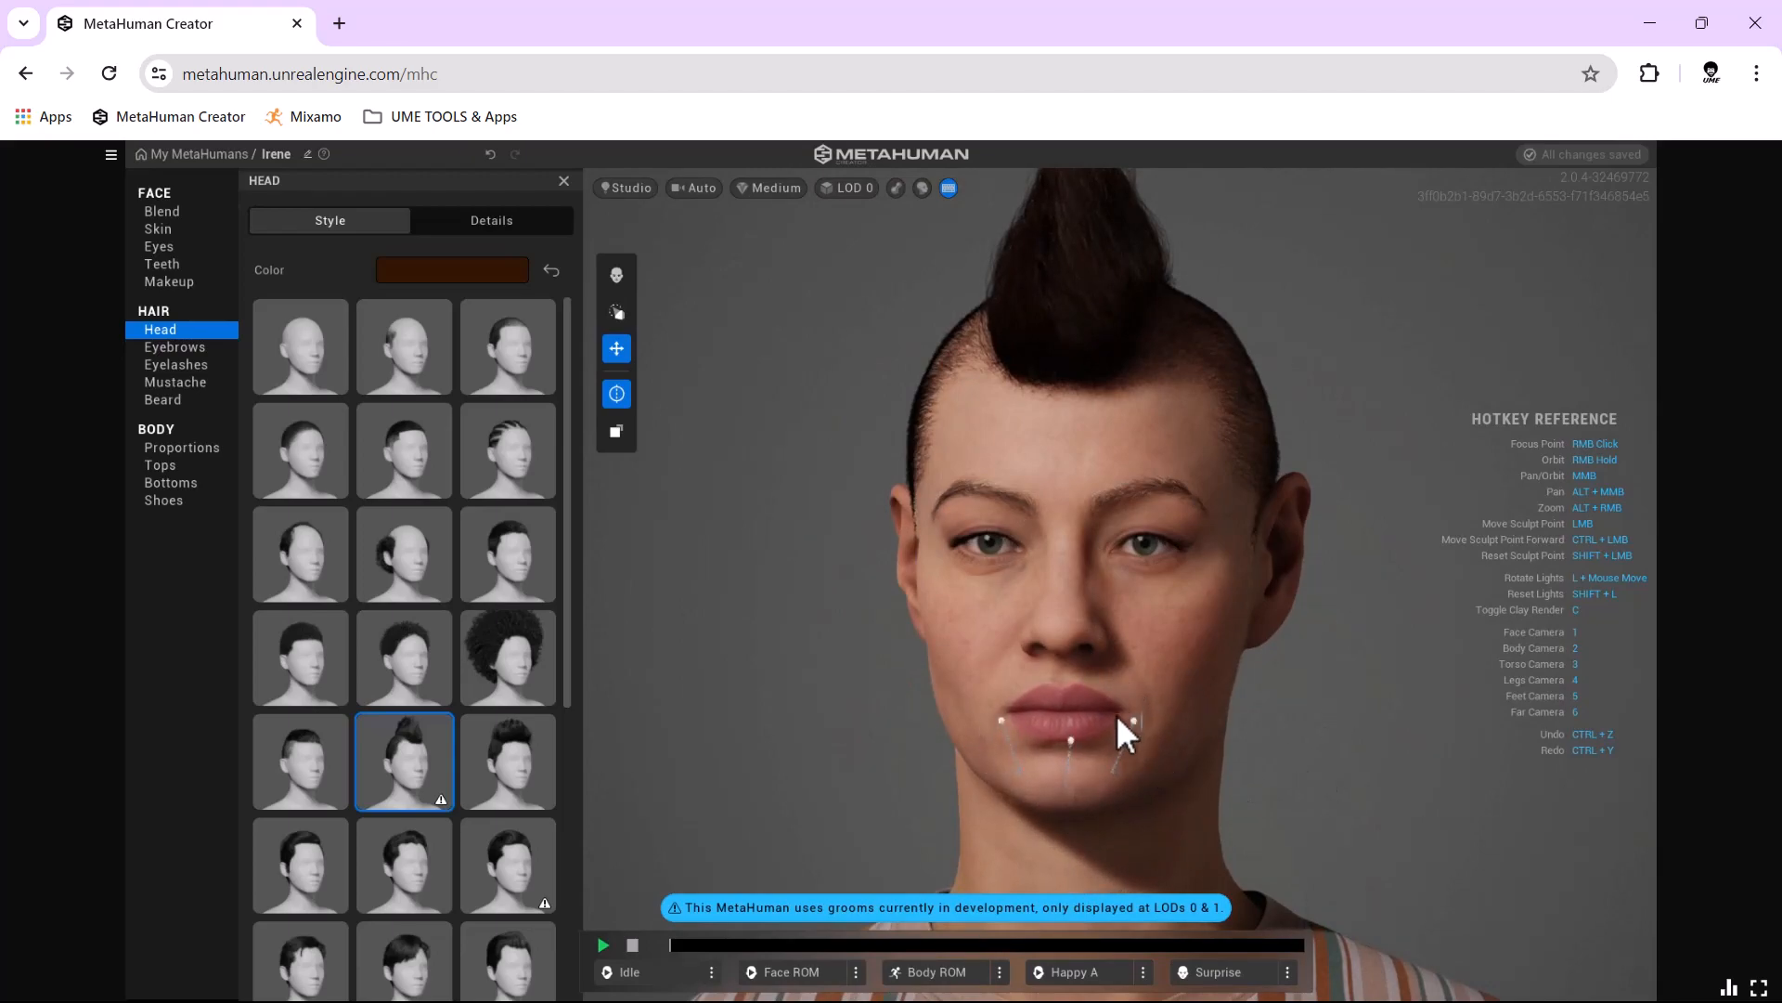
{"action": "right_click_drag", "start_coordinate": [1149, 759], "coordinate": [577, 688]}
{"action": "right_click_drag", "start_coordinate": [832, 727], "coordinate": [884, 603]}
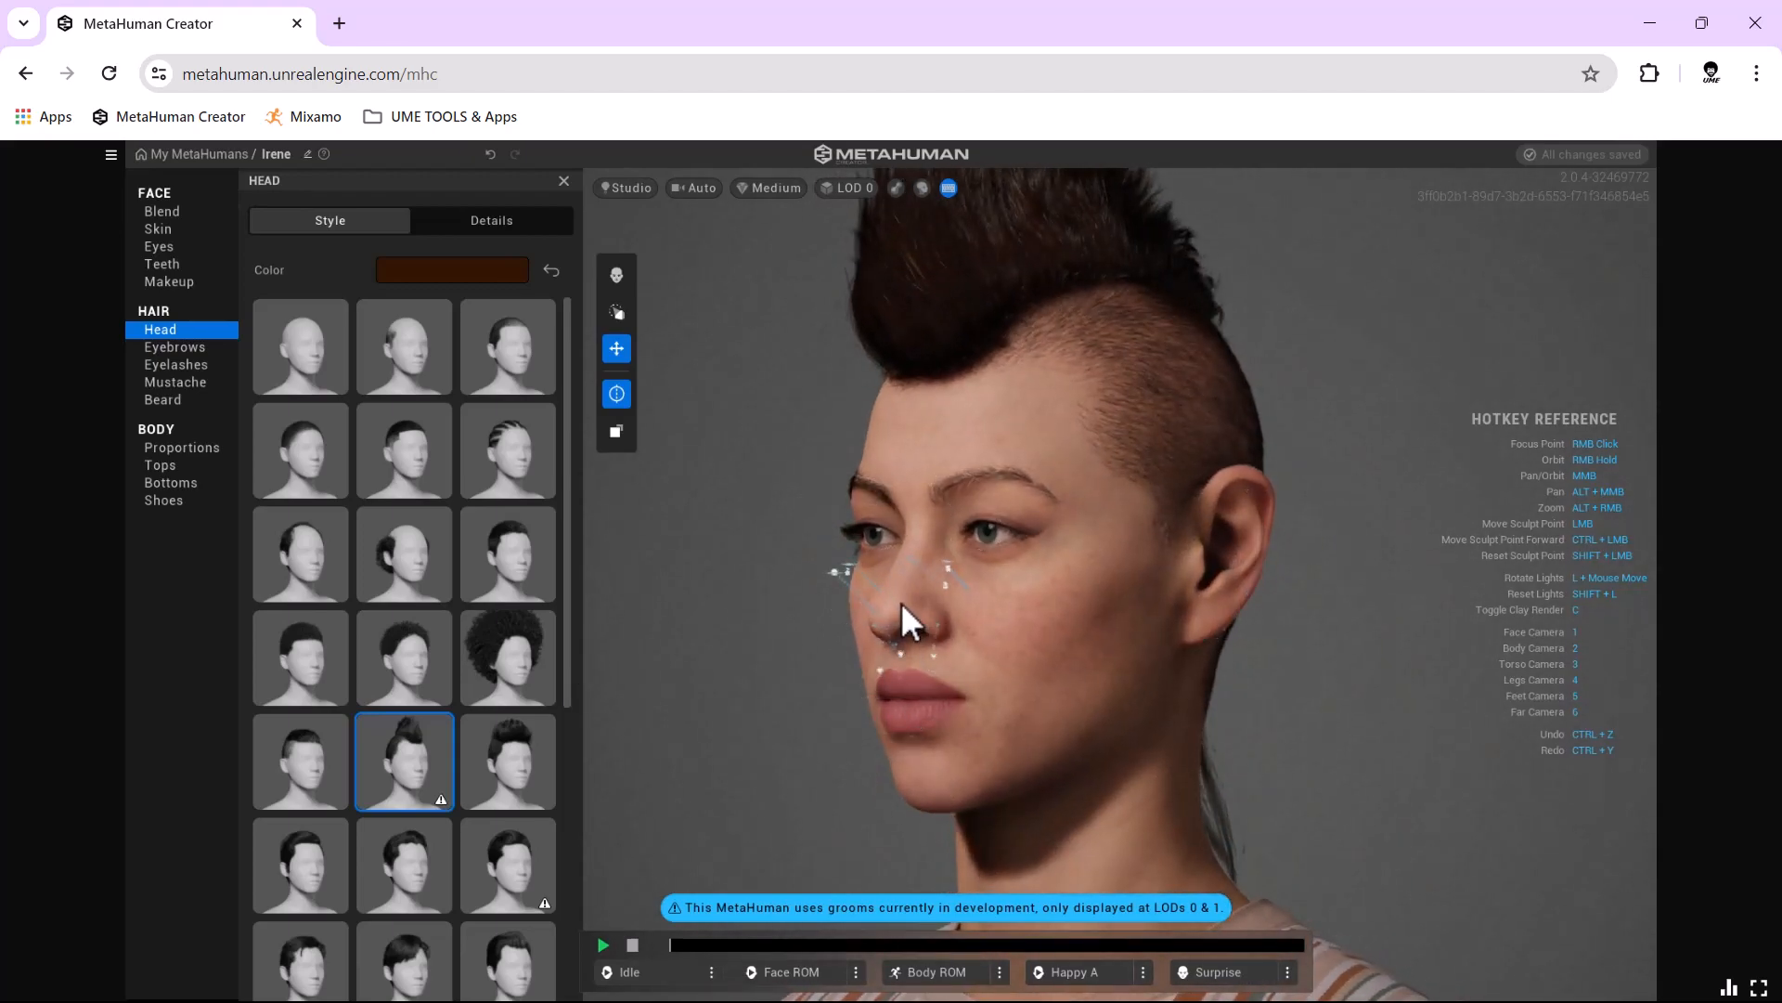
{"action": "right_click_drag", "start_coordinate": [958, 638], "coordinate": [1281, 640]}
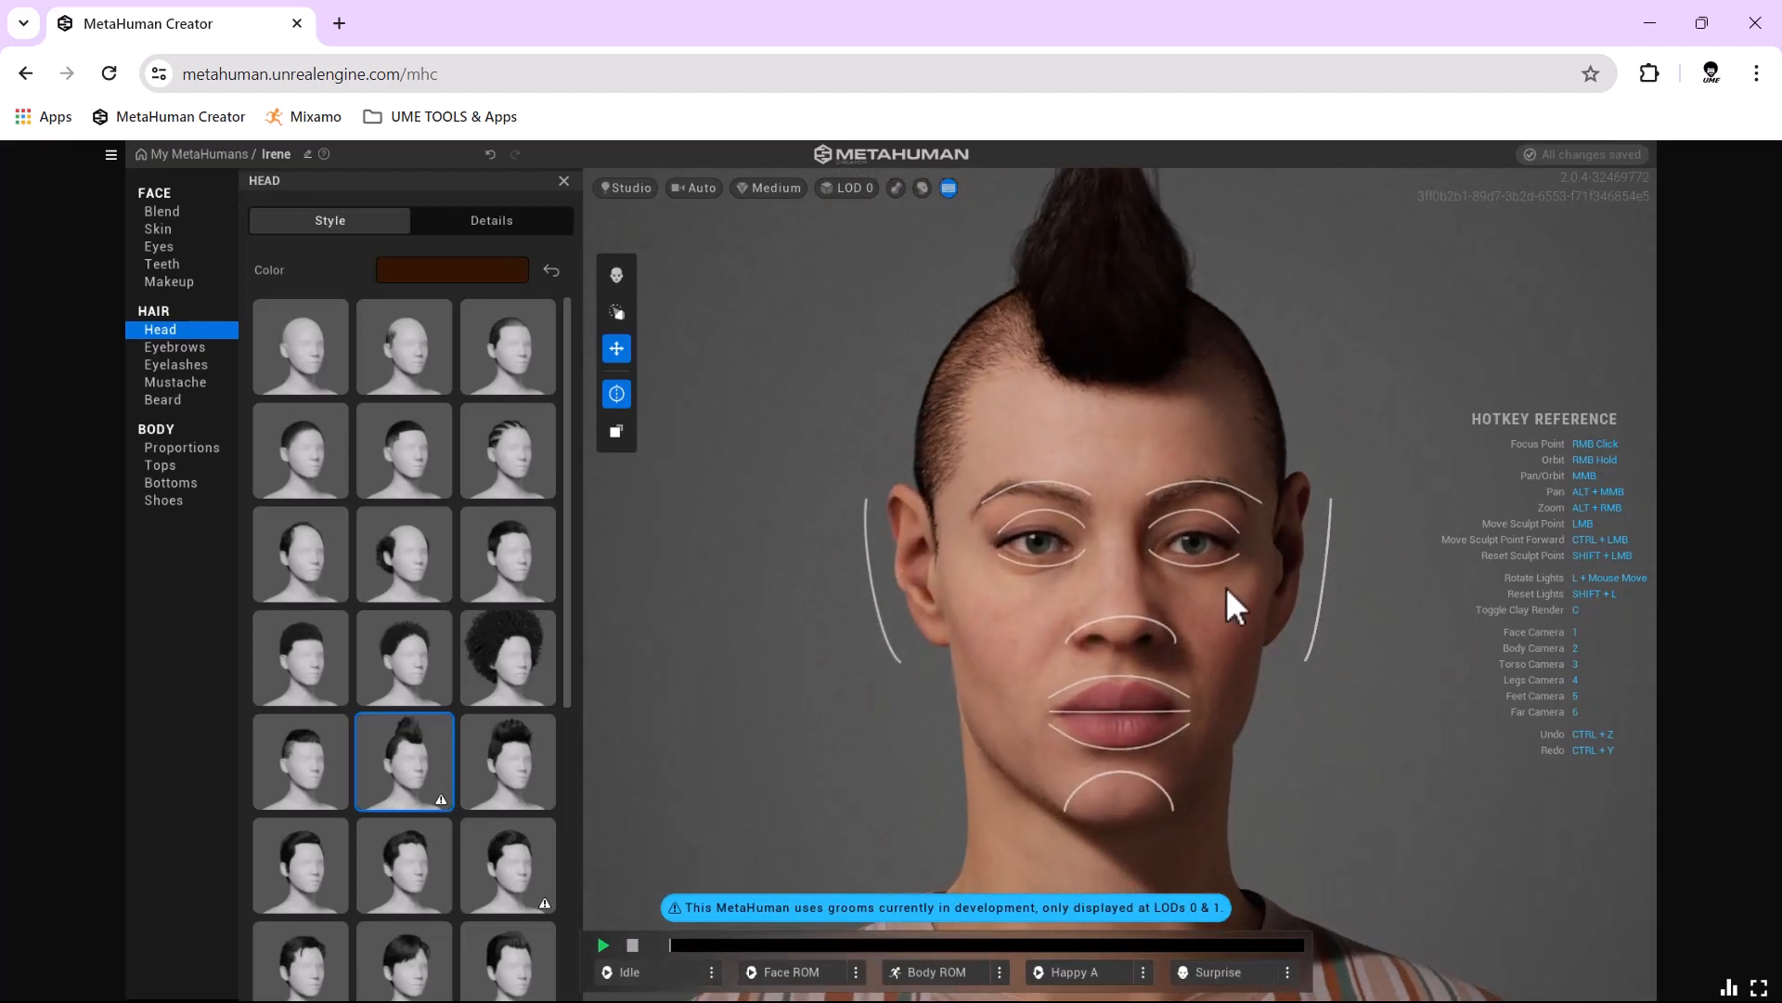
{"action": "mouse_move", "coordinate": [973, 659]}
{"action": "right_mouse_down"}
{"action": "mouse_move", "coordinate": [930, 655]}
{"action": "mouse_move", "coordinate": [995, 657]}
{"action": "right_mouse_up"}
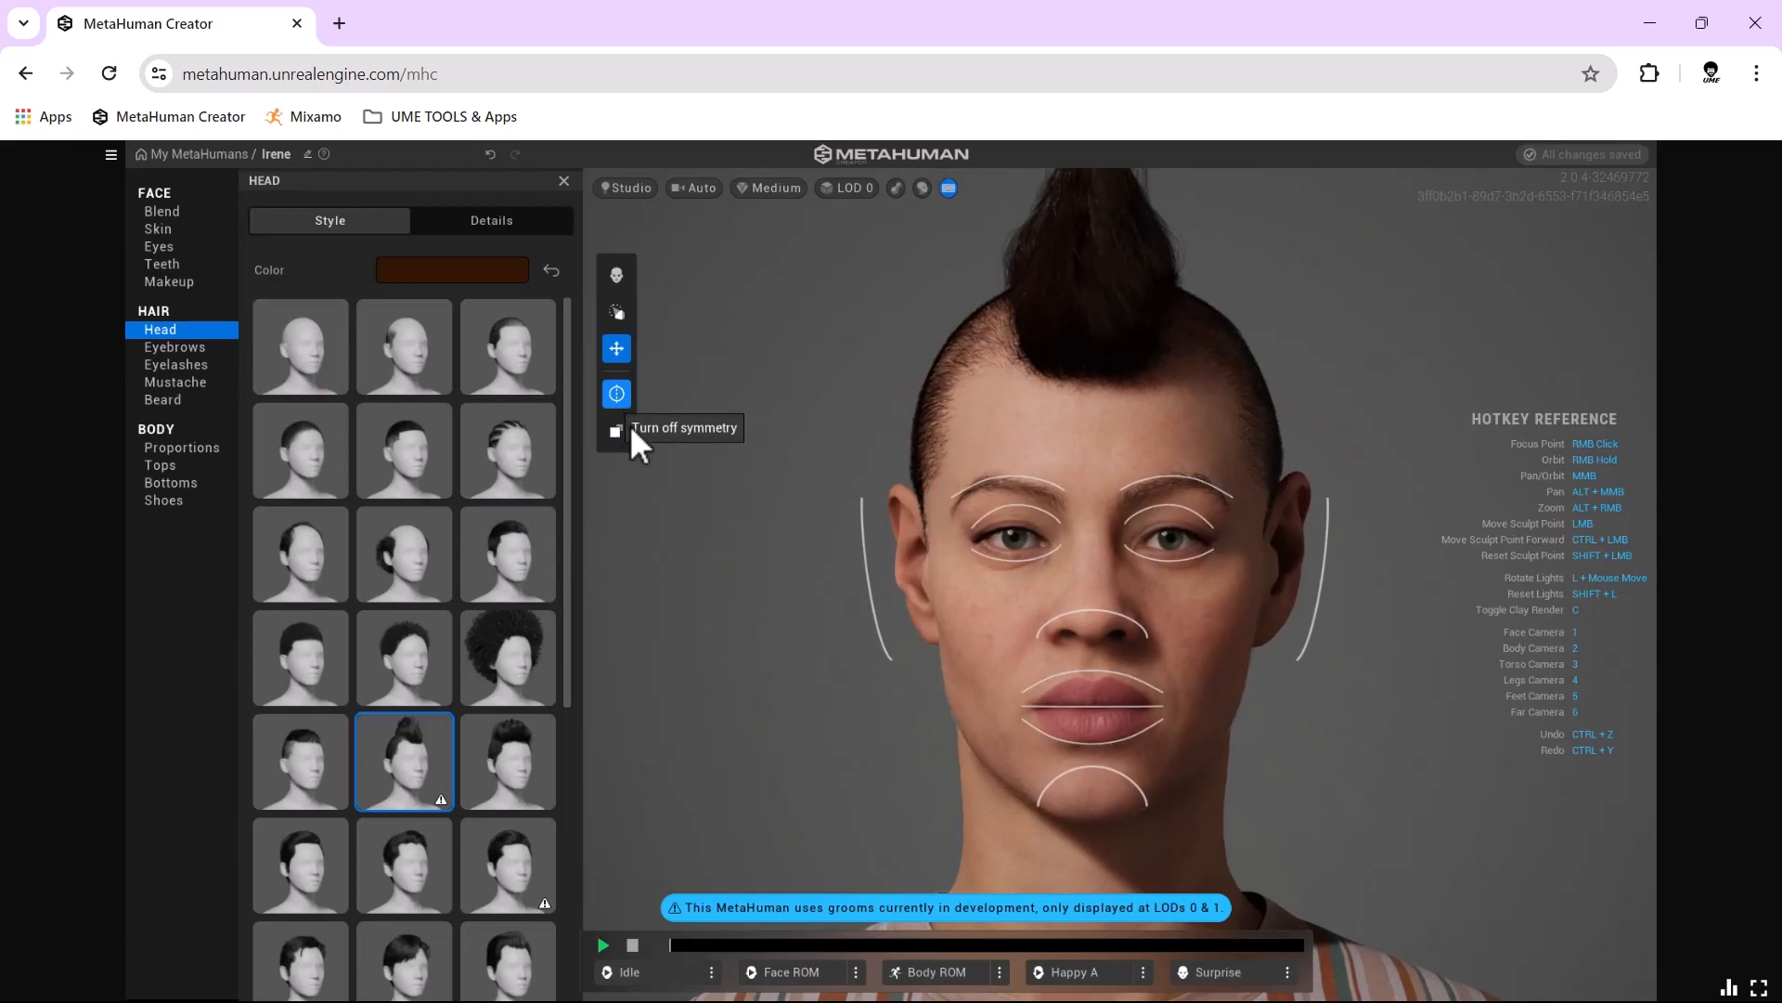
Toggle sculpting symmetry, leaving it off, and deactivate the Move and Blend tools.
{"action": "left_click", "coordinate": [616, 394]}
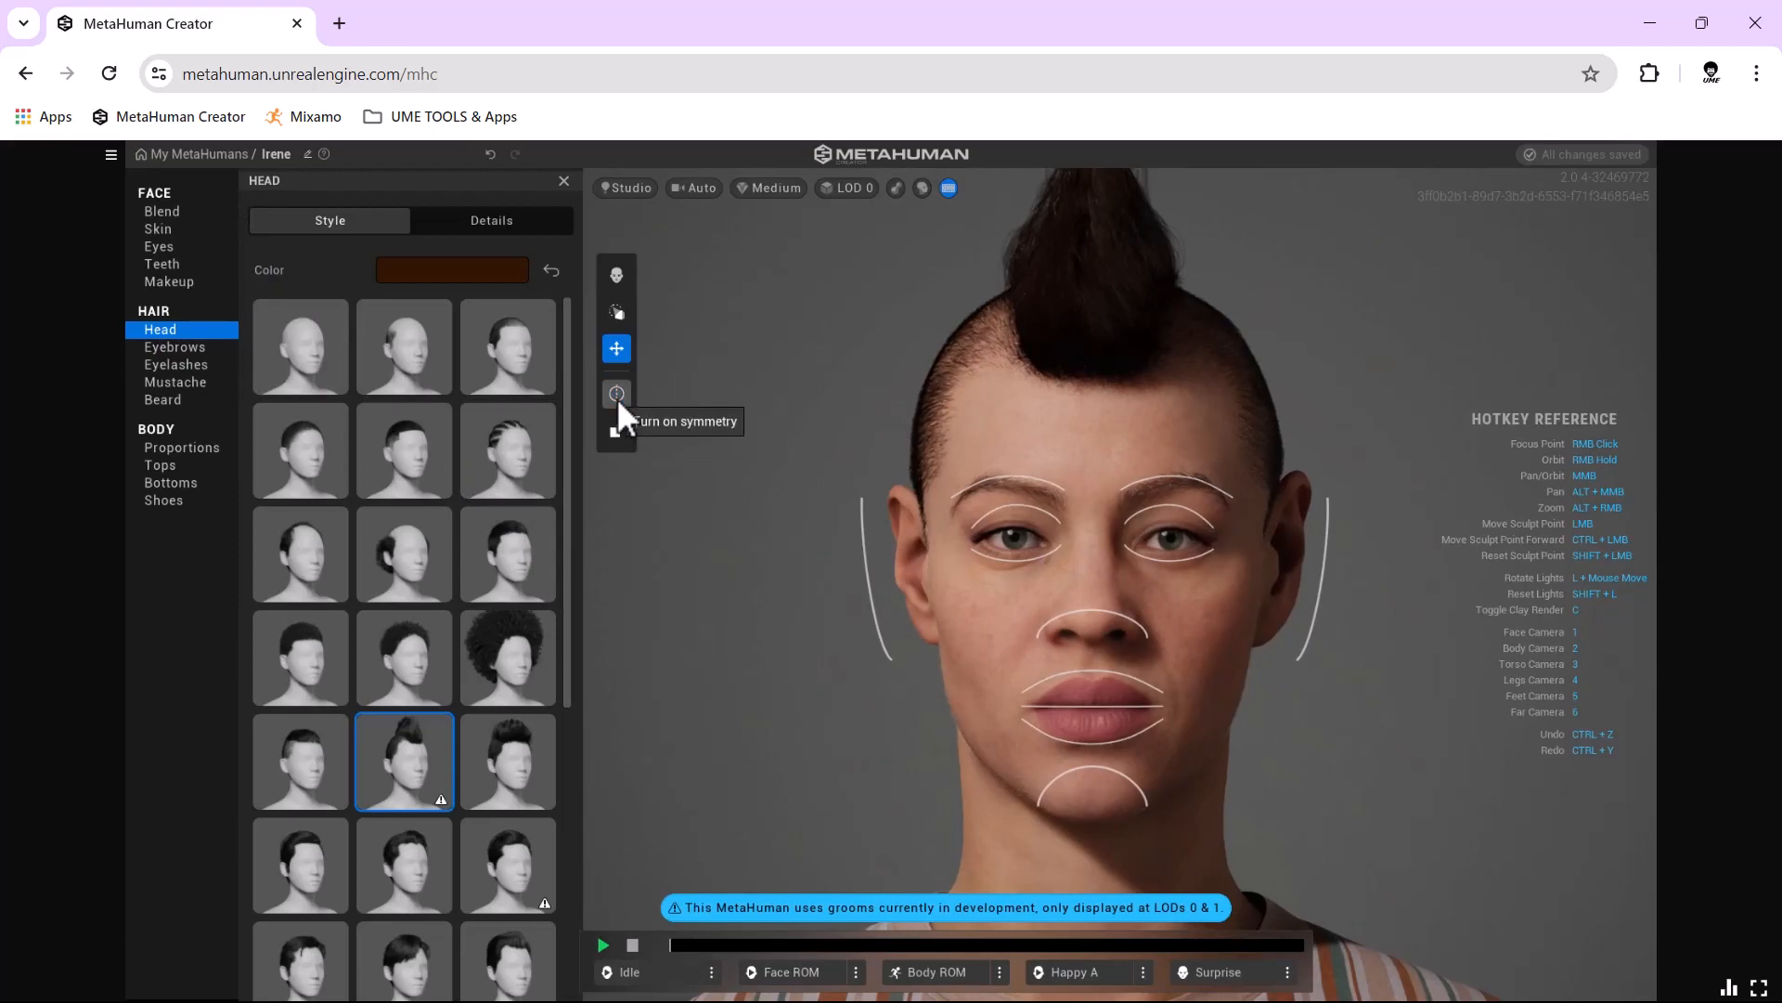
{"action": "left_click", "coordinate": [617, 395]}
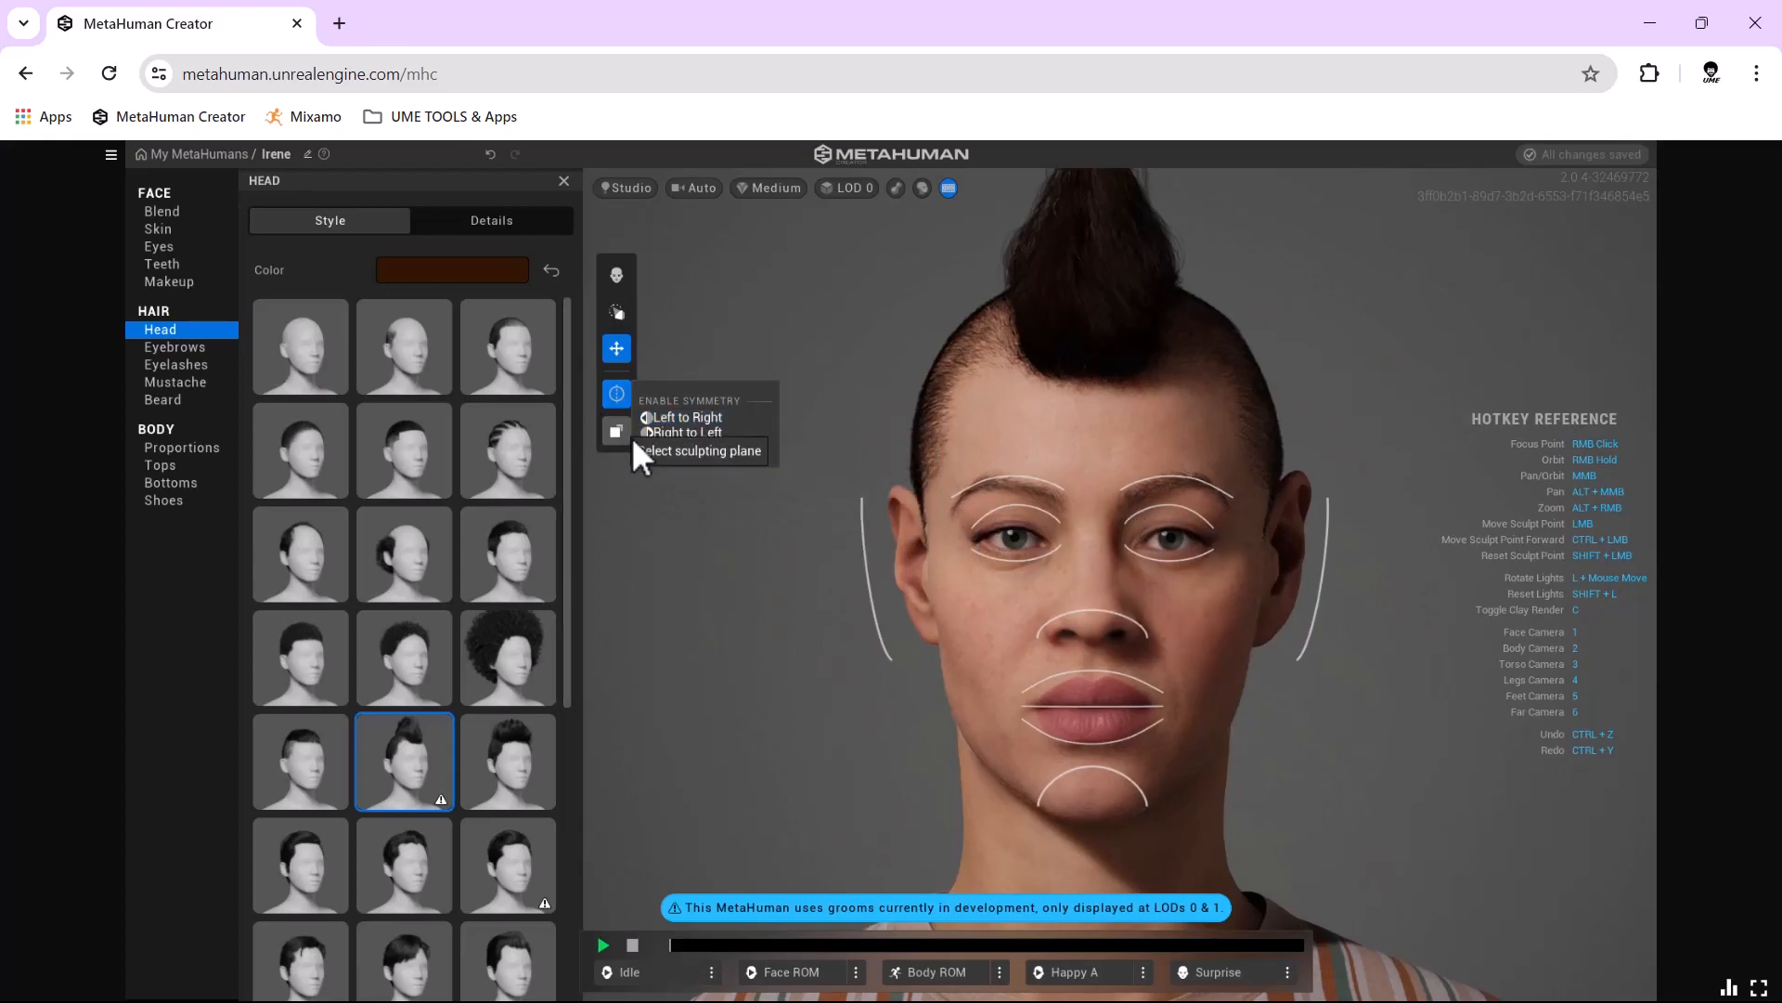
{"action": "left_click", "coordinate": [618, 398]}
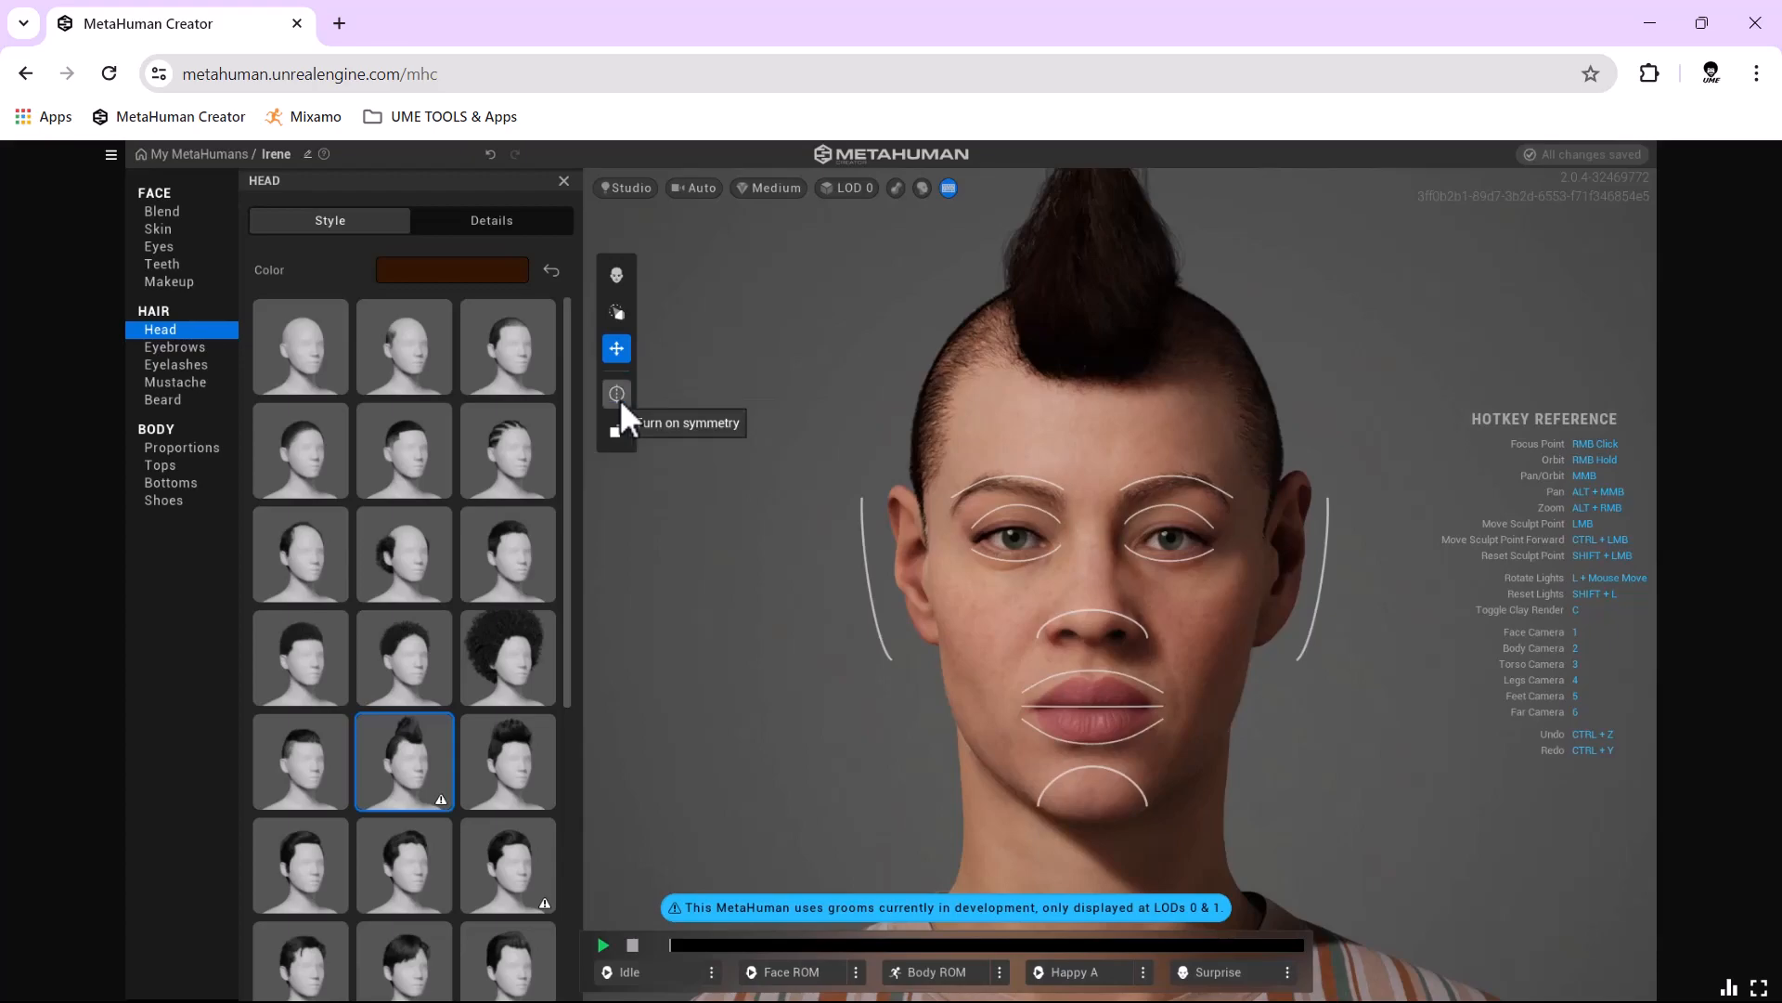
{"action": "left_click", "coordinate": [618, 354]}
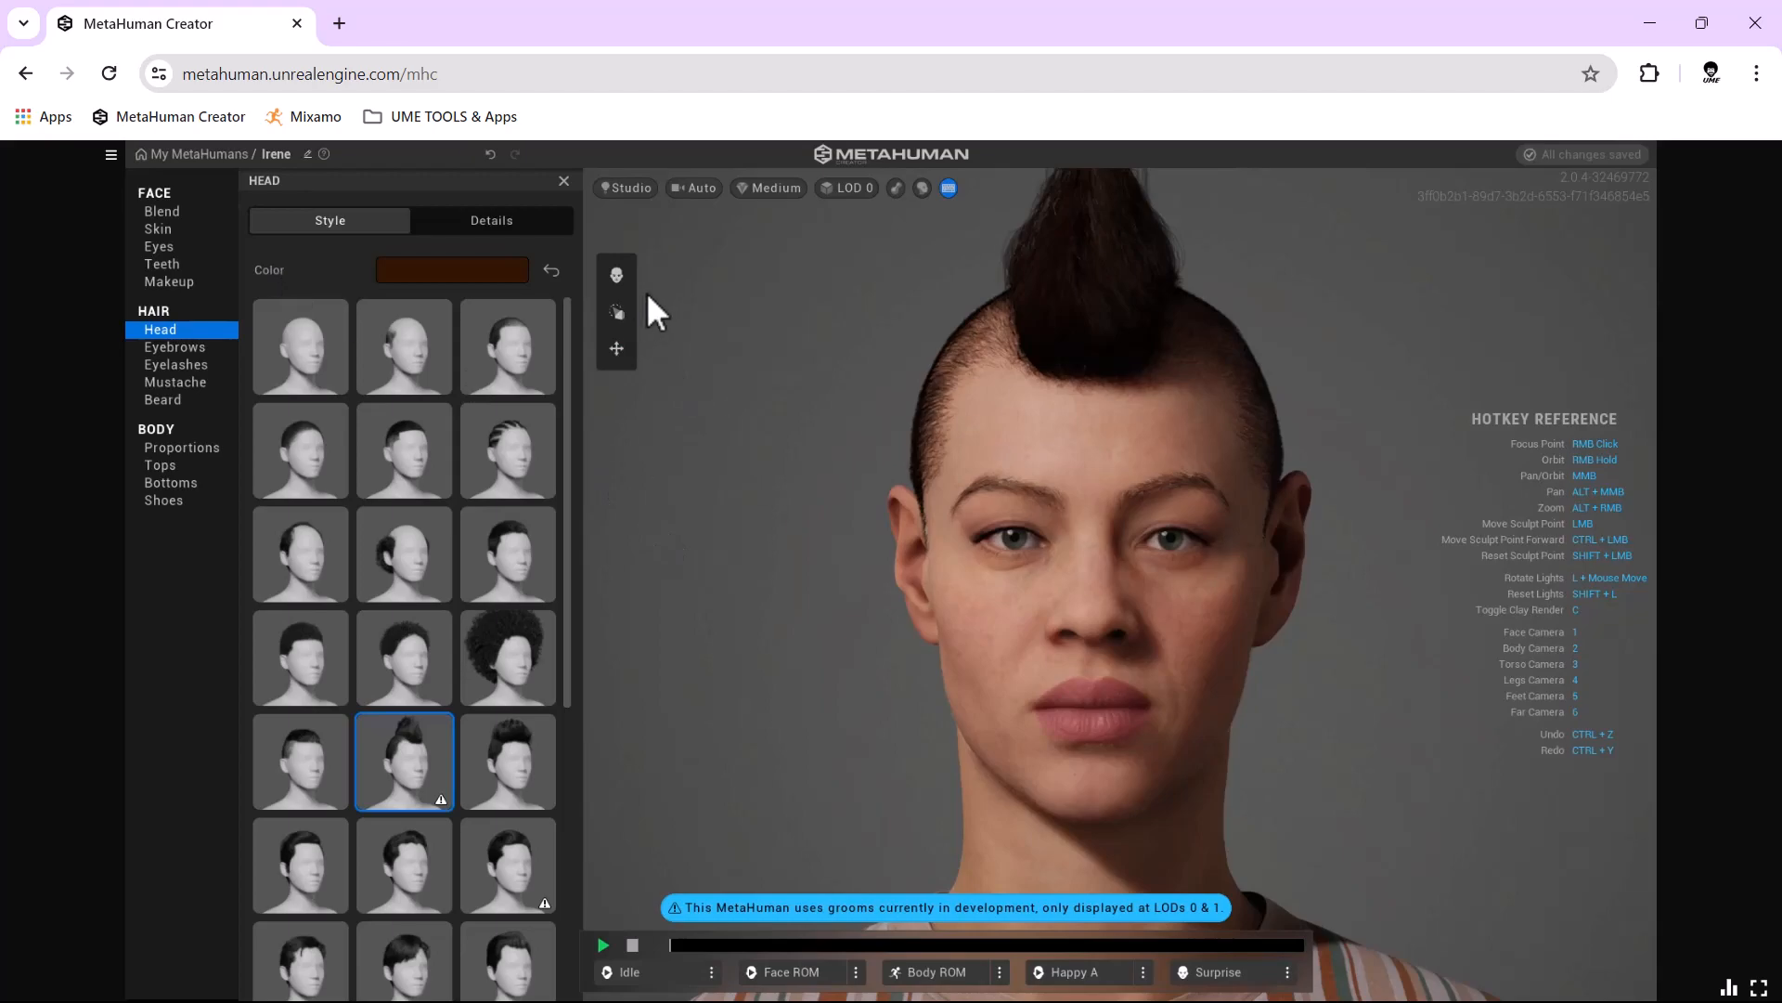
{"action": "left_click", "coordinate": [616, 274]}
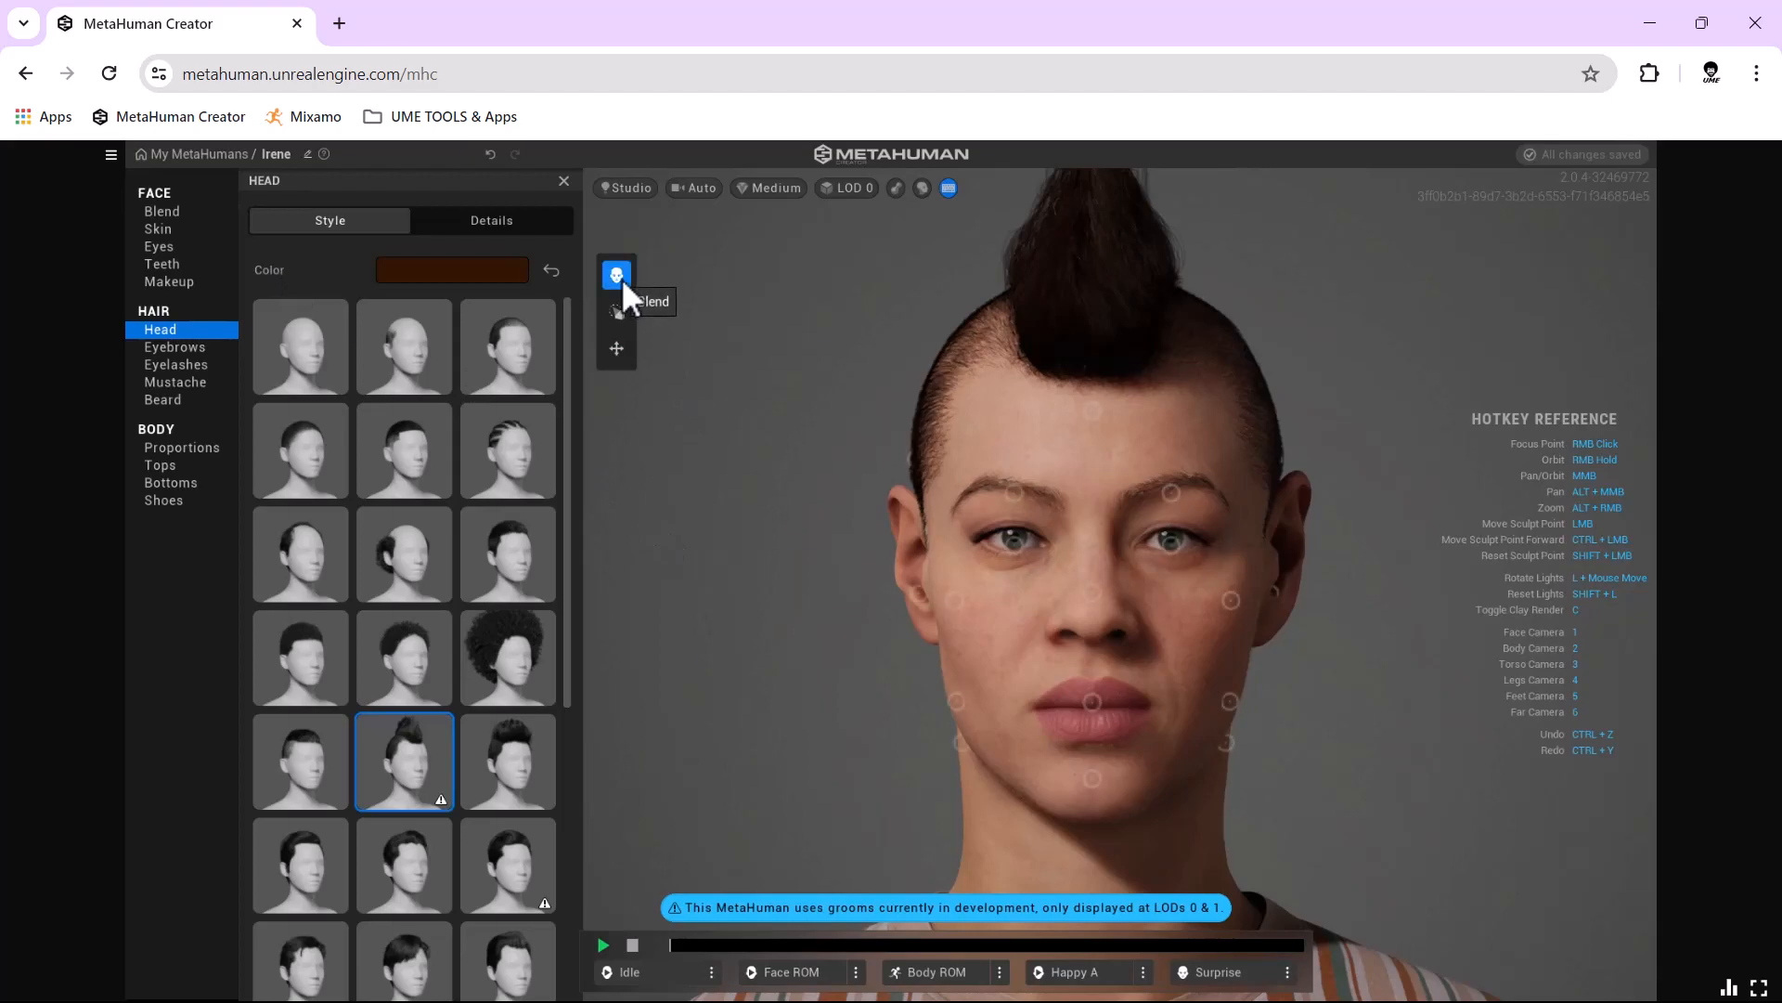
{"action": "left_click", "coordinate": [621, 277]}
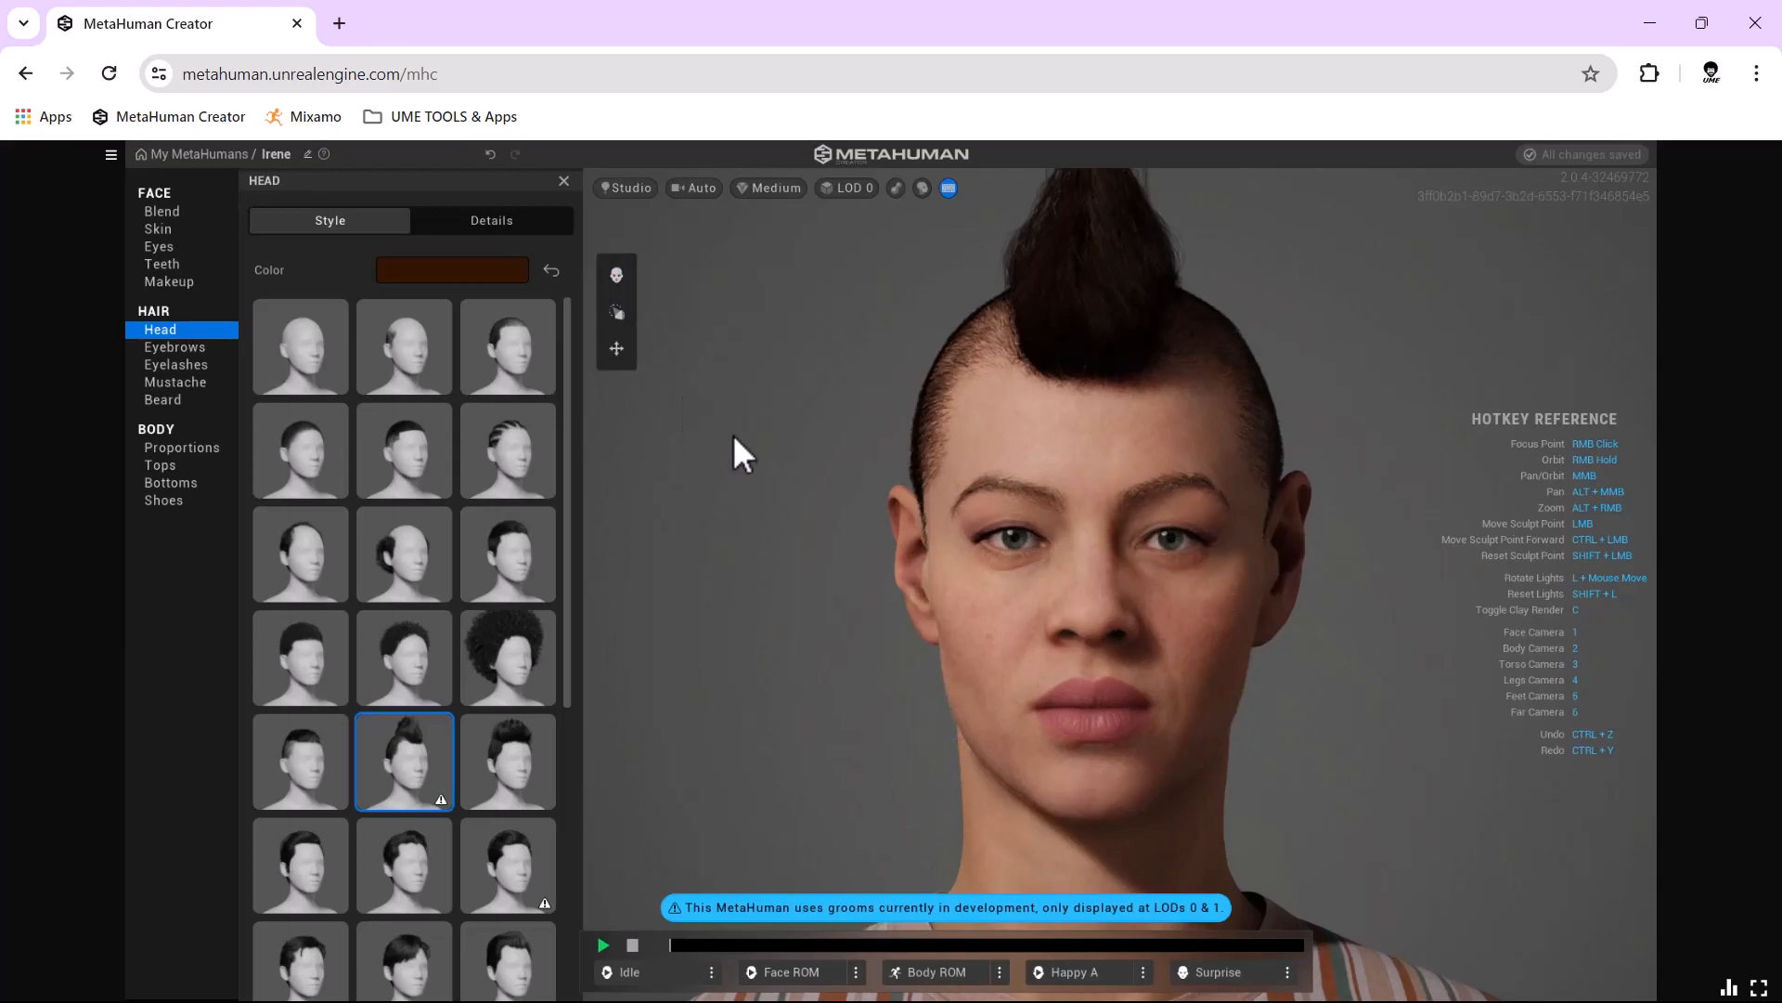
Set the skin color to its palest tone, U 0.00 and V 1.00.
{"action": "left_click", "coordinate": [172, 212]}
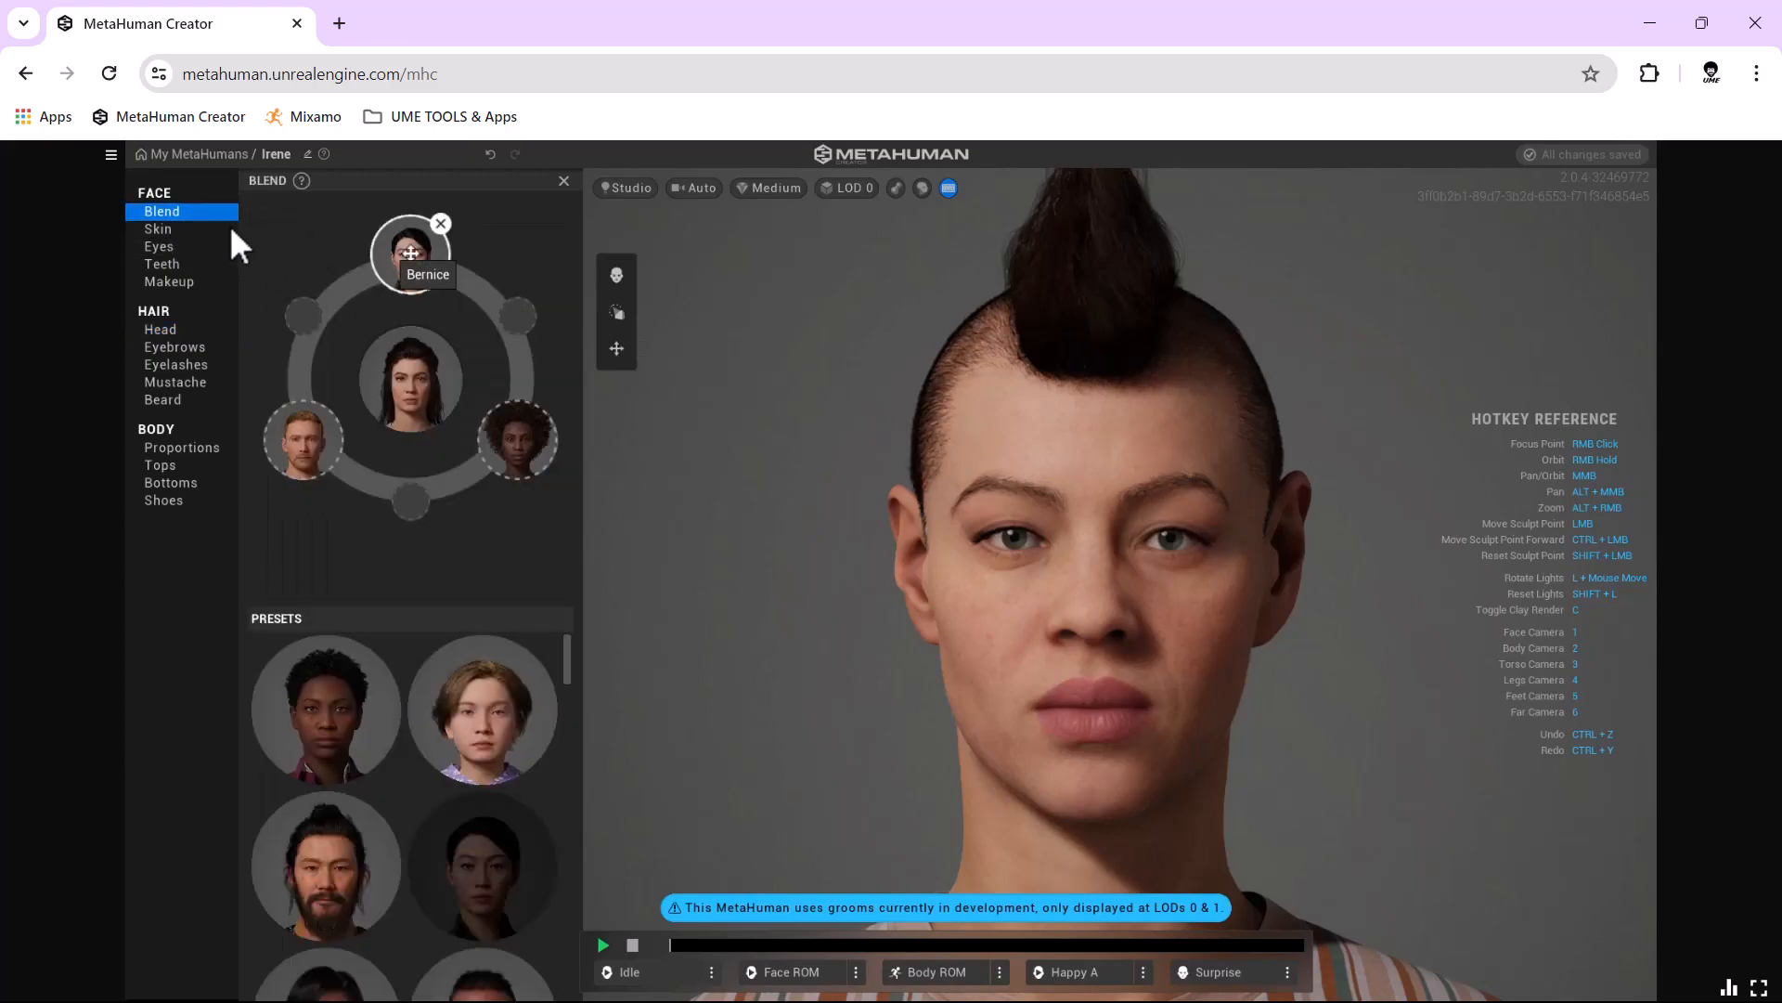
{"action": "left_click", "coordinate": [185, 227]}
{"action": "left_click", "coordinate": [390, 273]}
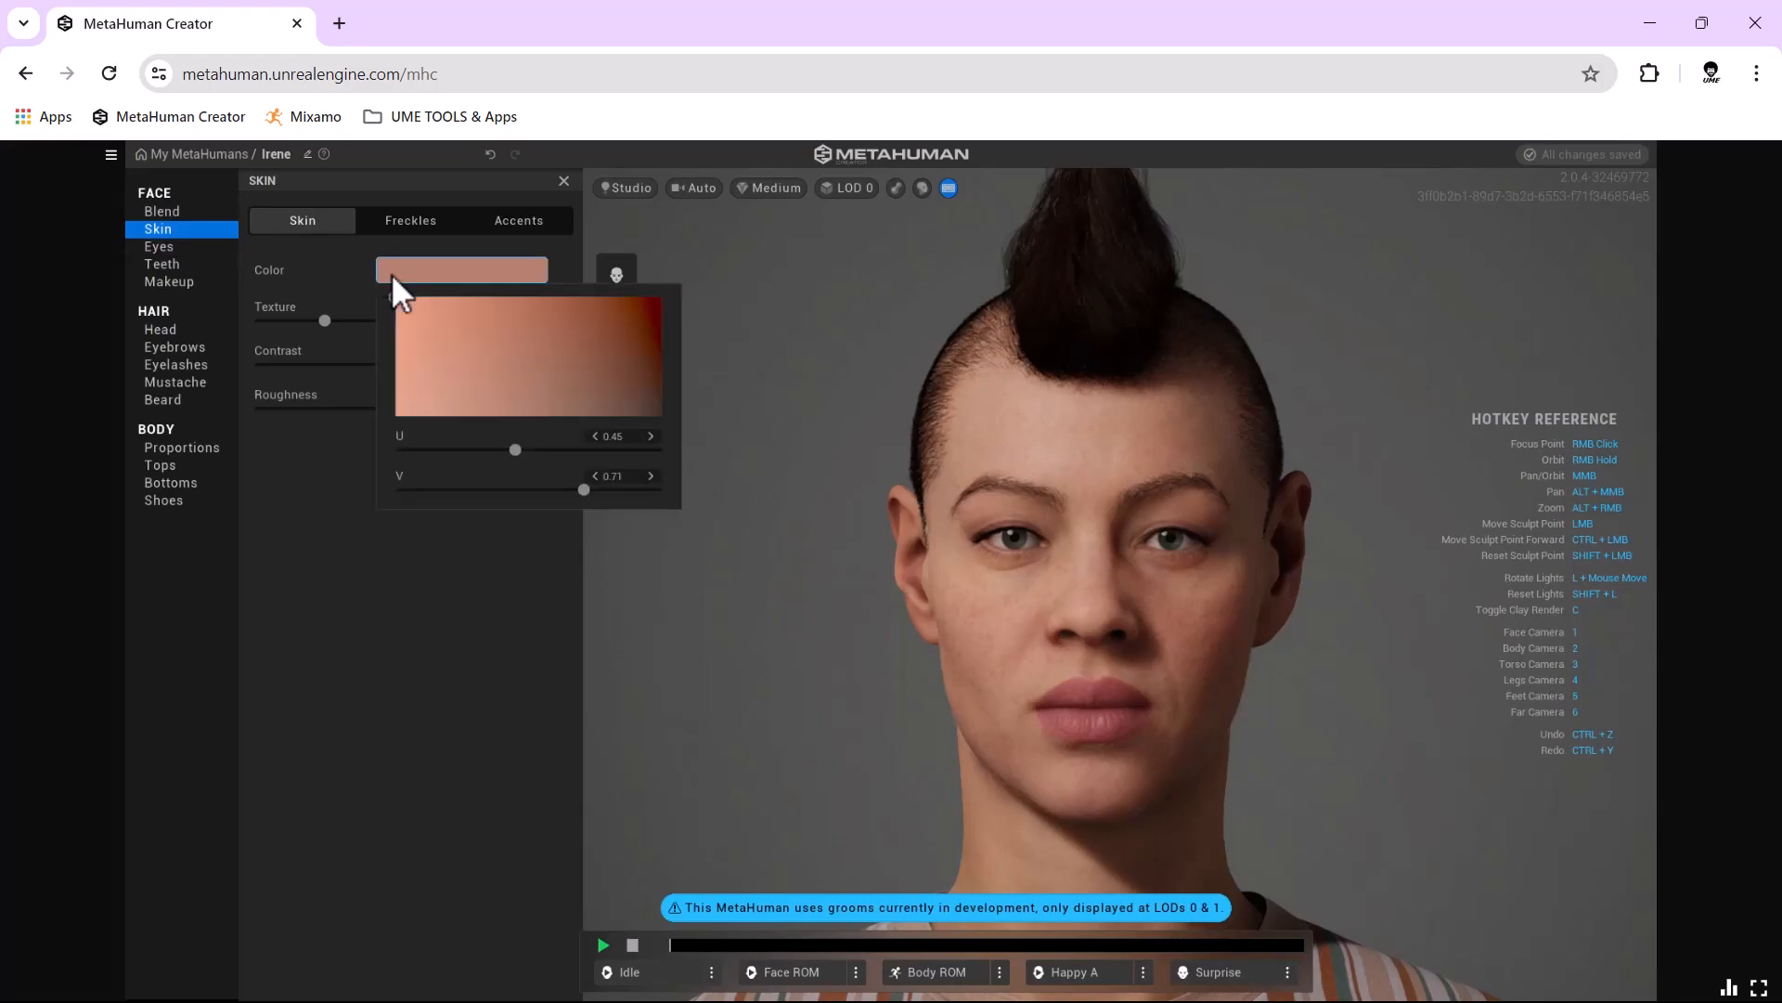
{"action": "mouse_move", "coordinate": [521, 370]}
{"action": "left_mouse_down"}
{"action": "mouse_move", "coordinate": [667, 366]}
{"action": "mouse_move", "coordinate": [600, 325]}
{"action": "mouse_move", "coordinate": [590, 436]}
{"action": "mouse_move", "coordinate": [538, 410]}
{"action": "mouse_move", "coordinate": [379, 414]}
{"action": "mouse_move", "coordinate": [364, 355]}
{"action": "mouse_move", "coordinate": [557, 377]}
{"action": "mouse_move", "coordinate": [513, 398]}
{"action": "mouse_move", "coordinate": [405, 386]}
{"action": "mouse_move", "coordinate": [378, 438]}
{"action": "left_mouse_up"}
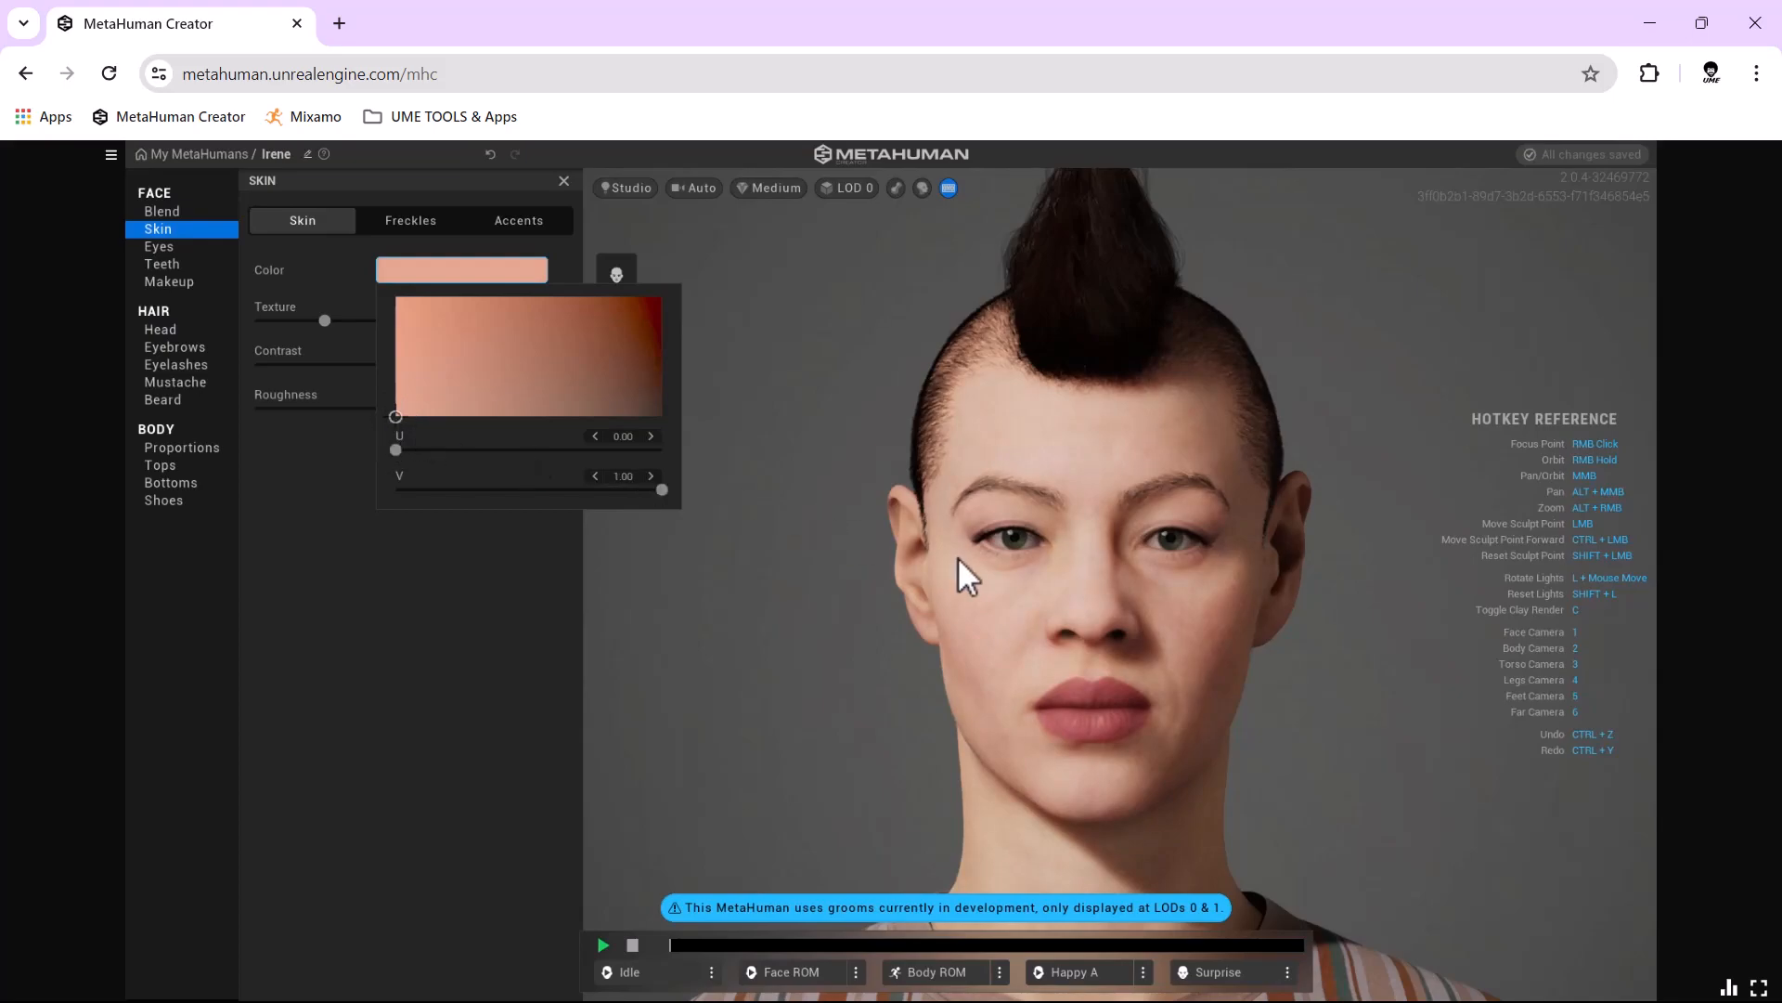
Set the freckle strength to 0.60, trying the heaviest freckle pattern and settling on the third one.
{"action": "left_click", "coordinate": [408, 229]}
{"action": "left_click", "coordinate": [410, 231]}
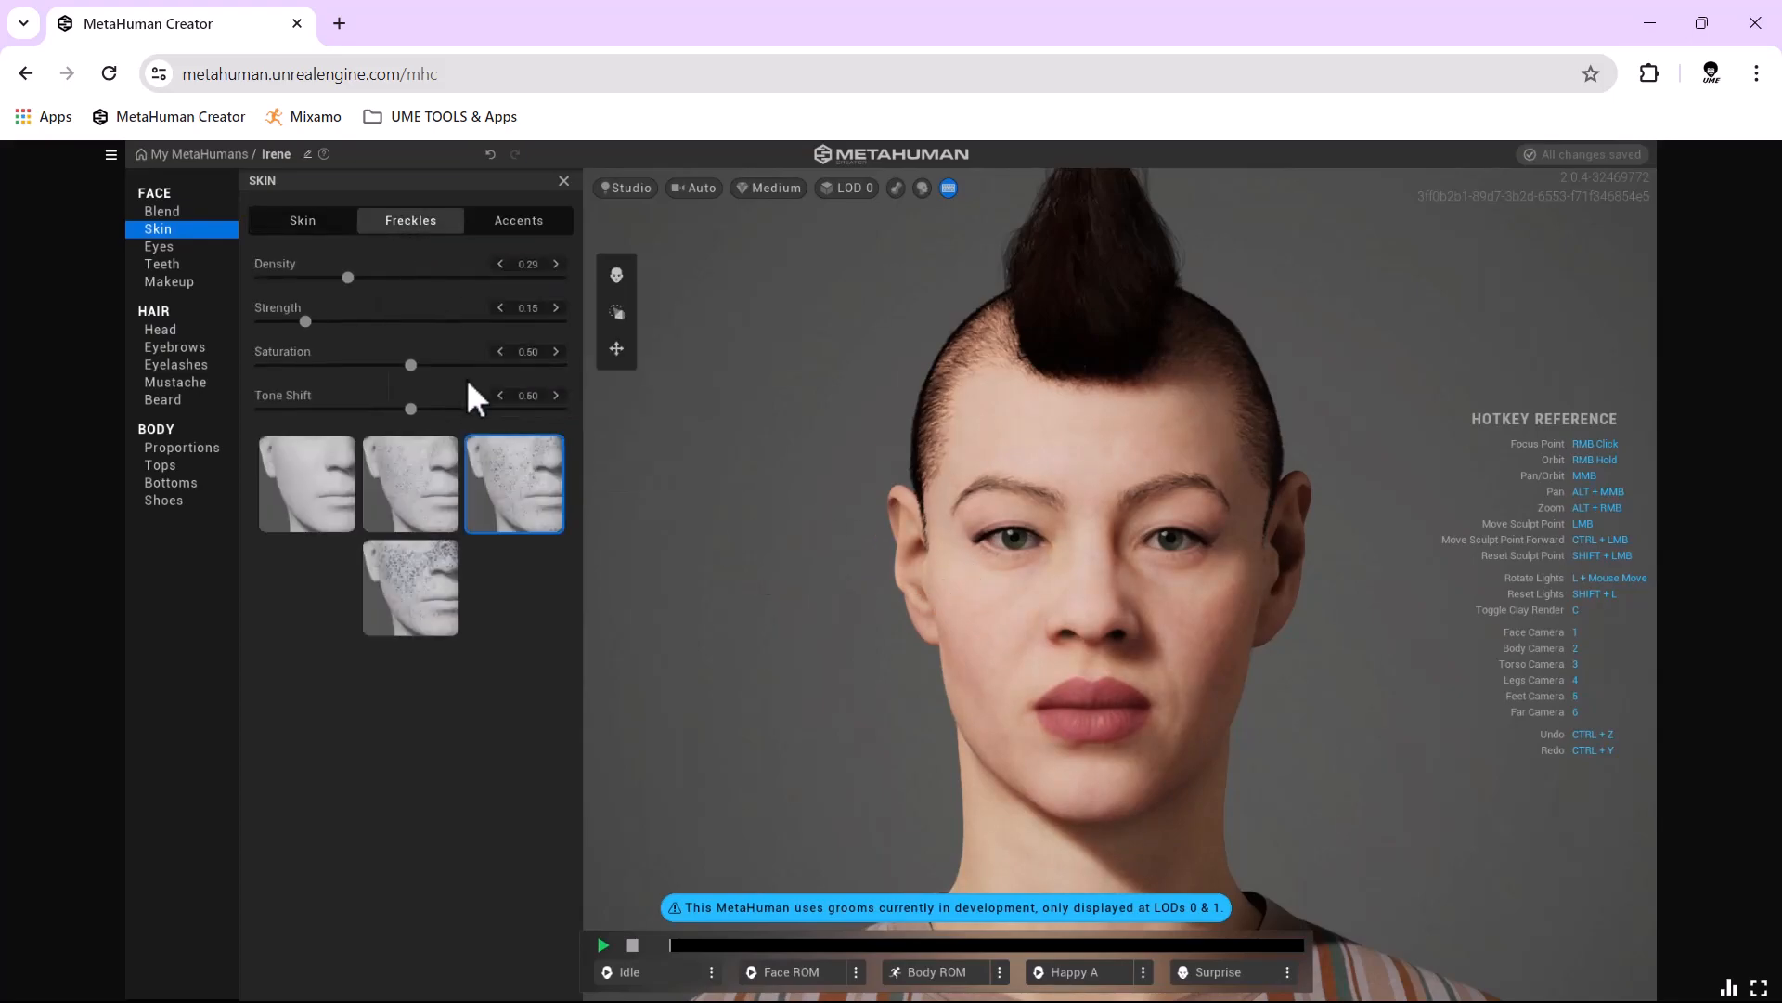
{"action": "left_click", "coordinate": [430, 587]}
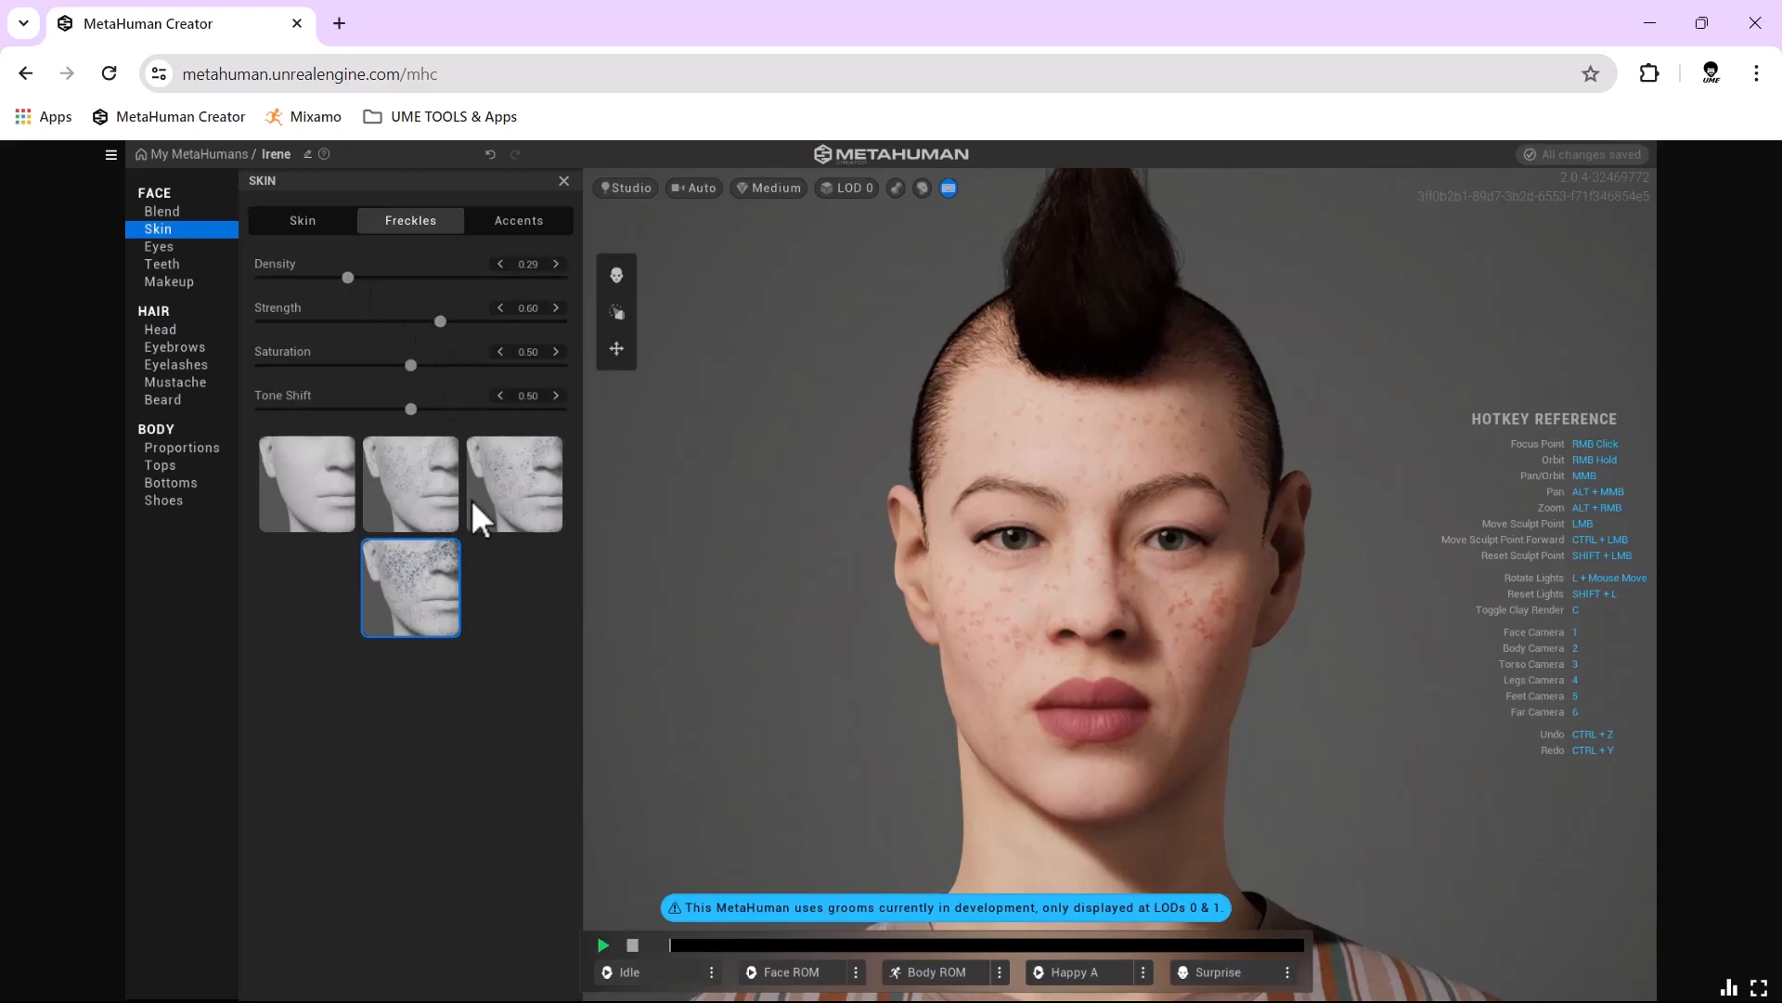
{"action": "left_click", "coordinate": [523, 492]}
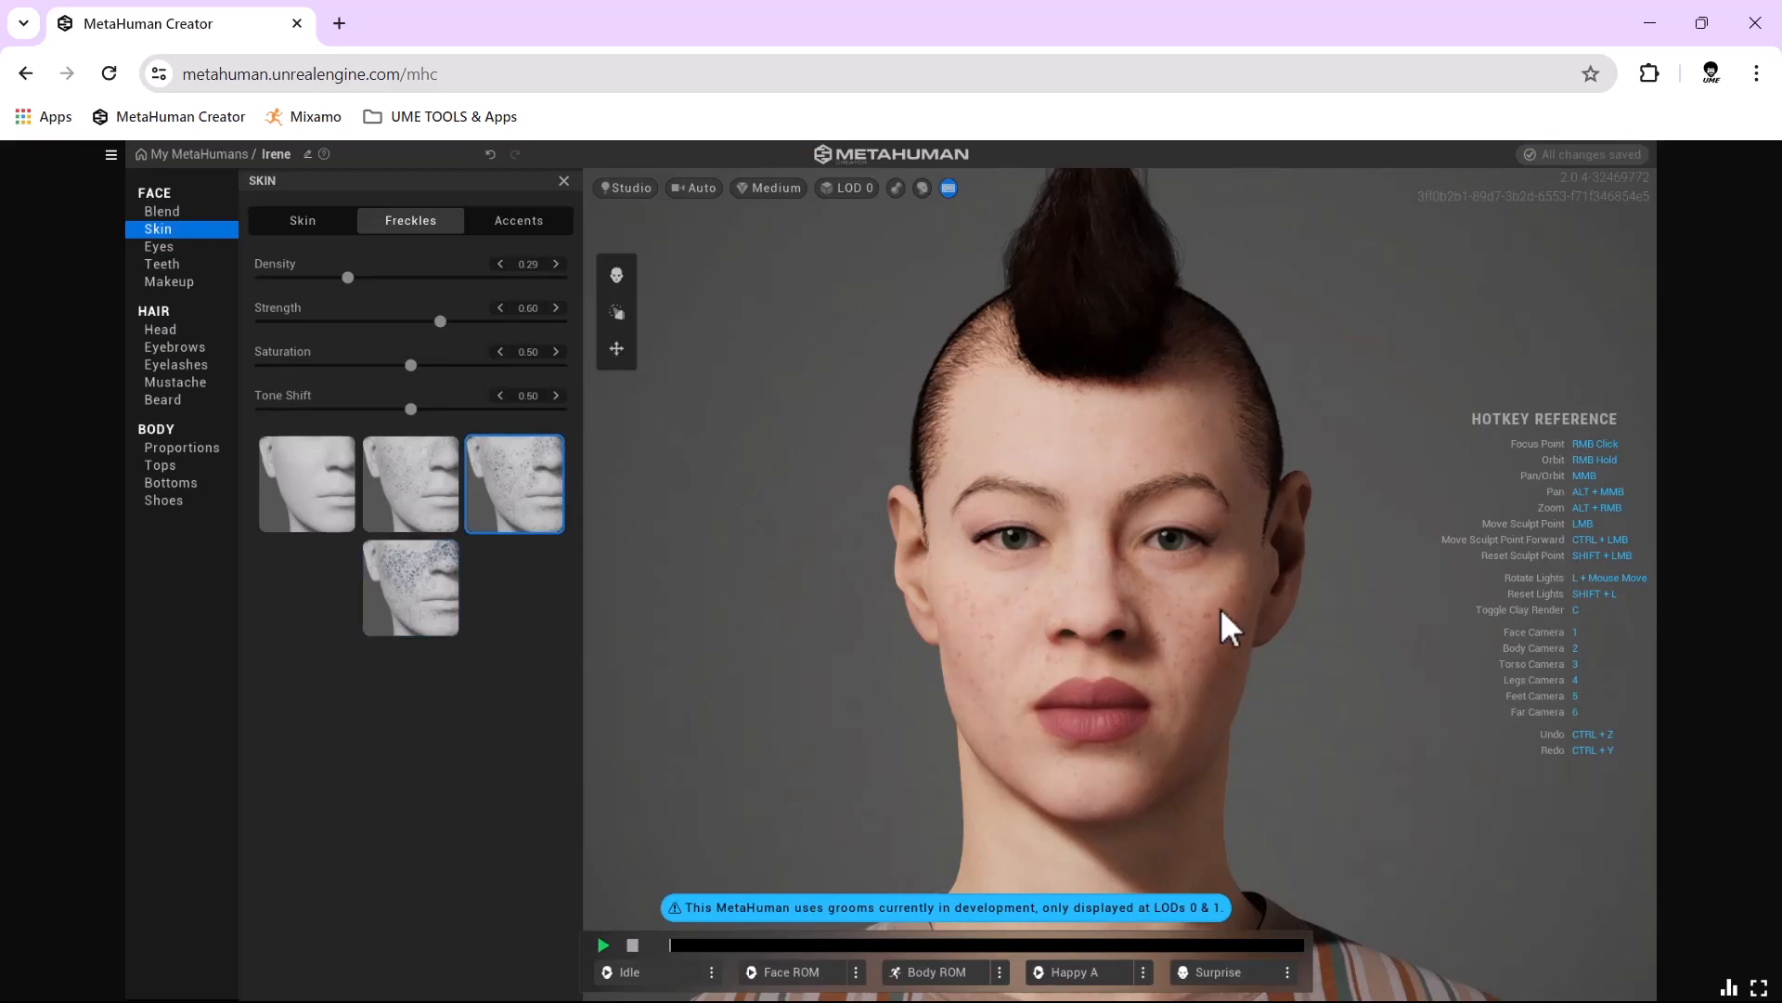
Increase the strength and density of the freckles on the face.
{"action": "scroll", "coordinate": [1221, 620], "scroll_direction": "up", "scroll_amount": 3}
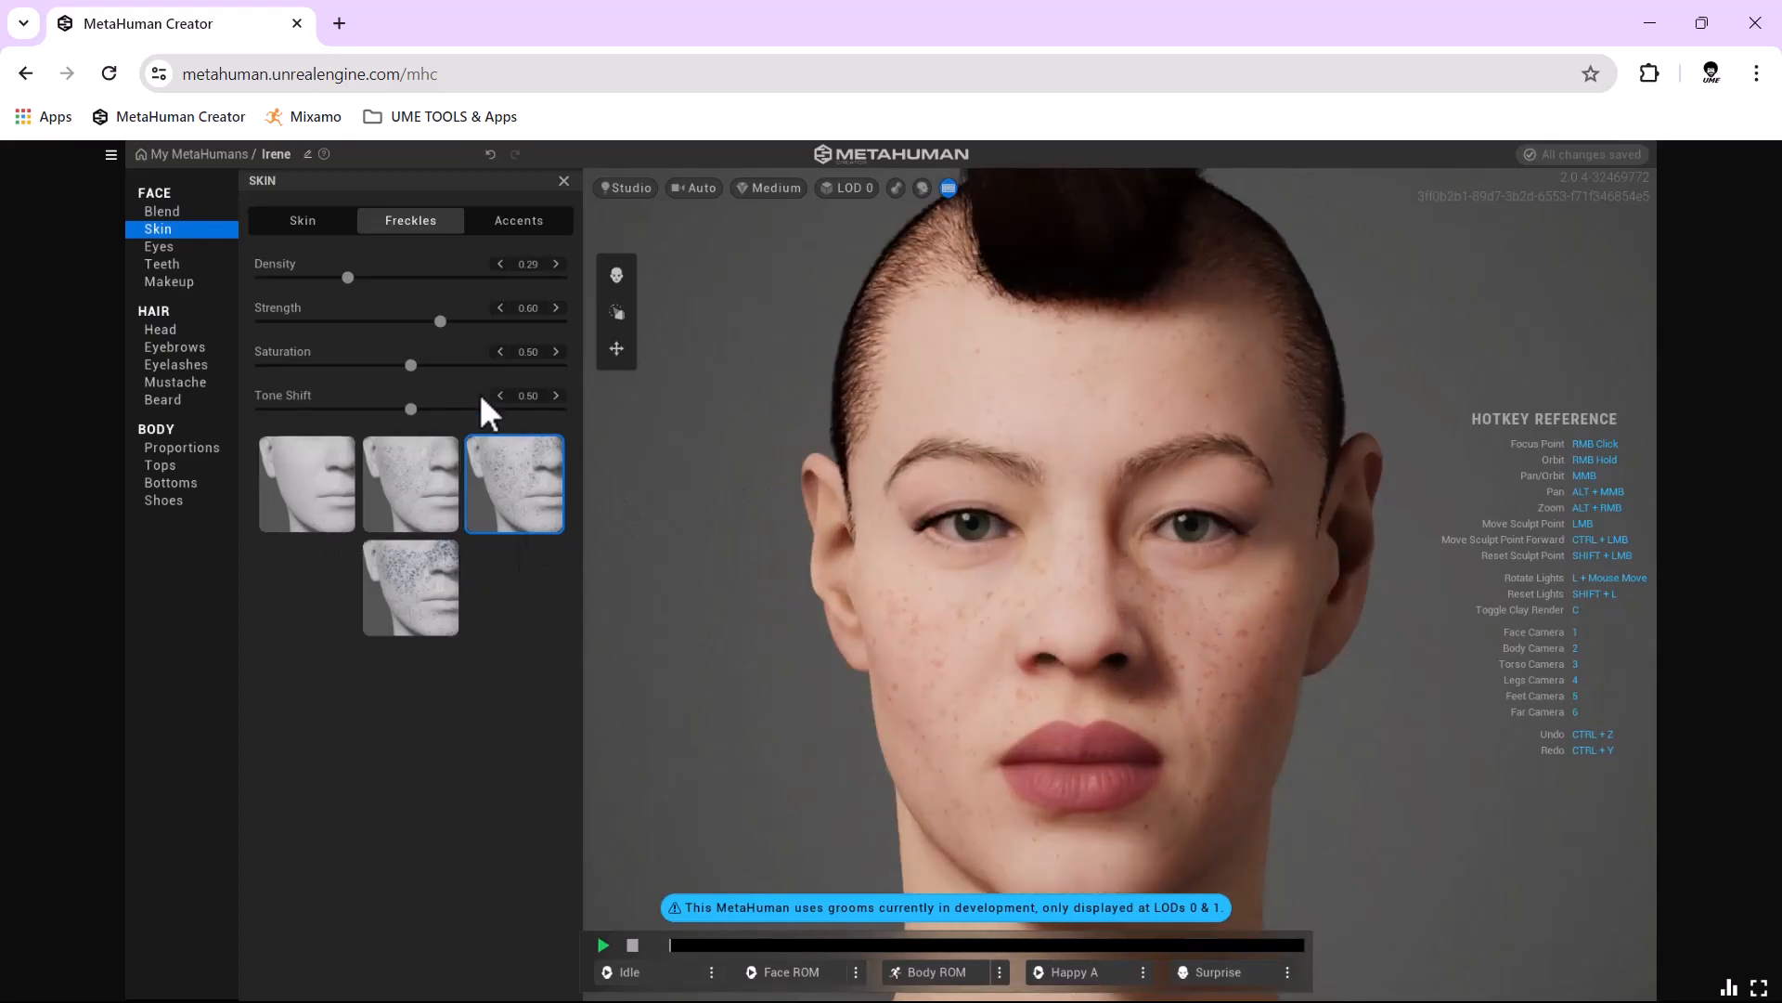
{"action": "left_click_drag", "start_coordinate": [442, 321], "coordinate": [610, 340]}
{"action": "left_click", "coordinate": [519, 322]}
{"action": "left_click_drag", "start_coordinate": [350, 317], "coordinate": [440, 334]}
Try eye presets 005, 003, 011, 010, 007 and 008 on the character.
{"action": "left_click", "coordinate": [188, 247]}
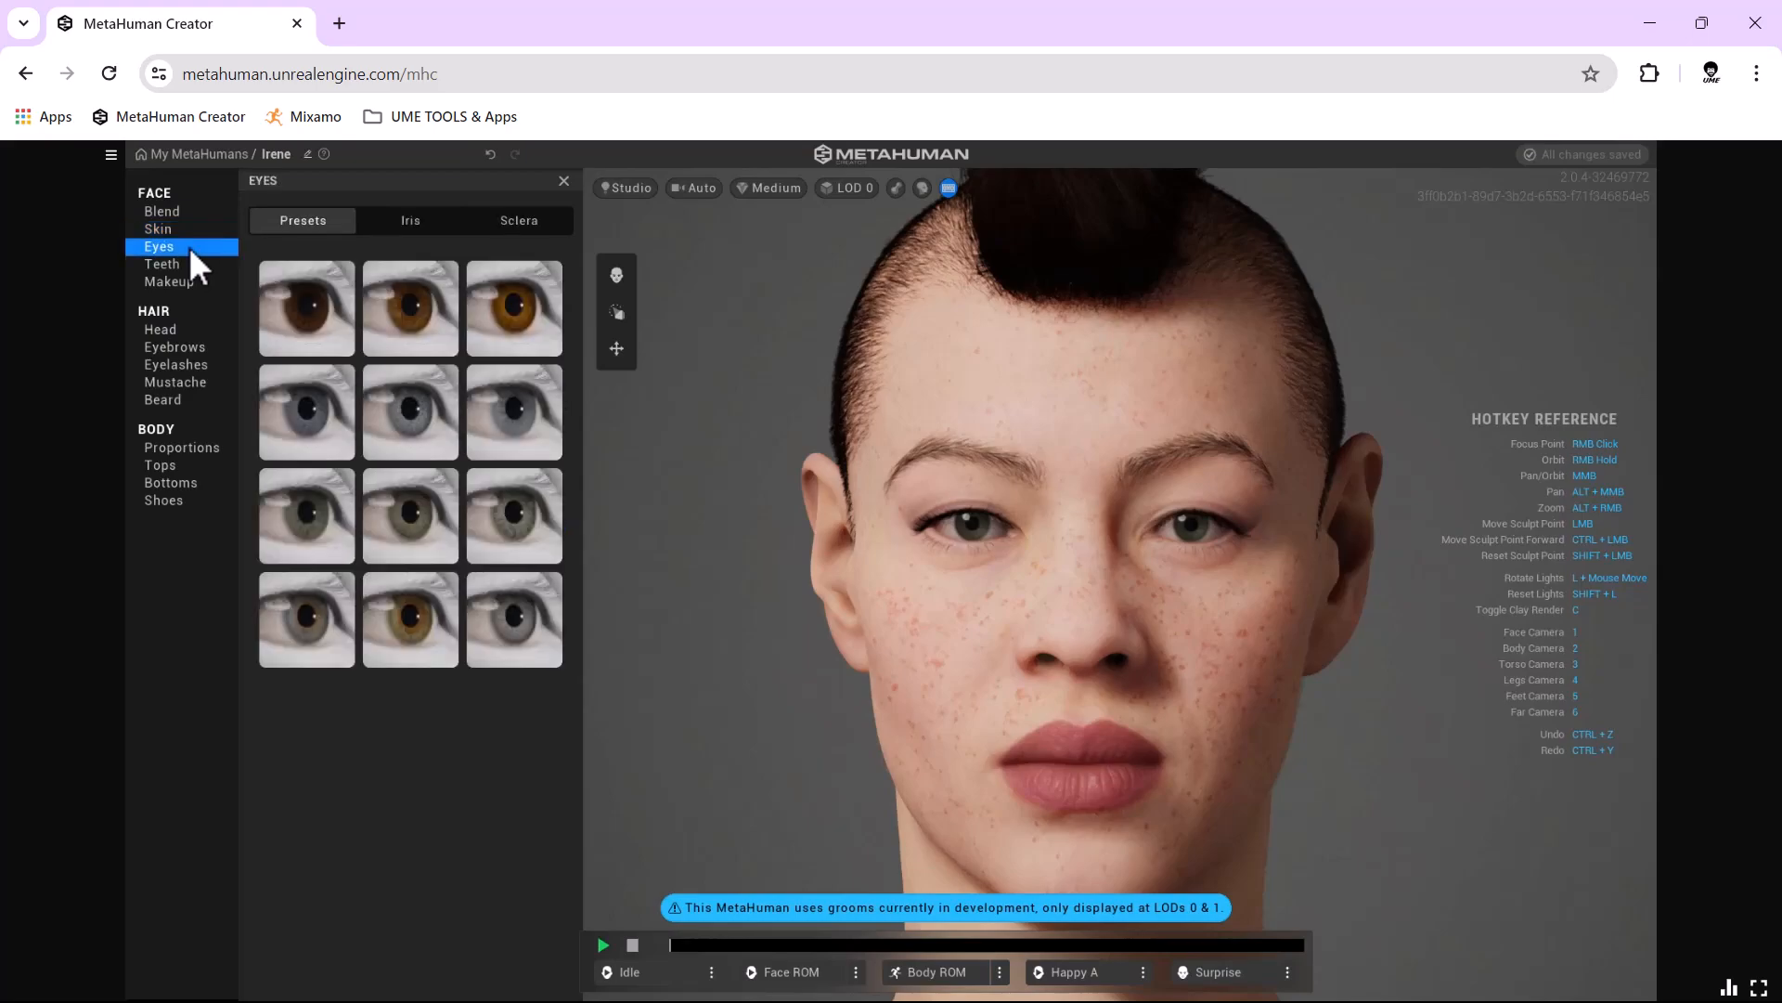
{"action": "left_click", "coordinate": [416, 401]}
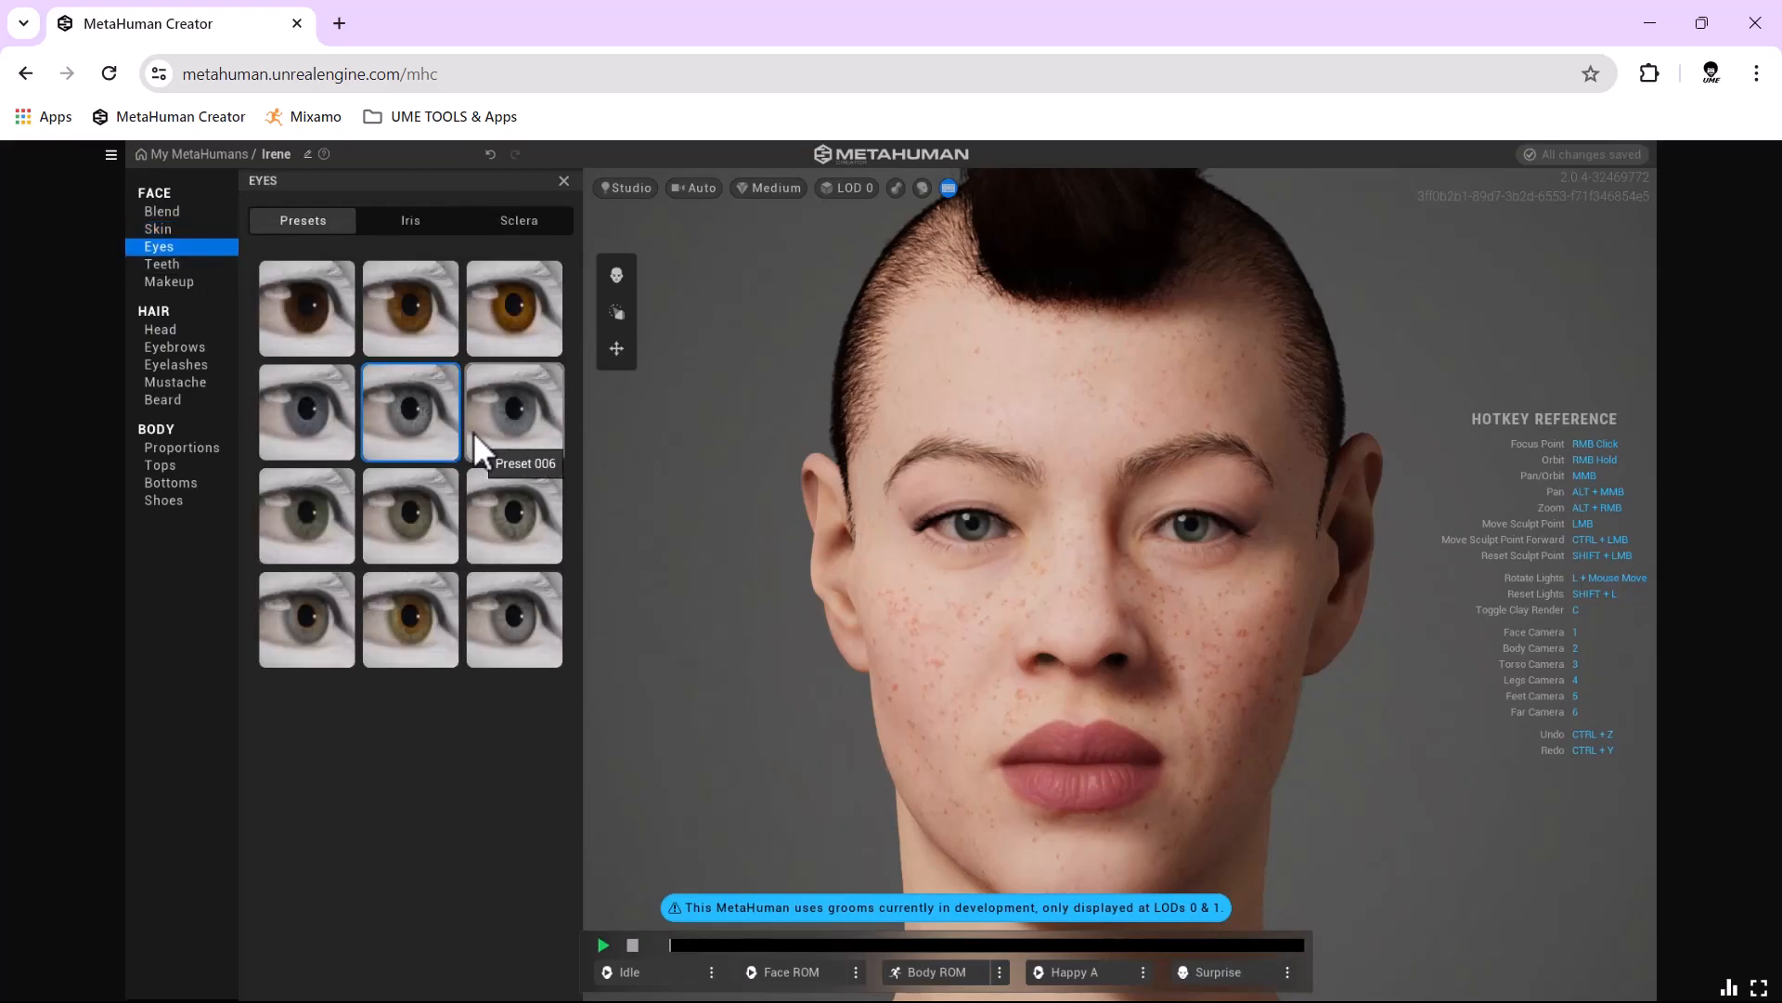
{"action": "left_click", "coordinate": [518, 297]}
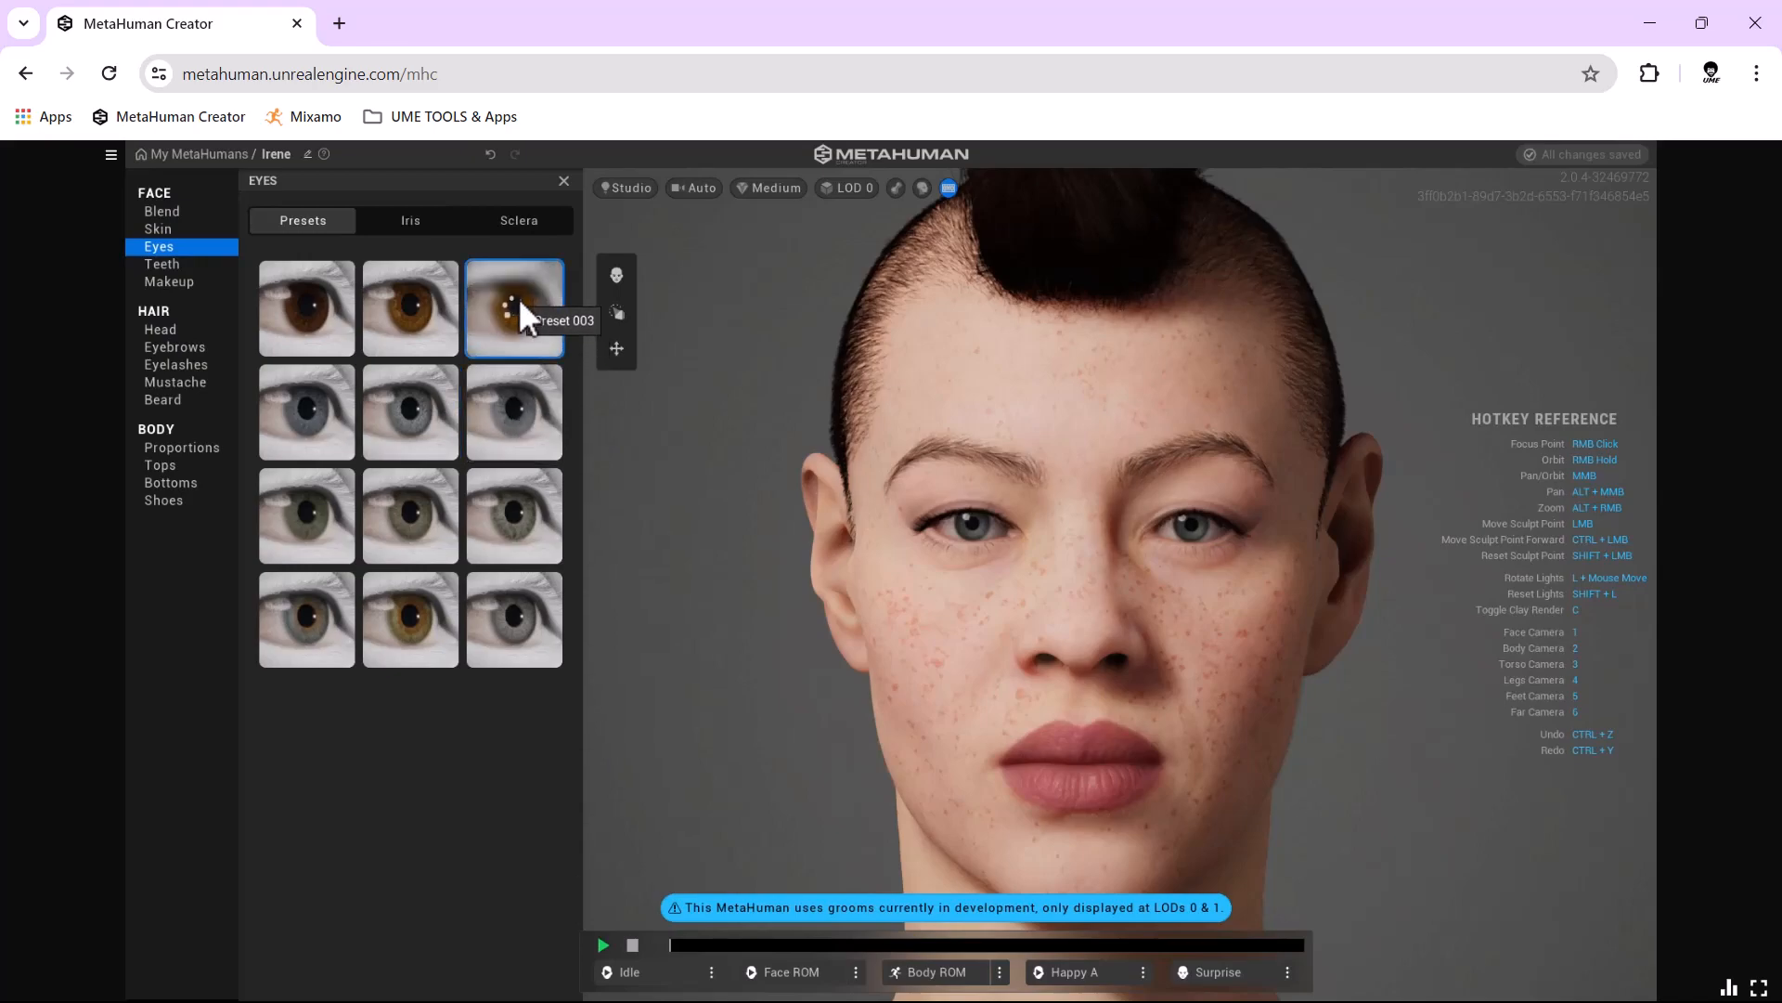
{"action": "left_click", "coordinate": [424, 624]}
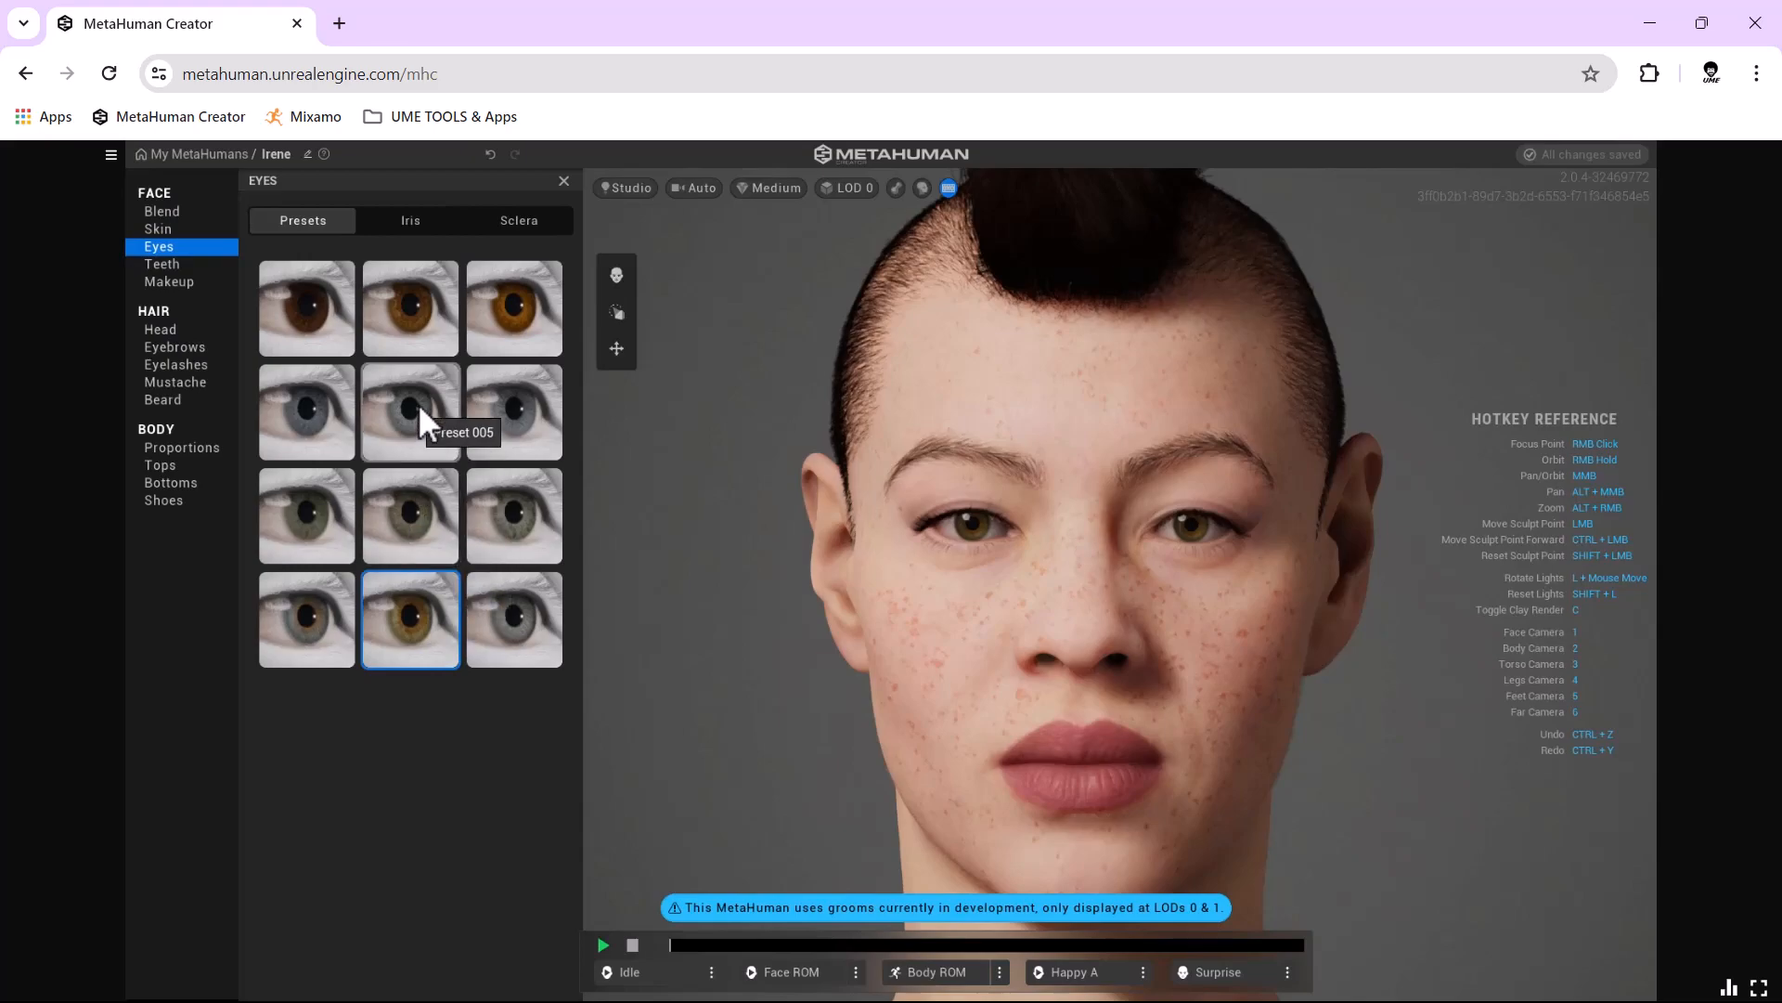
{"action": "left_click", "coordinate": [325, 623]}
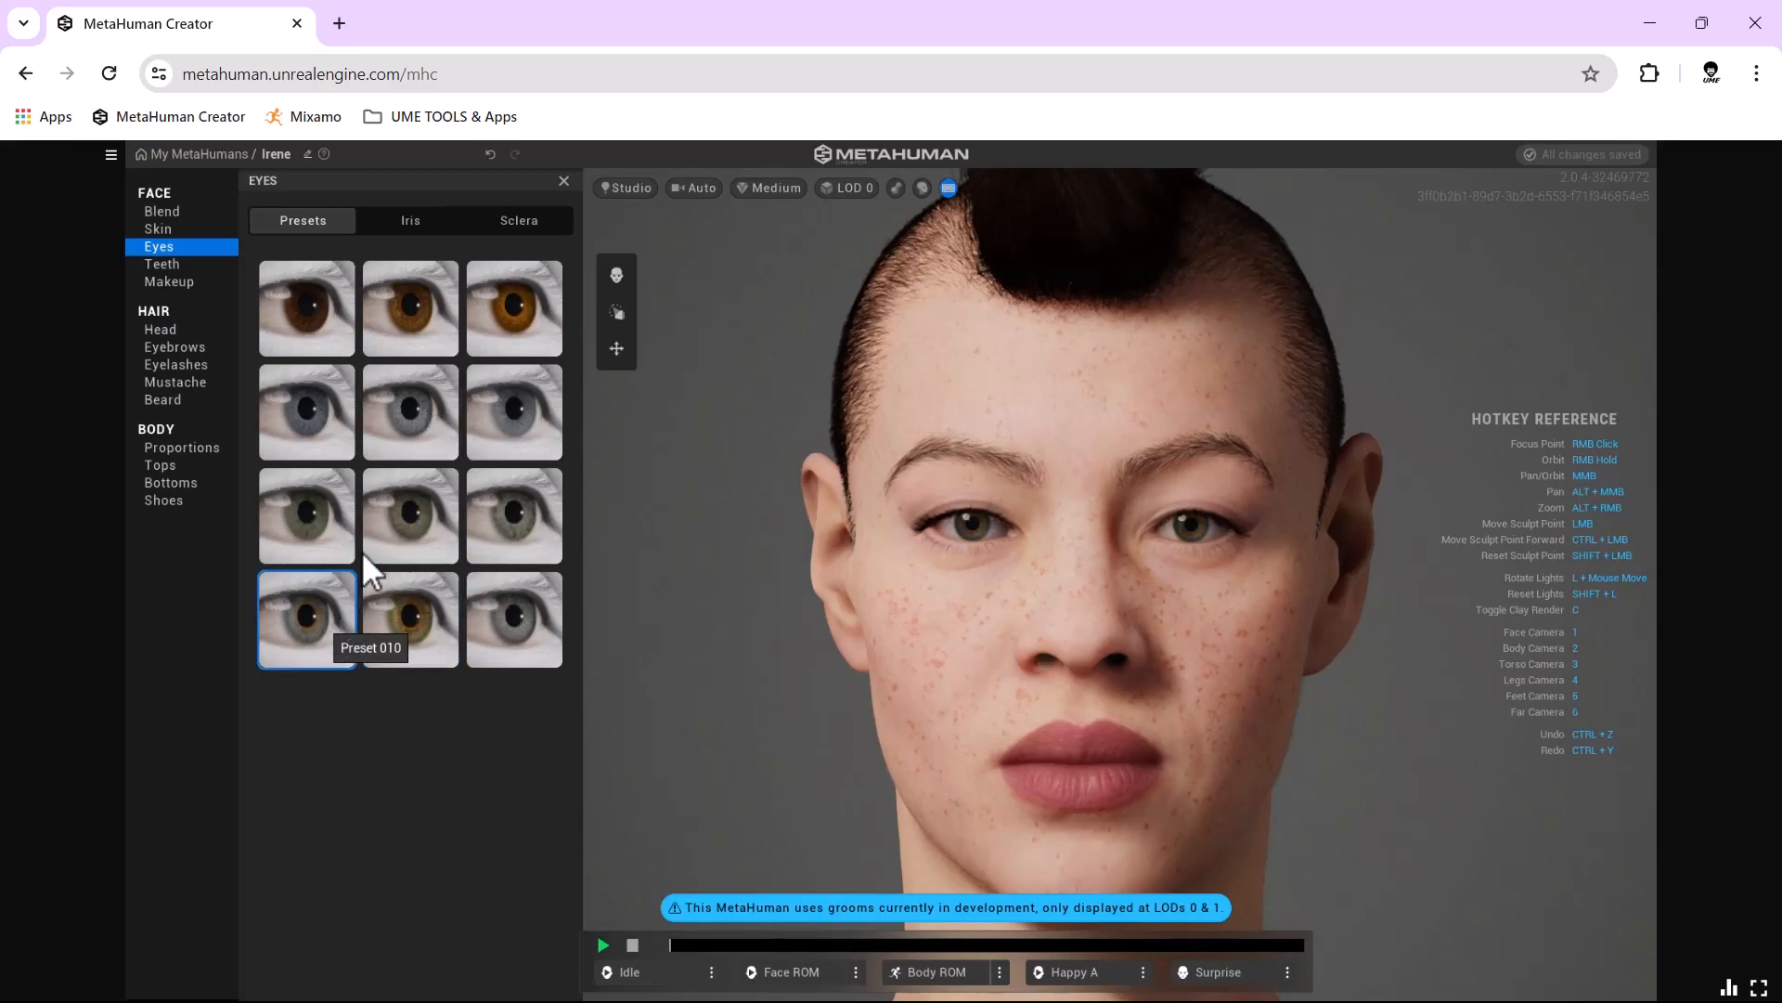
{"action": "left_click", "coordinate": [304, 507]}
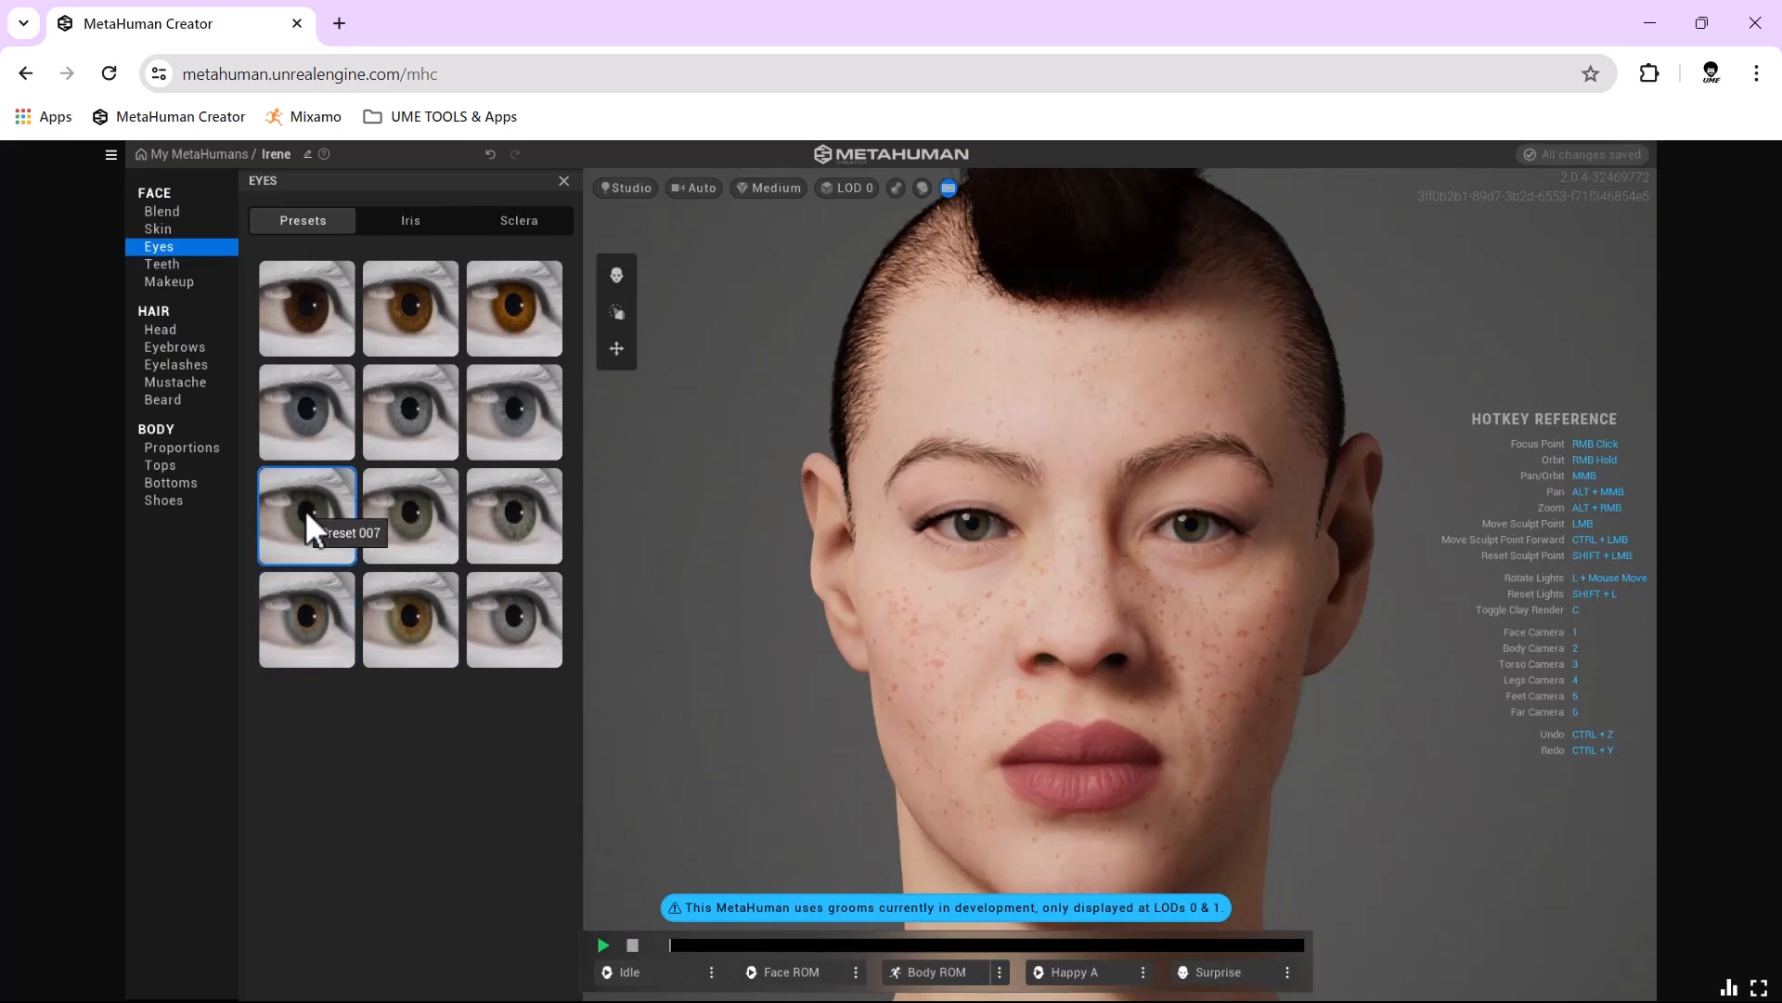
{"action": "left_click", "coordinate": [451, 515]}
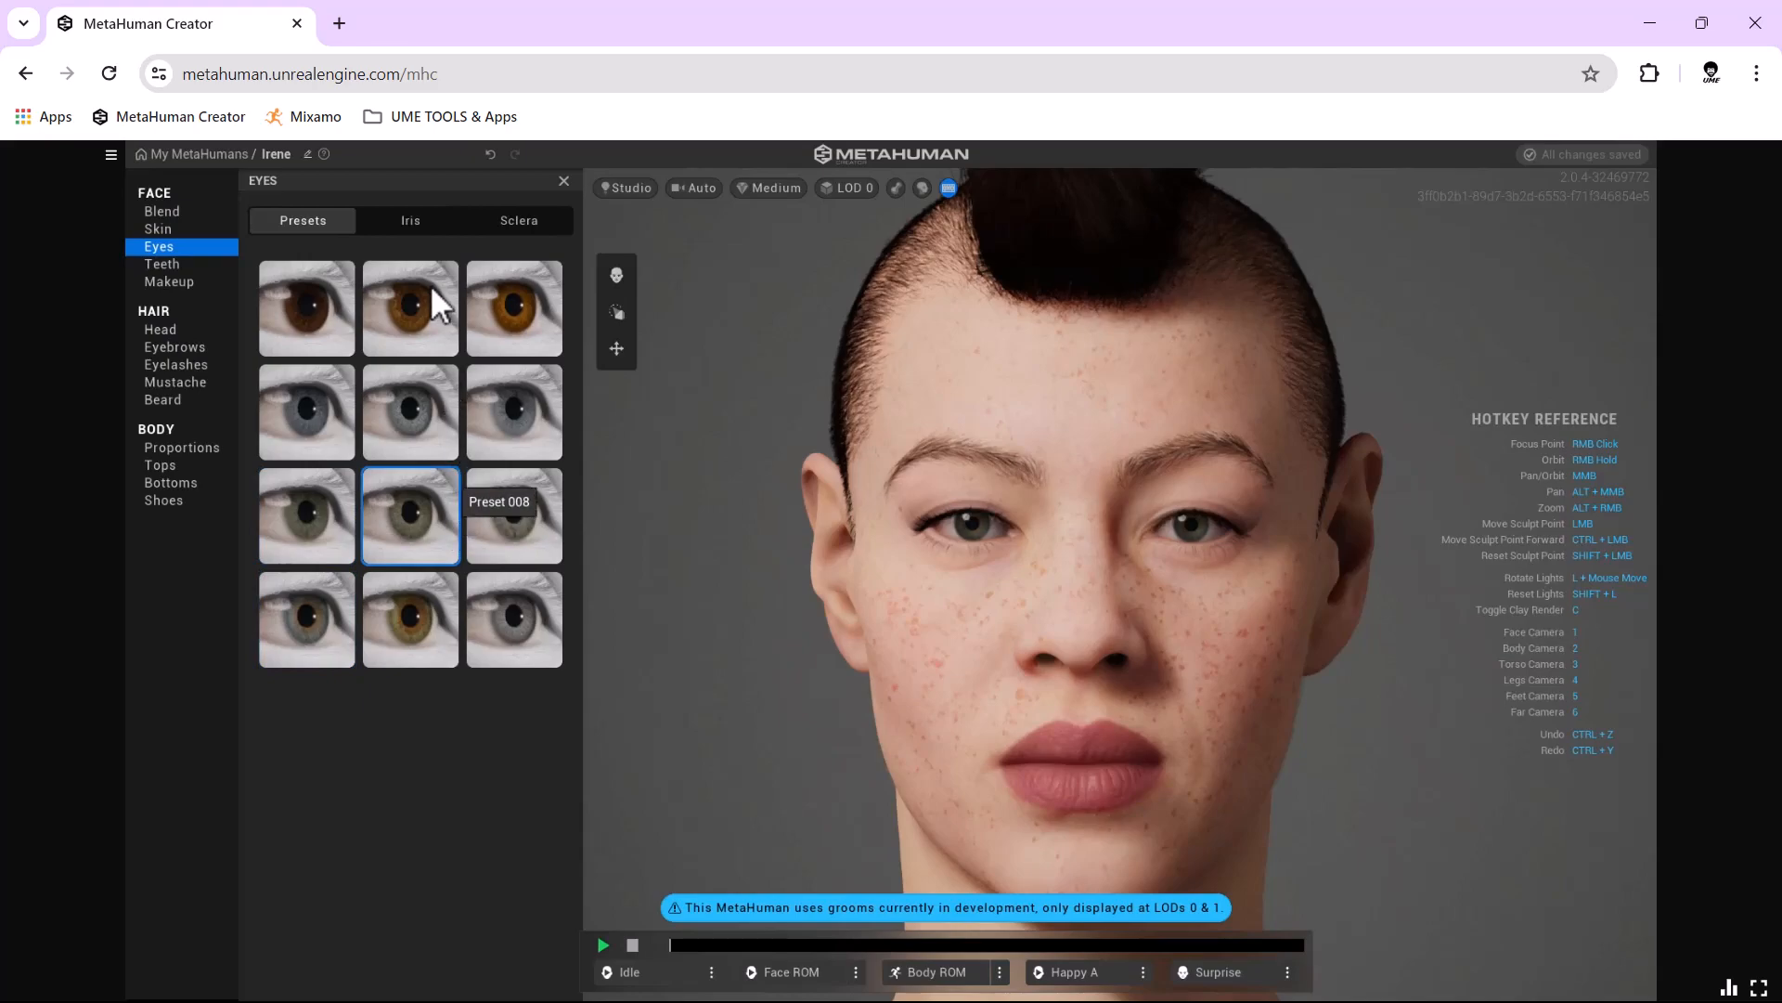
Try three iris patterns on both eyes: the second, the eighth, and the sixth.
{"action": "left_click", "coordinate": [433, 220]}
{"action": "left_click", "coordinate": [420, 696]}
{"action": "left_click", "coordinate": [435, 891]}
{"action": "left_click", "coordinate": [531, 827]}
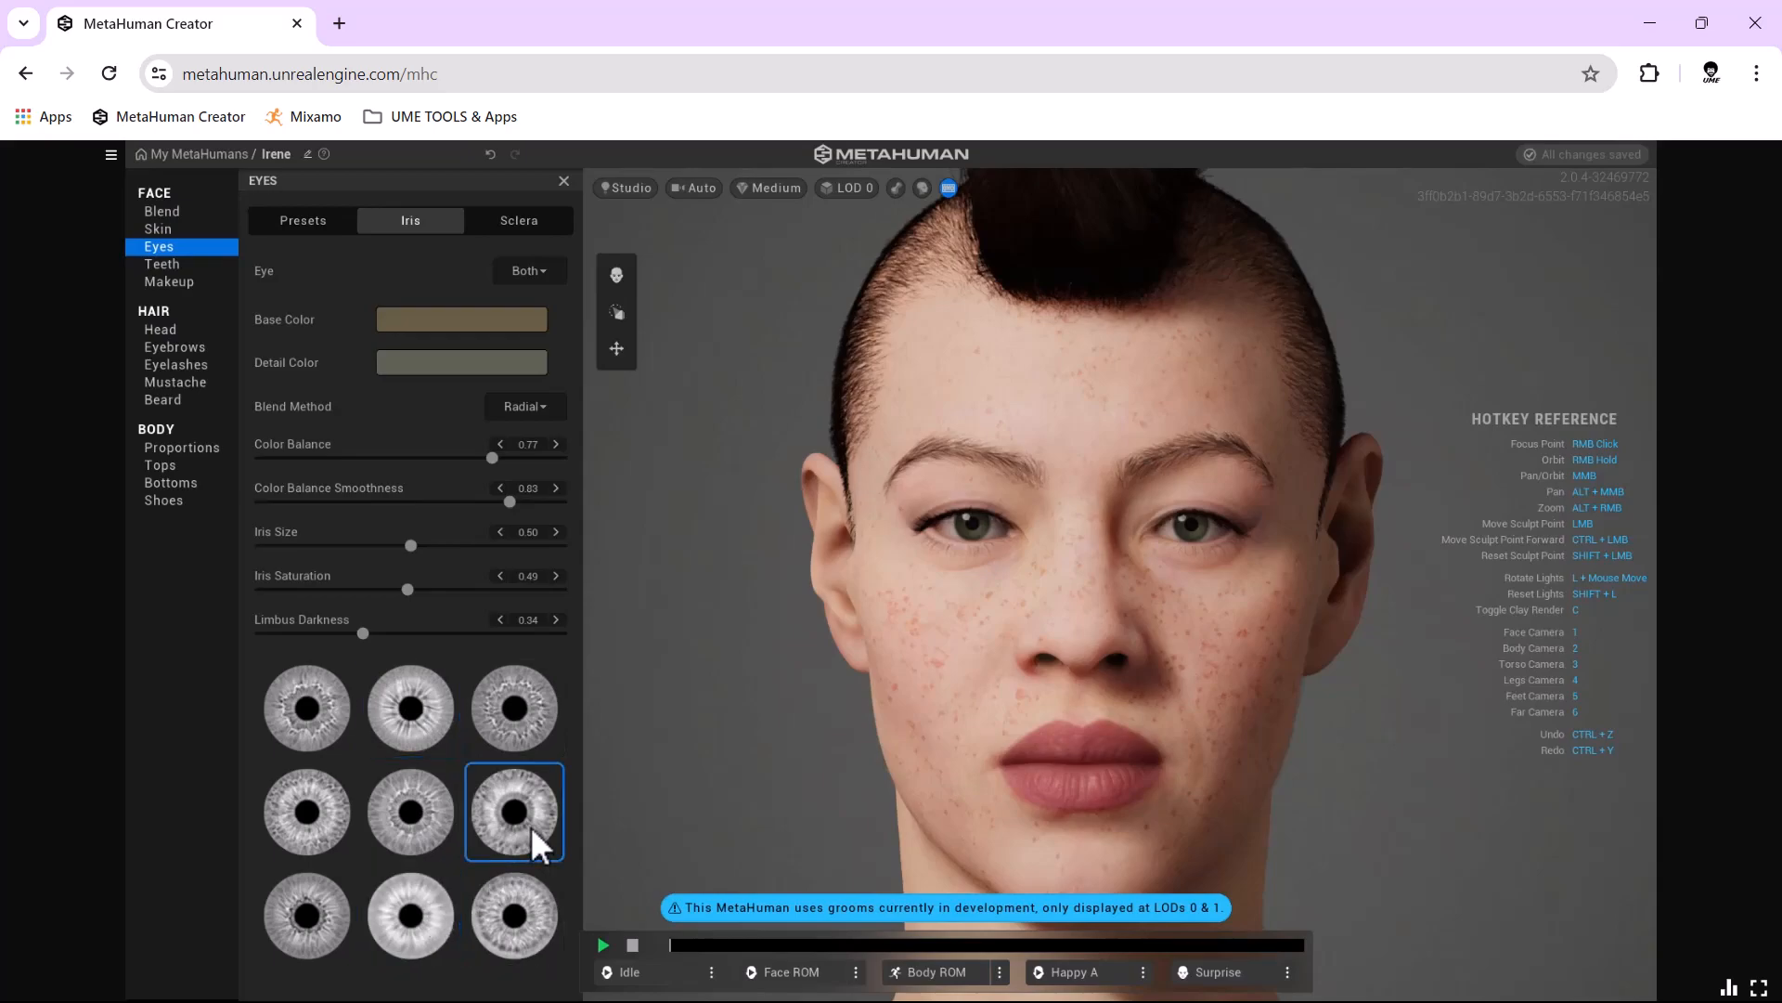
View the sclera settings, then compare the blue-grey eye presets and apply Preset 005.
{"action": "left_click", "coordinate": [515, 226]}
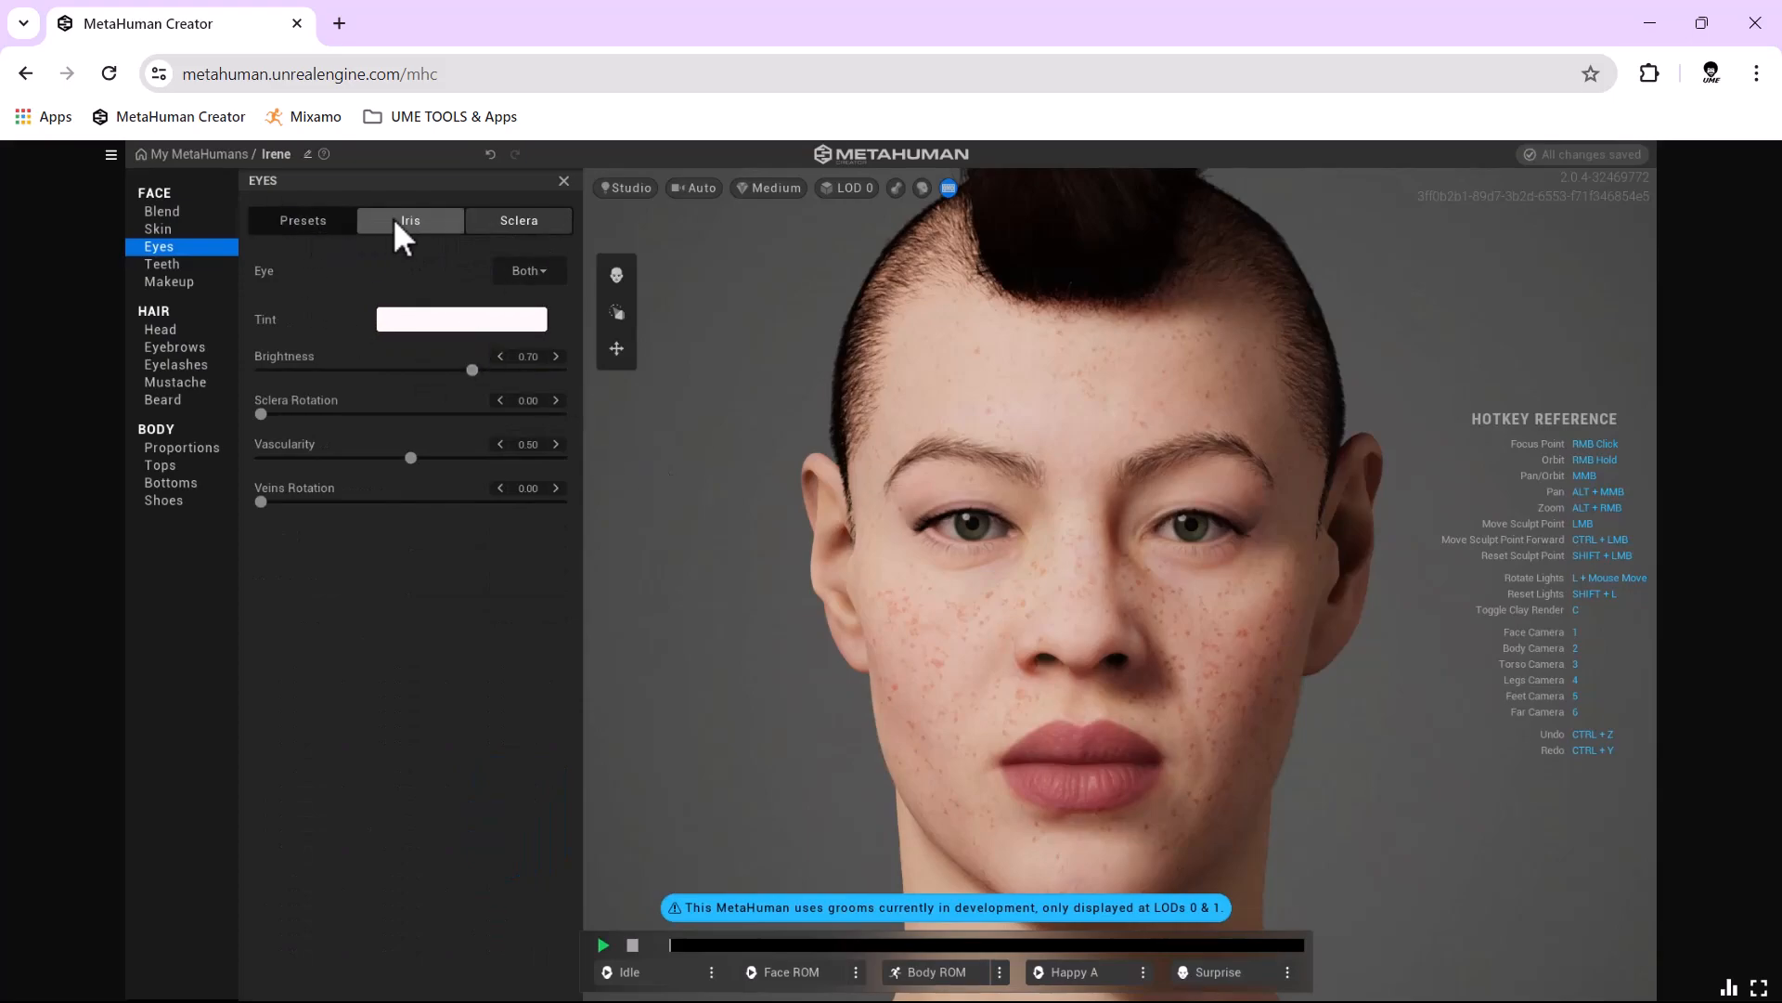
{"action": "left_click", "coordinate": [312, 221]}
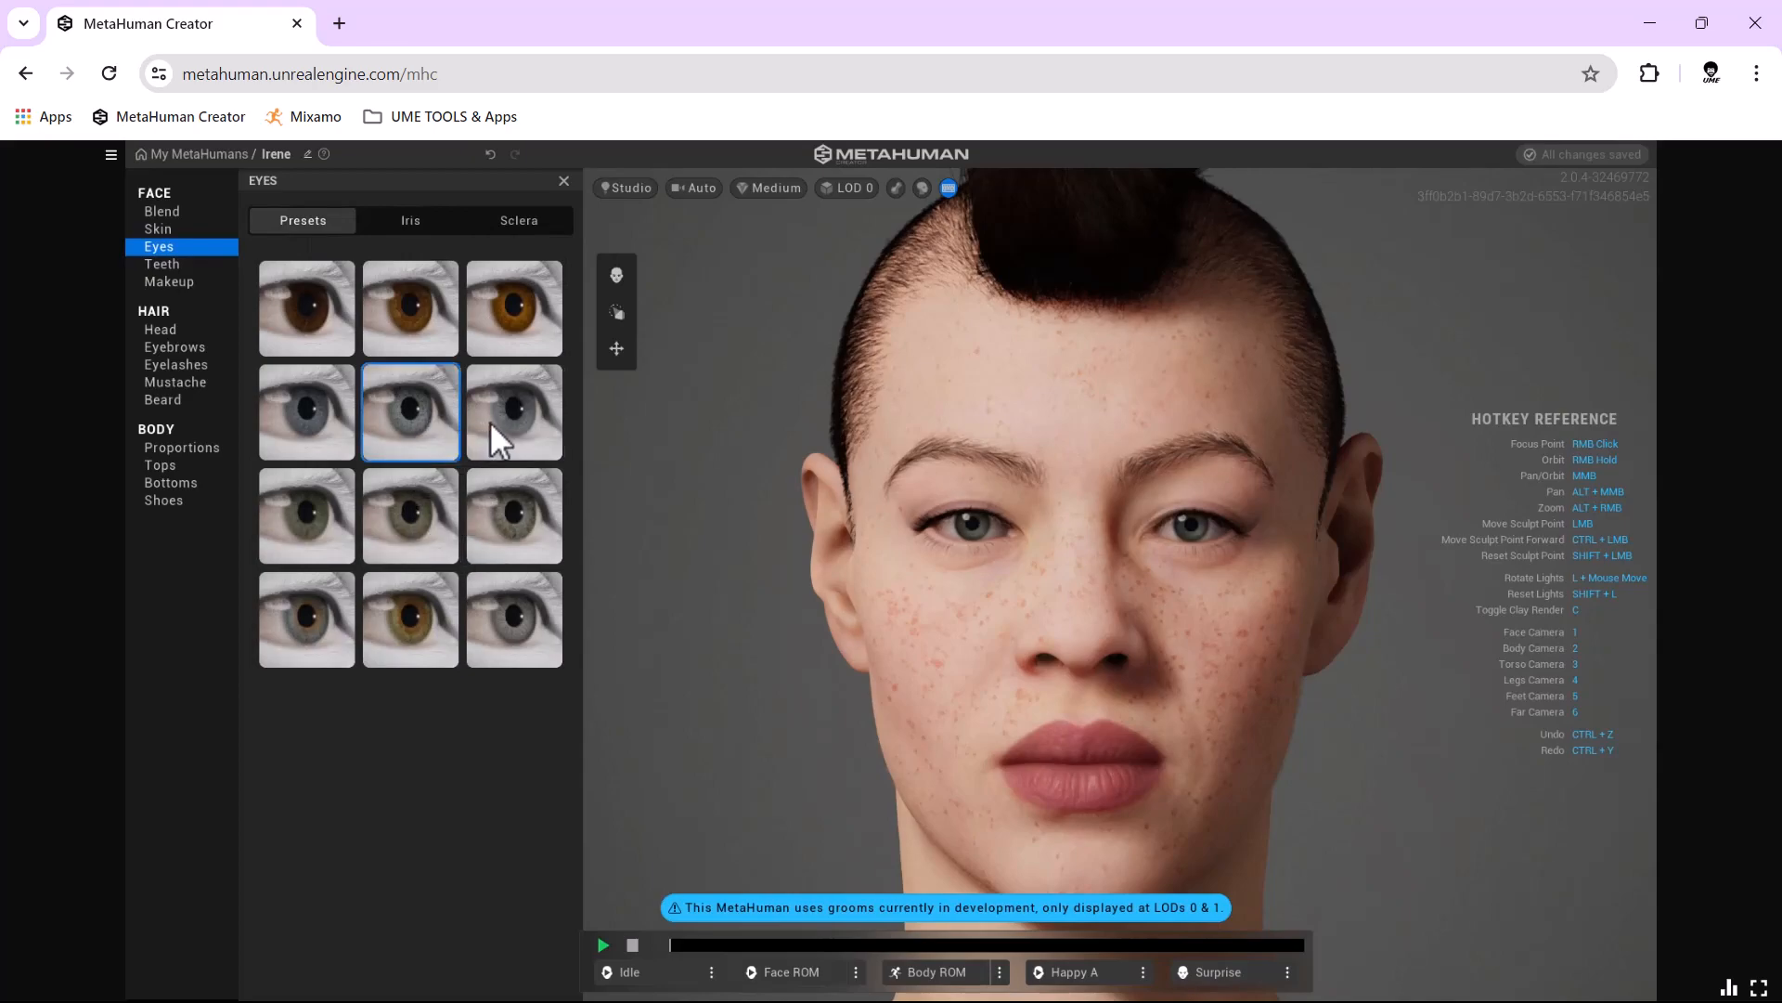
{"action": "left_click", "coordinate": [304, 410]}
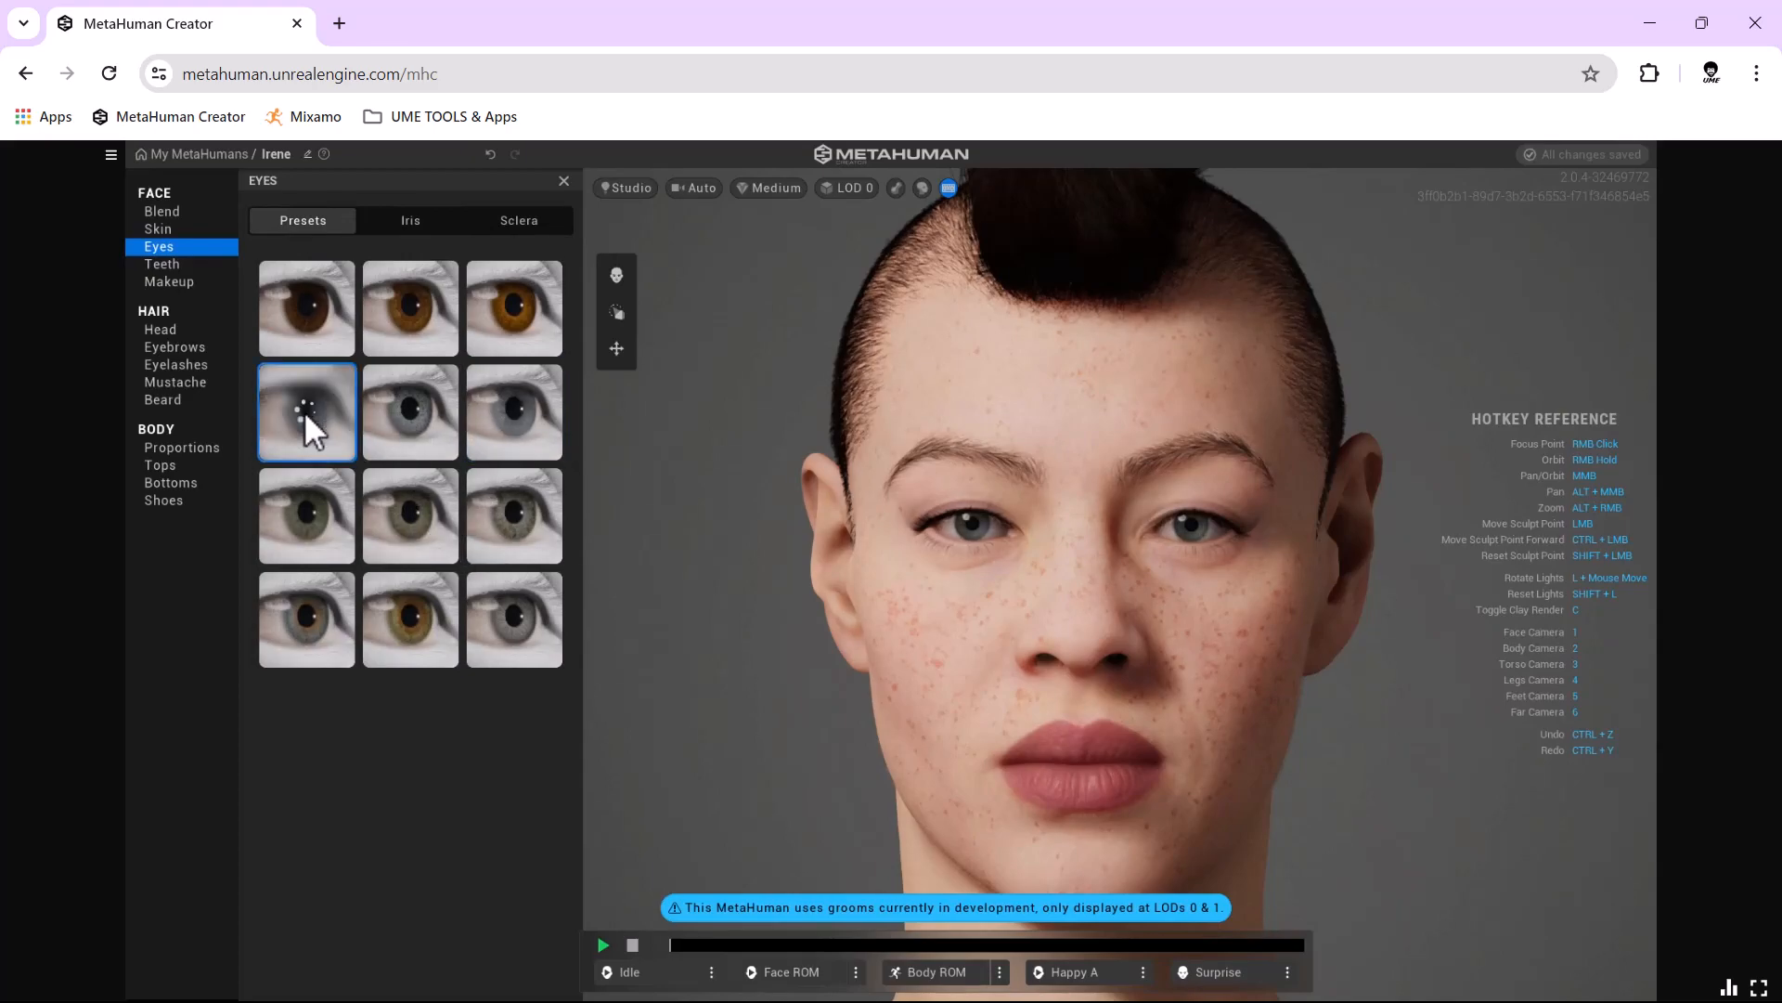
{"action": "left_click", "coordinate": [408, 413]}
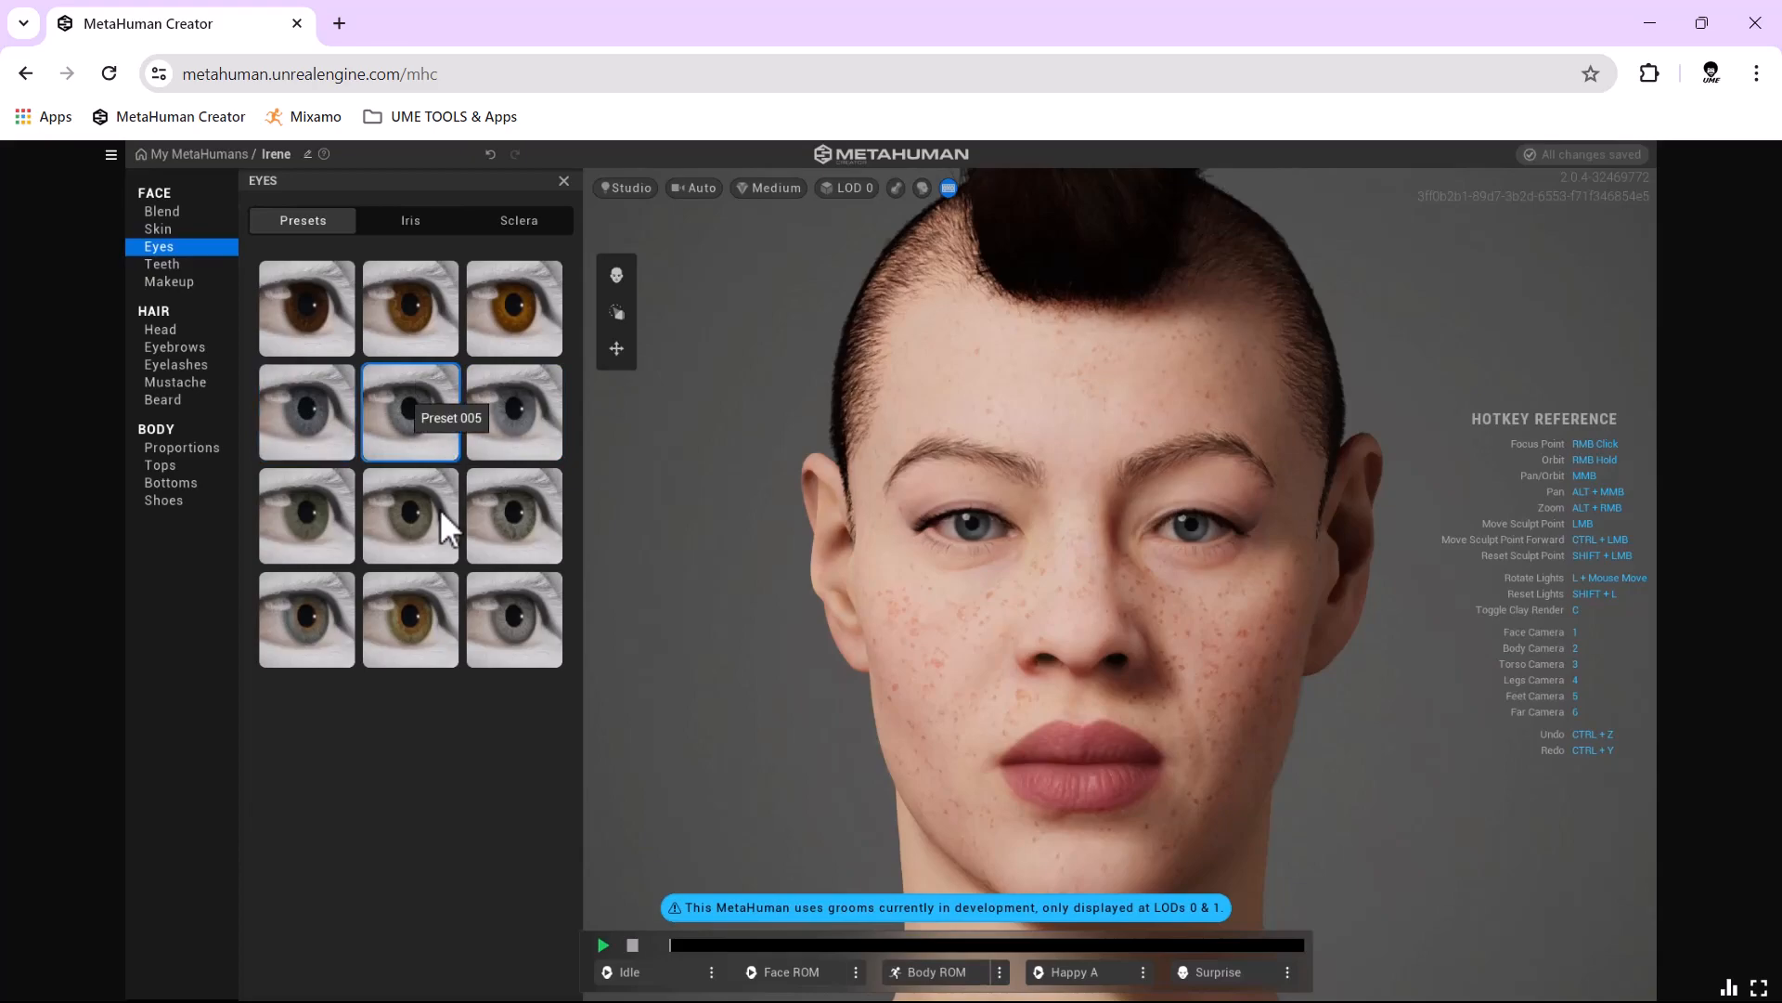
Increase the variation of the teeth and view the makeup foundation options.
{"action": "left_click", "coordinate": [170, 263]}
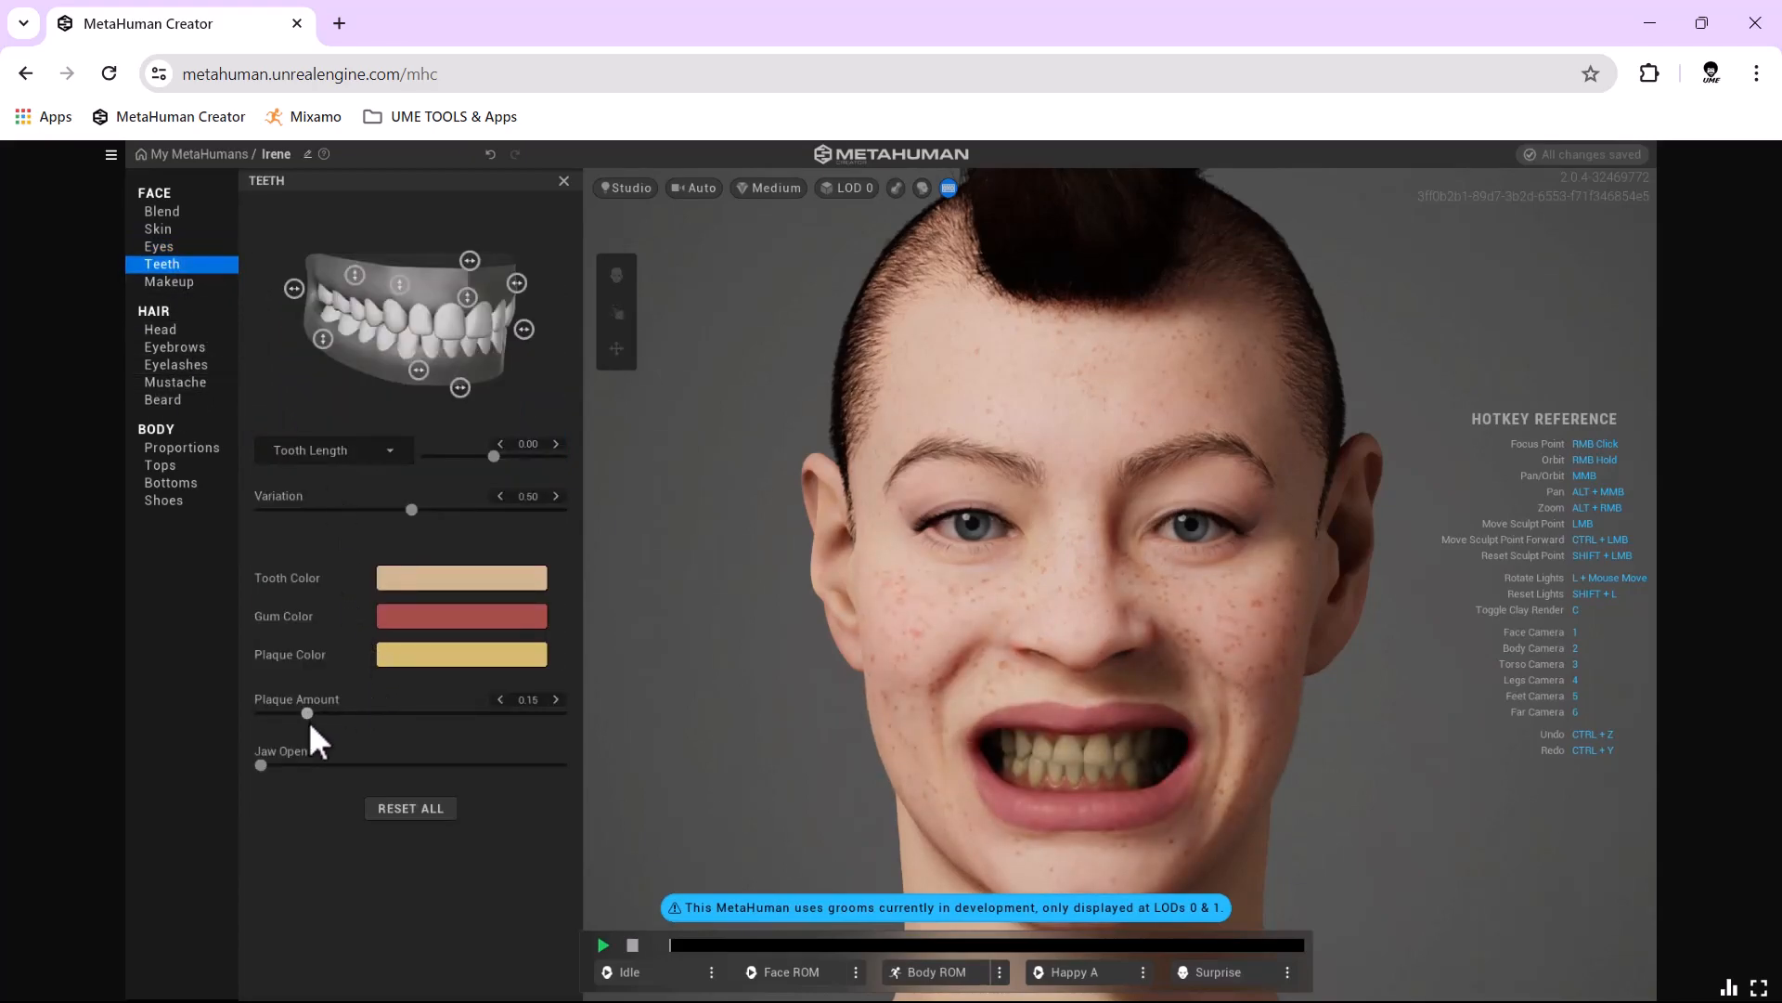
{"action": "left_click_drag", "start_coordinate": [413, 506], "coordinate": [475, 528]}
{"action": "left_click", "coordinate": [155, 284]}
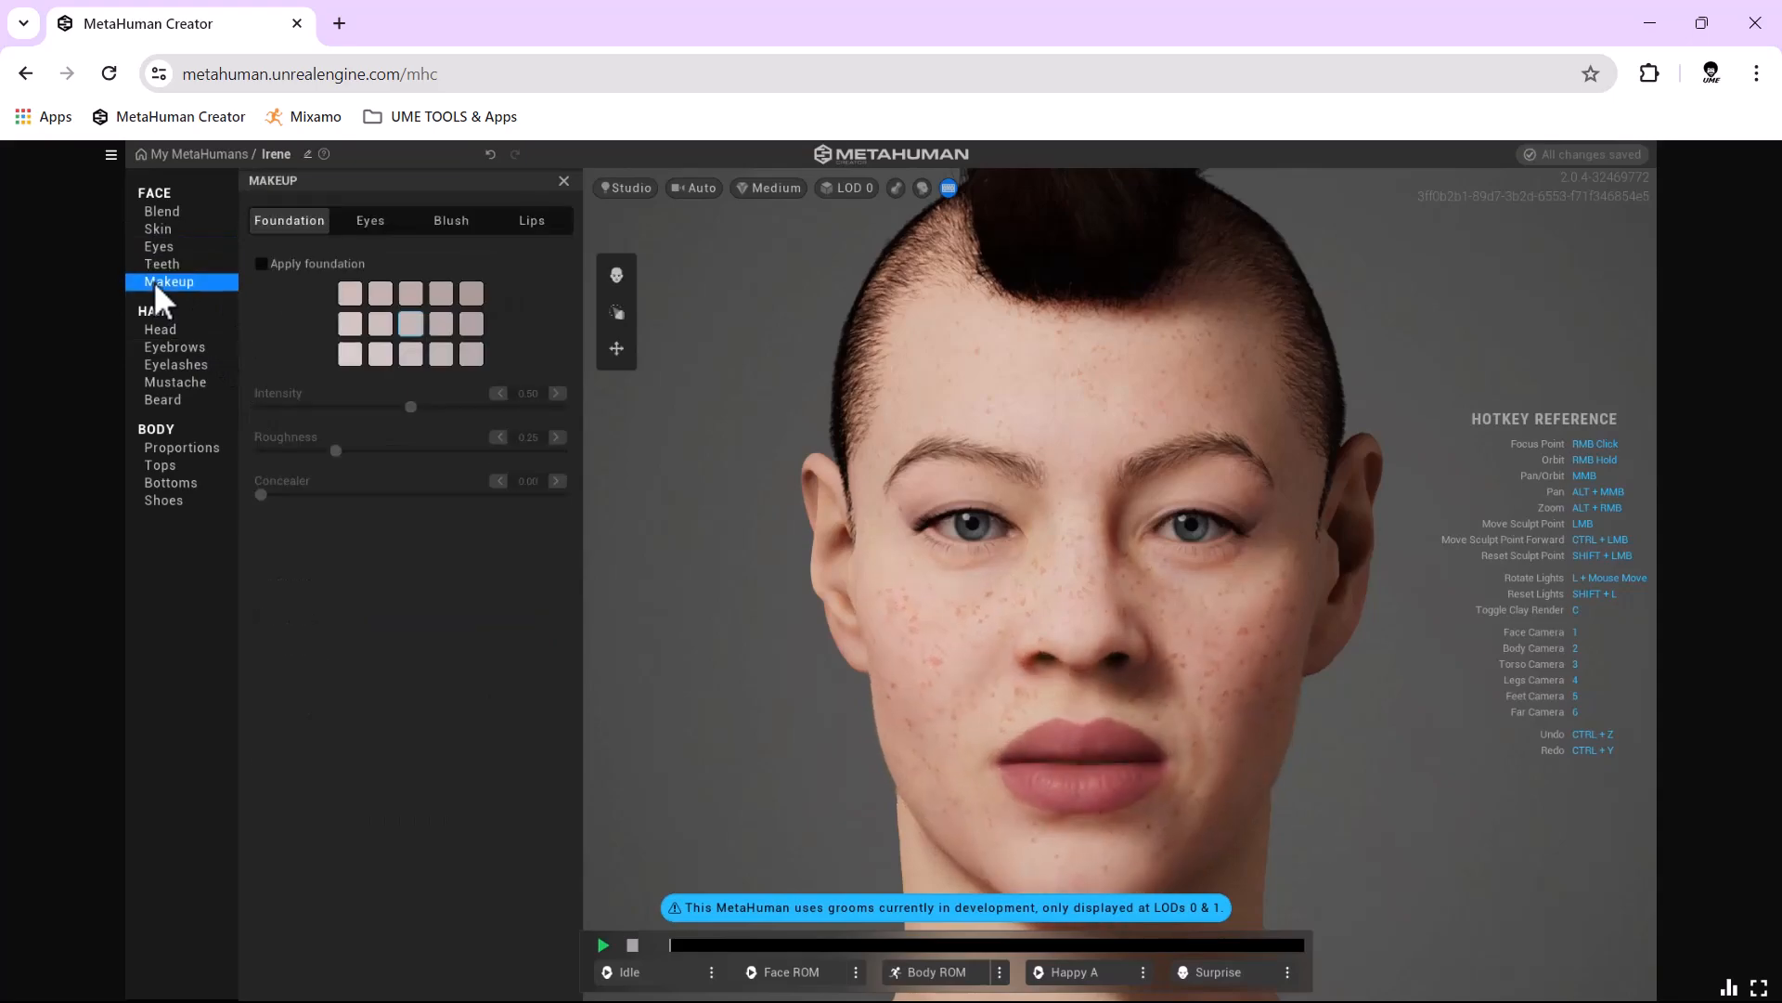
{"action": "left_click", "coordinate": [190, 248]}
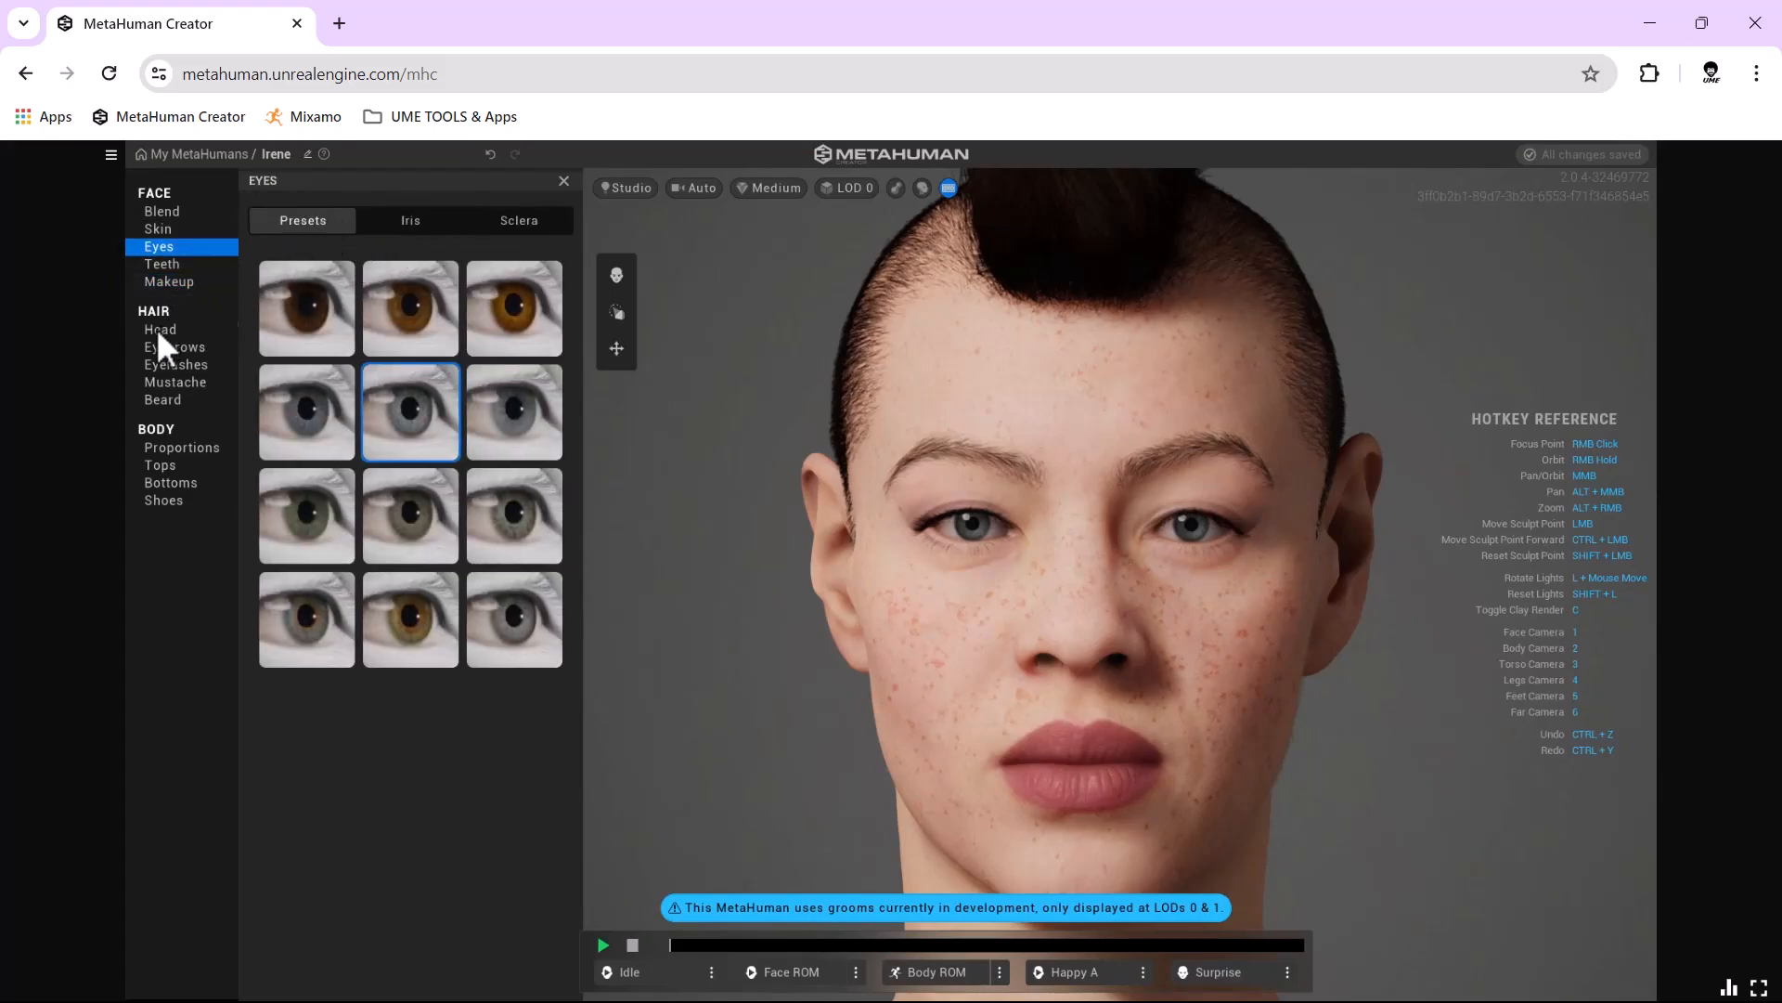
Apply the Cat Eye makeup style to the eyes after trying None, Dramatic Smudge, Double Mod and other styles.
{"action": "left_click", "coordinate": [175, 278]}
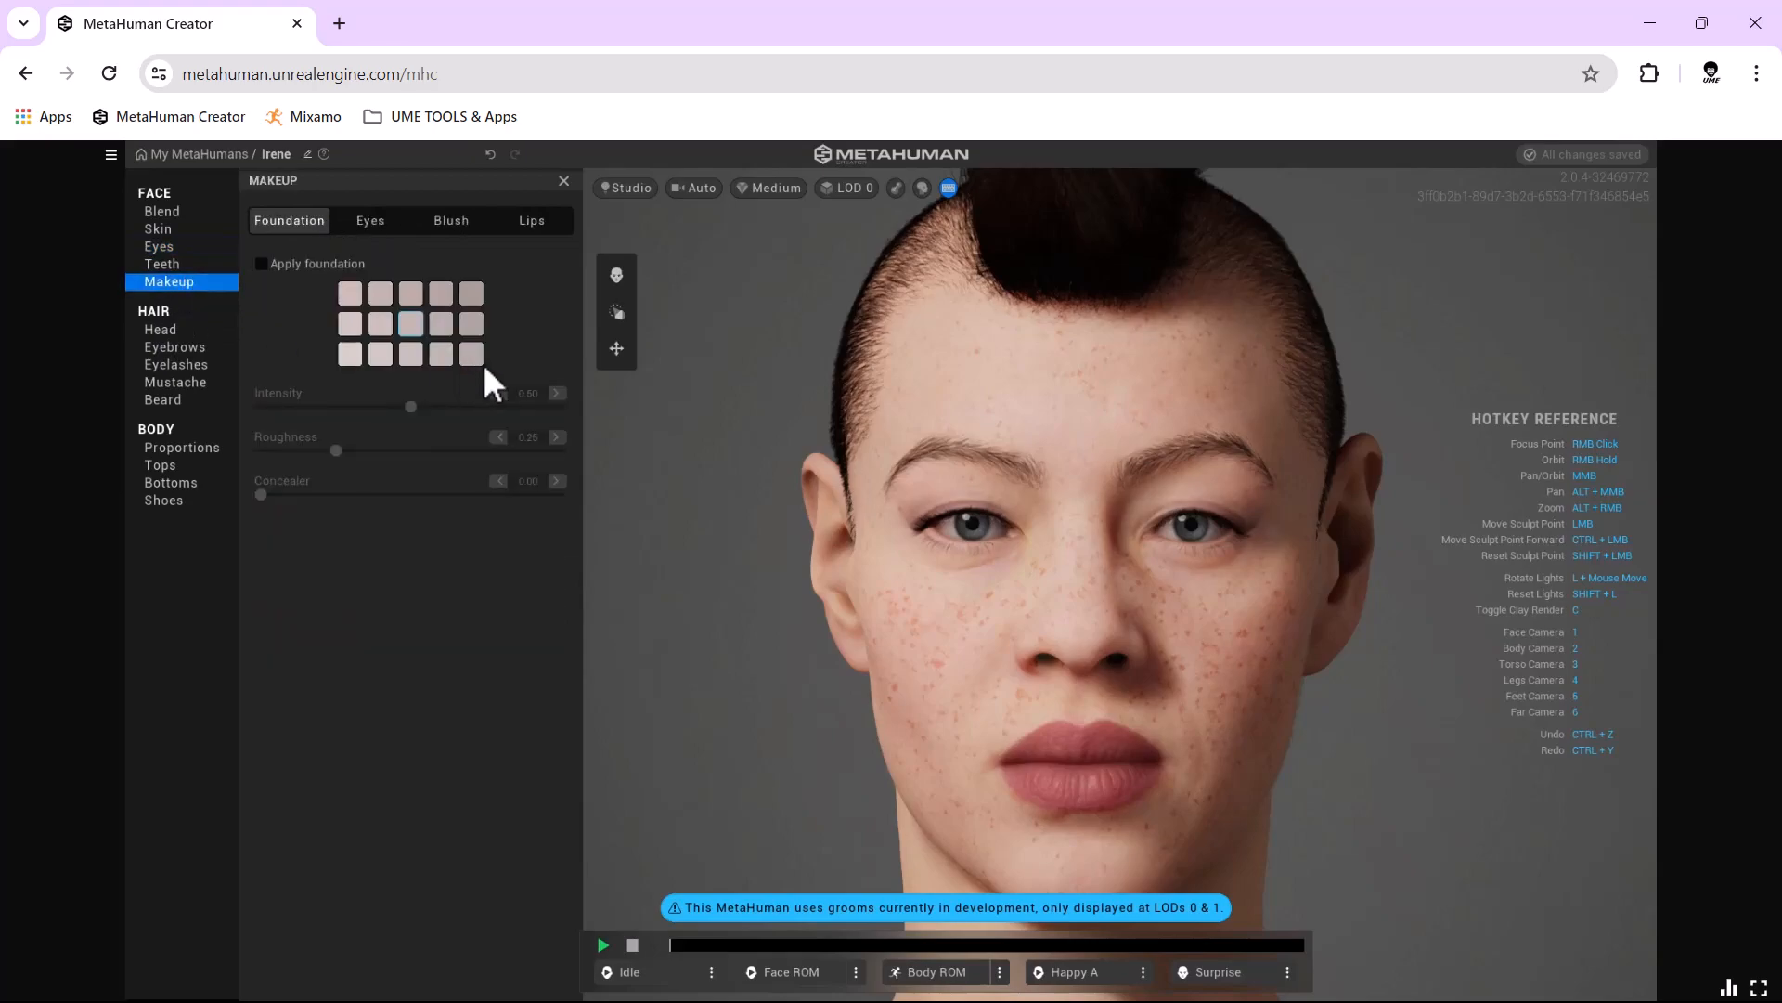
{"action": "left_click", "coordinate": [372, 227]}
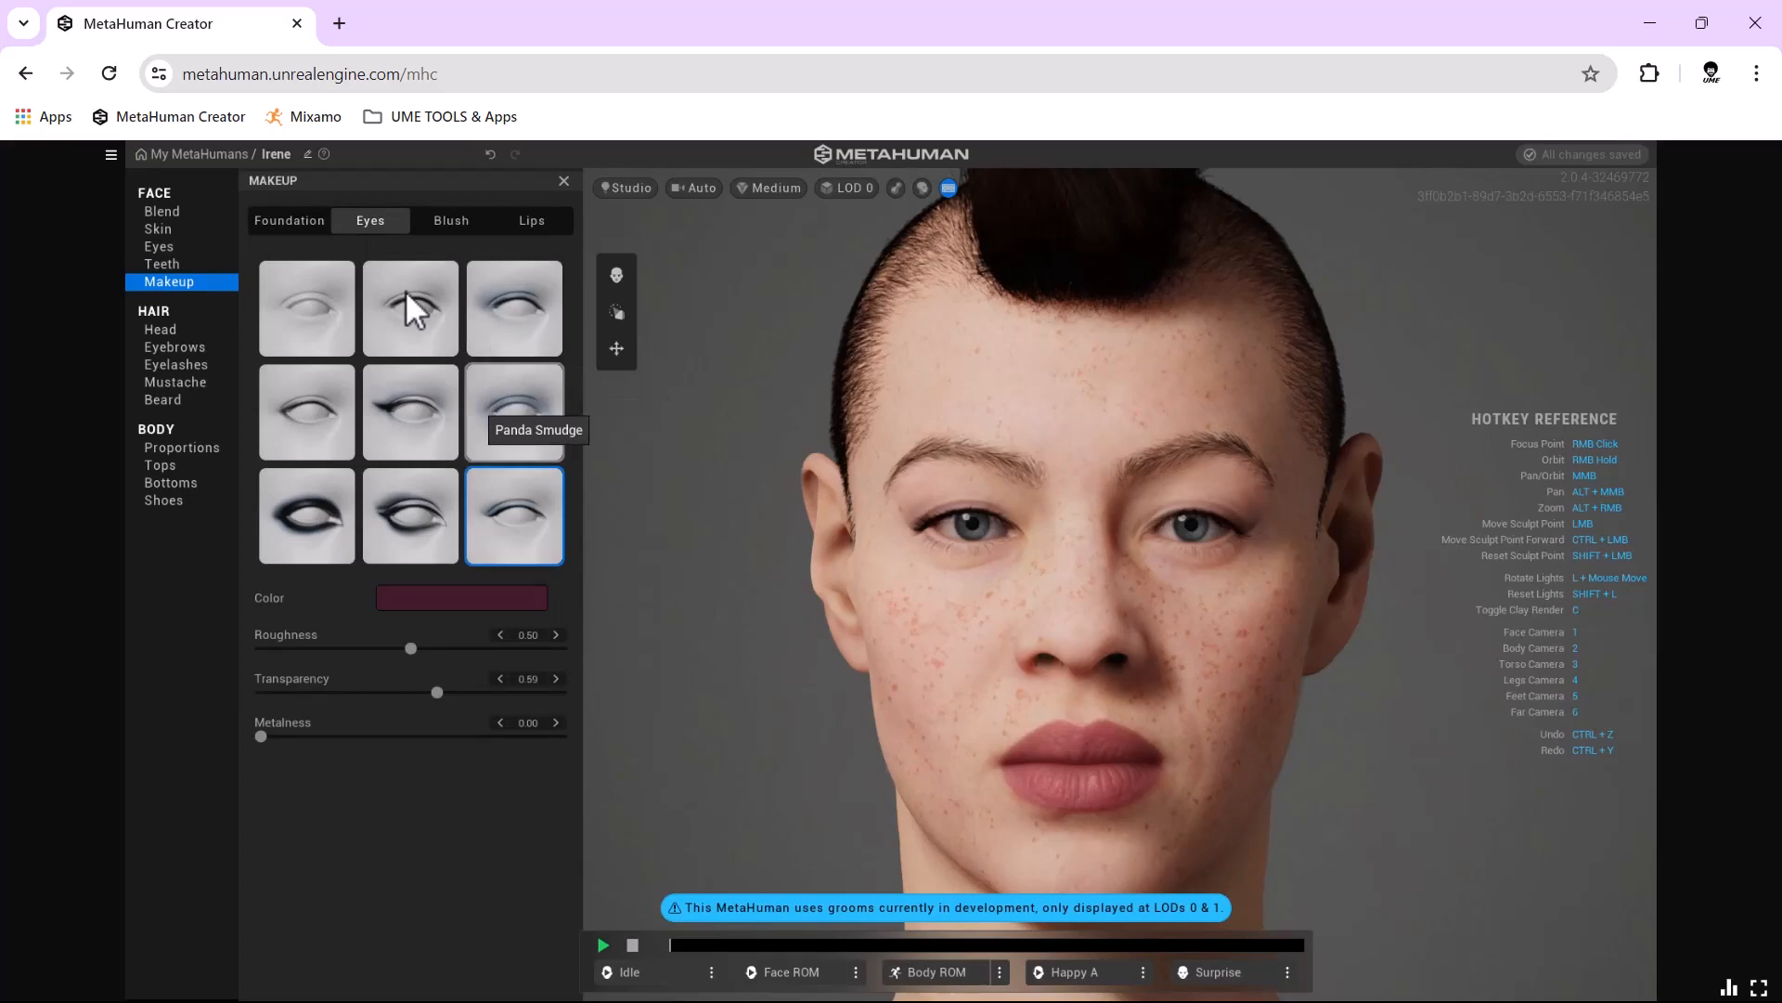
{"action": "left_click", "coordinate": [319, 305]}
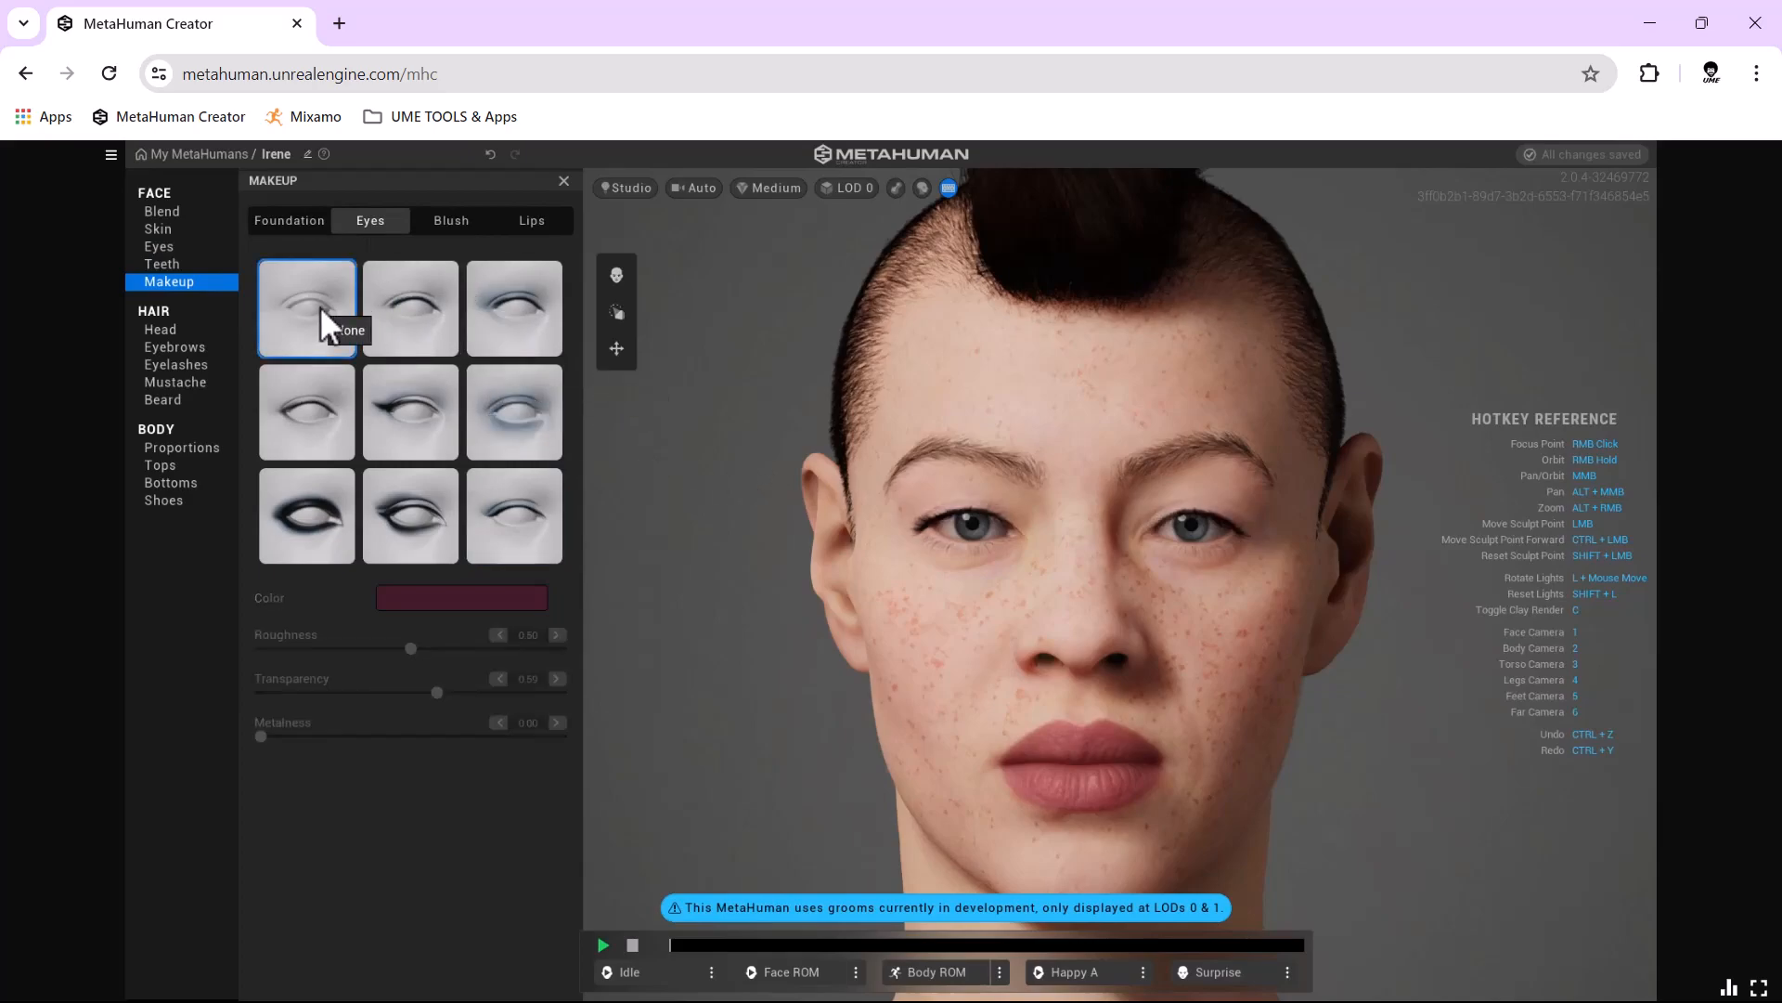
{"action": "left_click", "coordinate": [414, 310]}
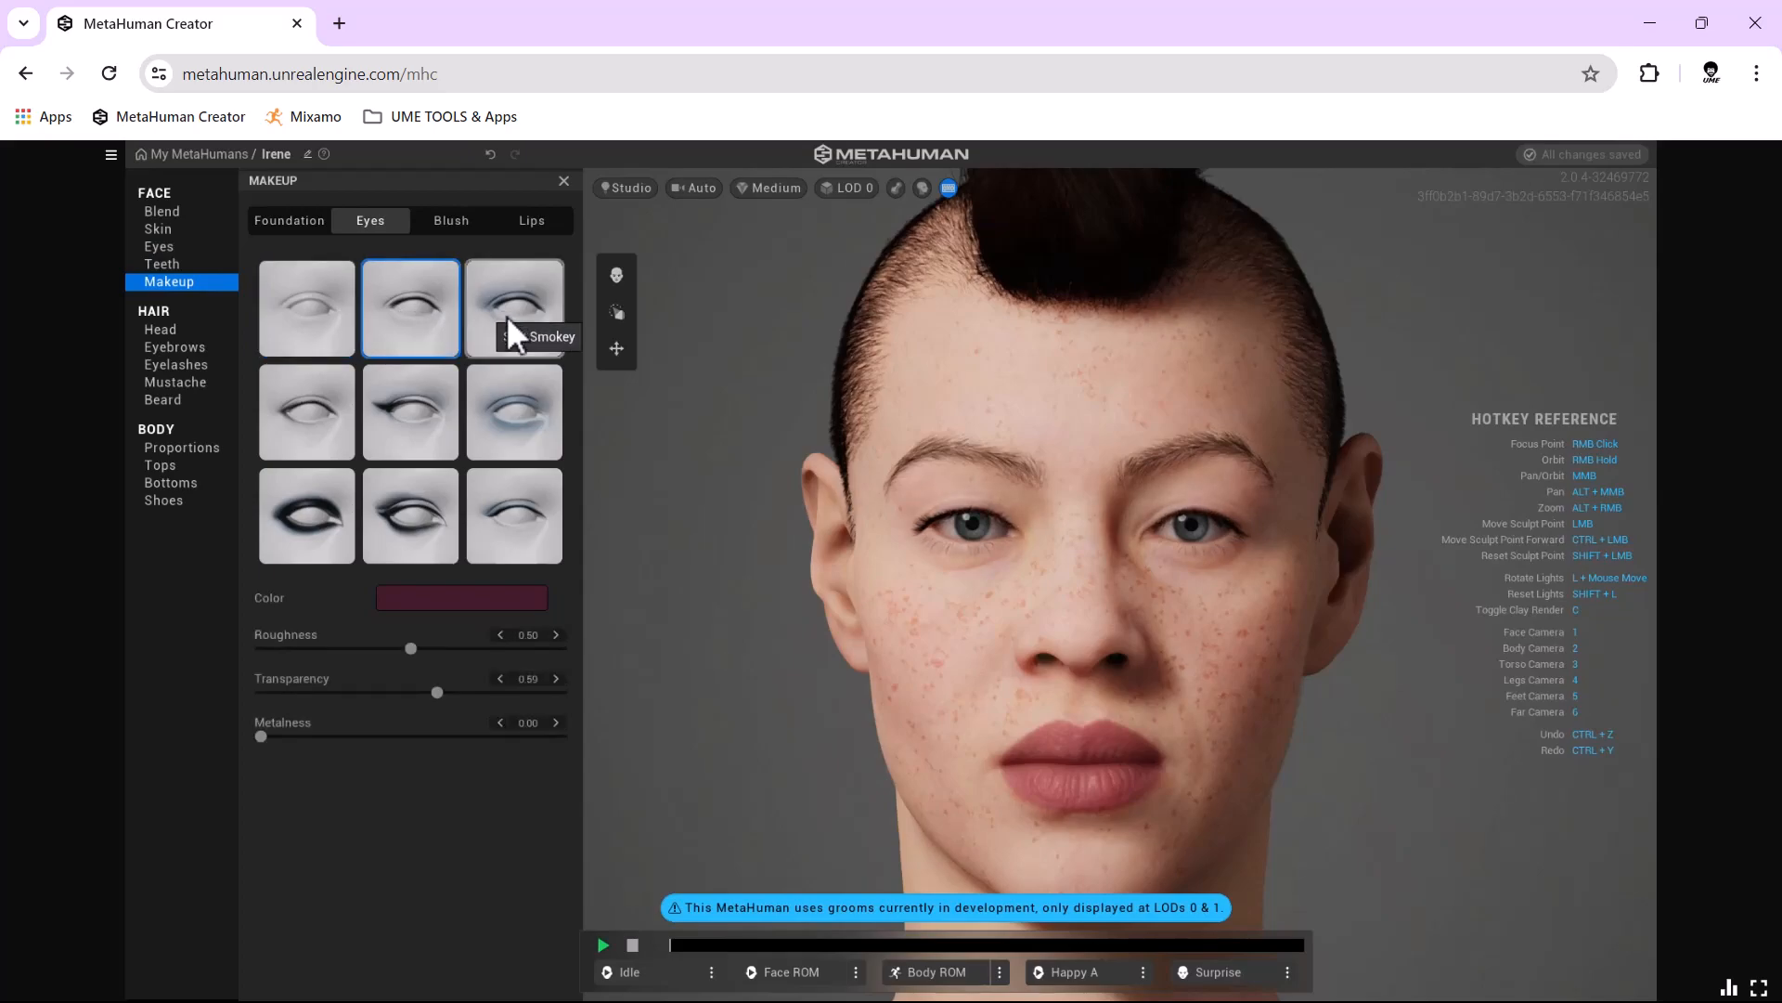
{"action": "left_click", "coordinate": [446, 393]}
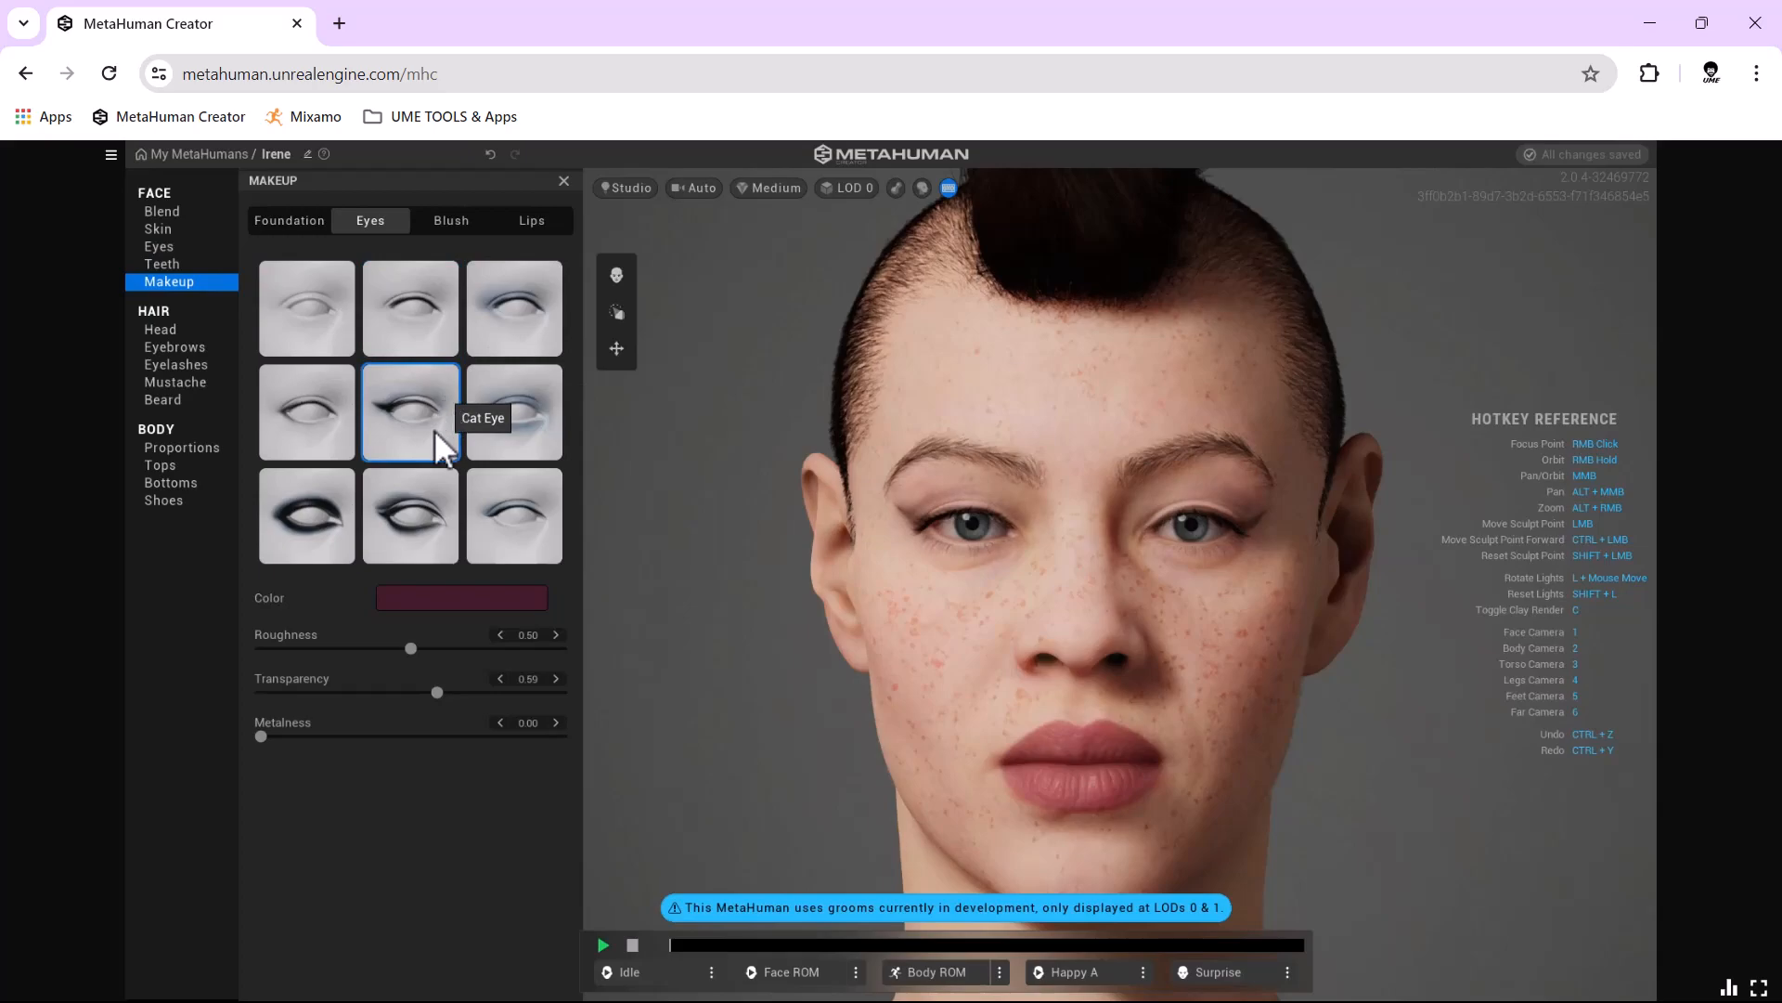
{"action": "left_click", "coordinate": [324, 514]}
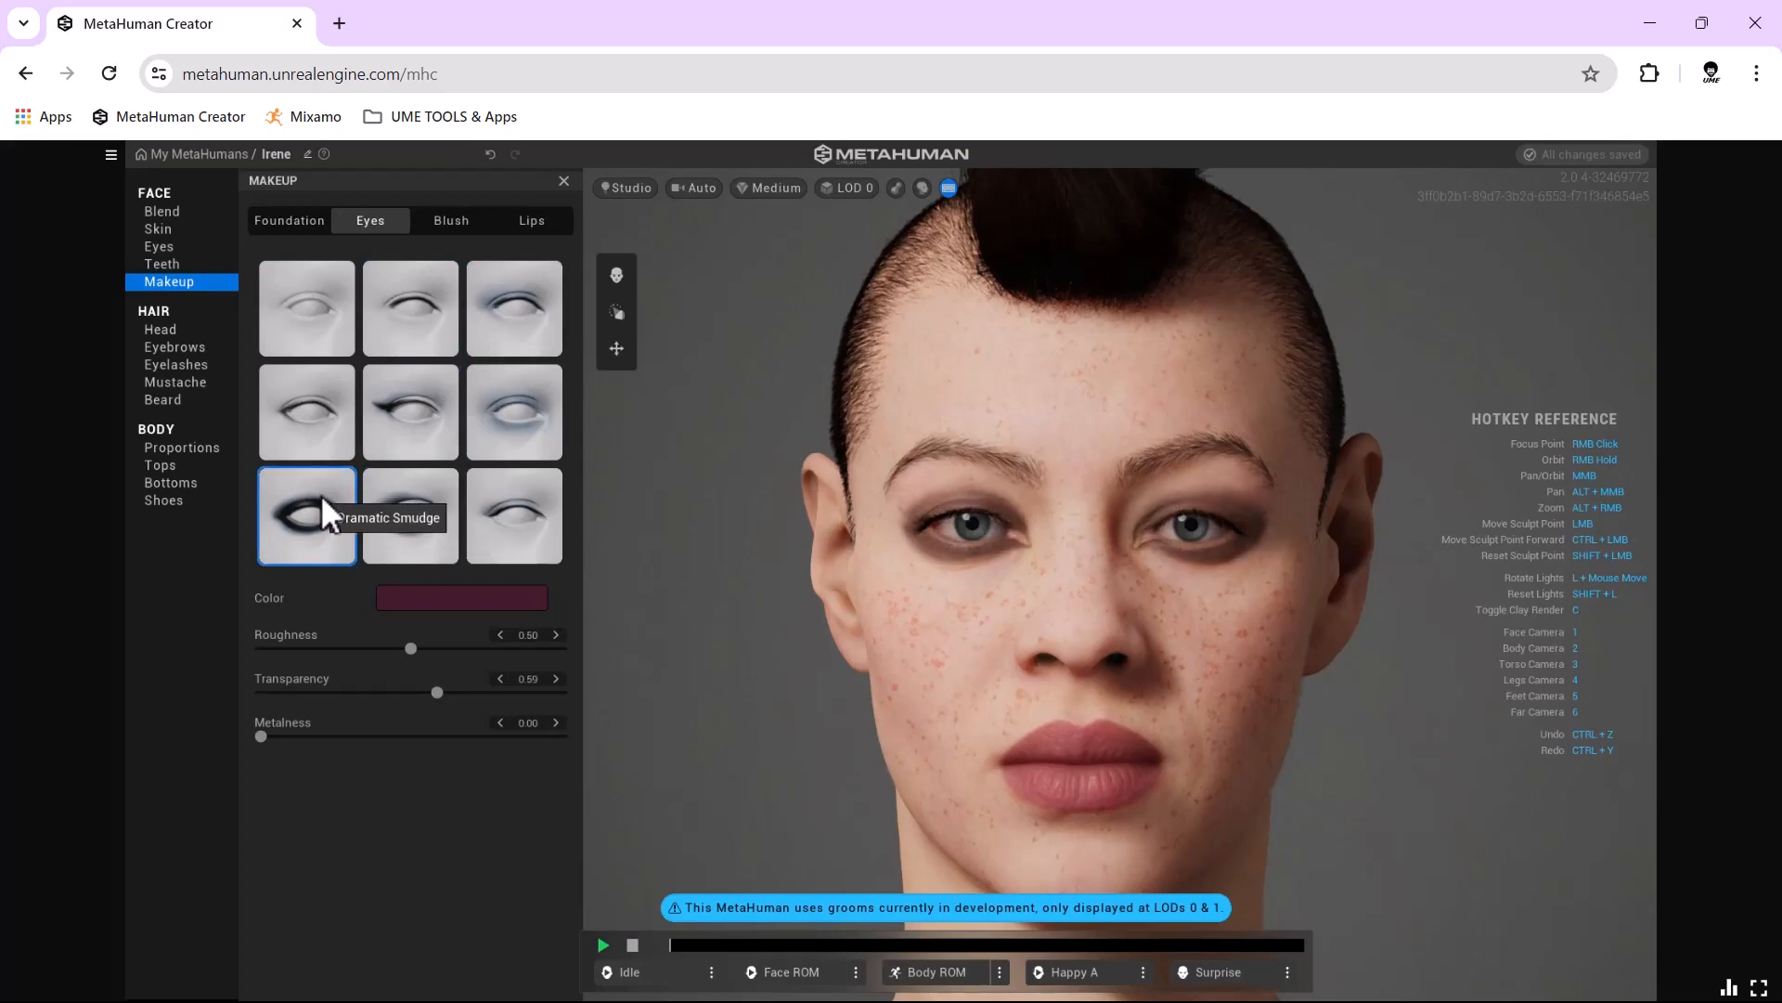
{"action": "left_click", "coordinate": [403, 488]}
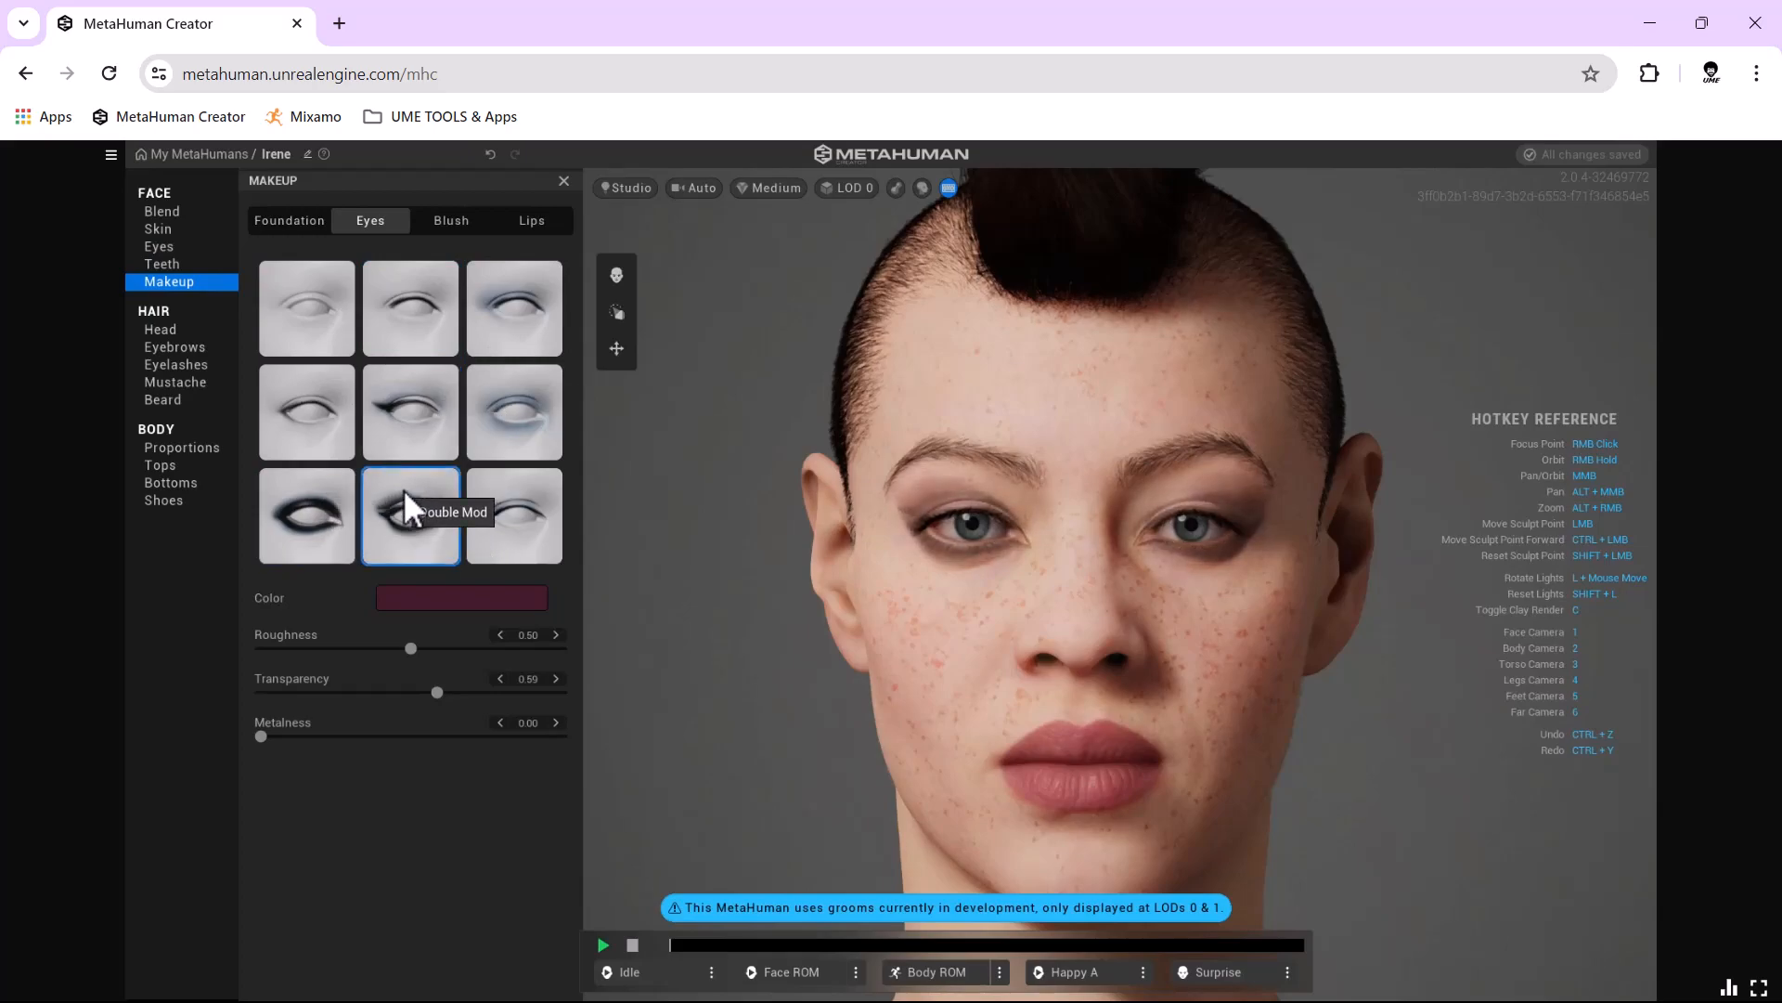
{"action": "left_click", "coordinate": [508, 501]}
{"action": "left_click", "coordinate": [445, 427]}
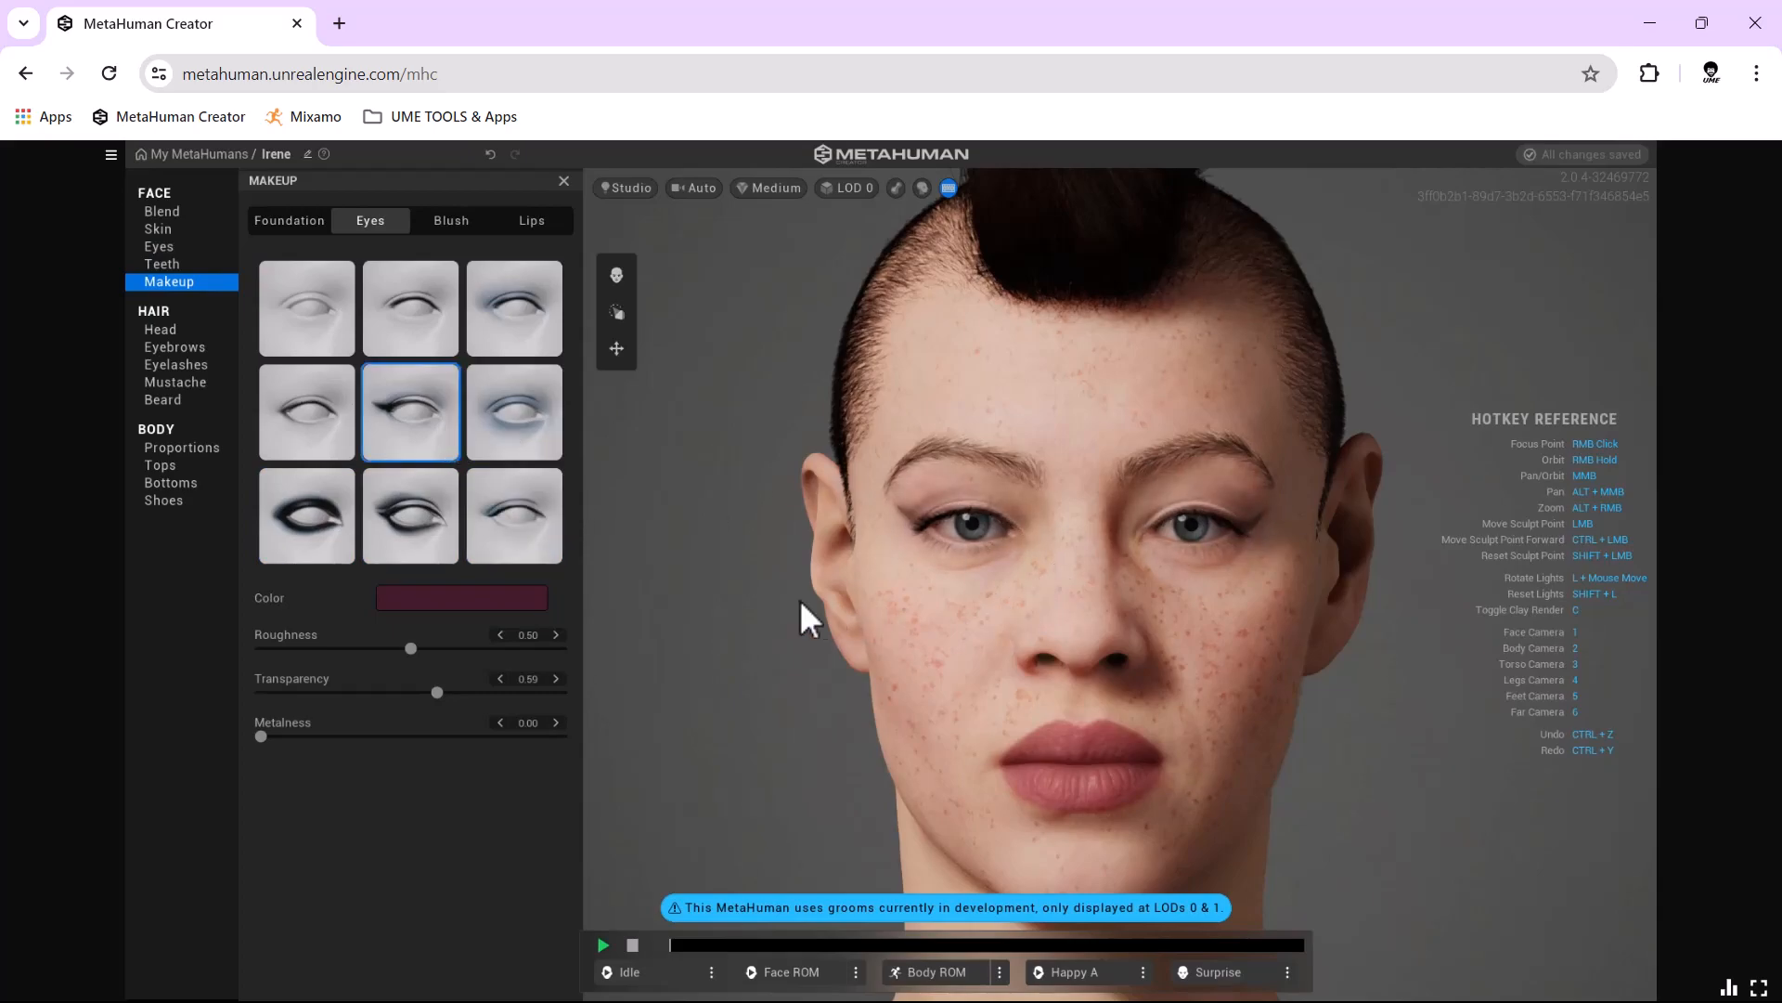
Try the short afro, long afro and Long Messy hairstyles on the head.
{"action": "left_click", "coordinate": [186, 330]}
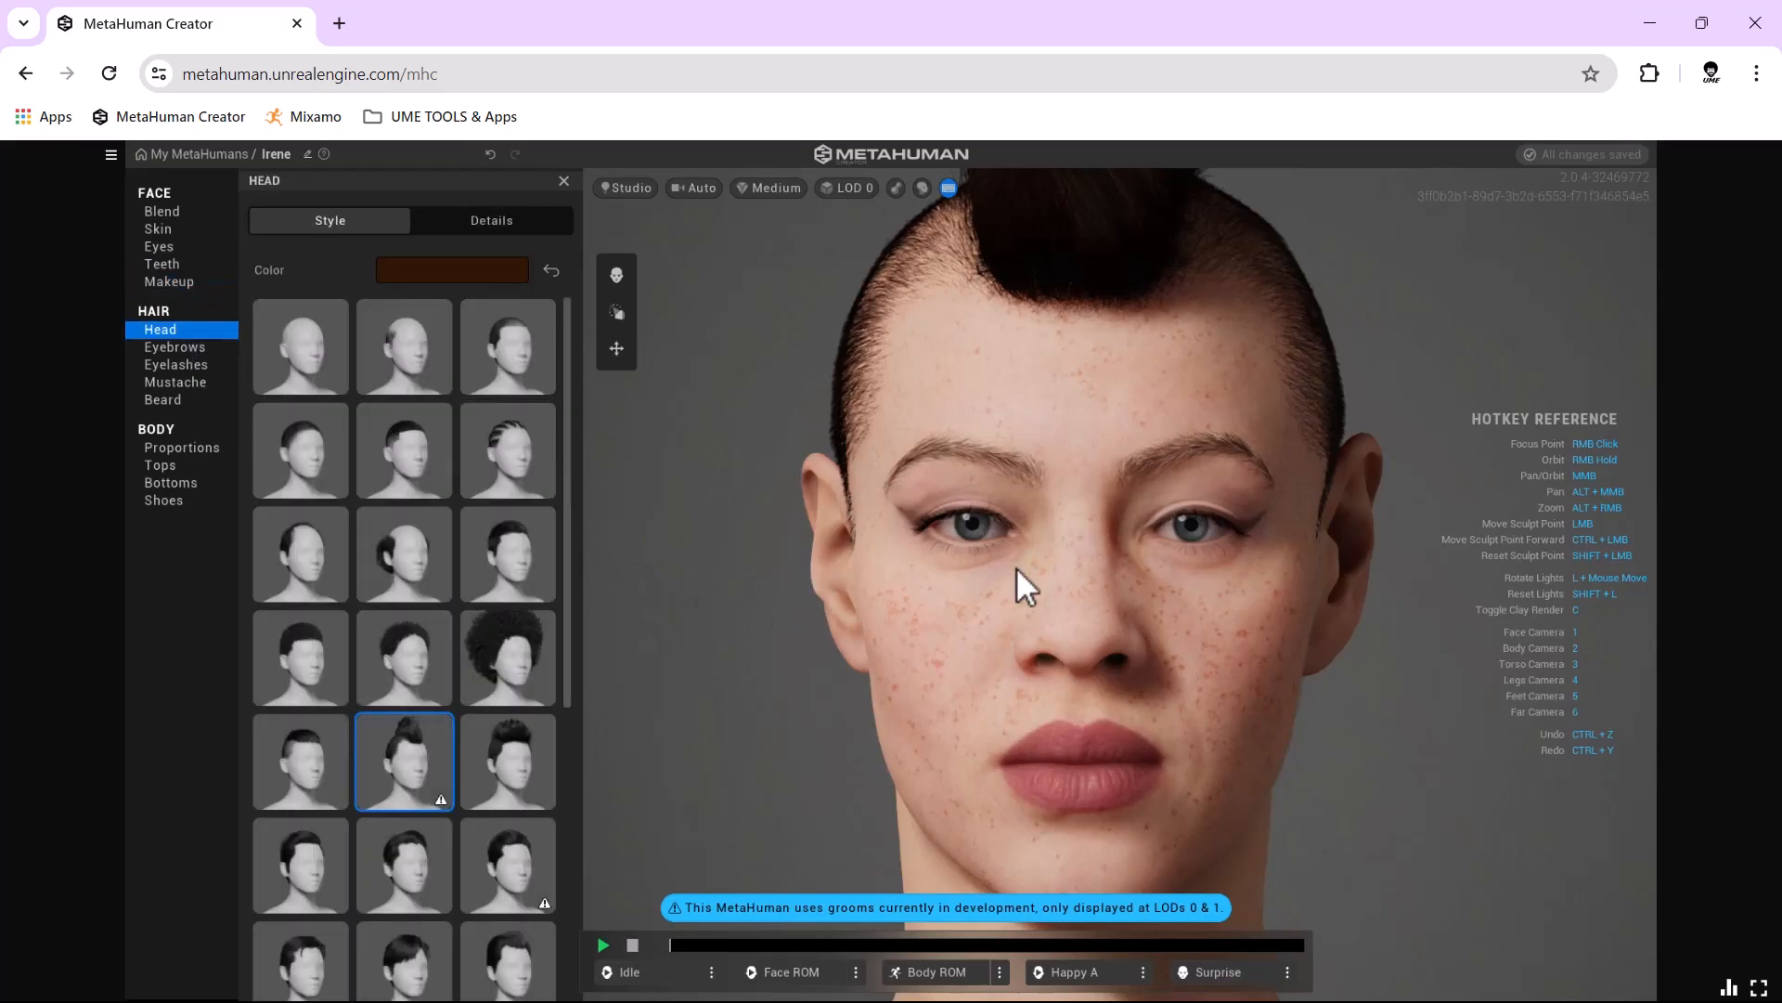
{"action": "left_click", "coordinate": [388, 641]}
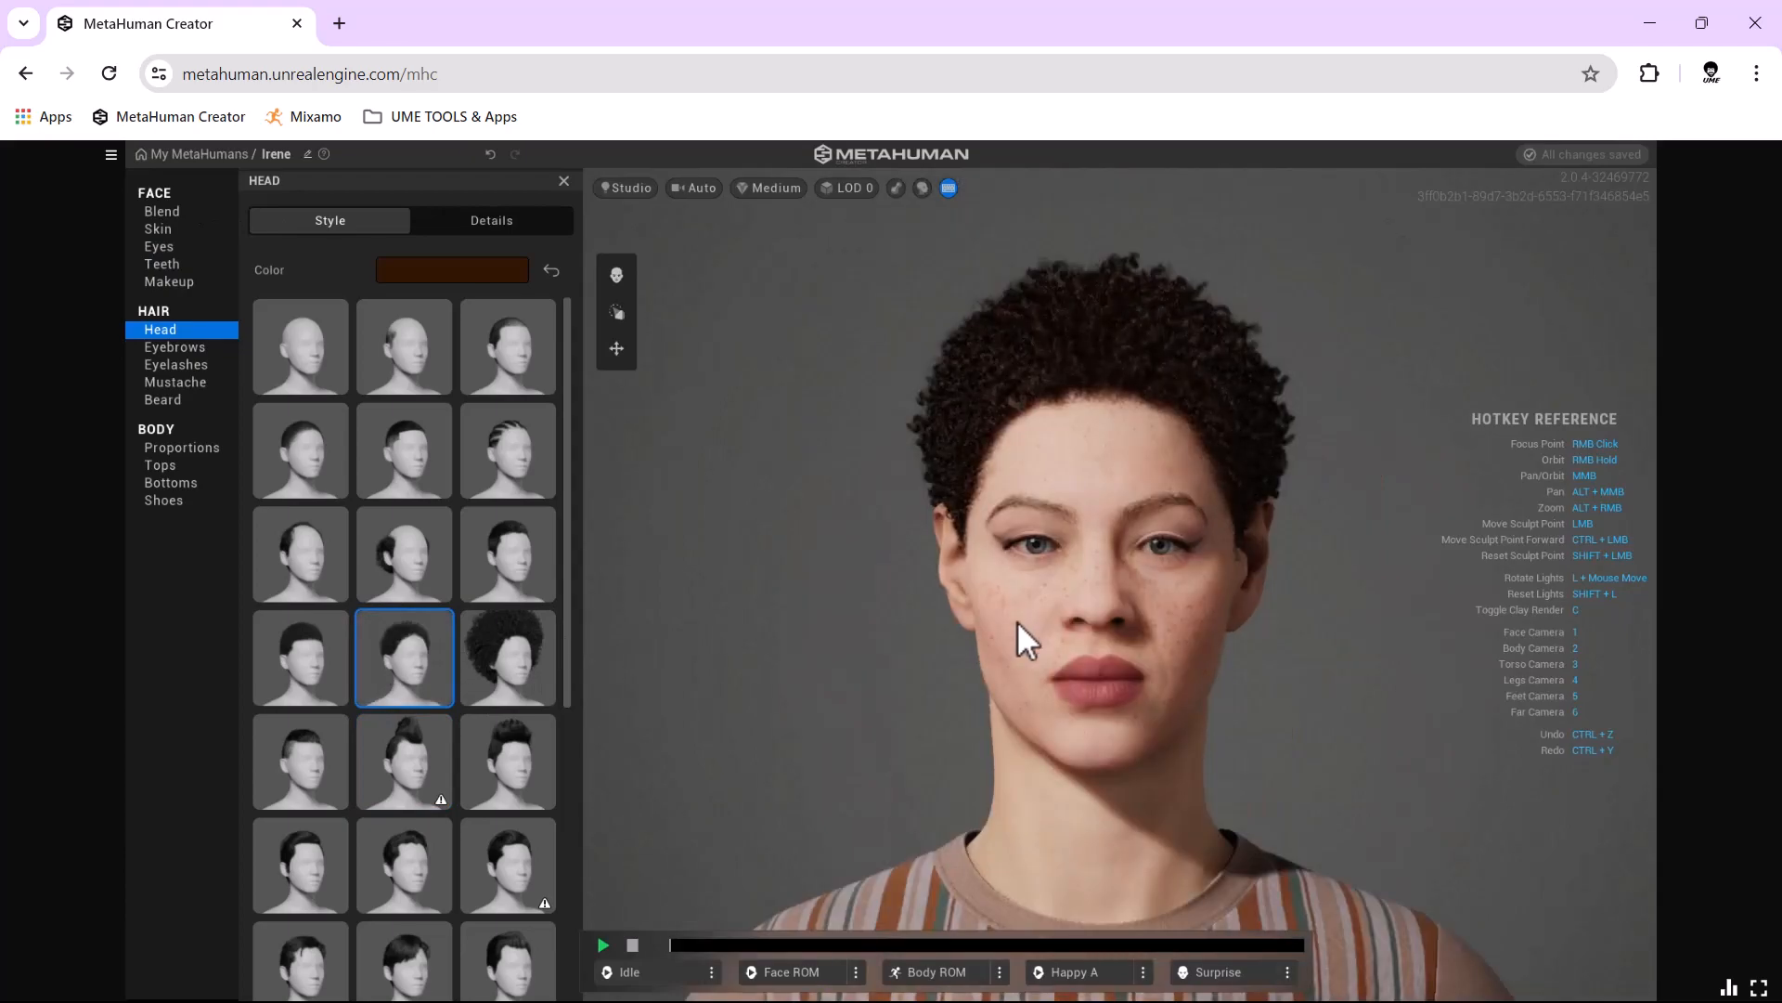
{"action": "left_click", "coordinate": [531, 659]}
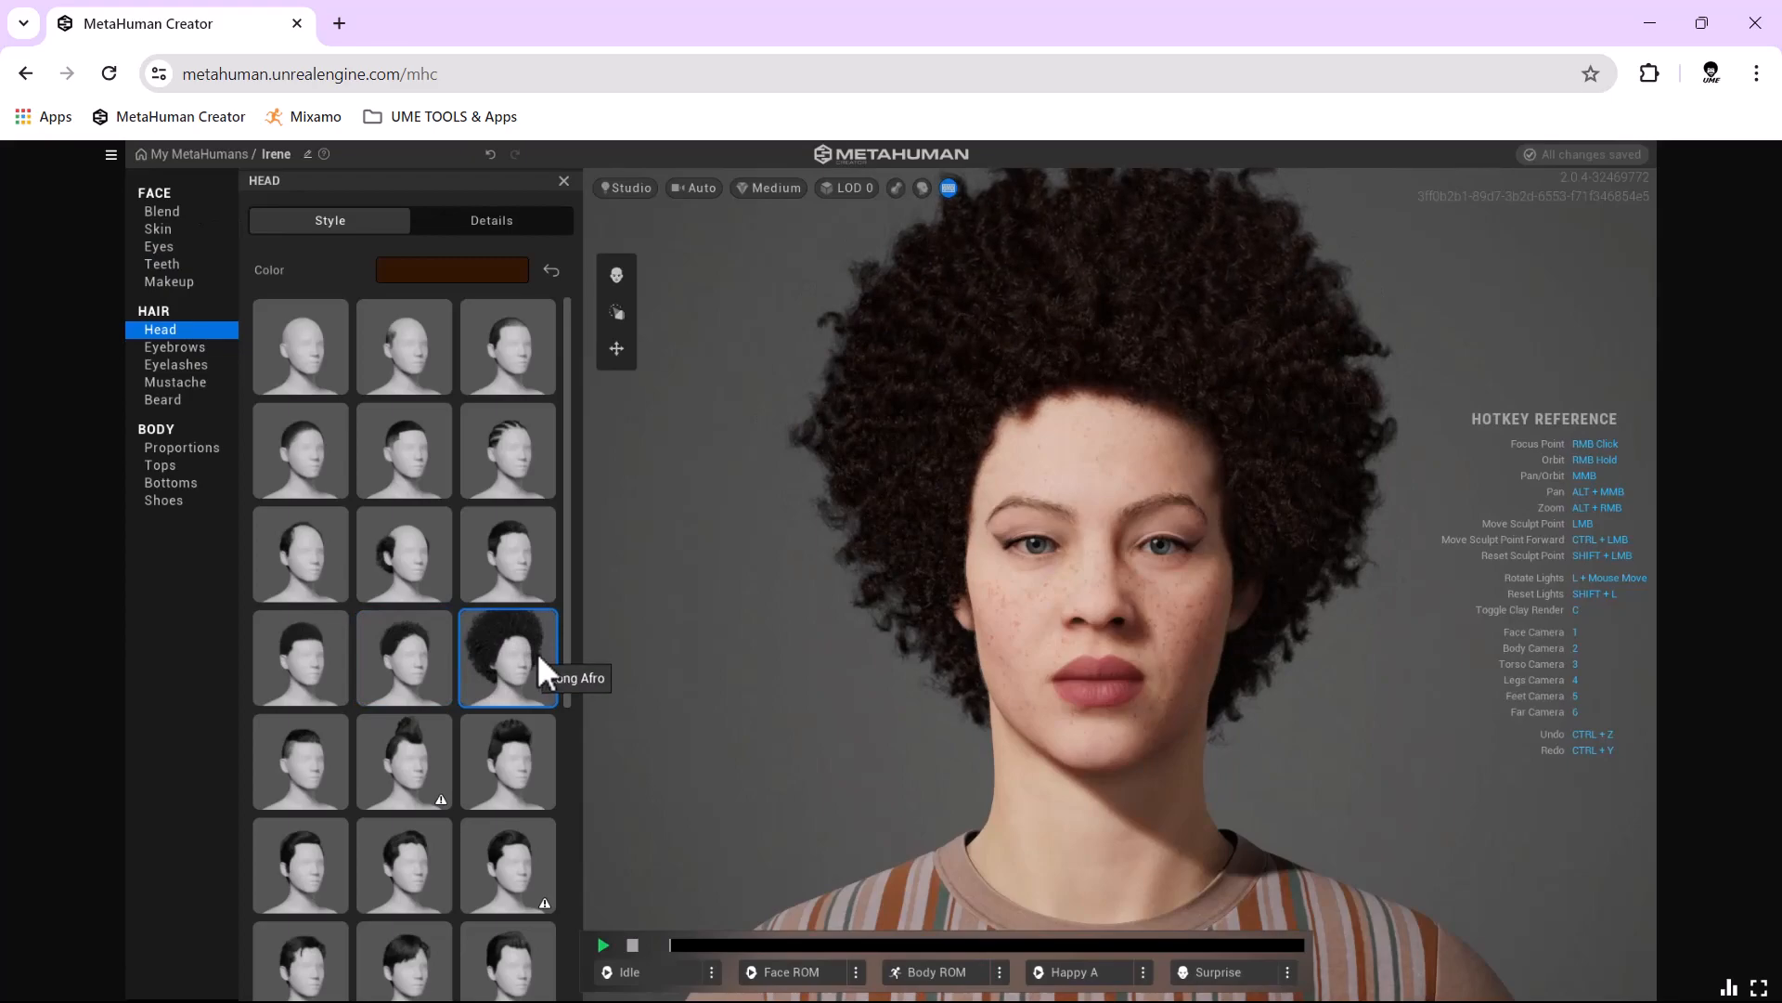
{"action": "scroll", "coordinate": [475, 715], "scroll_direction": "down", "scroll_amount": 3}
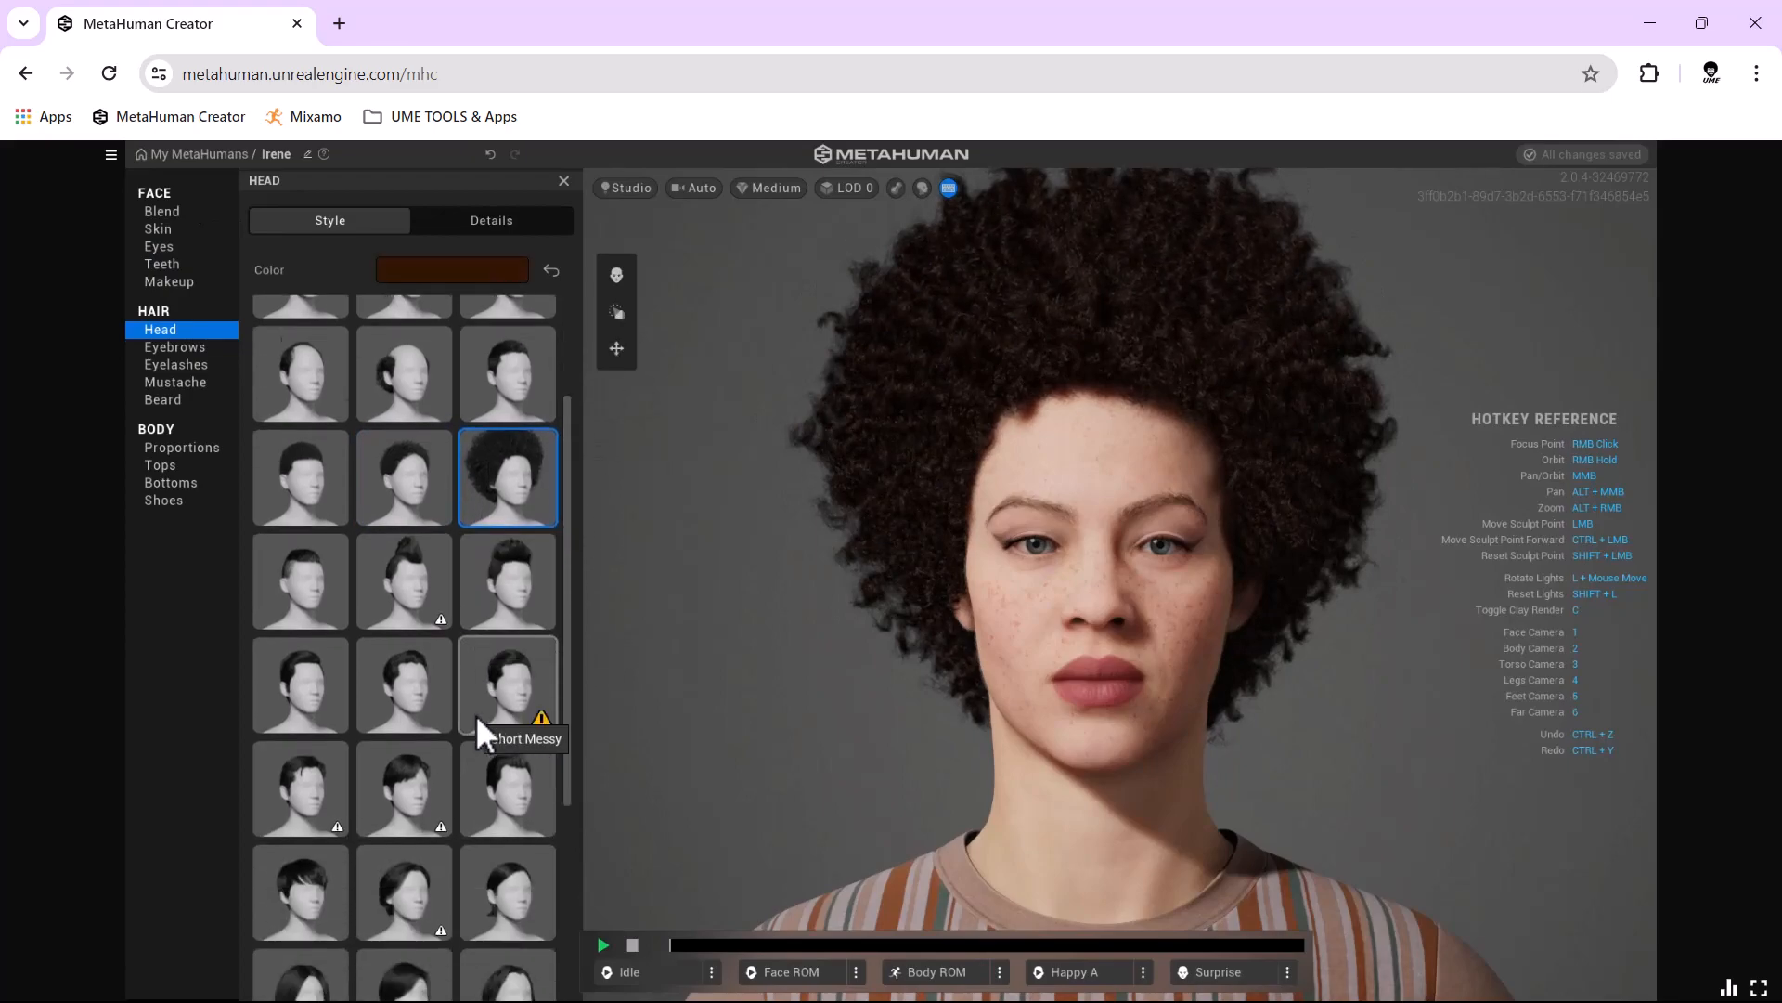
{"action": "scroll", "coordinate": [475, 715], "scroll_direction": "down", "scroll_amount": 2}
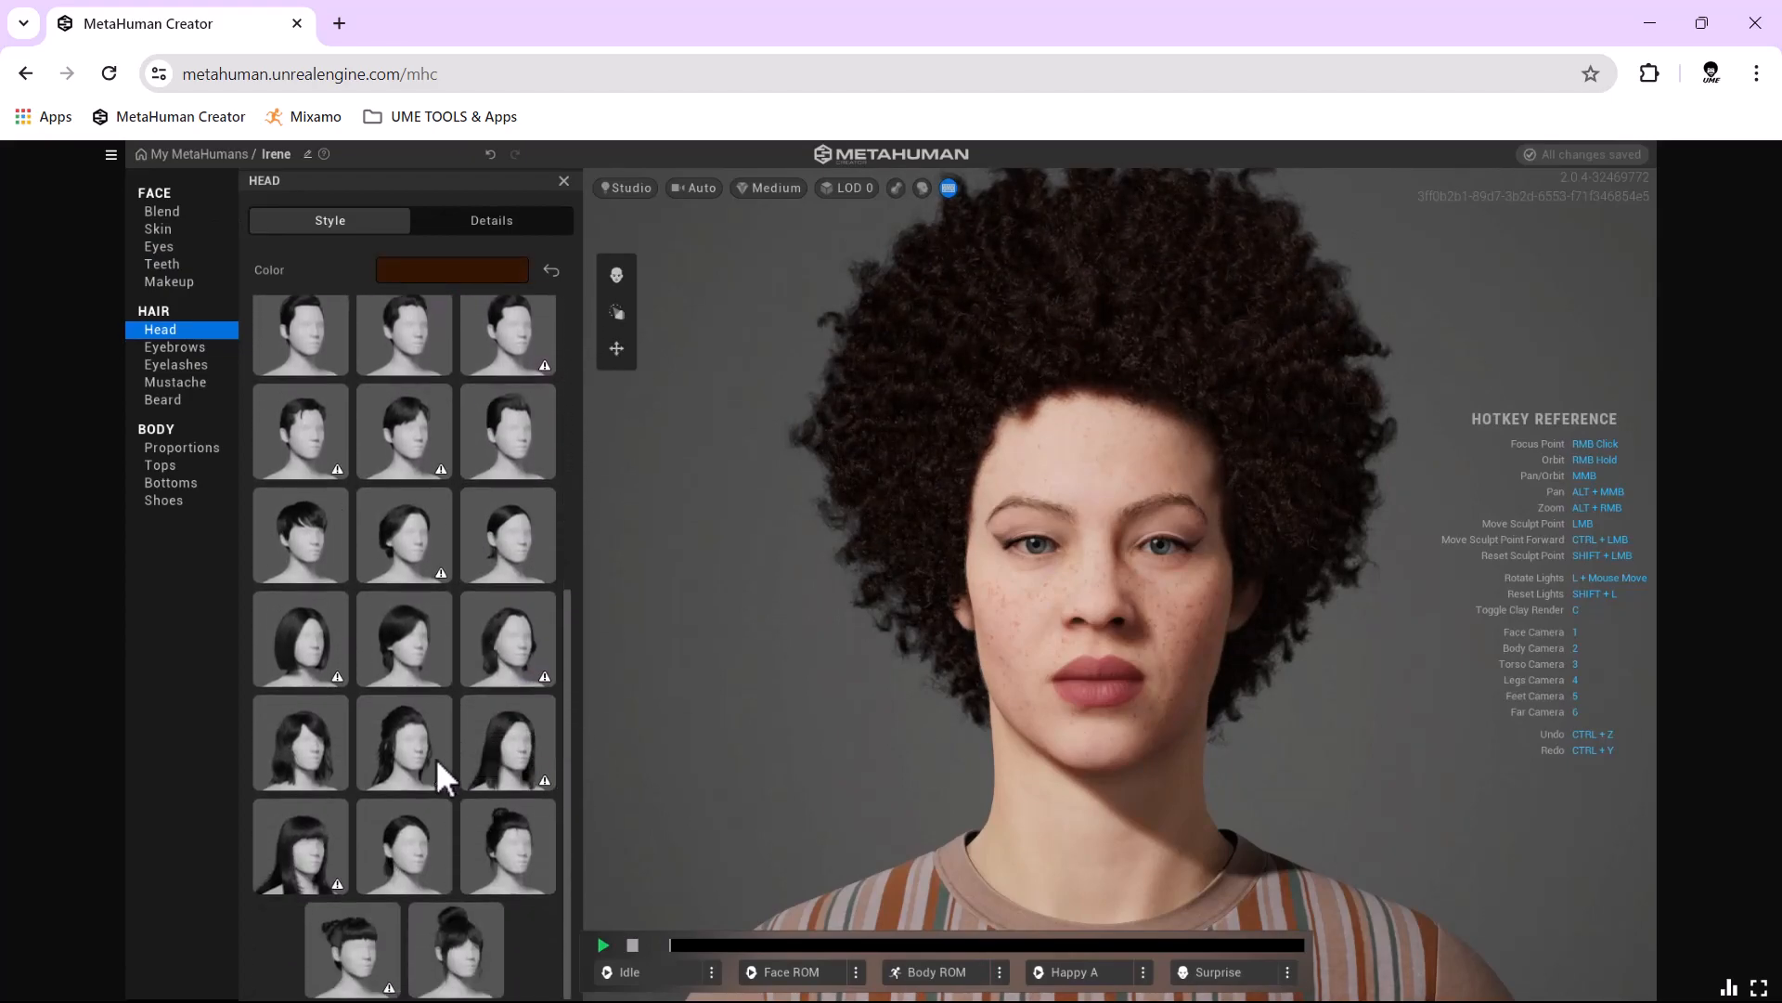
{"action": "left_click", "coordinate": [420, 743]}
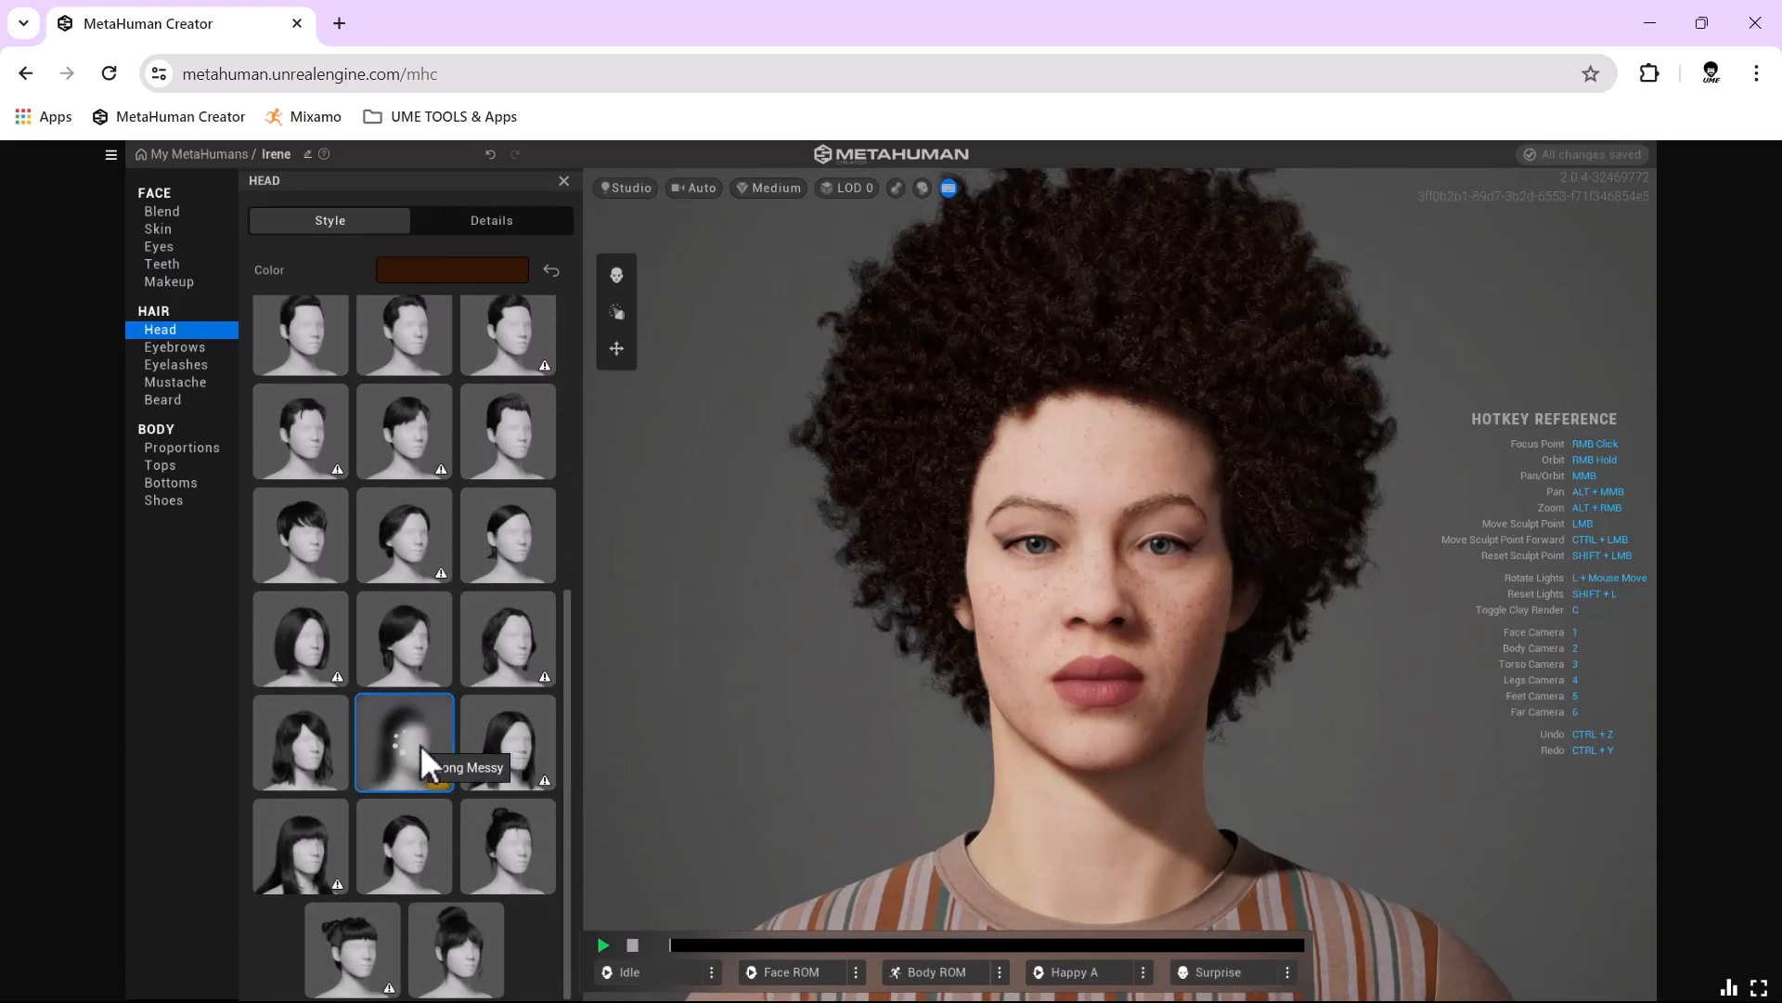
{"action": "right_click_drag", "start_coordinate": [1089, 721], "coordinate": [799, 737]}
Try the ponytail, Long Straight and Medium Bob Straight hairstyles, and apply the long straight style with full bangs.
{"action": "left_click", "coordinate": [429, 832]}
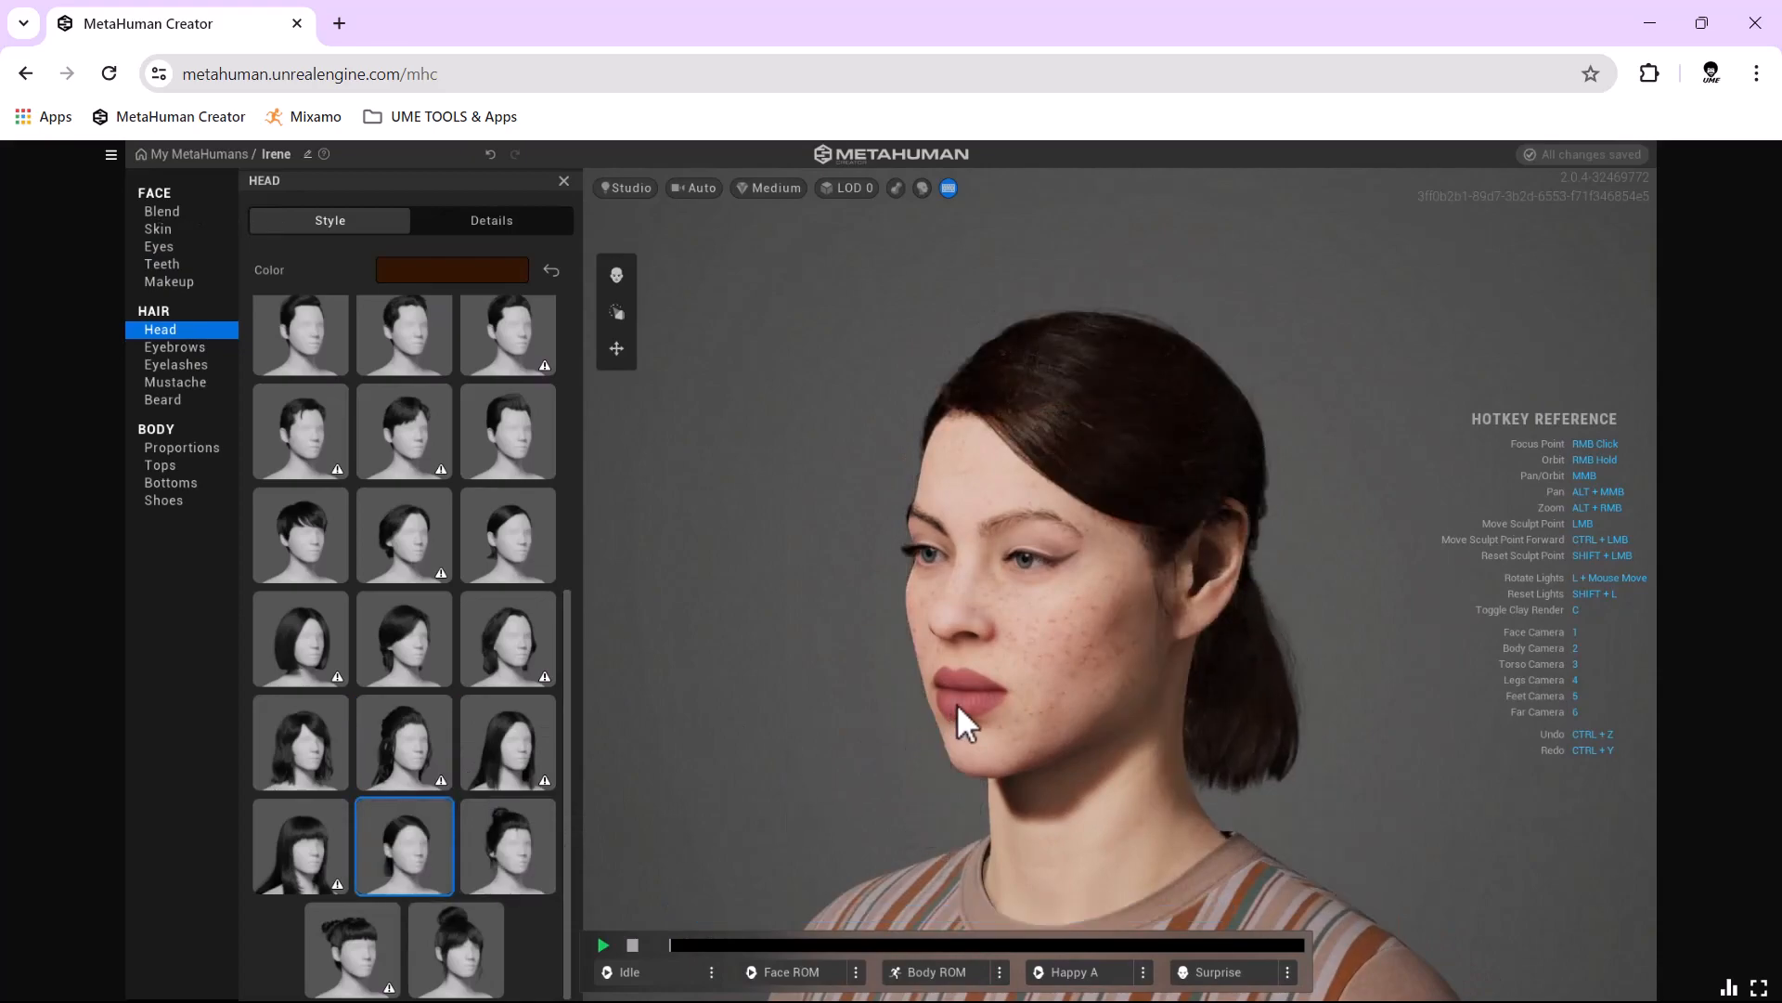
{"action": "right_click_drag", "start_coordinate": [1010, 715], "coordinate": [1318, 705]}
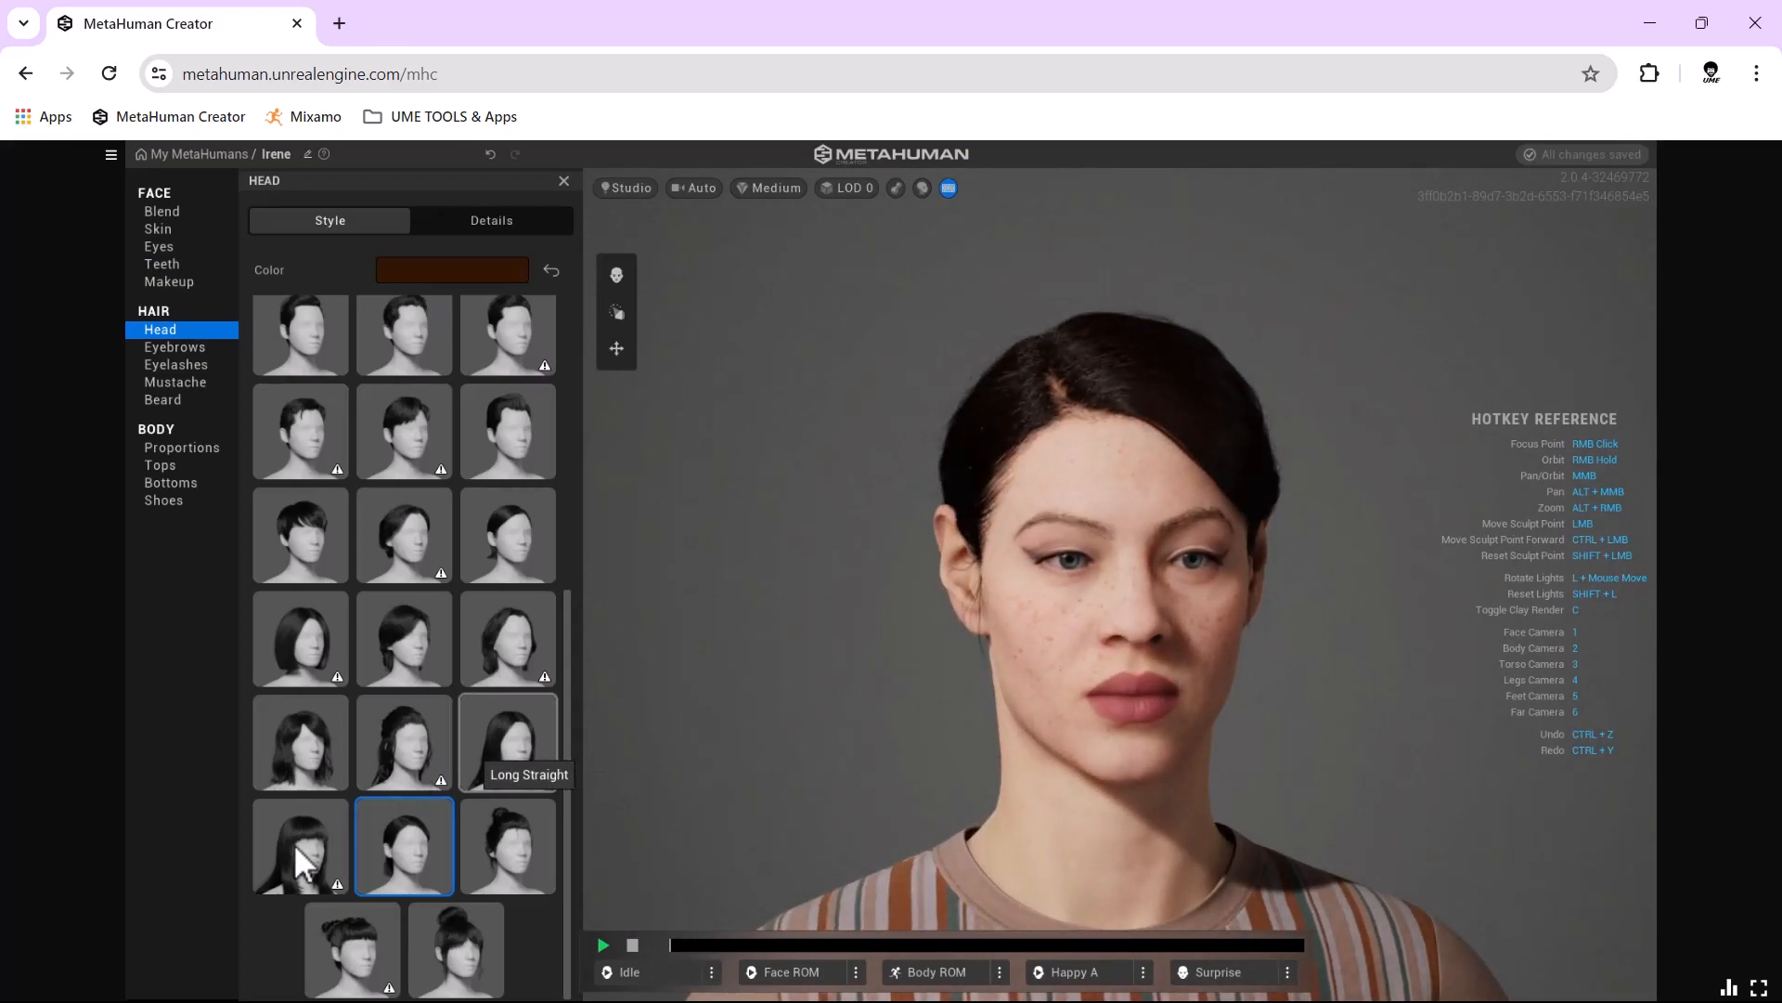
{"action": "left_click", "coordinate": [510, 764]}
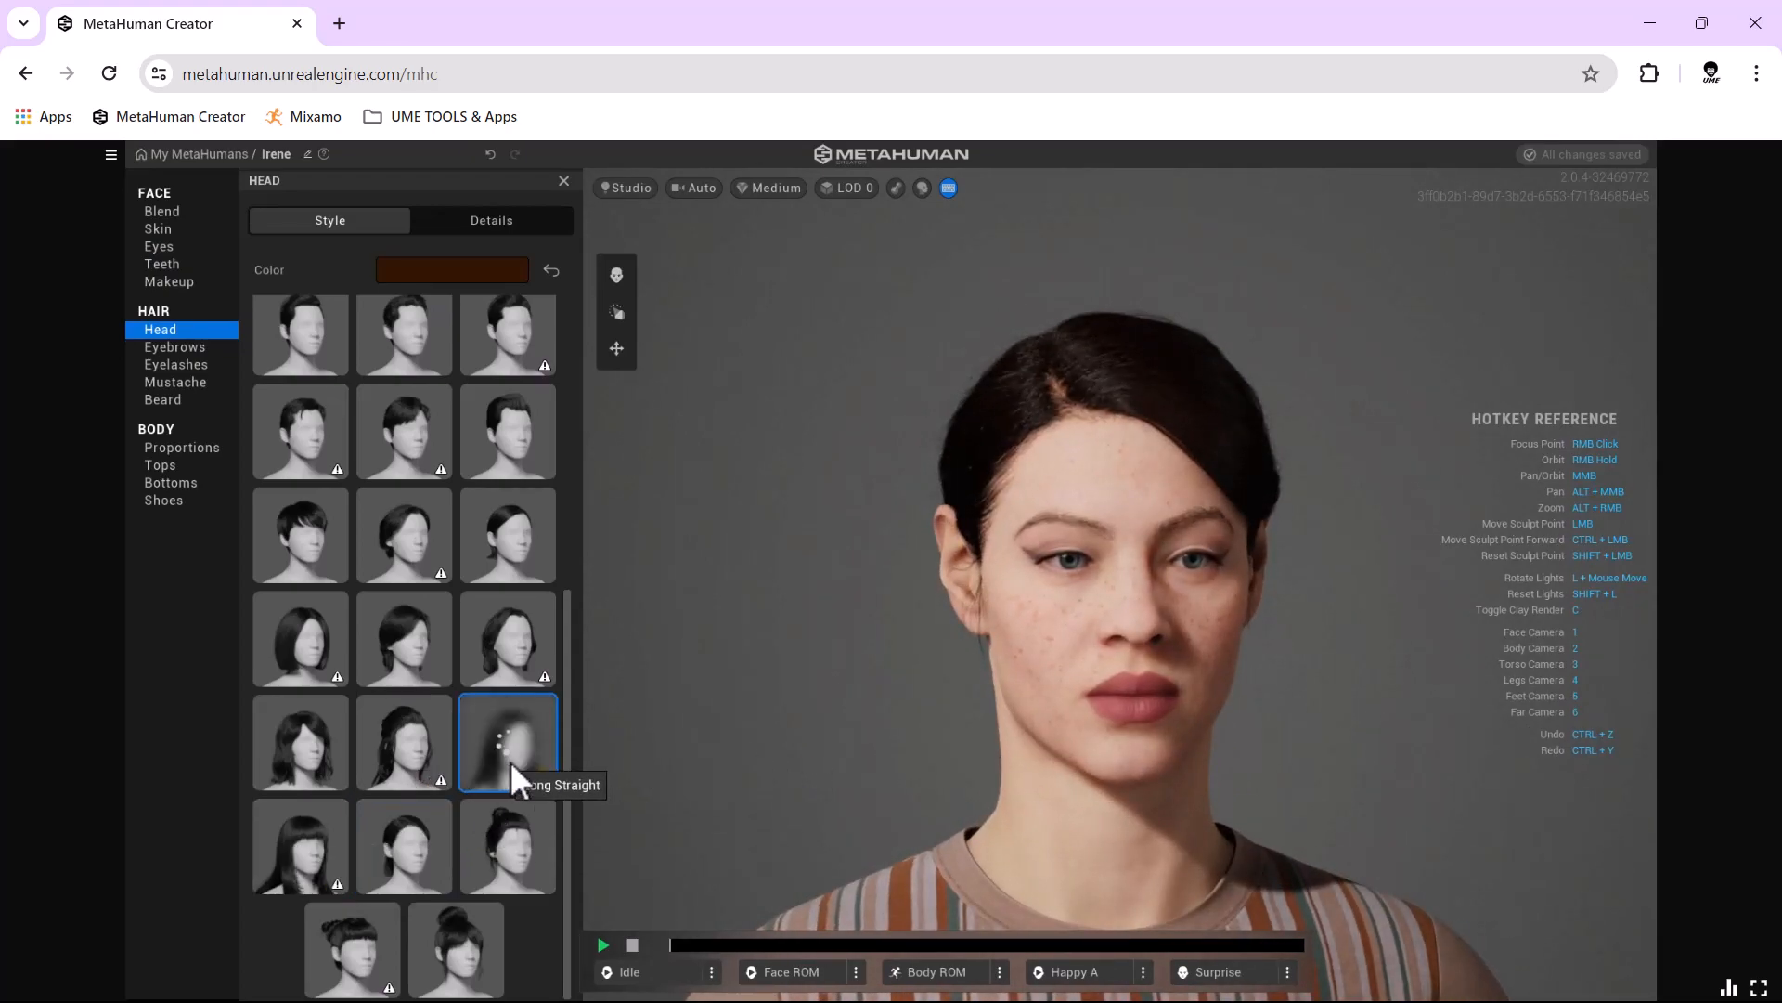
{"action": "right_click_drag", "start_coordinate": [1213, 702], "coordinate": [960, 708]}
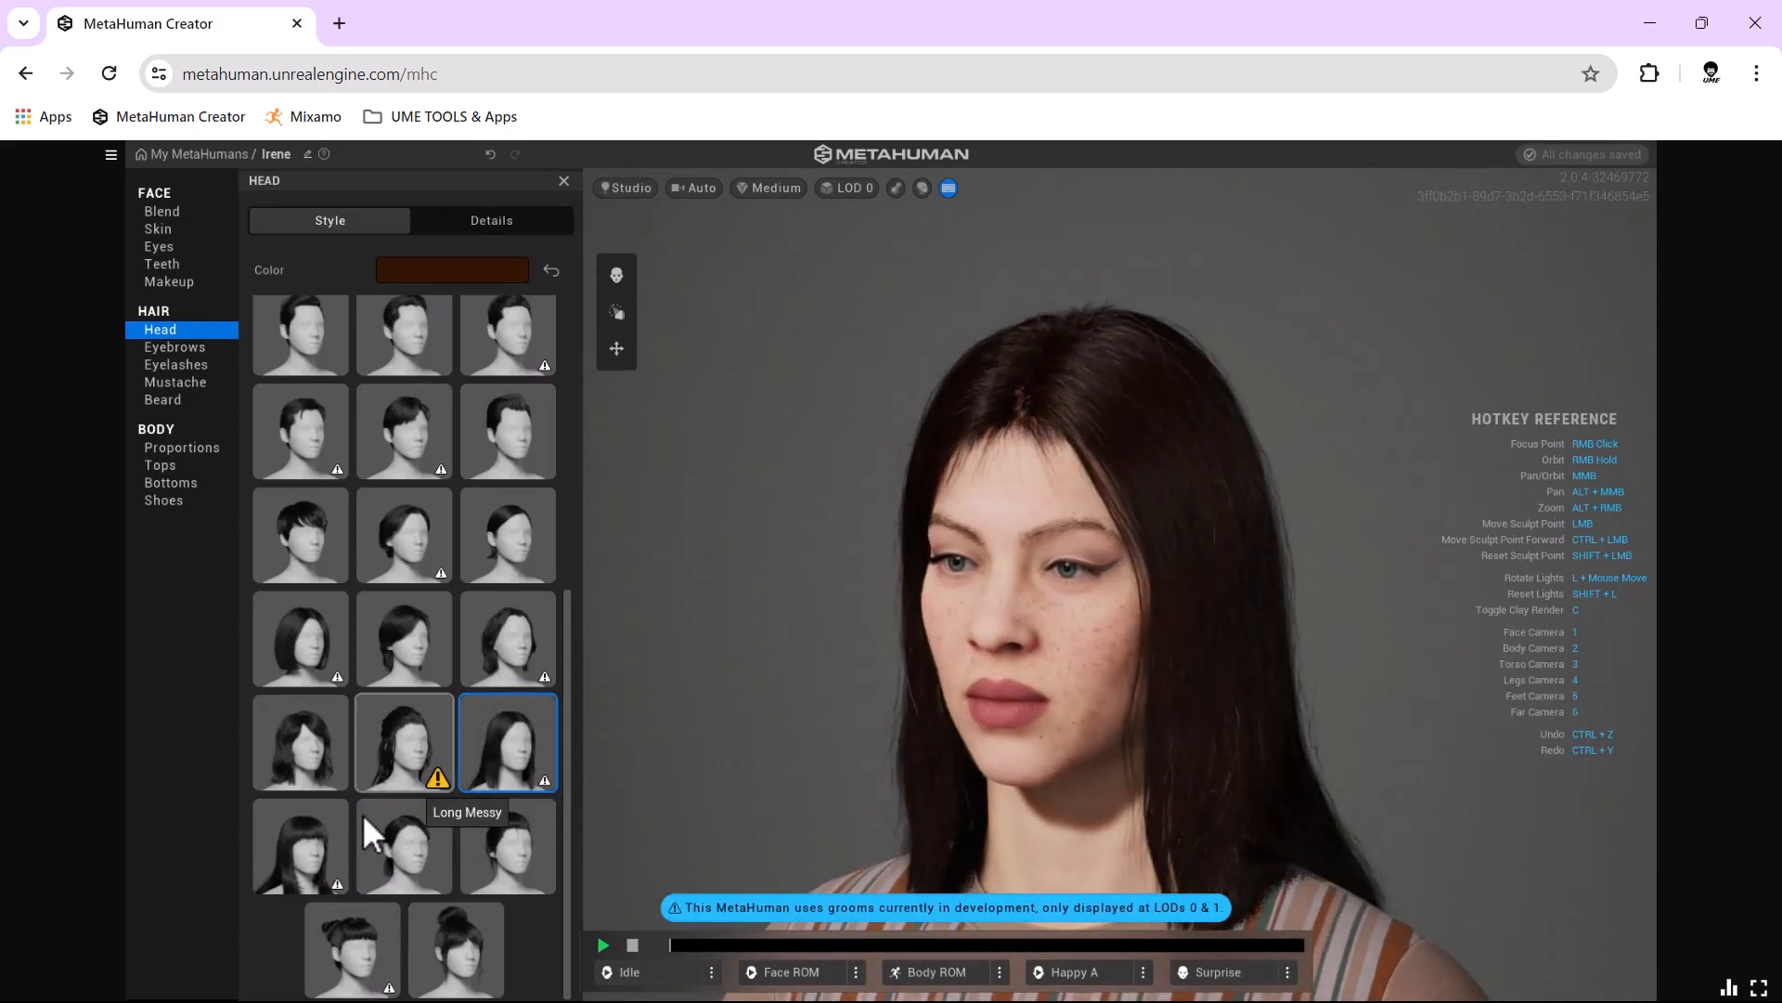
{"action": "left_click", "coordinate": [310, 645]}
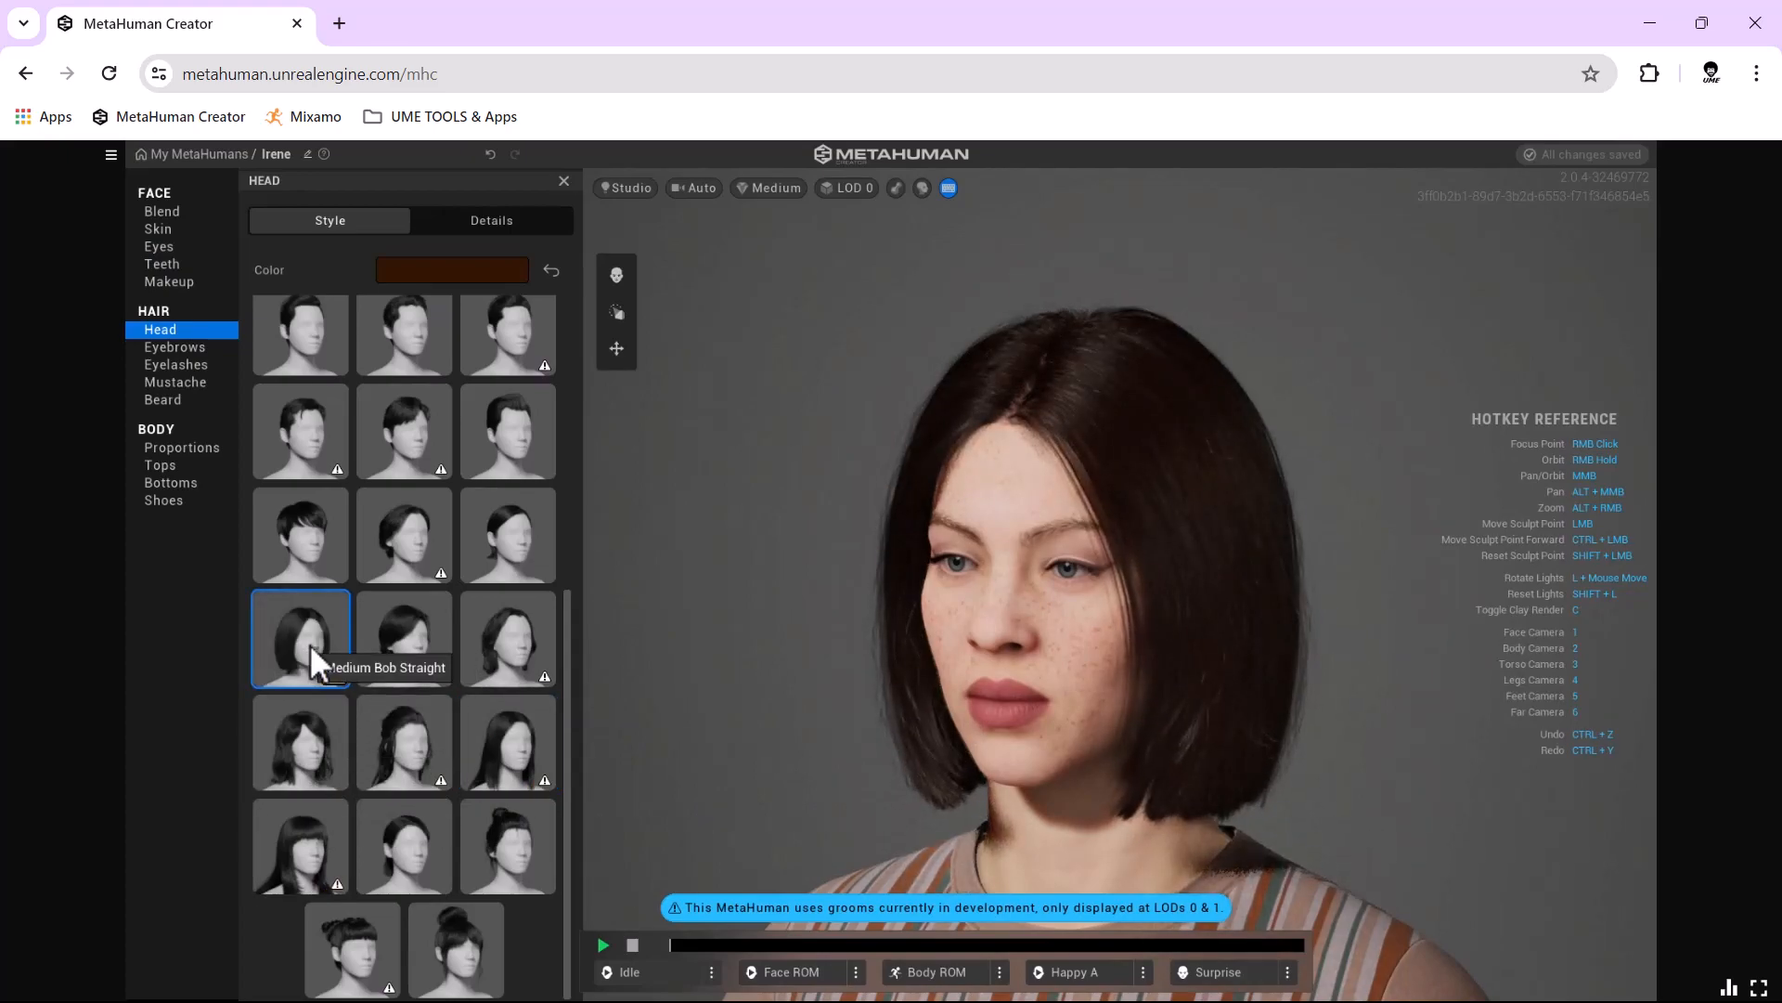
{"action": "left_click", "coordinate": [318, 844]}
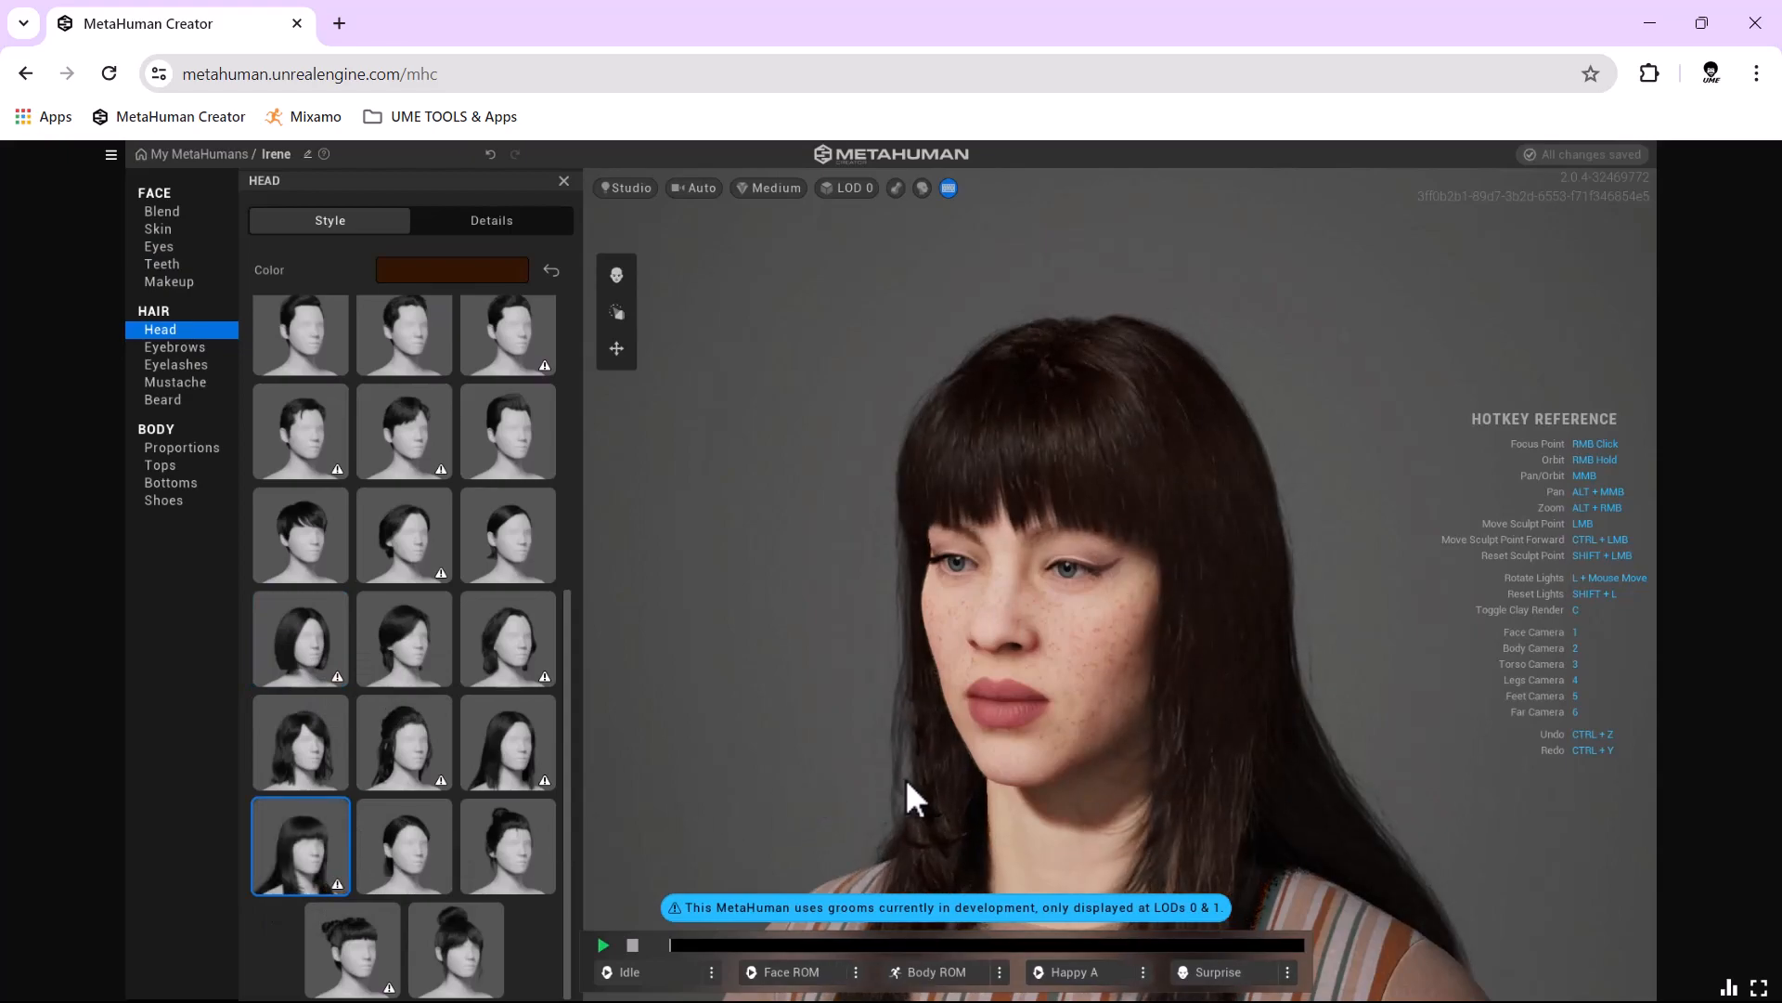
Color the hair dark red with melanin 0.68 and redness 0.97, and switch to the long, straight, center-parted style without full bangs.
{"action": "left_click", "coordinate": [493, 267]}
{"action": "mouse_move", "coordinate": [505, 464]}
{"action": "left_mouse_down"}
{"action": "mouse_move", "coordinate": [455, 435]}
{"action": "mouse_move", "coordinate": [462, 410]}
{"action": "mouse_move", "coordinate": [531, 406]}
{"action": "mouse_move", "coordinate": [611, 443]}
{"action": "mouse_move", "coordinate": [598, 482]}
{"action": "mouse_move", "coordinate": [560, 455]}
{"action": "mouse_move", "coordinate": [644, 440]}
{"action": "mouse_move", "coordinate": [637, 509]}
{"action": "mouse_move", "coordinate": [579, 488]}
{"action": "left_mouse_up"}
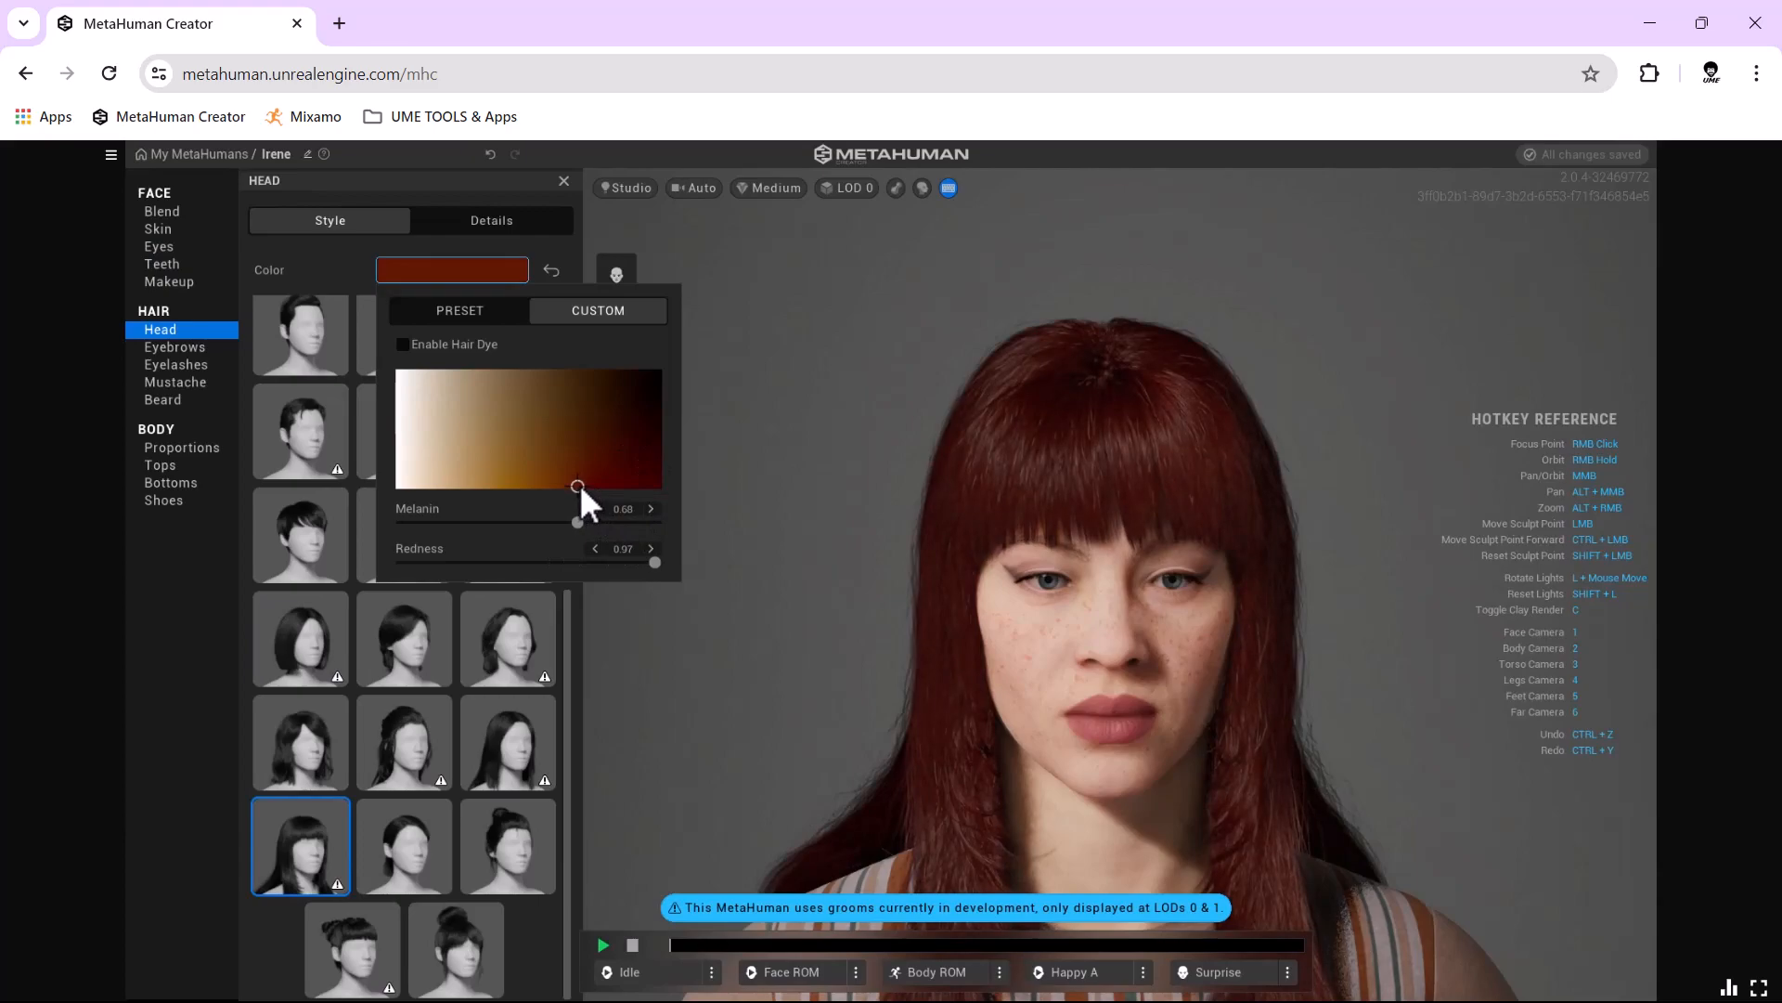
{"action": "left_click", "coordinate": [1112, 605]}
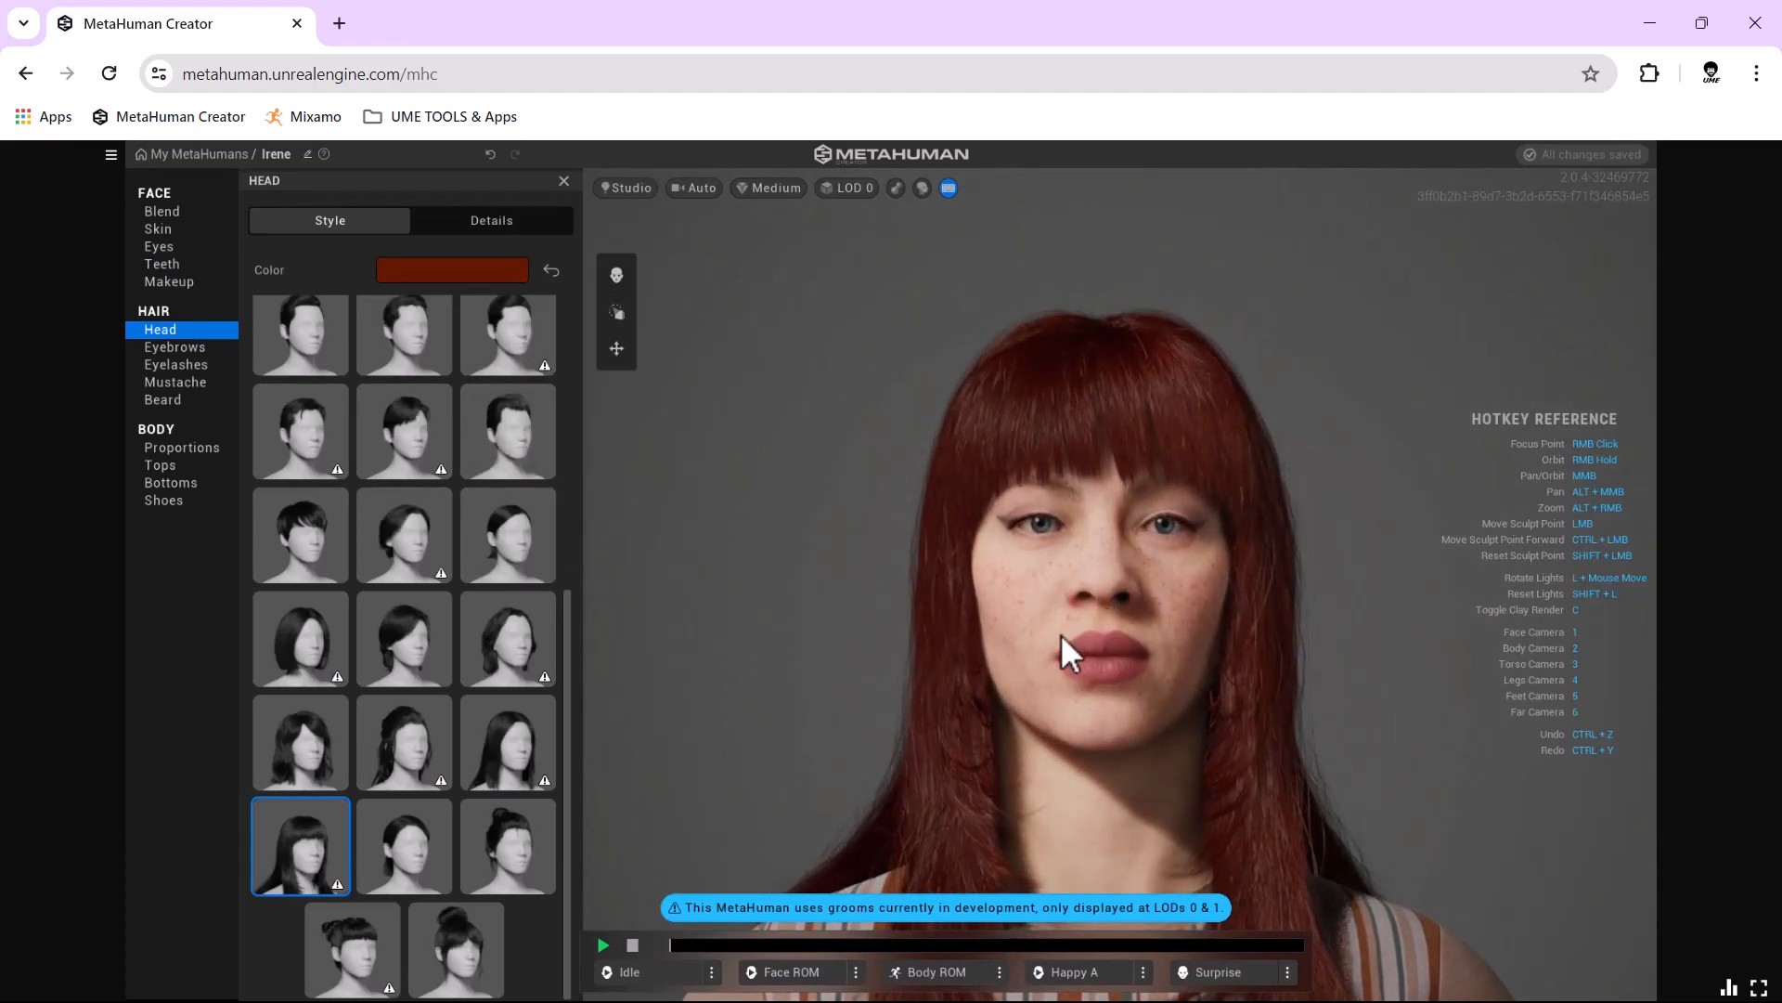
{"action": "left_click", "coordinate": [502, 752]}
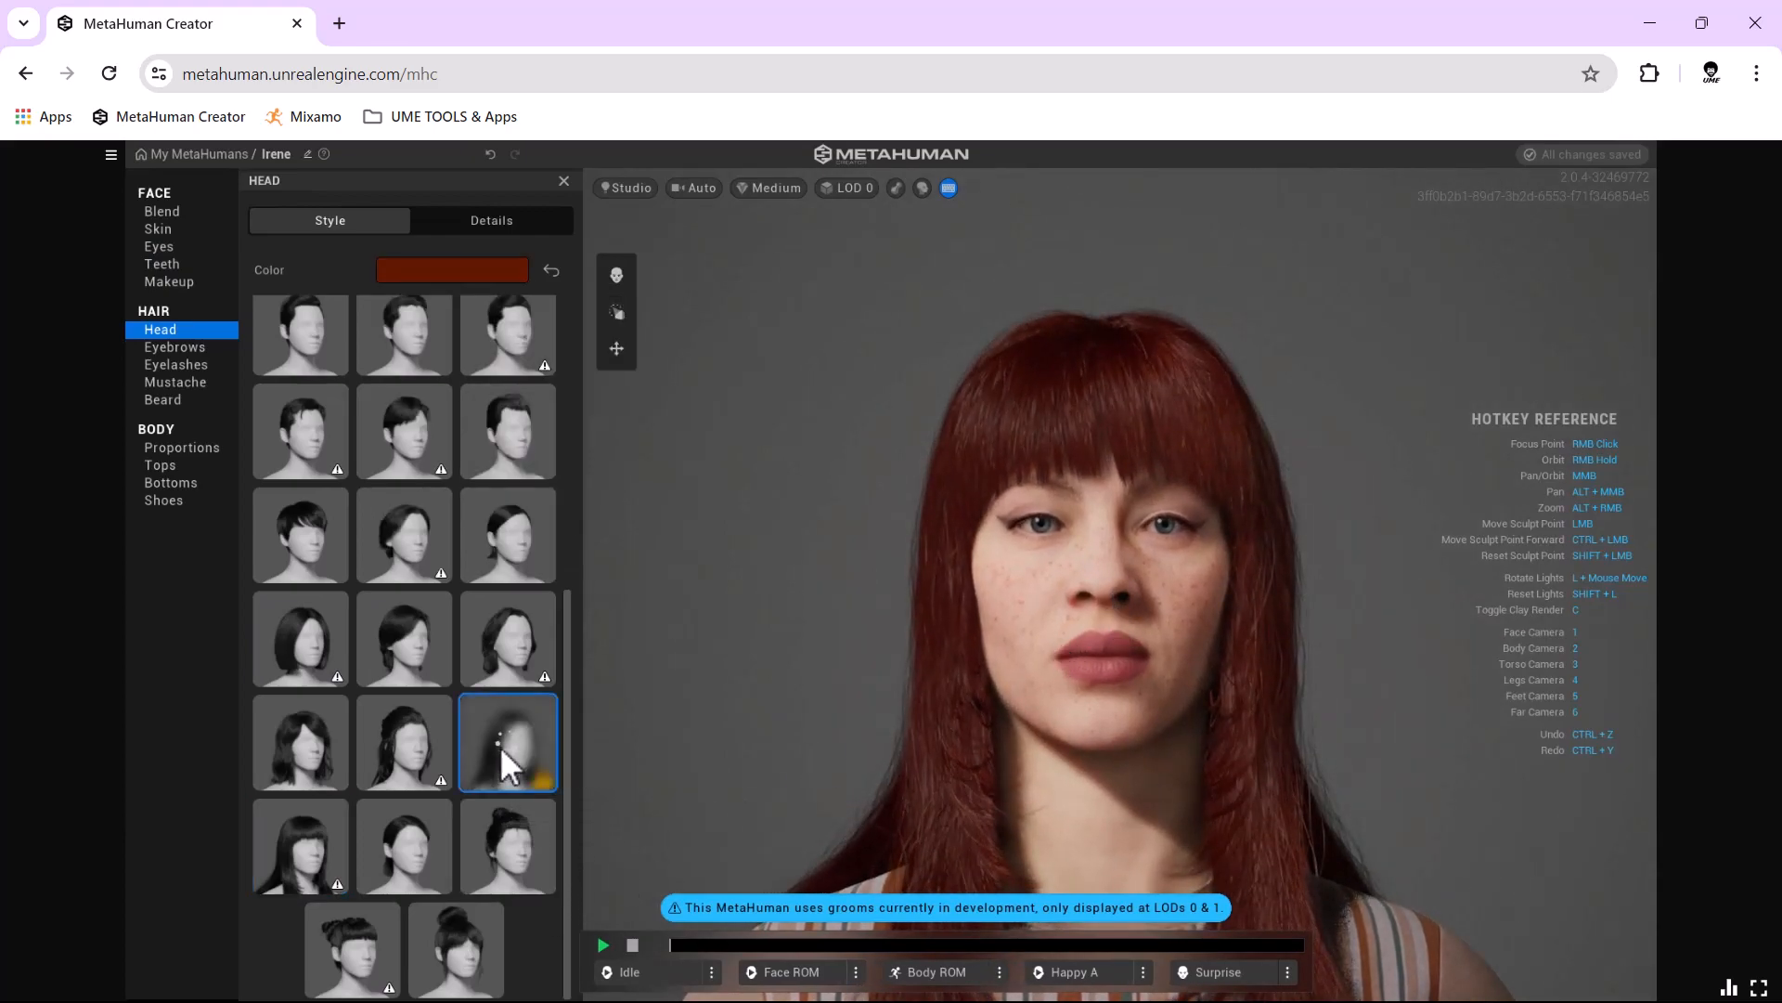
{"action": "right_click_drag", "start_coordinate": [944, 713], "coordinate": [1151, 722]}
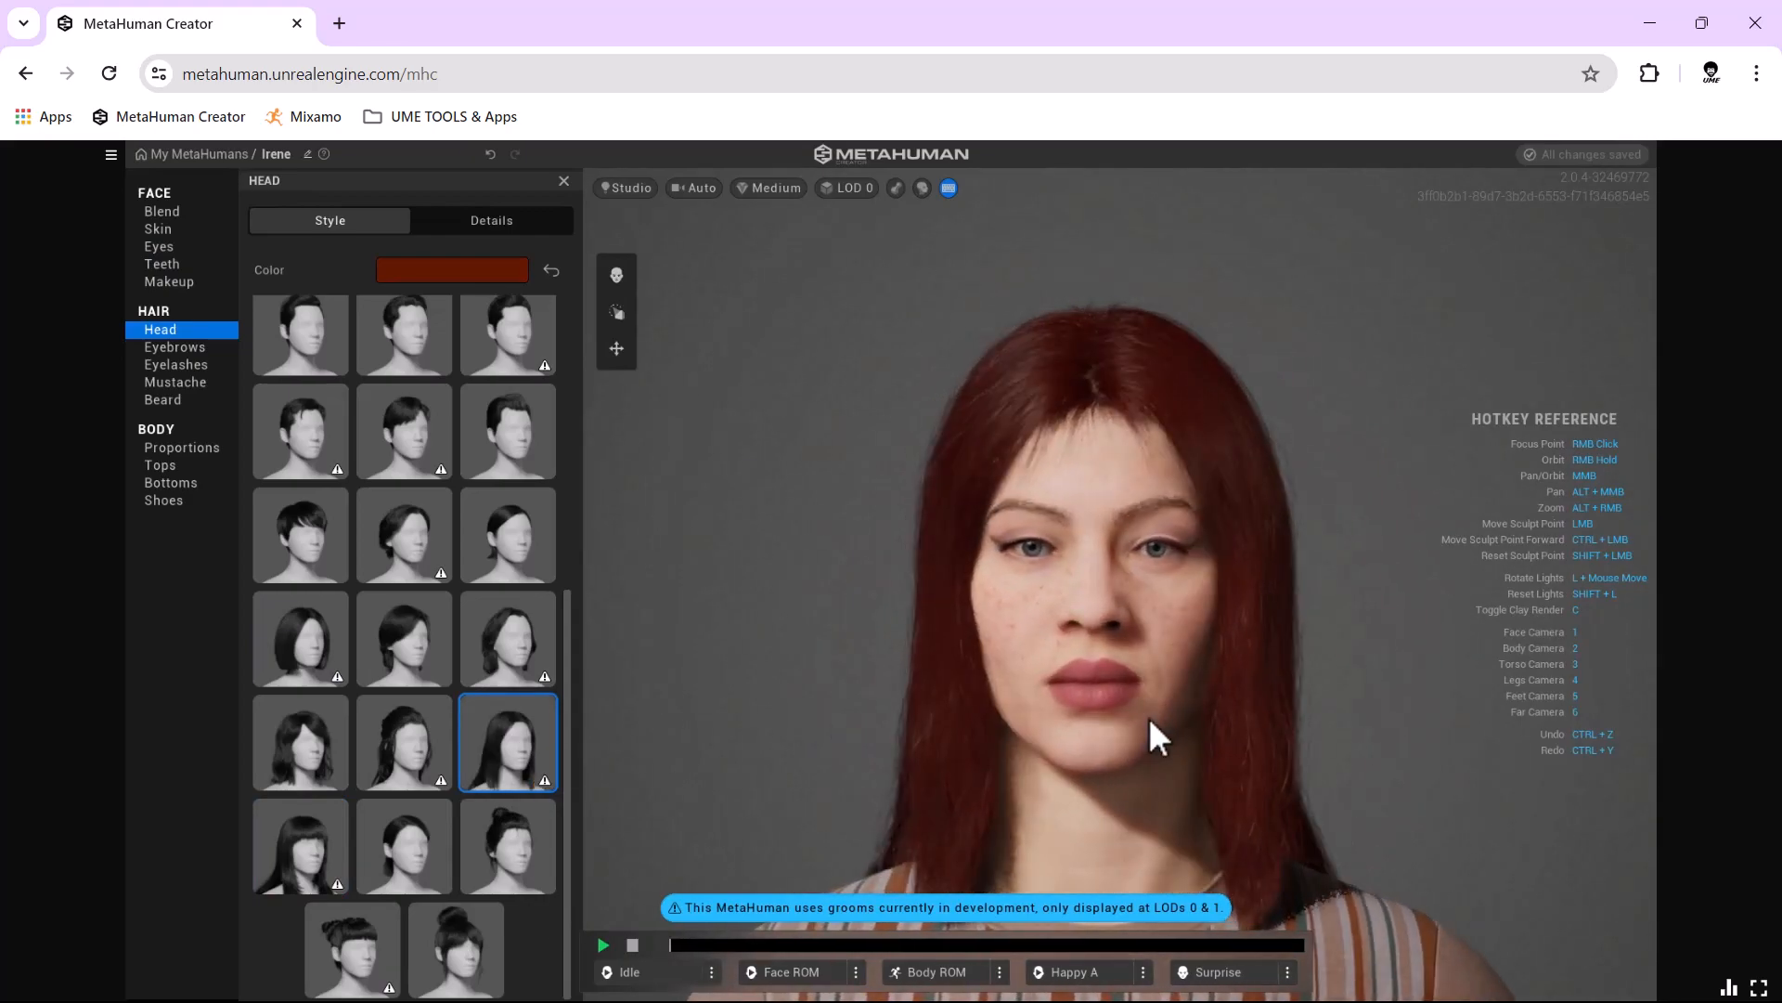
Try the Low Sweep, Angled, Apple and high-cheekbone blush makeup styles on the cheeks.
{"action": "left_click", "coordinate": [197, 278]}
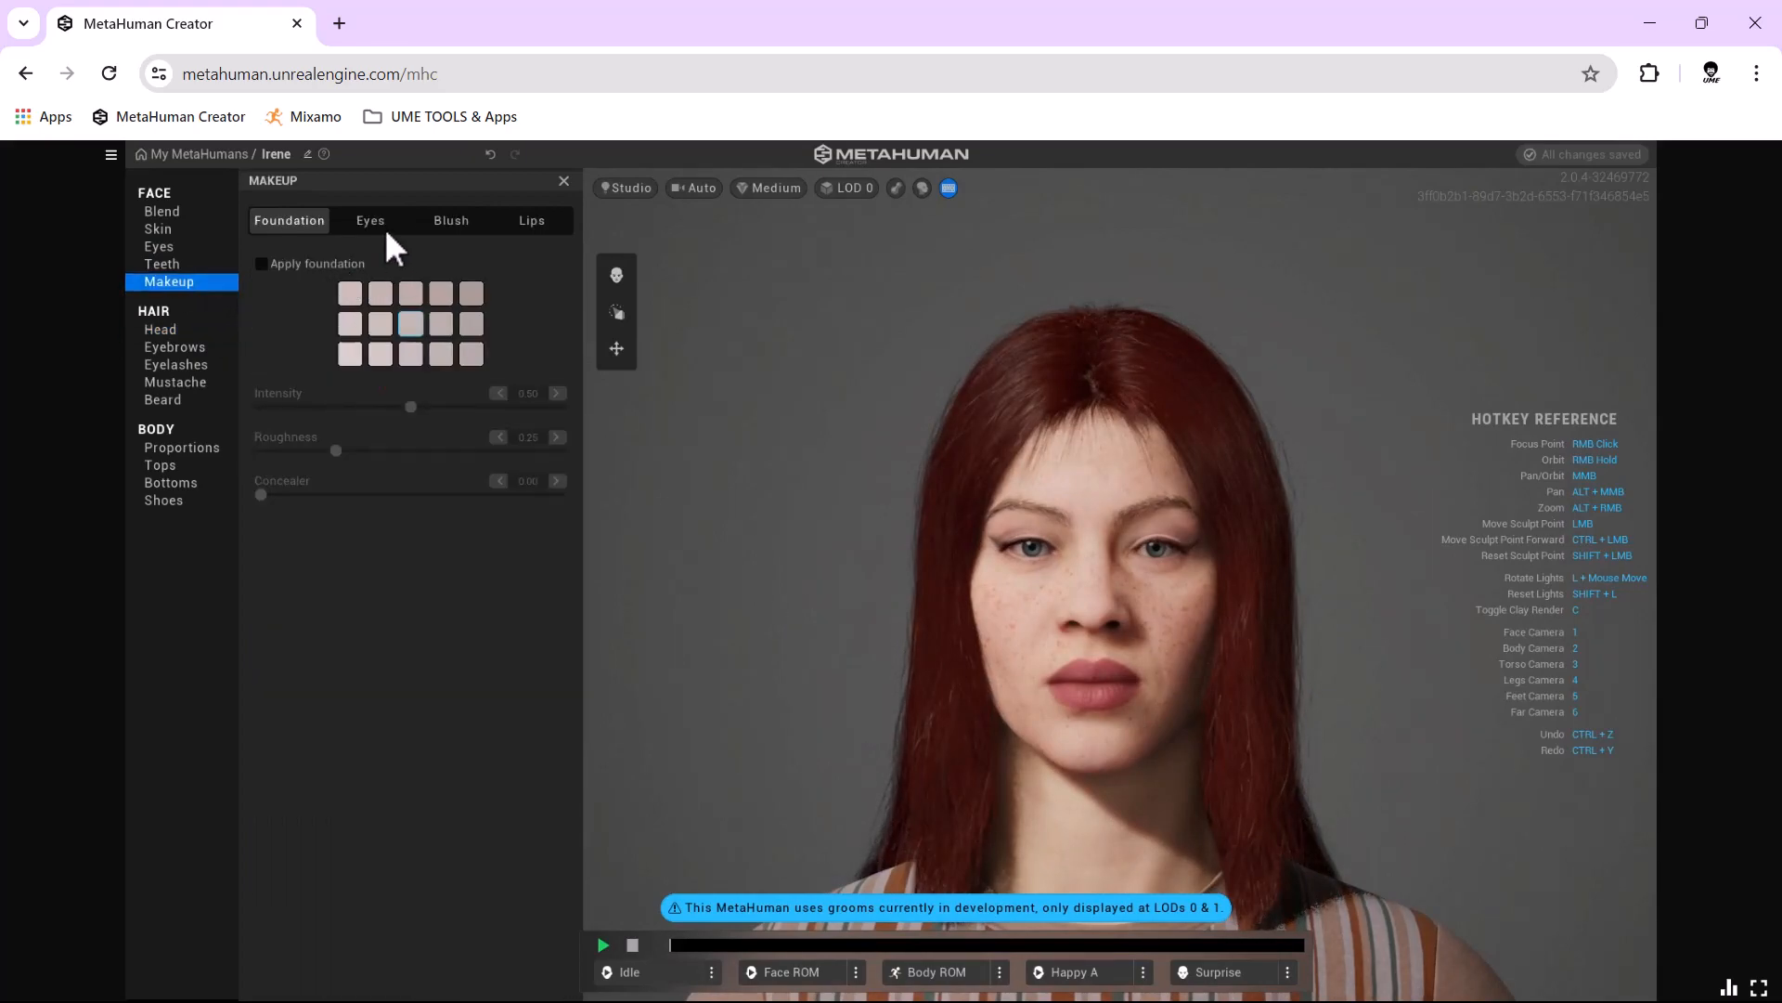
{"action": "left_click", "coordinate": [446, 223]}
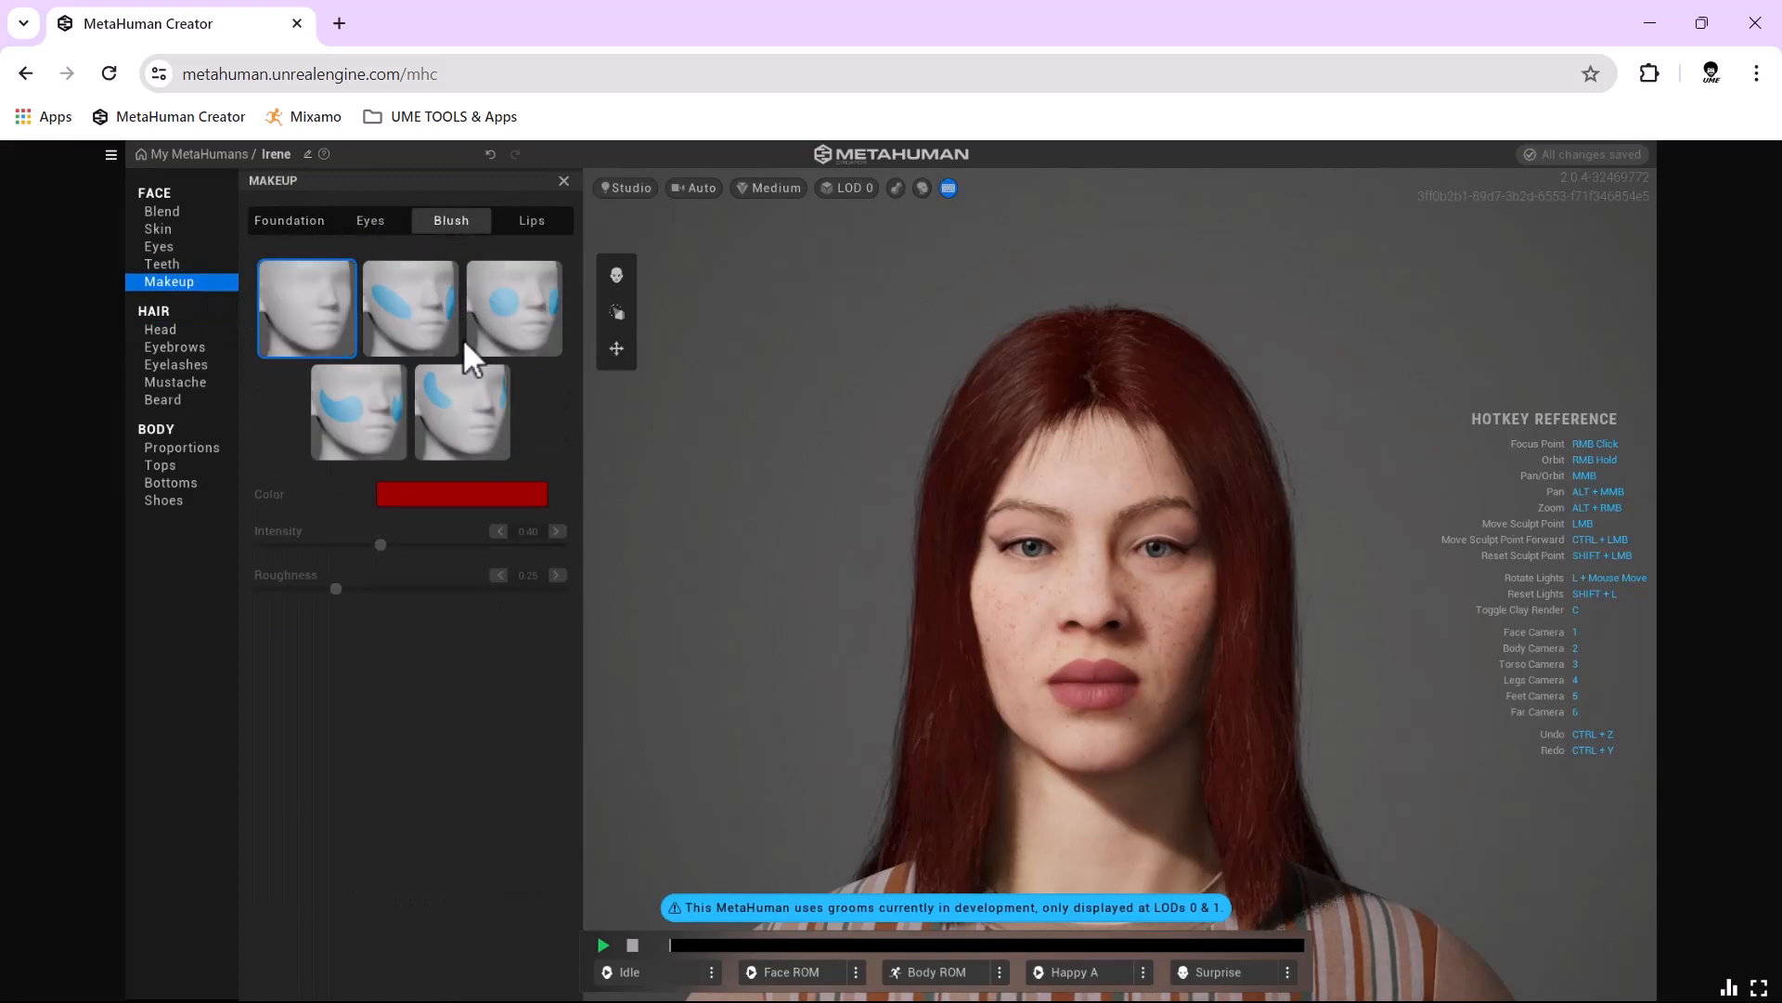
{"action": "left_click", "coordinate": [369, 429]}
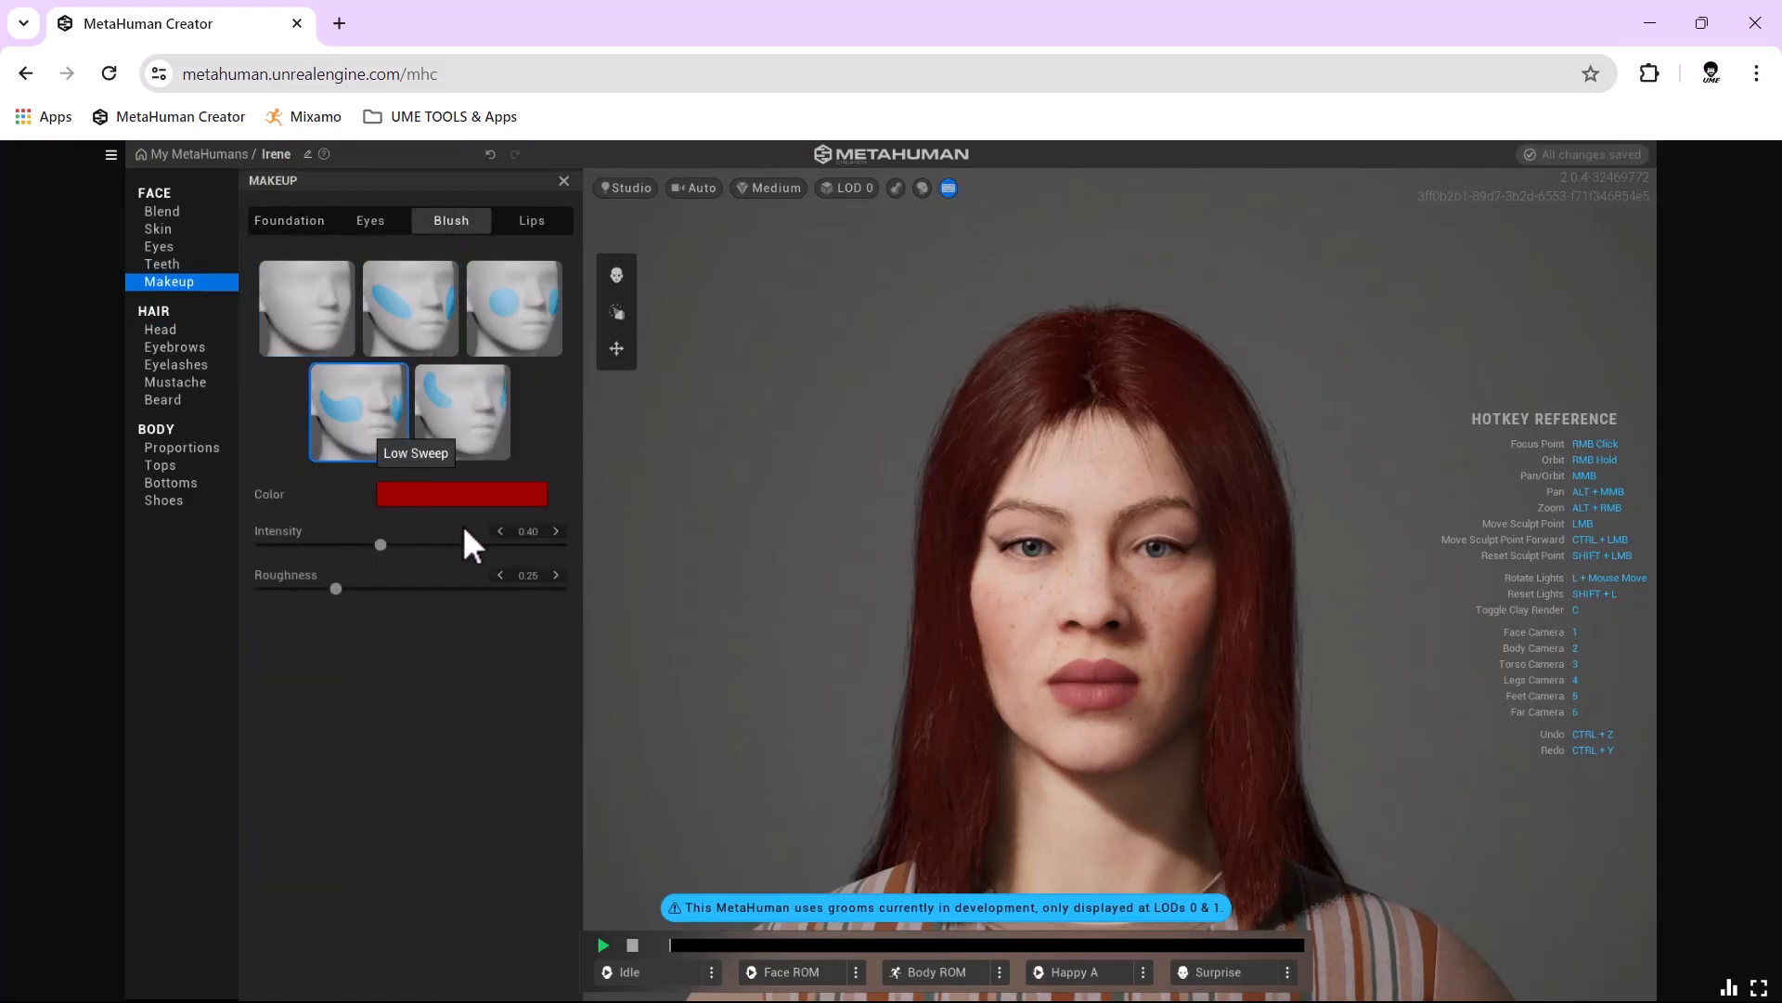
{"action": "left_click", "coordinate": [422, 316]}
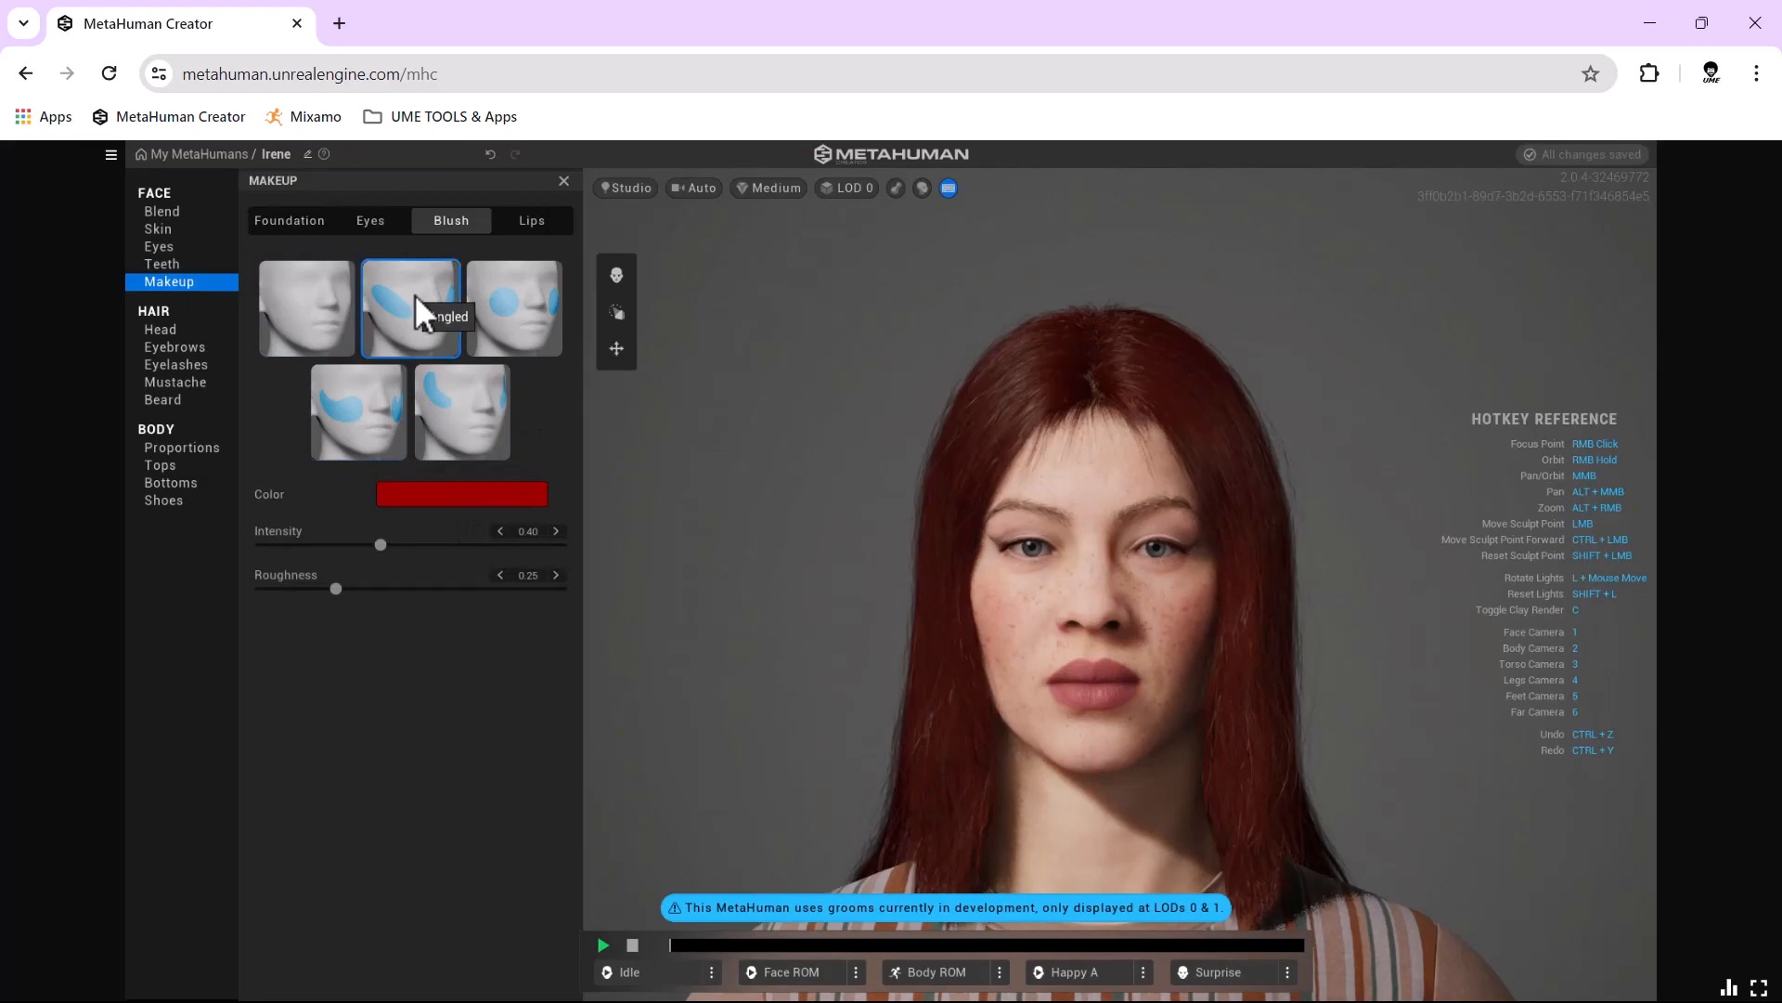
{"action": "left_click", "coordinate": [536, 338]}
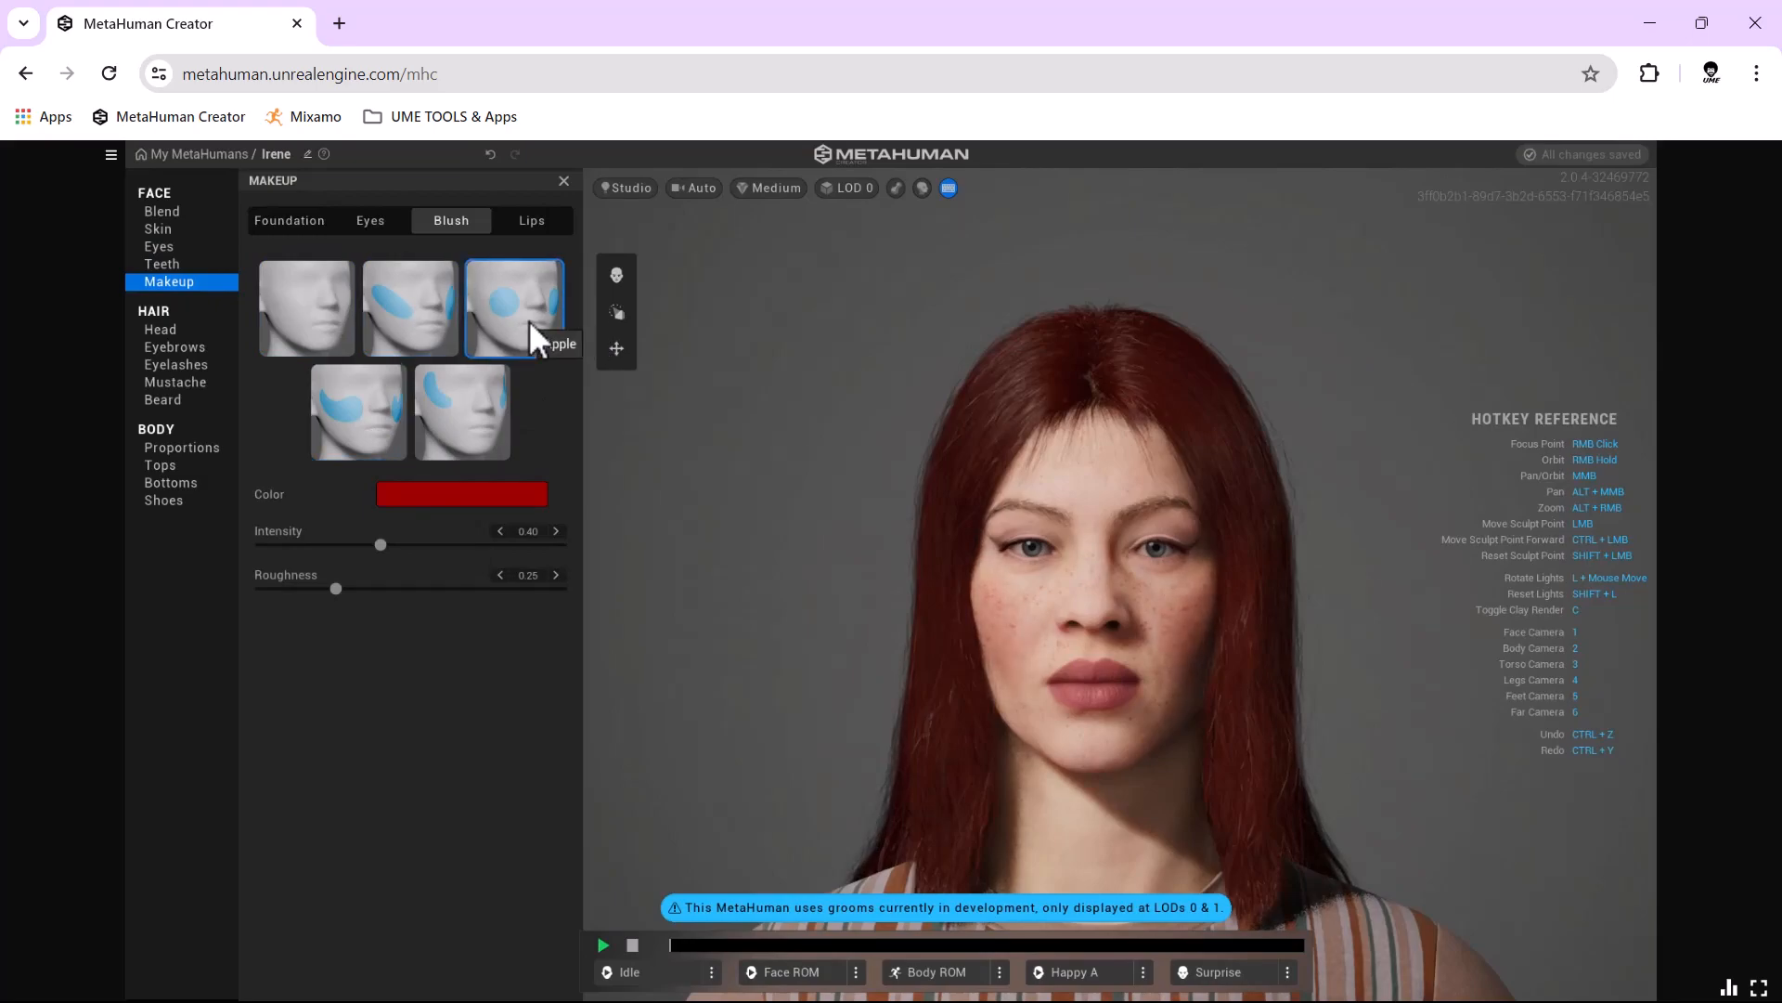
{"action": "left_click", "coordinate": [456, 413]}
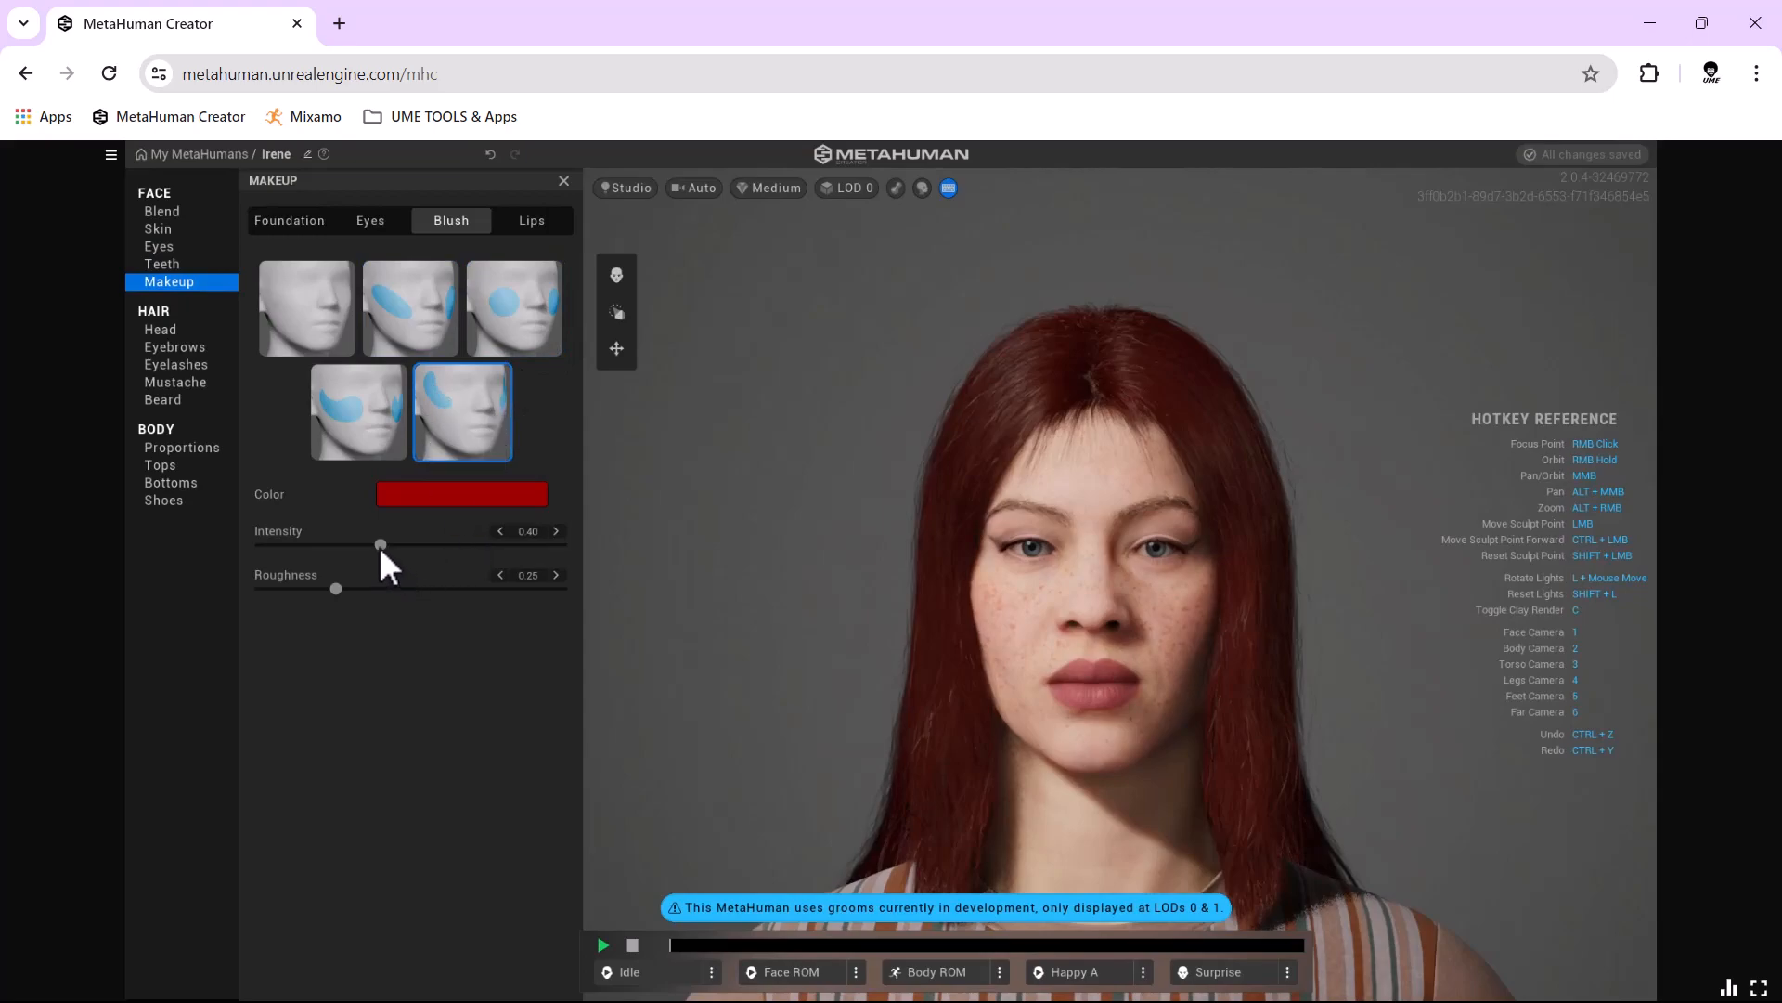
Set the blush intensity to 0.44 after trying 0.90, and apply the Apple blush style.
{"action": "left_click", "coordinate": [486, 545]}
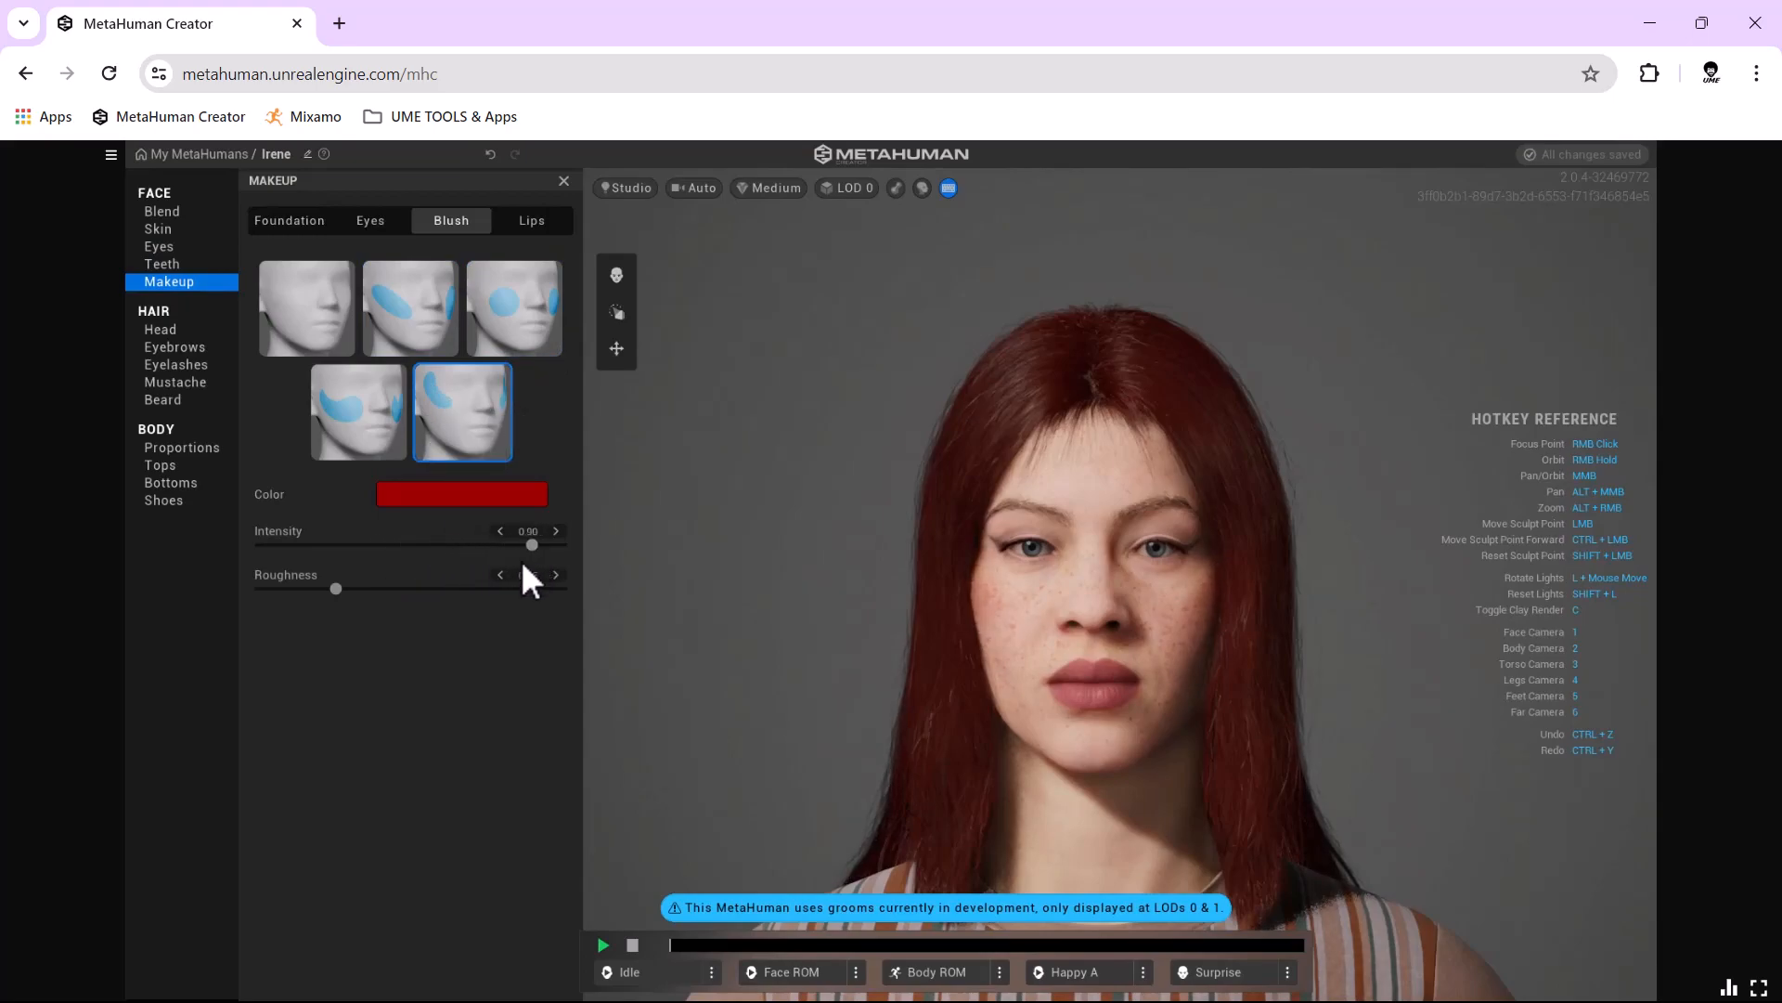
{"action": "left_click", "coordinate": [376, 408]}
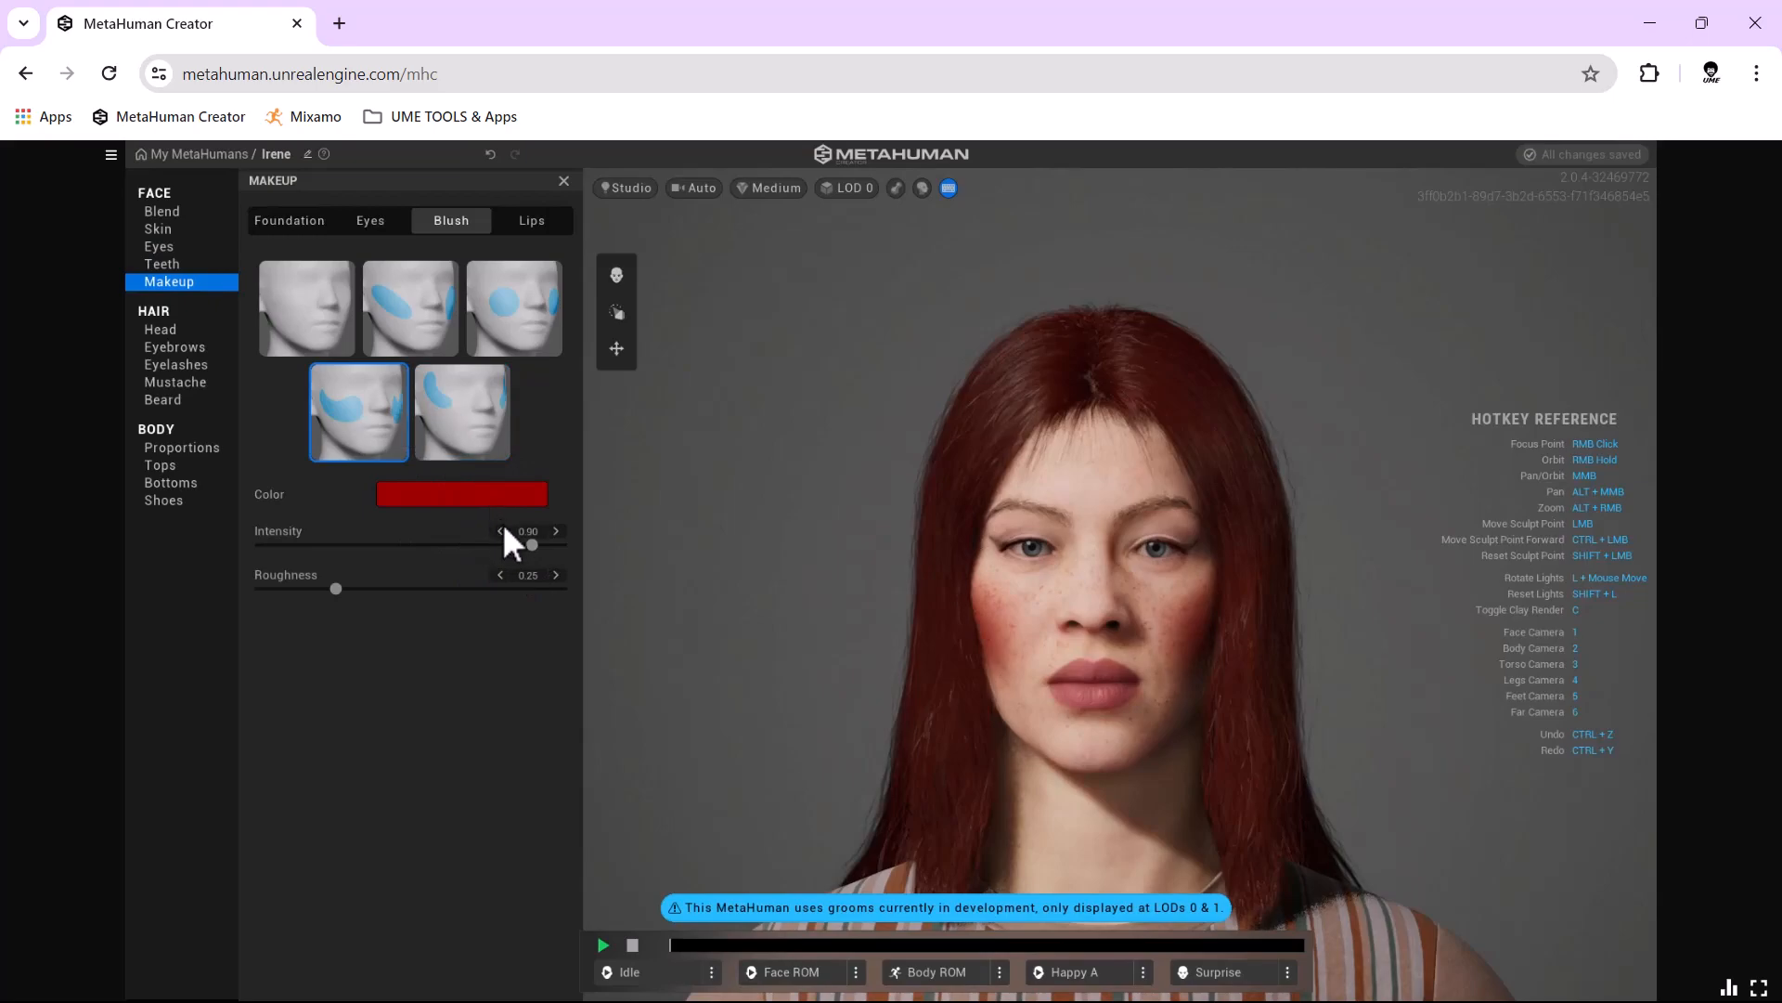
{"action": "left_click_drag", "start_coordinate": [524, 548], "coordinate": [395, 544]}
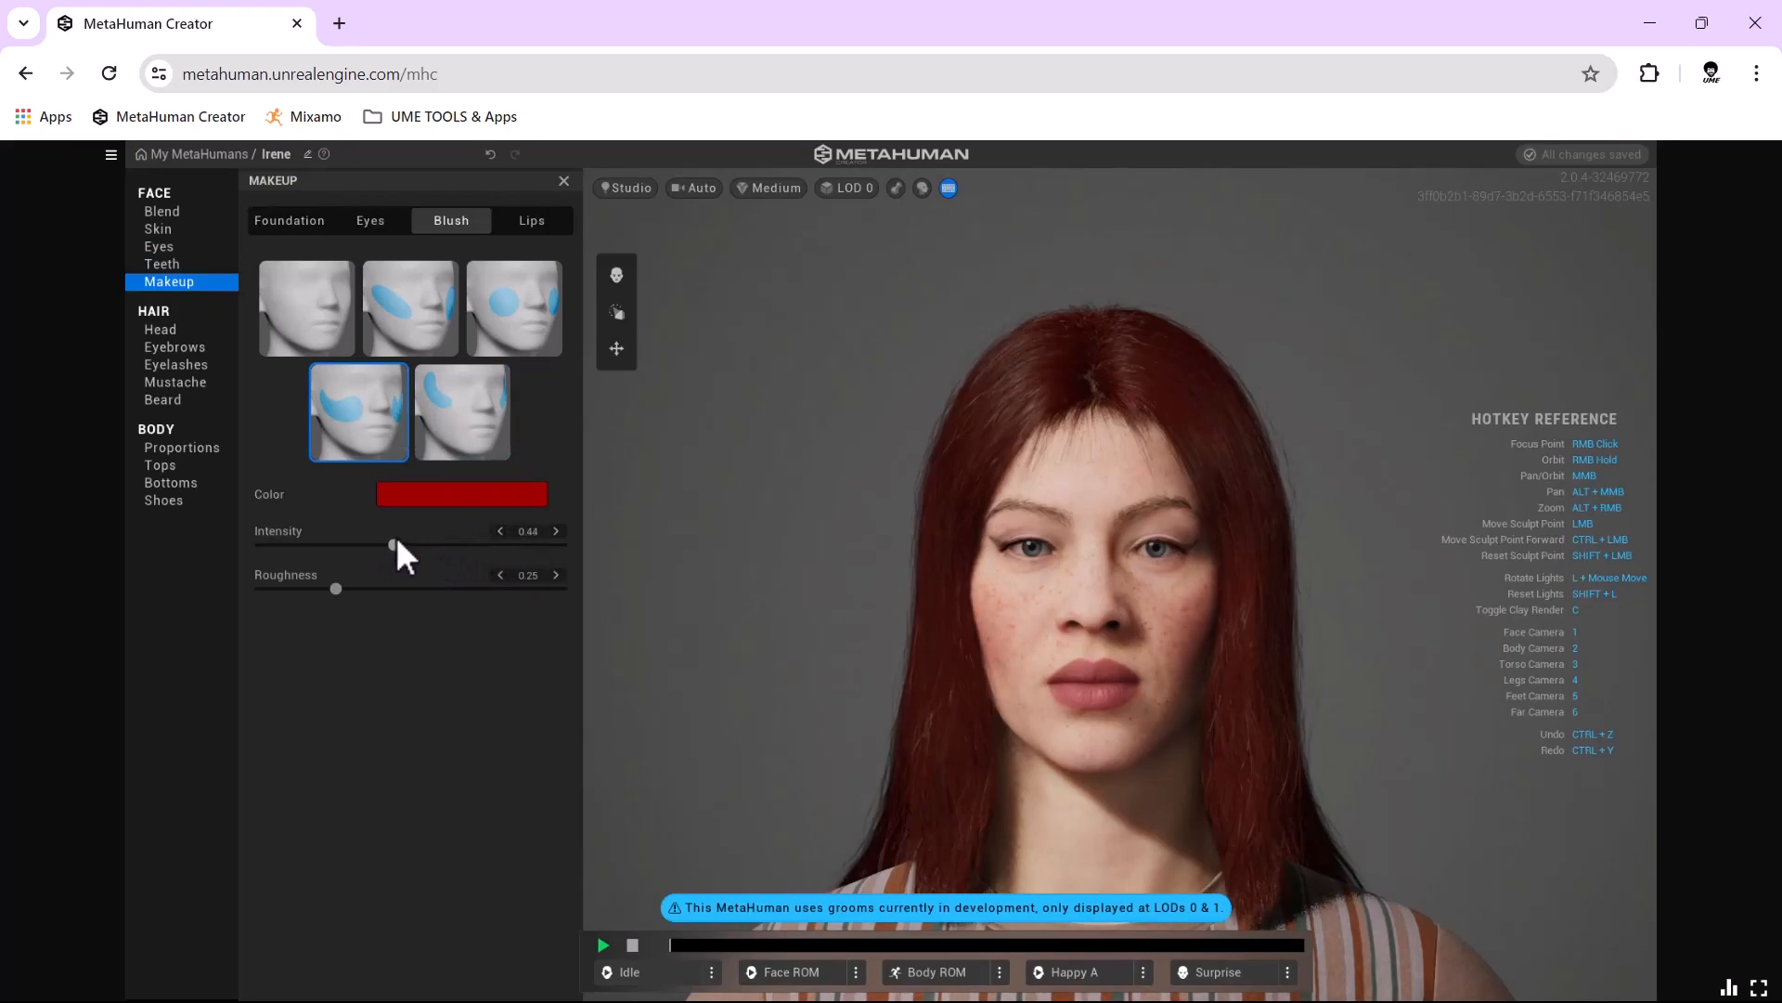
{"action": "left_click", "coordinate": [424, 300]}
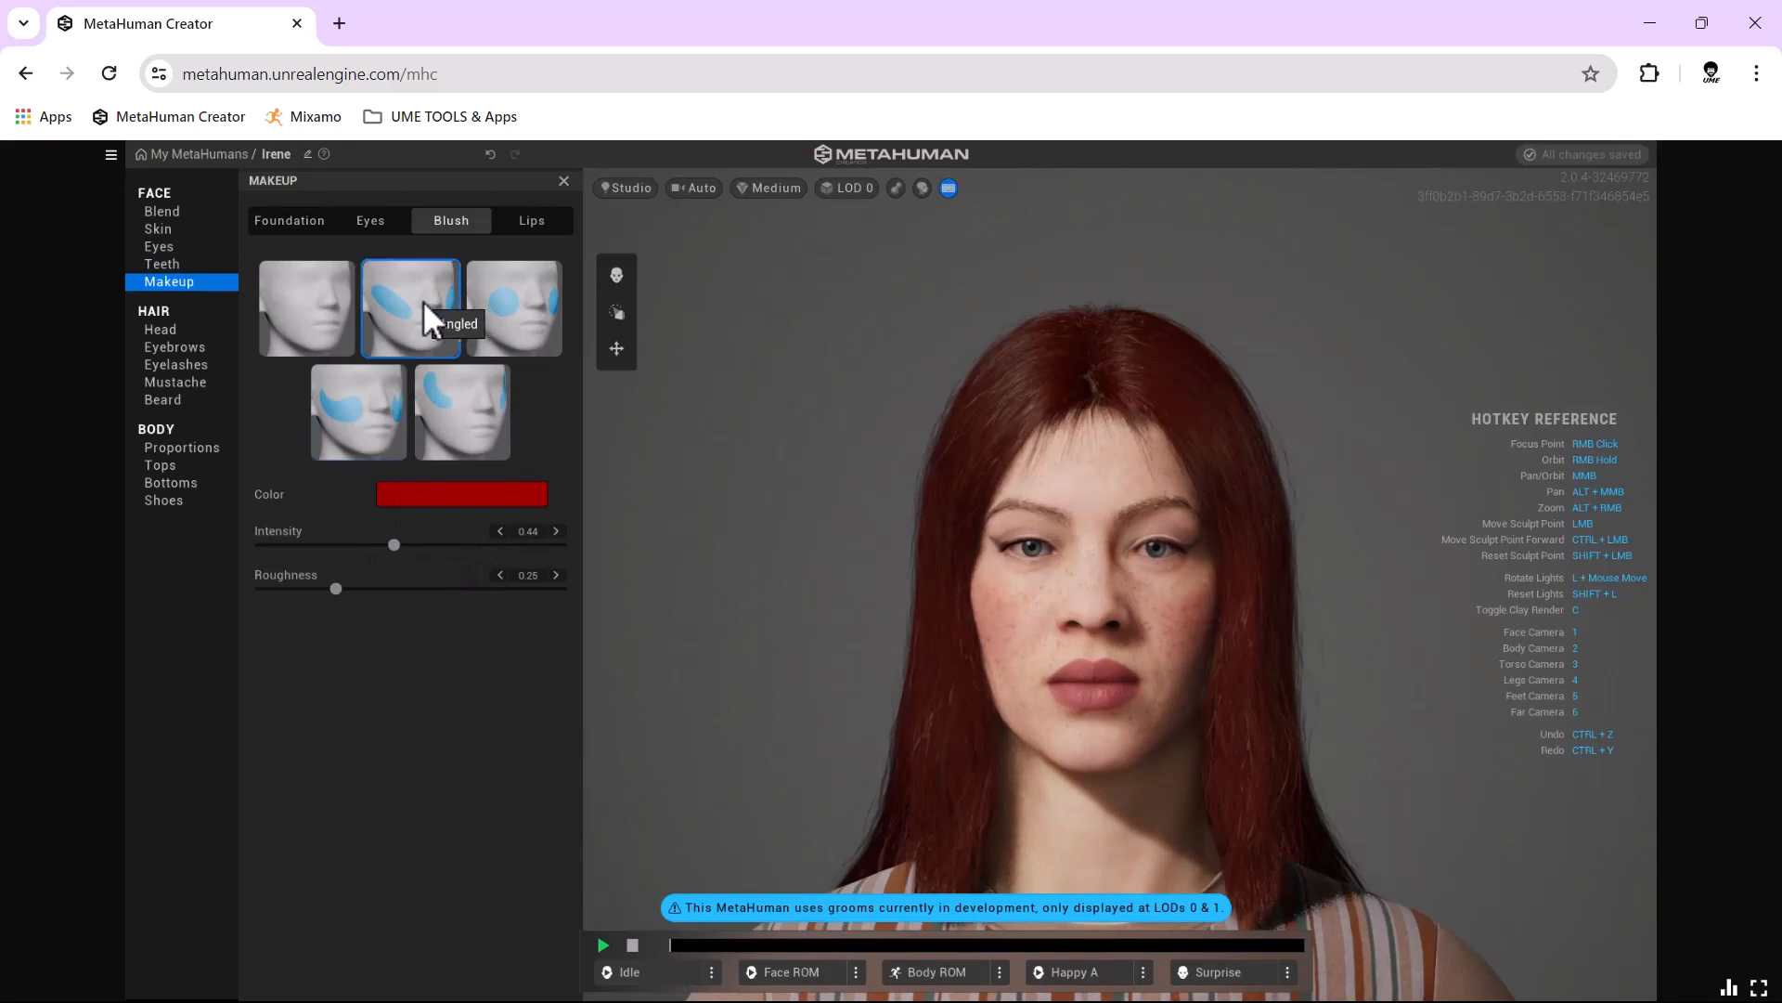
{"action": "left_click", "coordinate": [520, 315]}
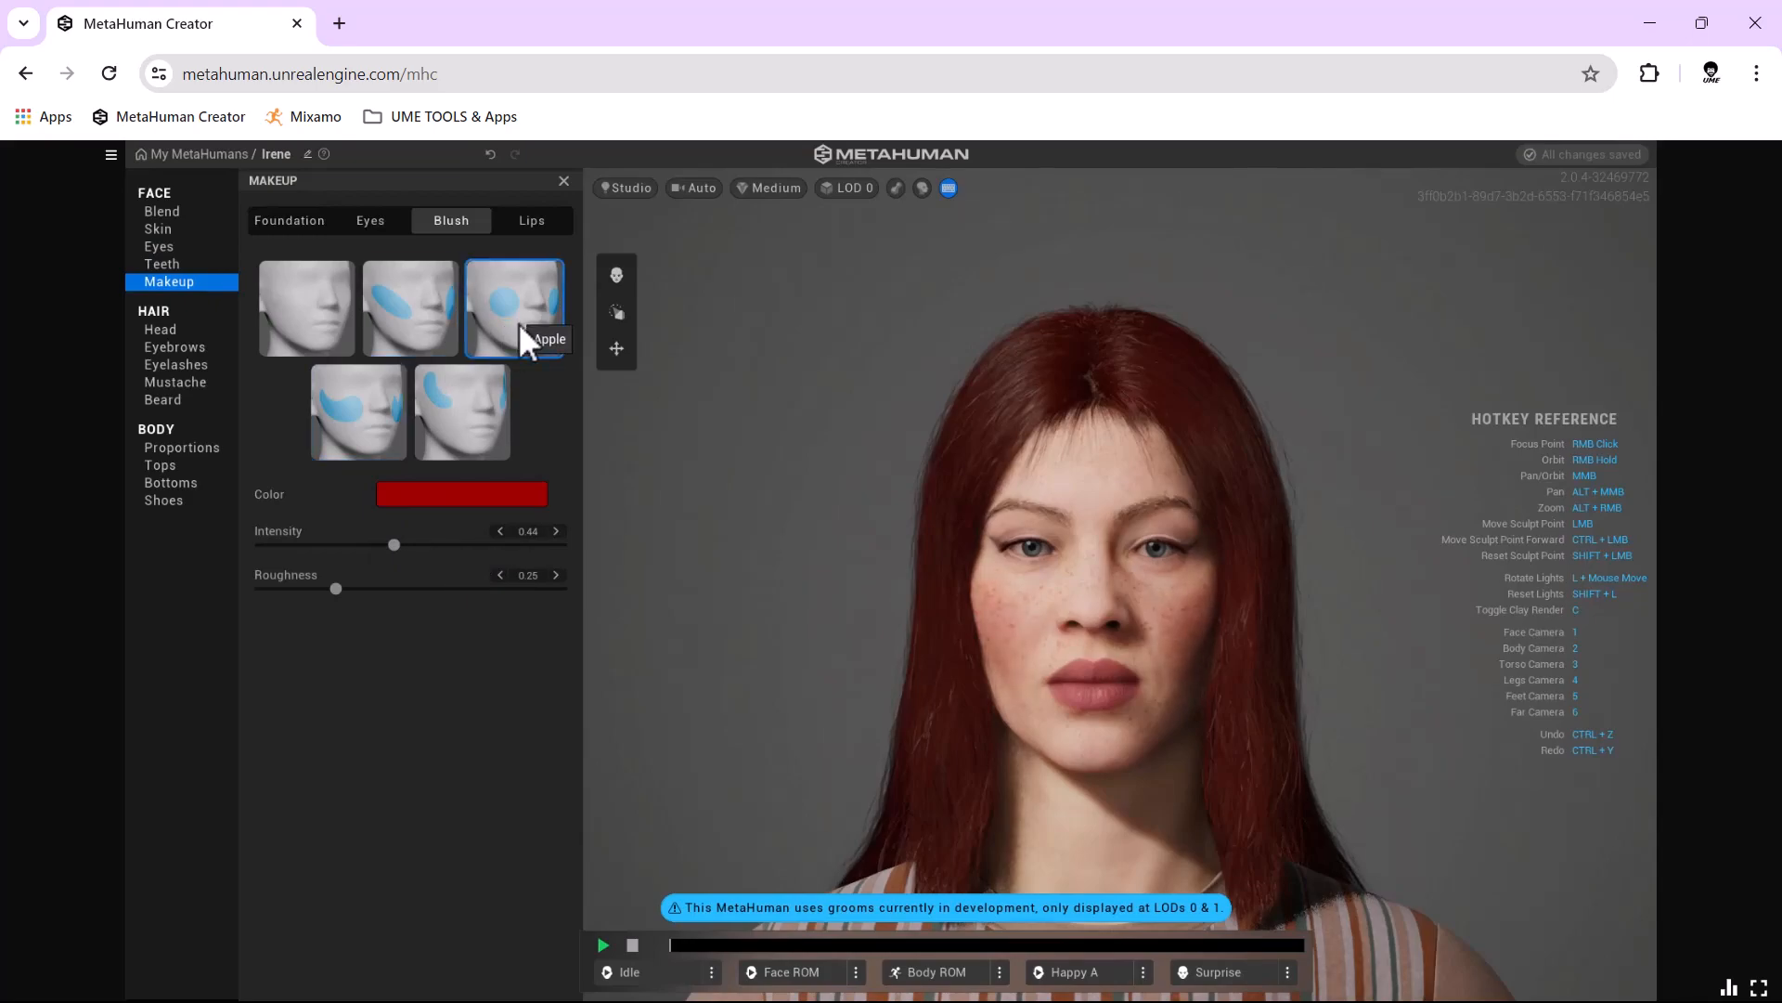
Apply the third lip makeup style and try the bright red and raspberry Neutral preset colors on the lips.
{"action": "left_click", "coordinate": [536, 221]}
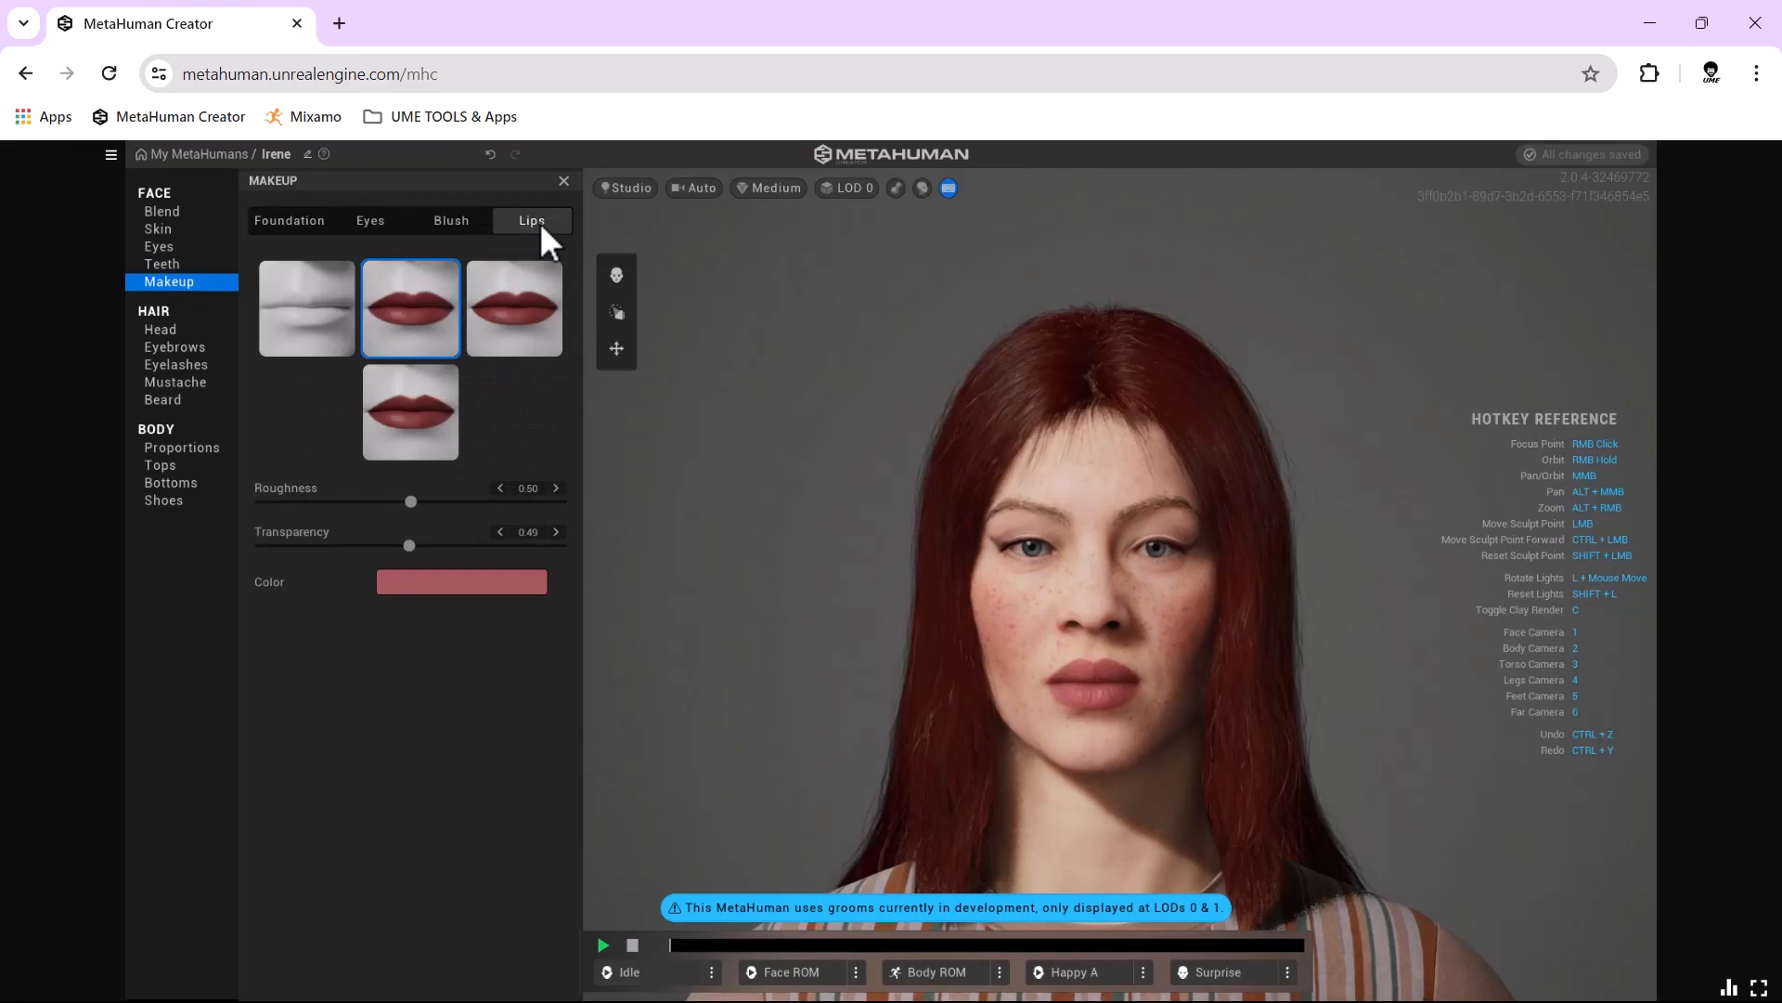
{"action": "left_click", "coordinate": [503, 307]}
{"action": "left_click", "coordinate": [425, 591]}
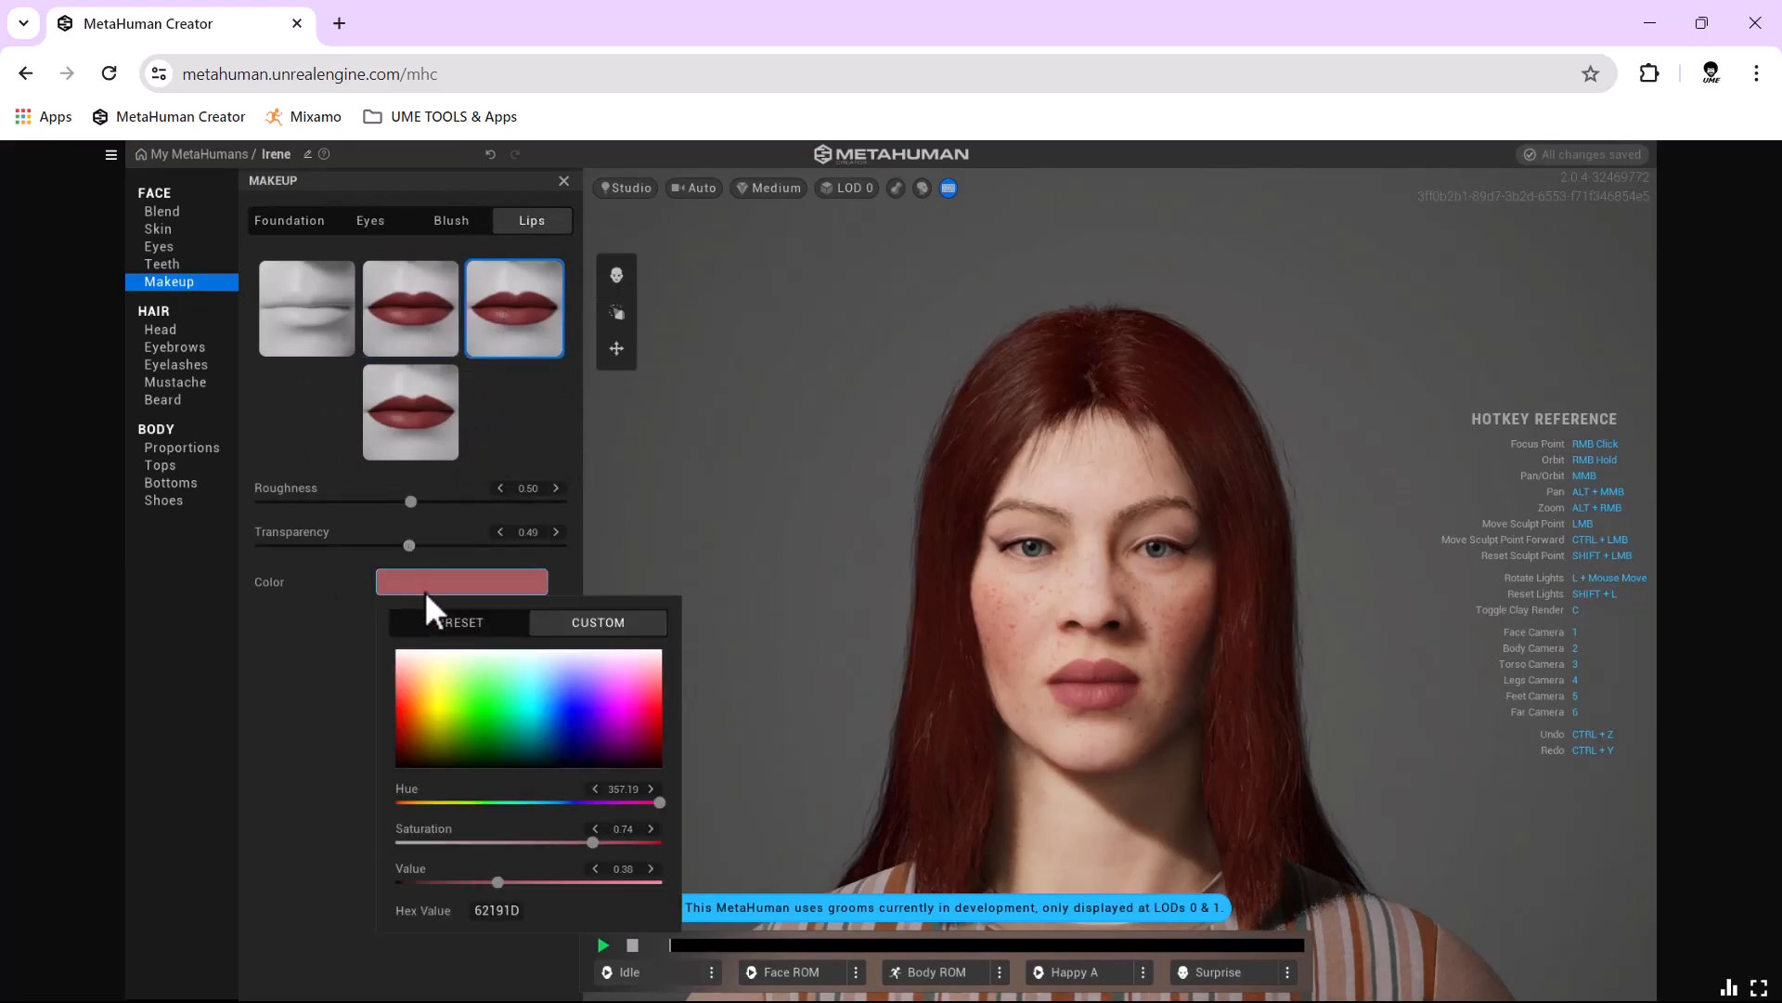
{"action": "left_click", "coordinate": [455, 618]}
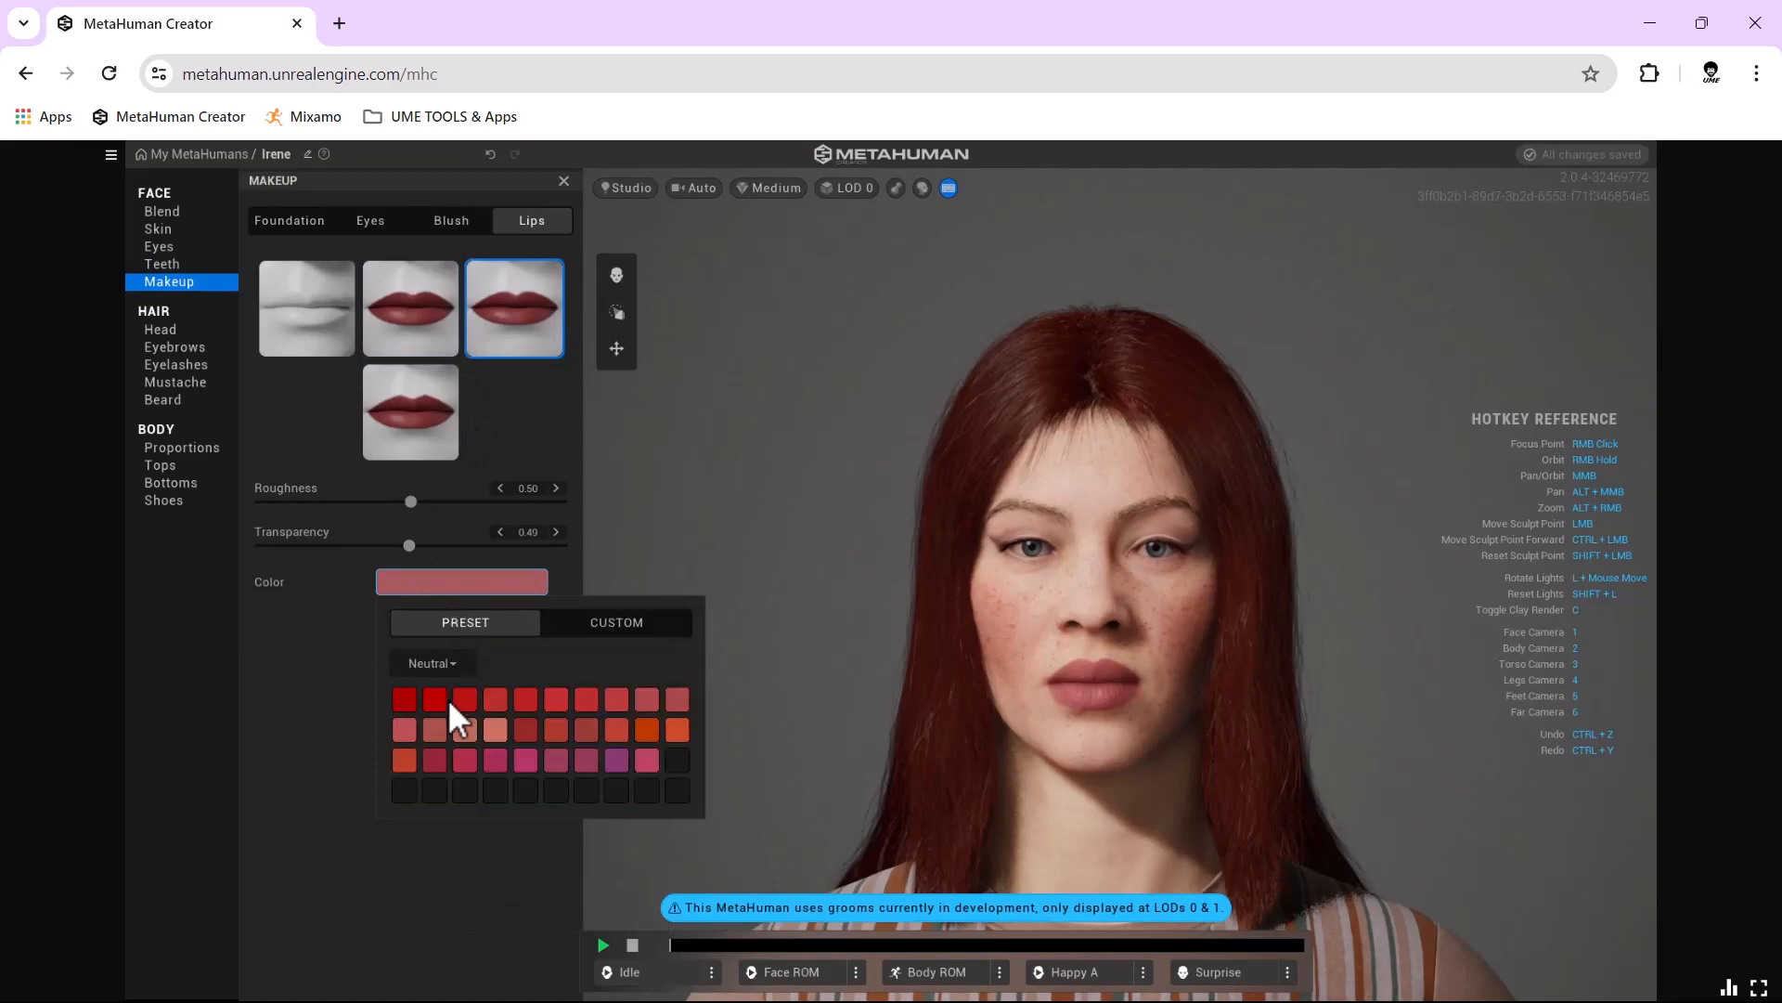
{"action": "left_click", "coordinate": [414, 698]}
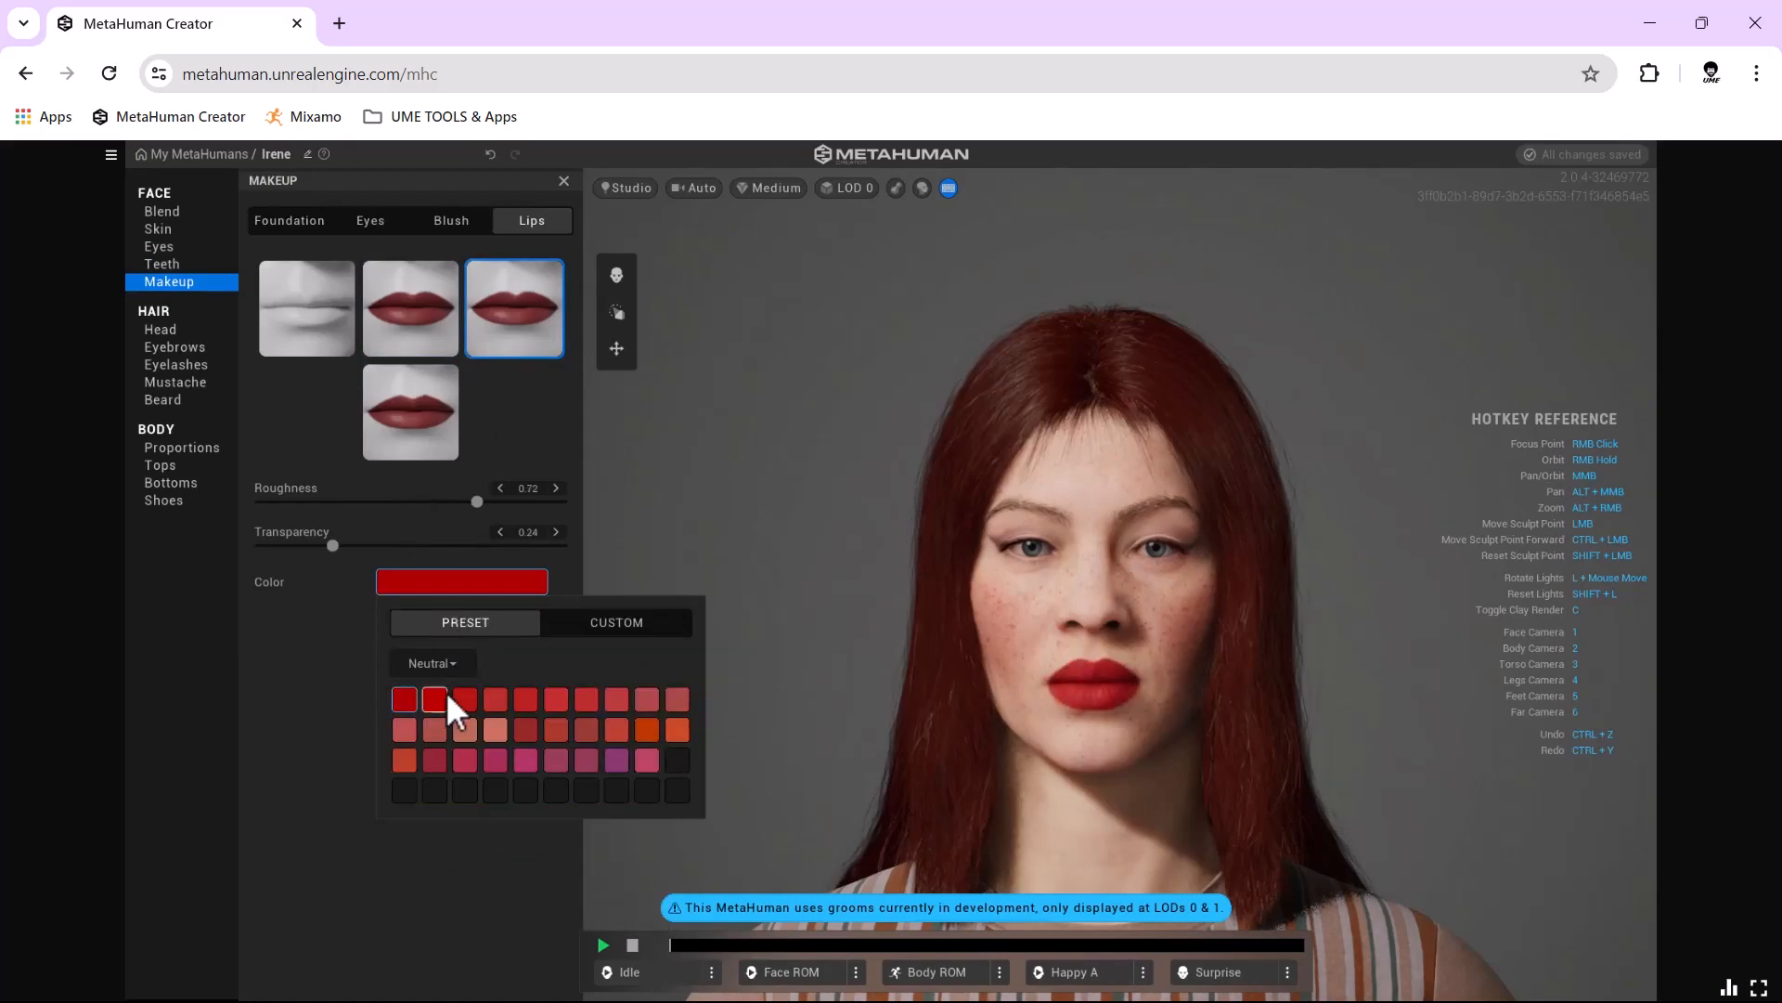
{"action": "left_click", "coordinate": [488, 757]}
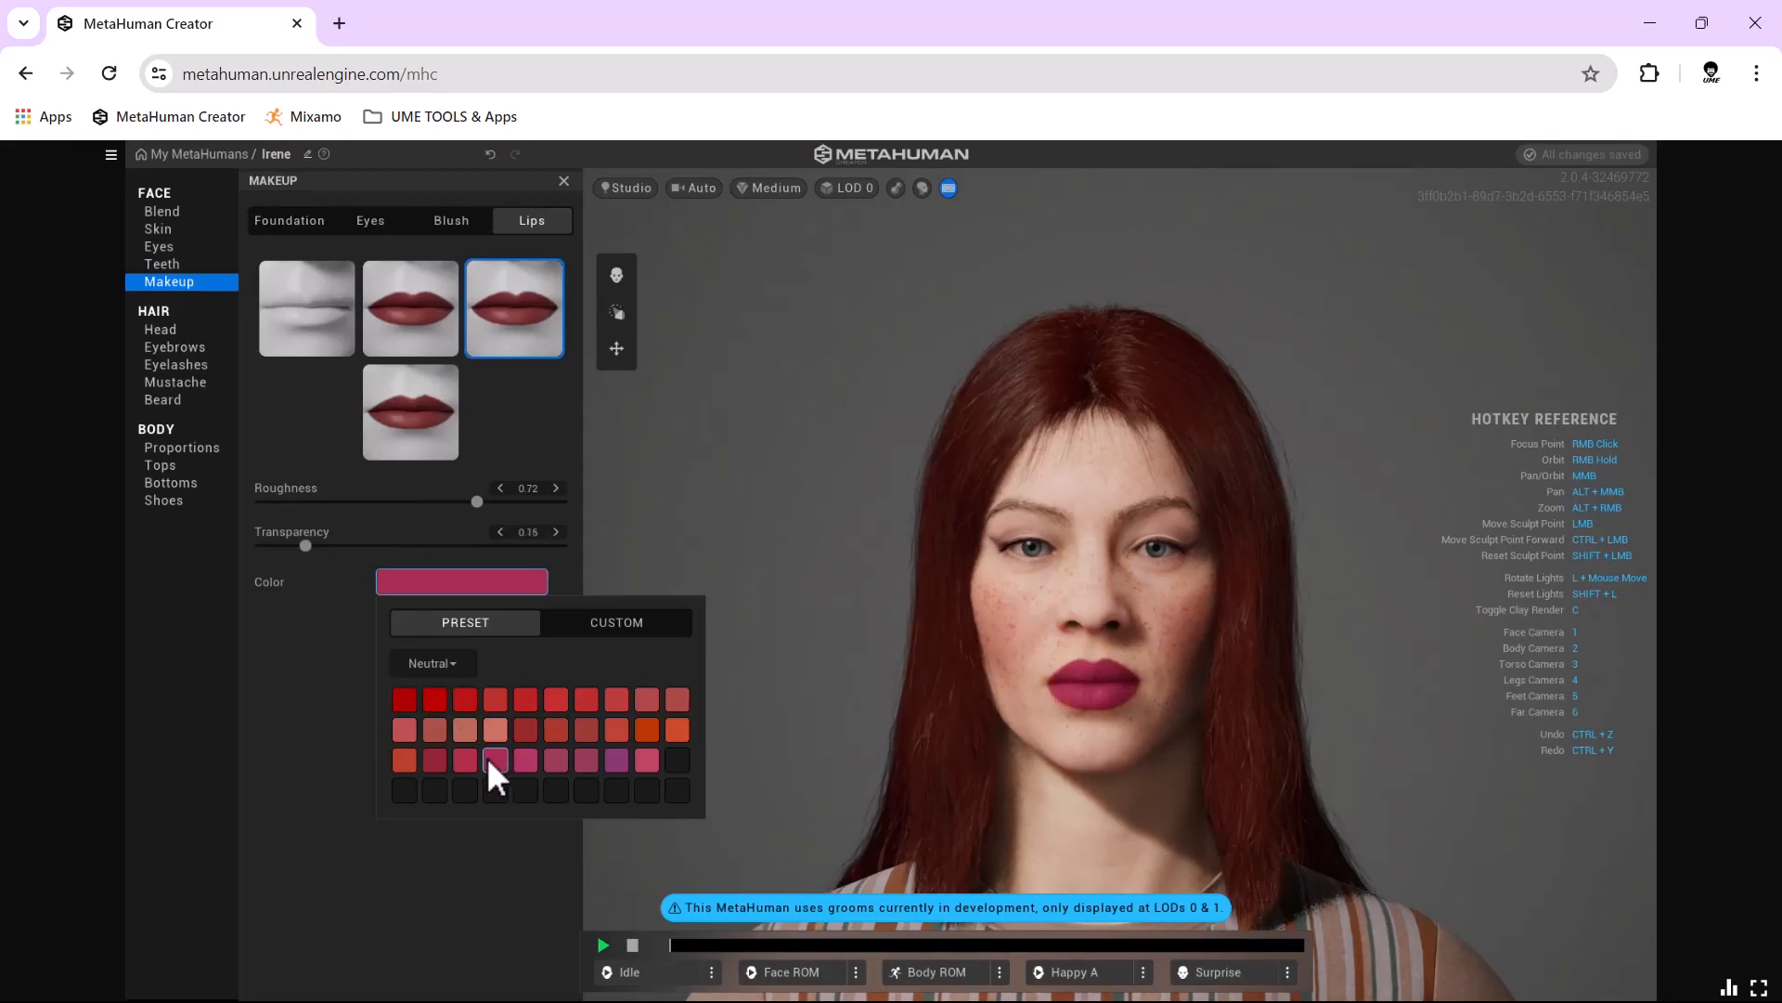
Try custom lip colors such as blue, yellow and green, and apply the first bright red Neutral preset.
{"action": "left_click", "coordinate": [557, 628]}
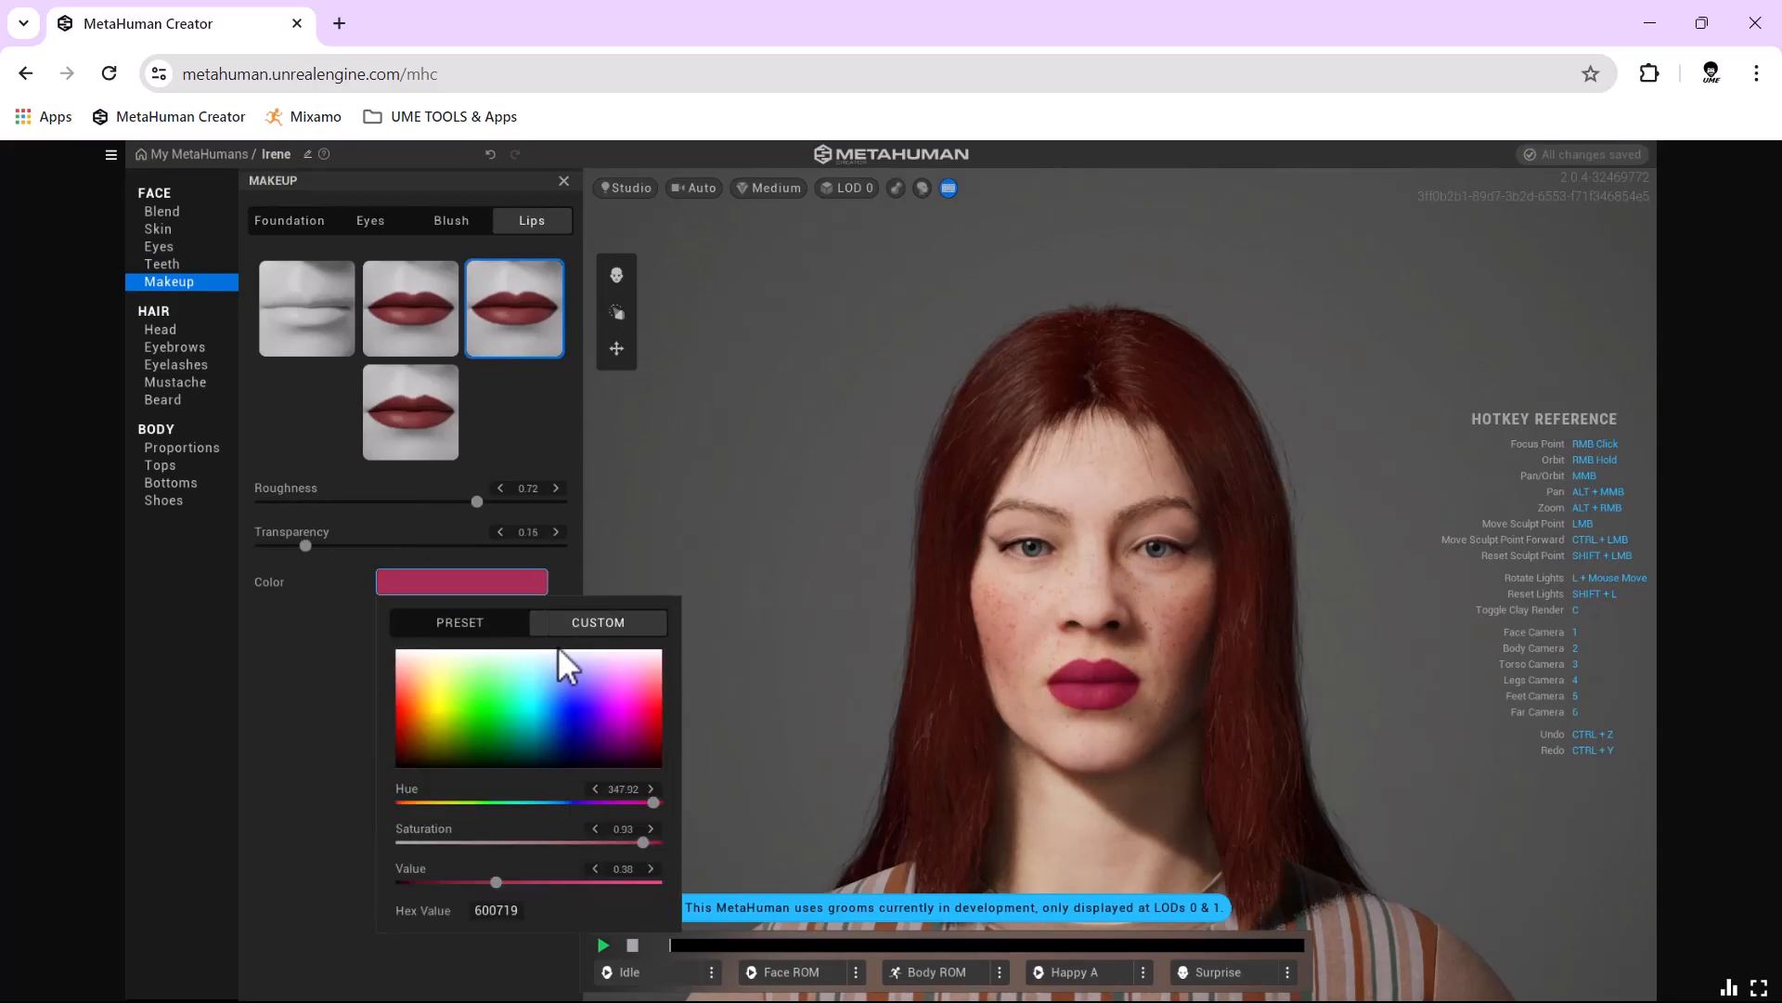
{"action": "left_click", "coordinate": [572, 712]}
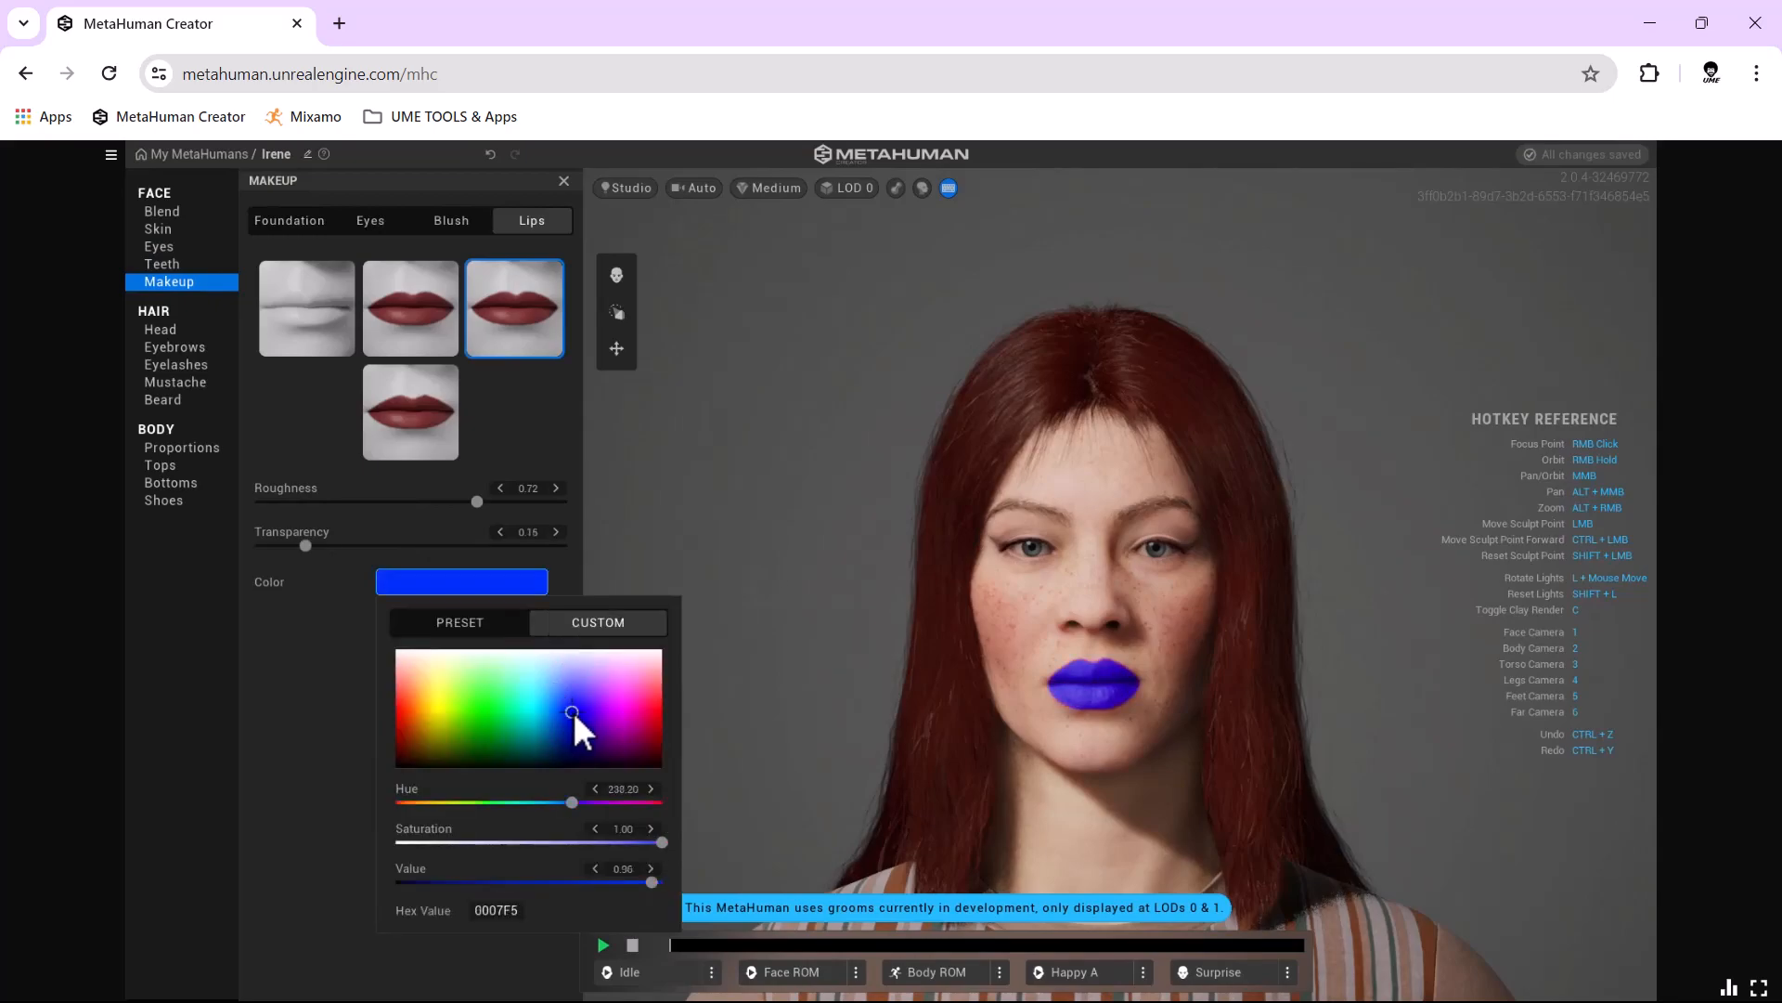
{"action": "left_click", "coordinate": [410, 709]}
{"action": "left_click", "coordinate": [498, 696]}
{"action": "left_click", "coordinate": [479, 728]}
{"action": "left_click", "coordinate": [477, 743]}
{"action": "left_click", "coordinate": [447, 708]}
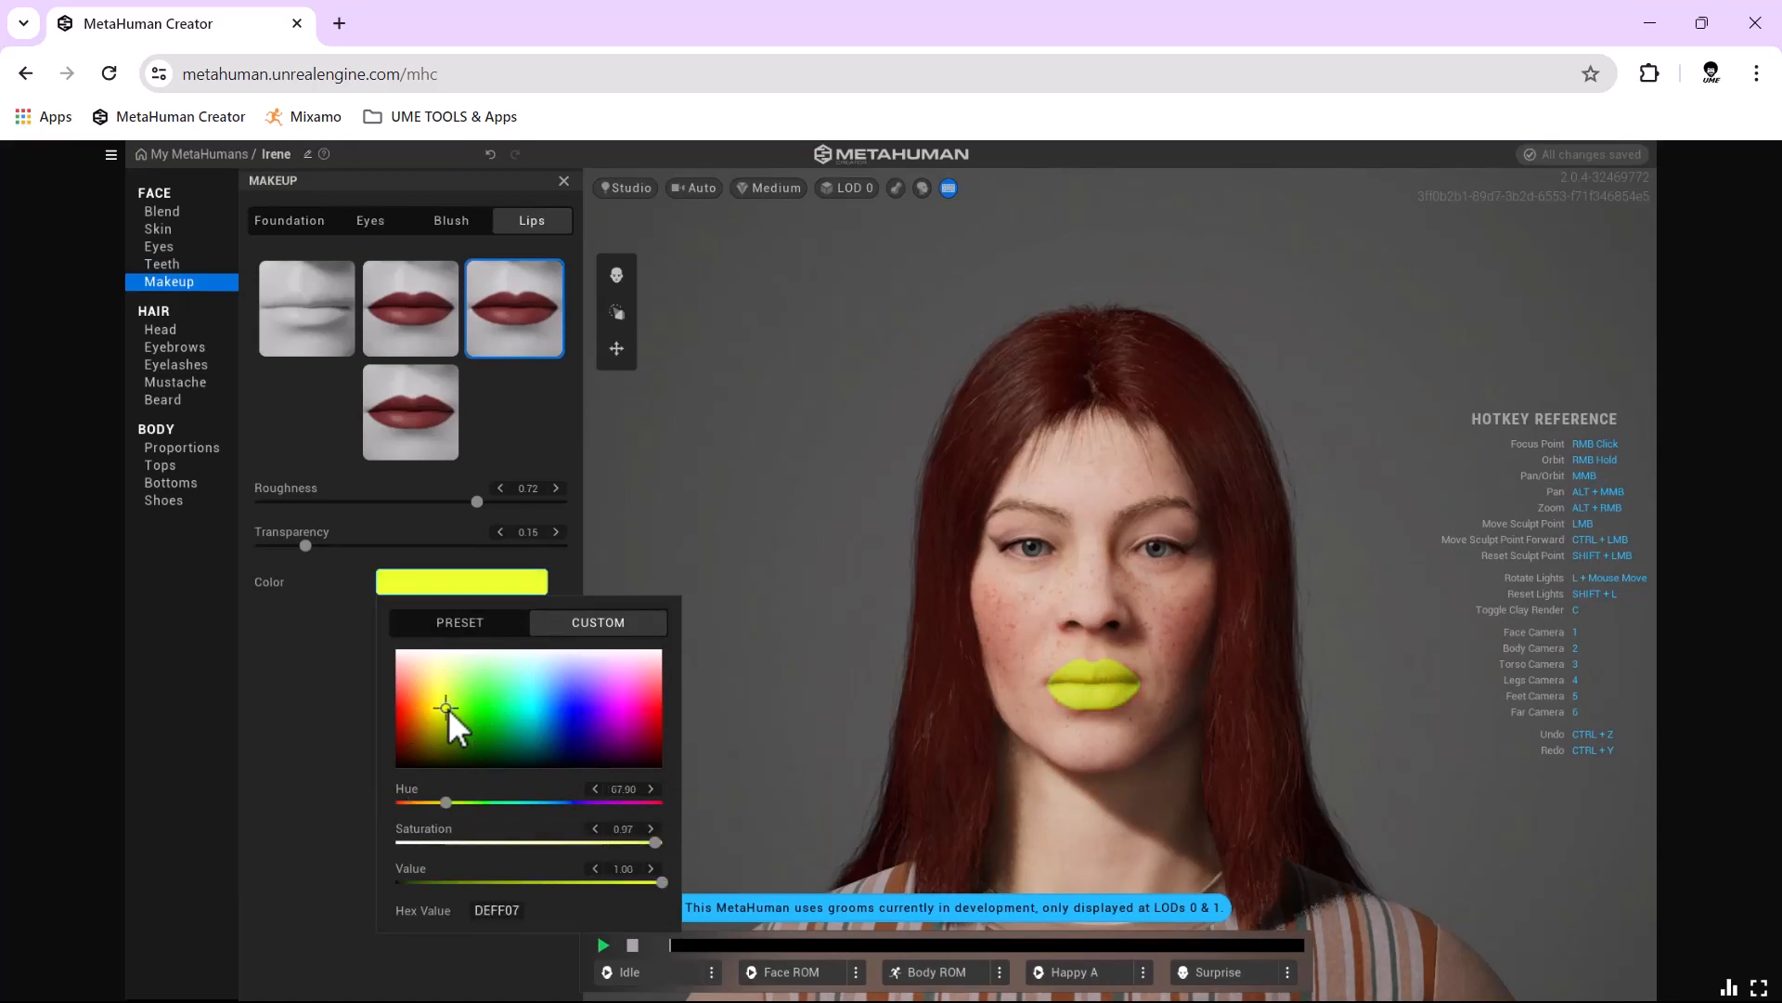
{"action": "left_click", "coordinate": [475, 737]}
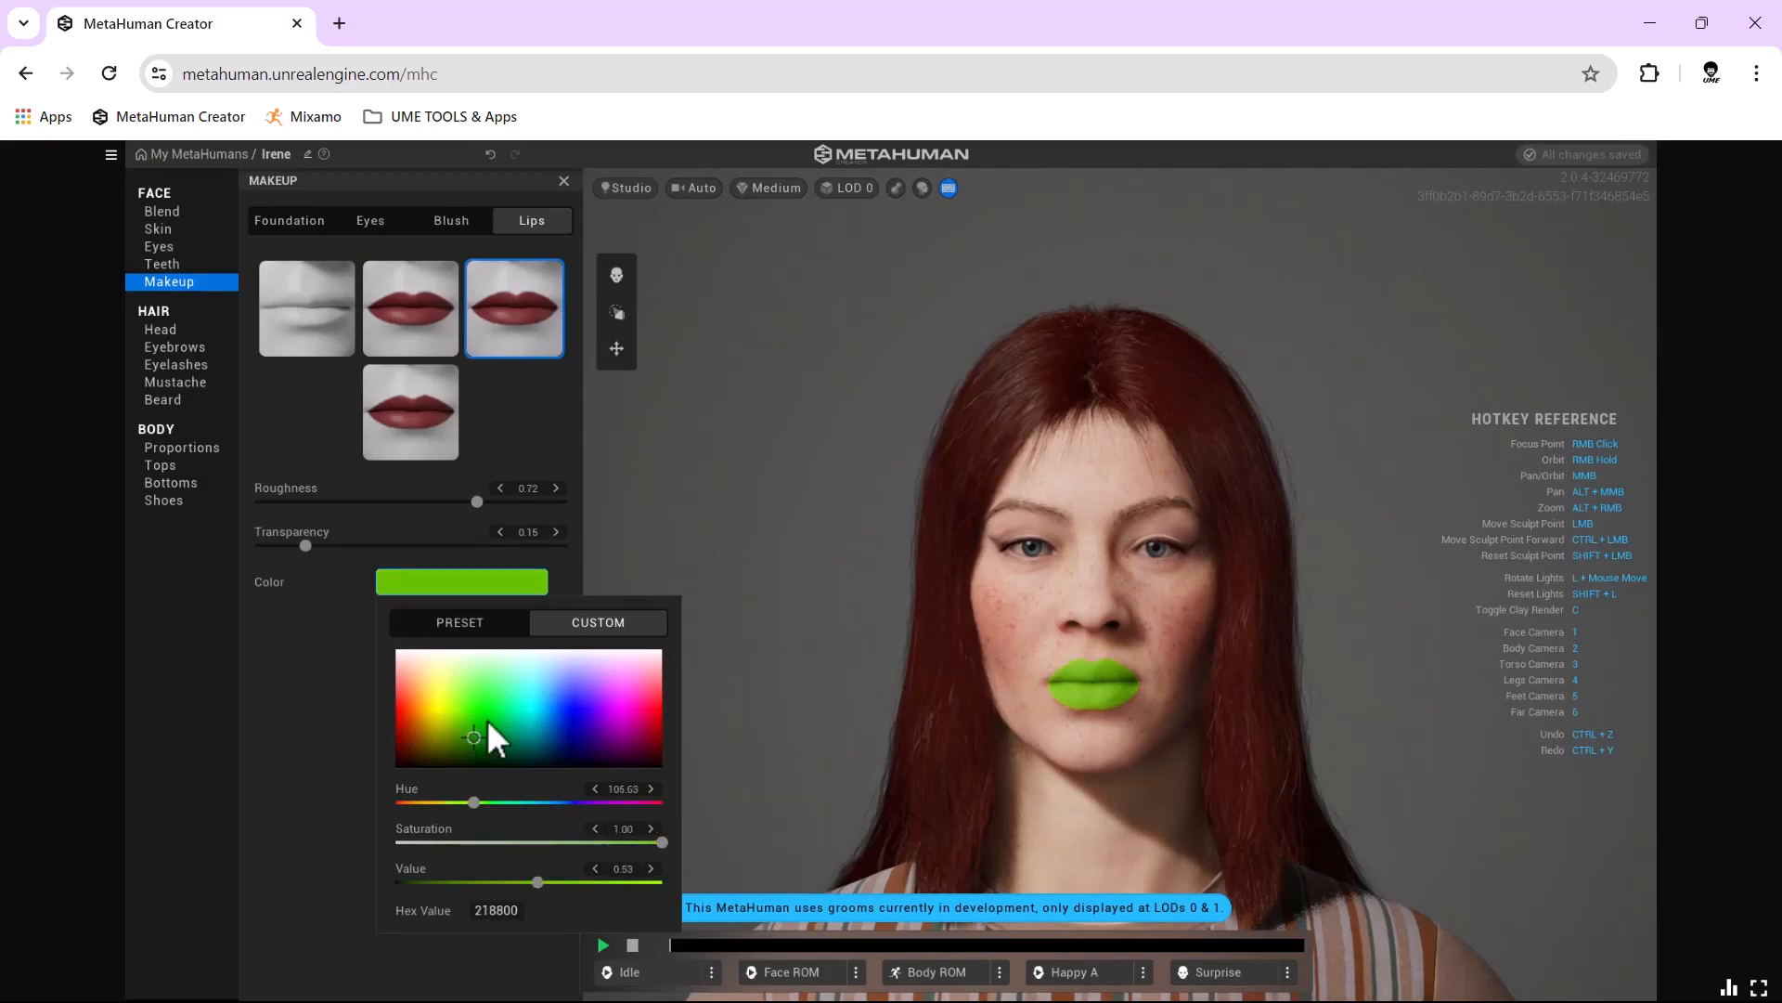
{"action": "left_click", "coordinate": [477, 624]}
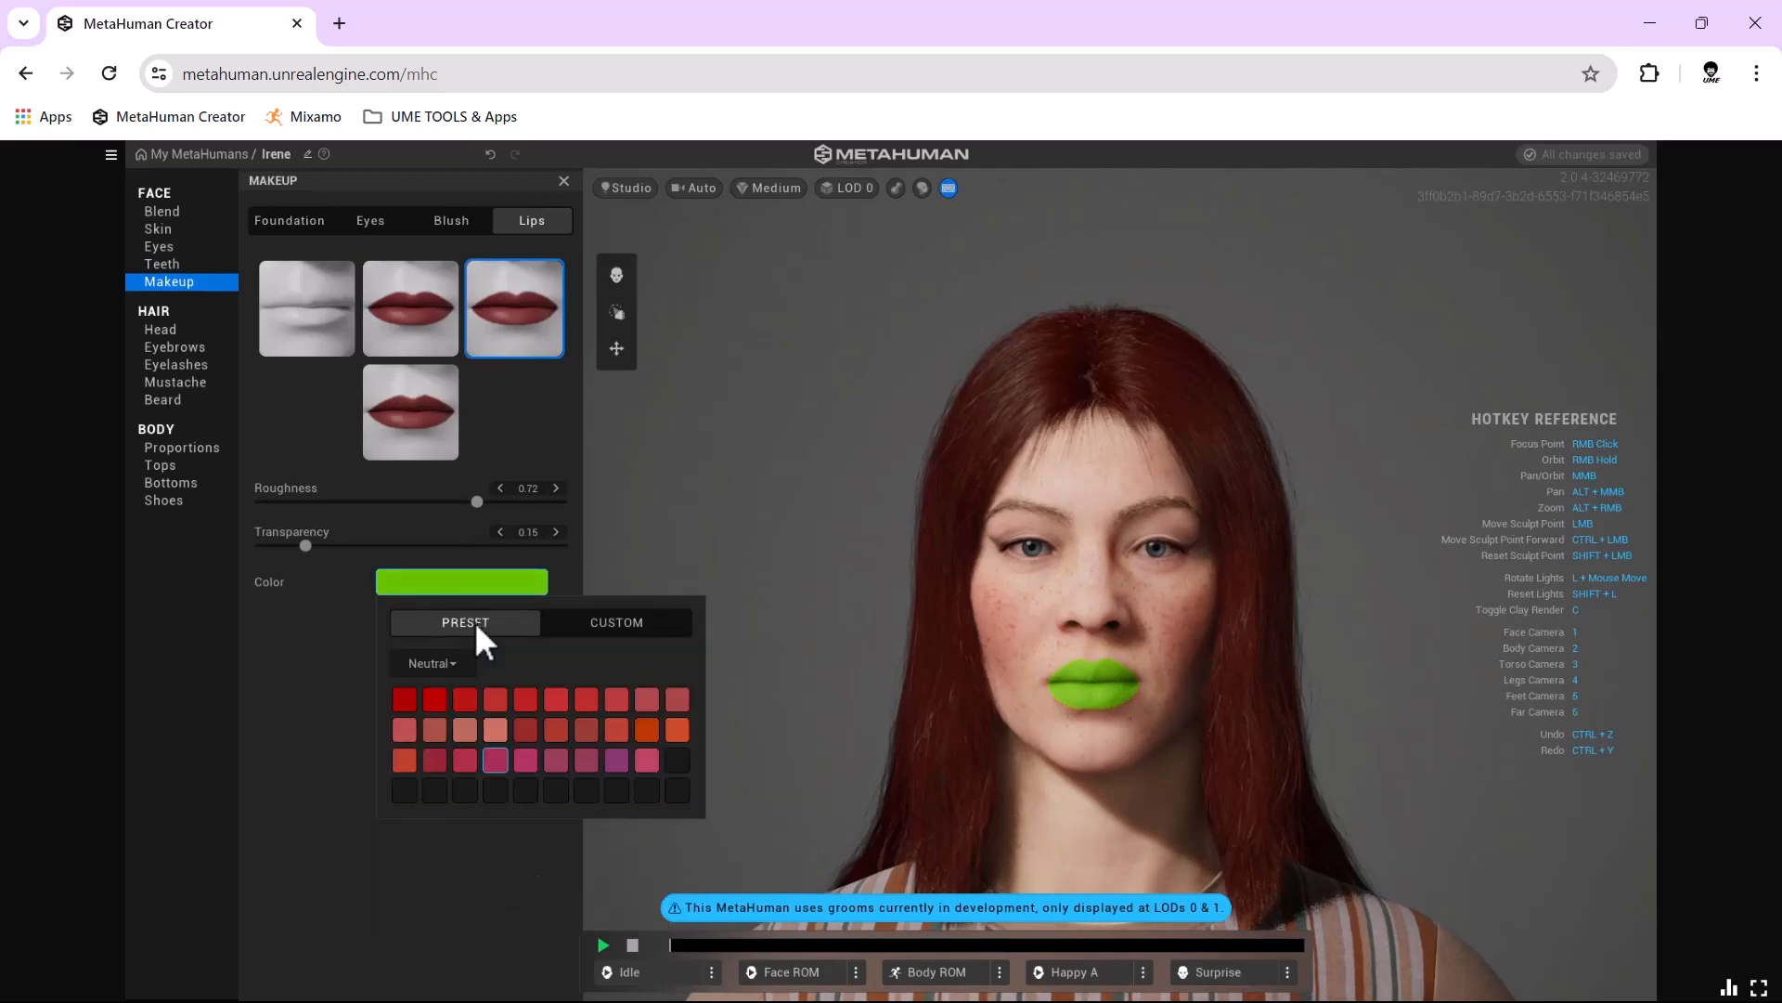
{"action": "left_click", "coordinate": [404, 699]}
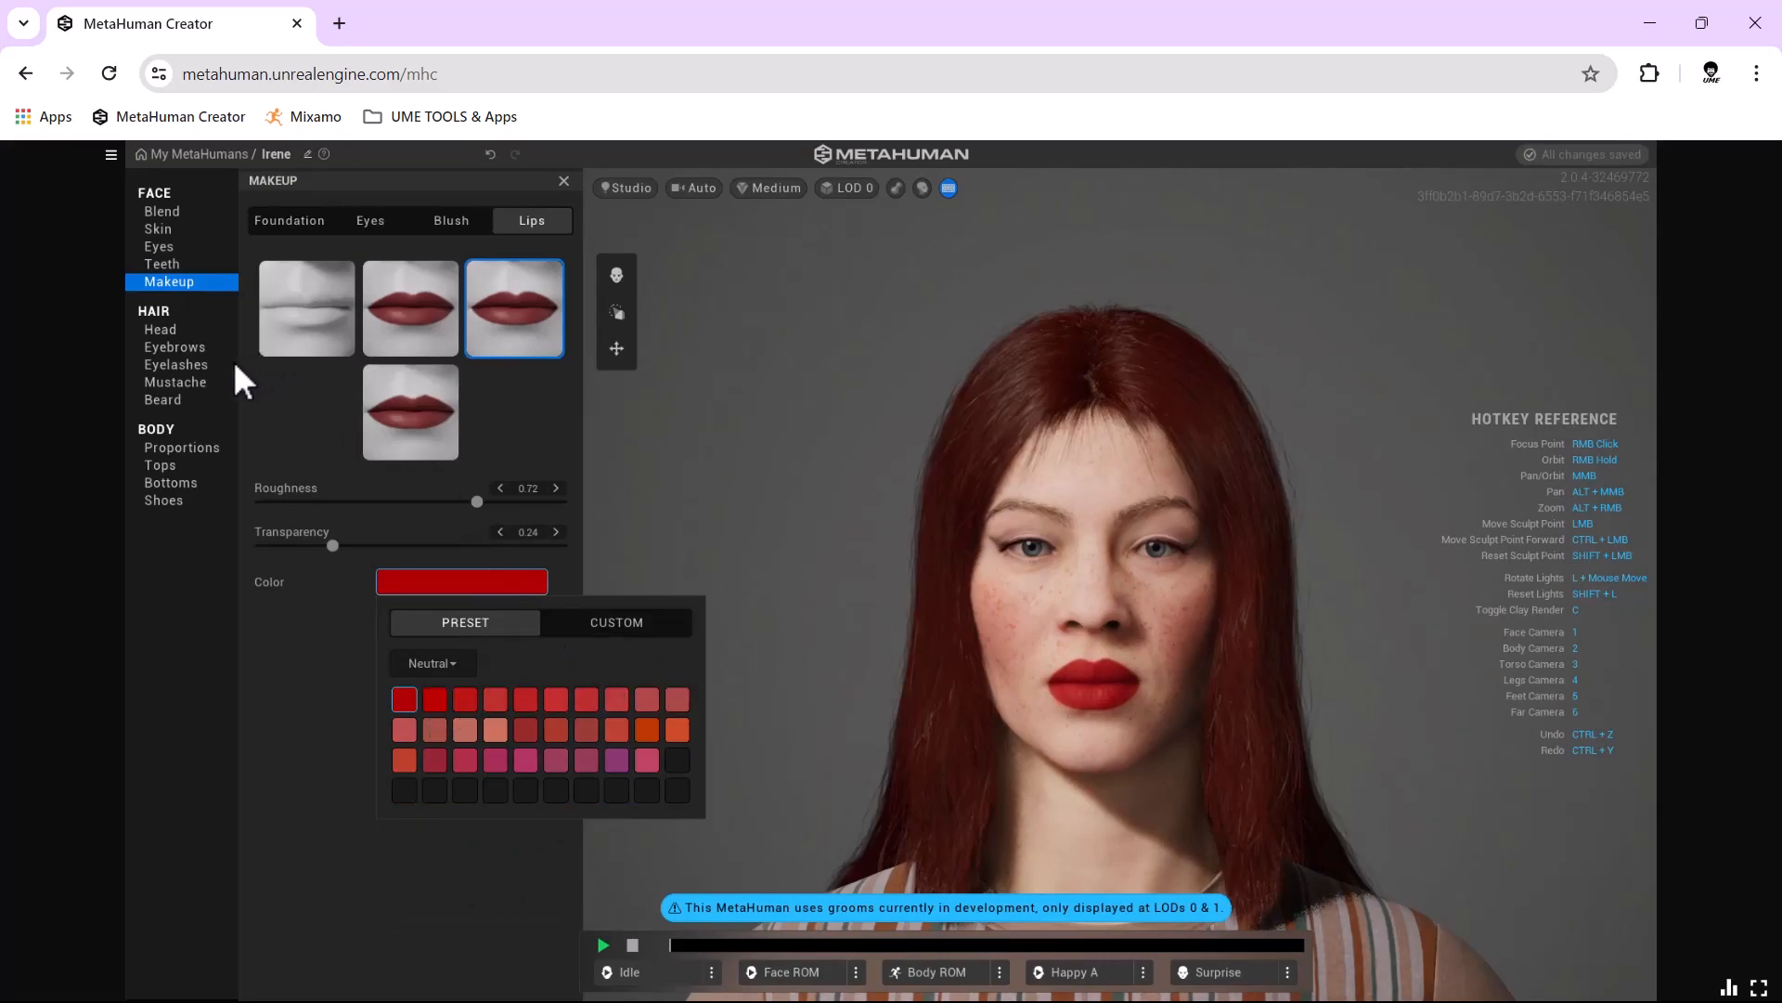
Try the Medium Natural and Medium Unruly eyebrow styles.
{"action": "left_click", "coordinate": [176, 329]}
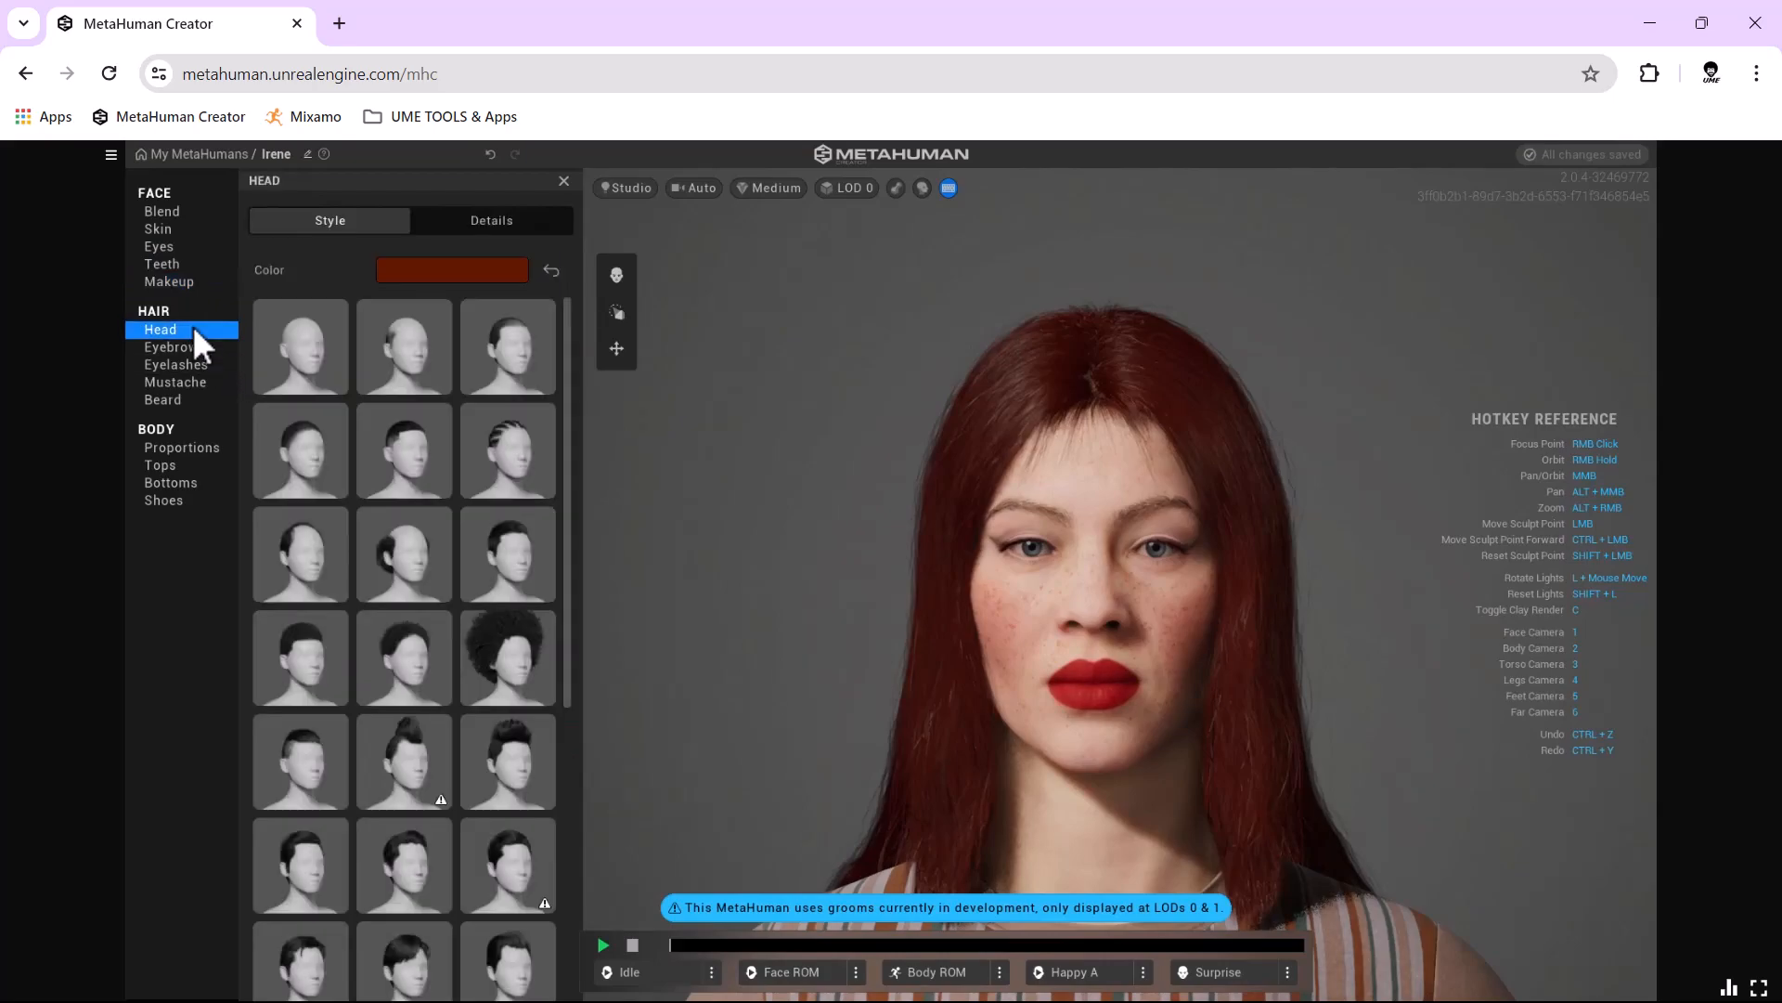
{"action": "left_click", "coordinate": [195, 350]}
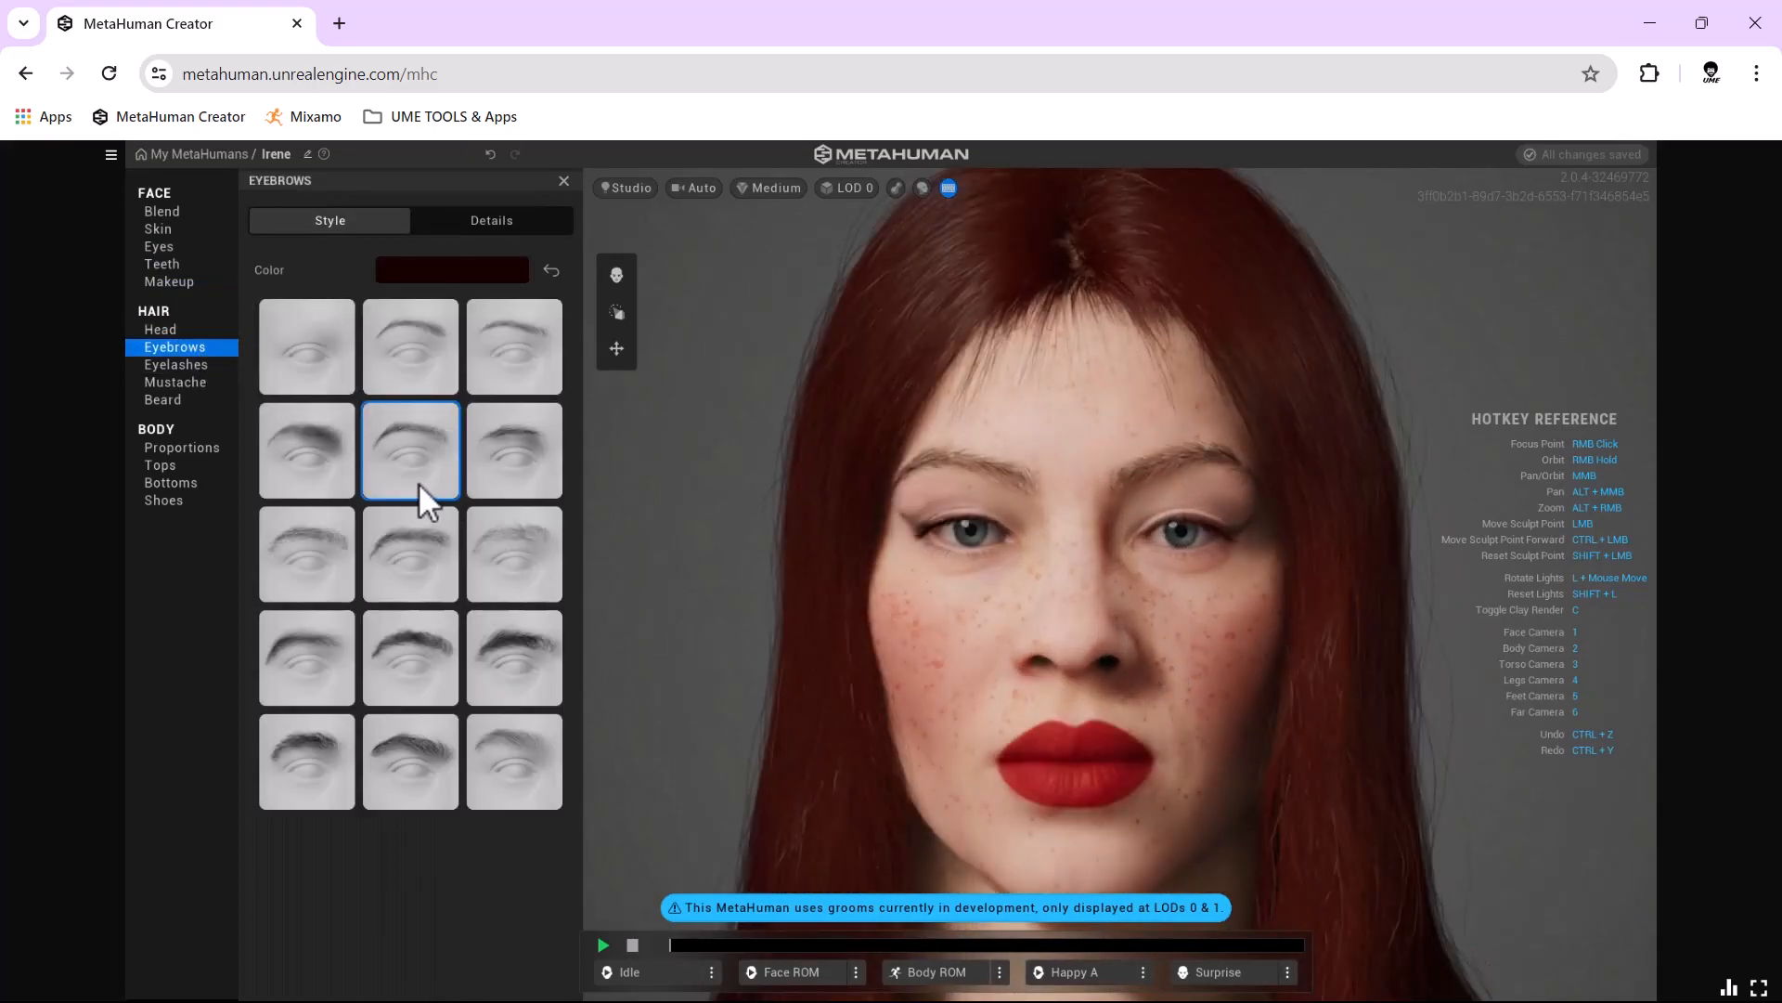
{"action": "left_click", "coordinate": [504, 344]}
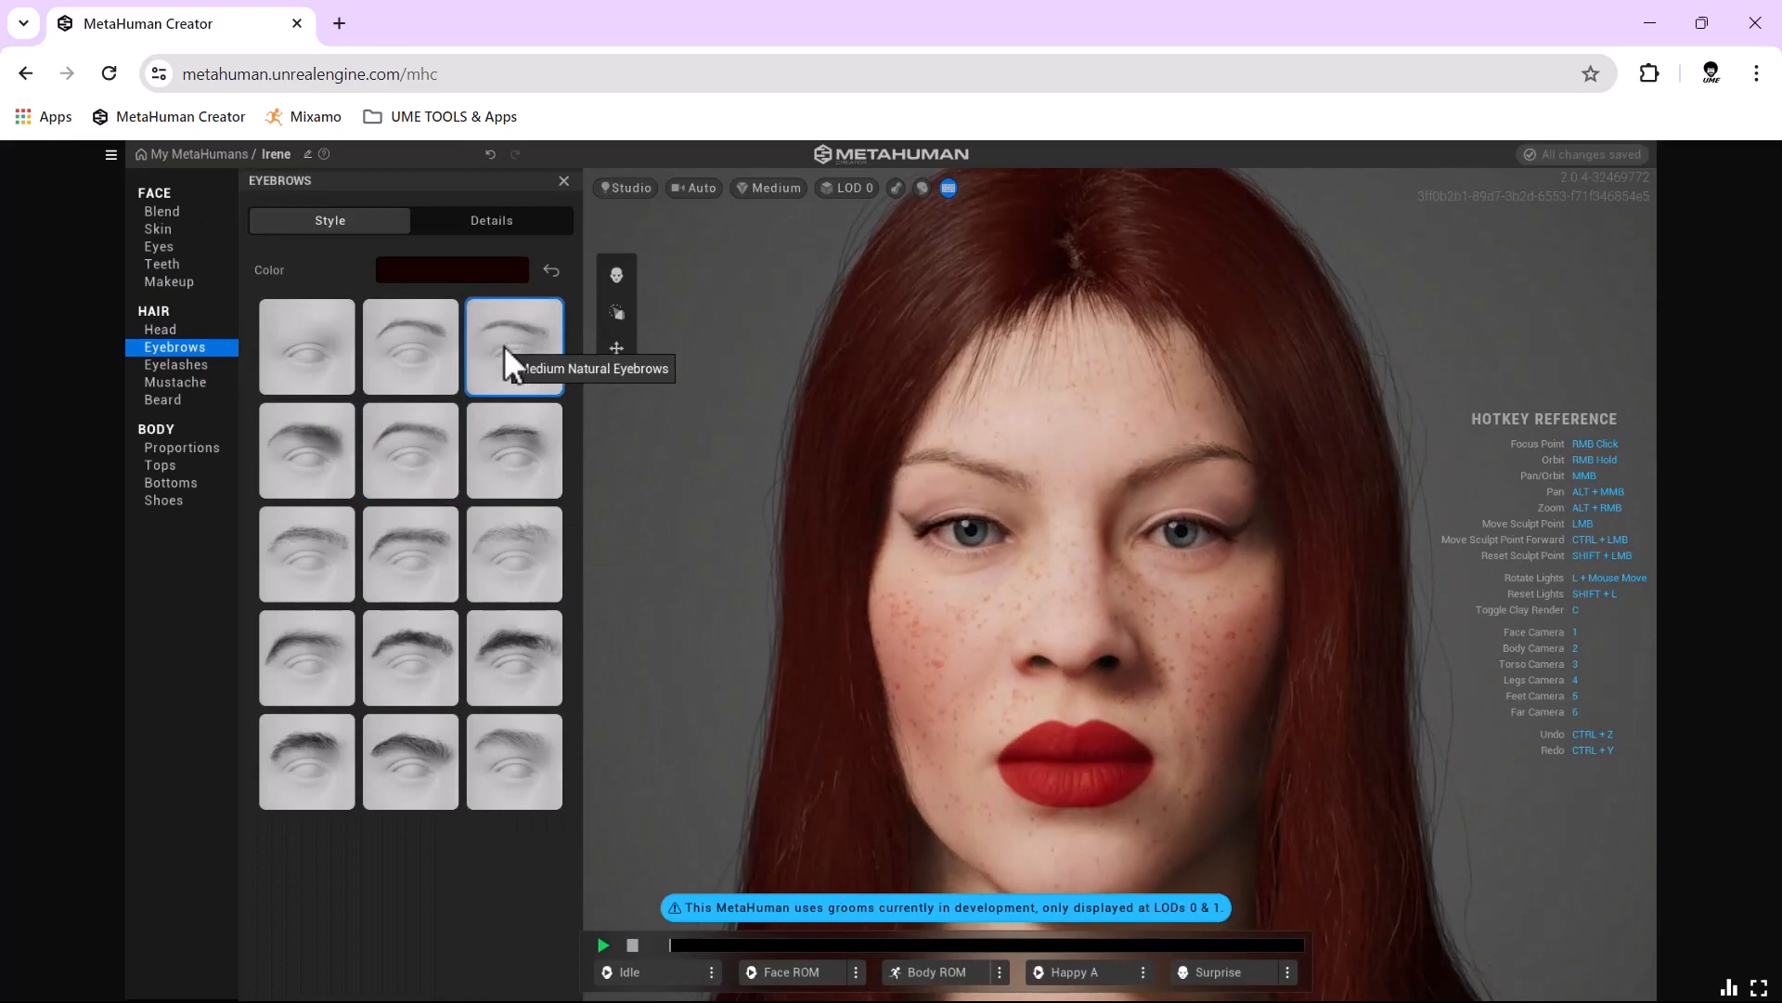
{"action": "left_click", "coordinate": [425, 666]}
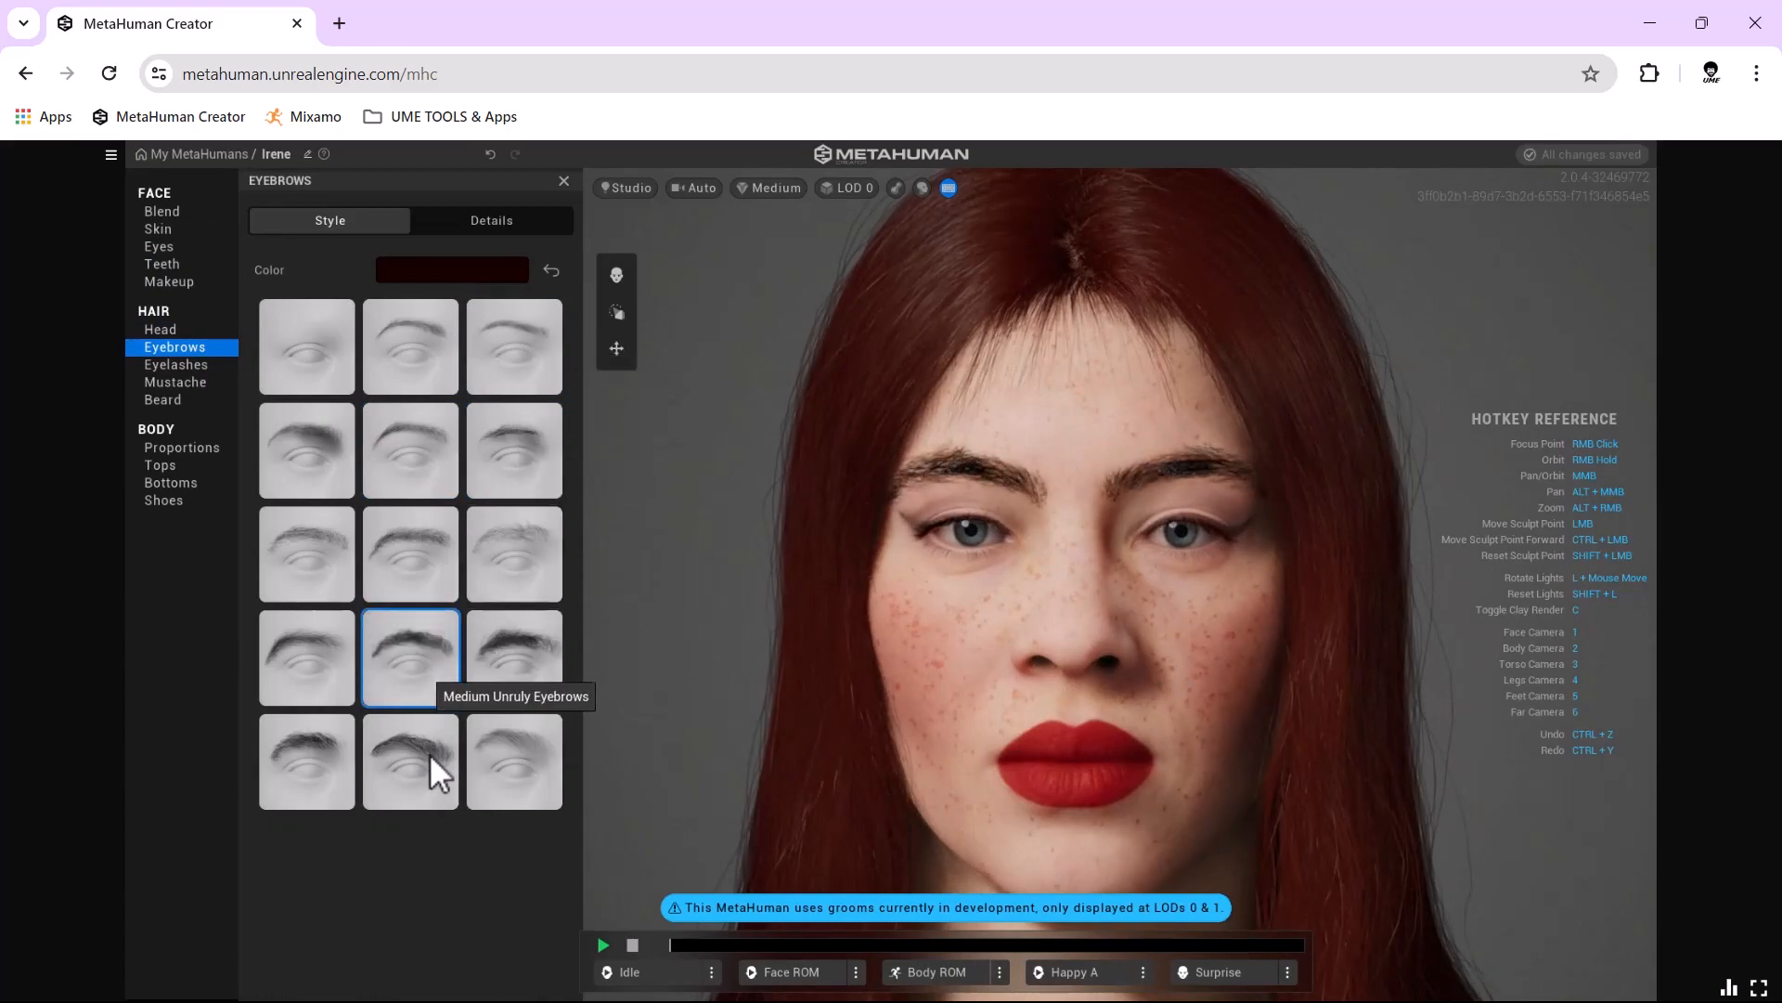
Color the eyebrows with the dark reddish-brown Neutral preset and apply Short Flat Thin Eyebrows after trying Medium Full Eyebrows.
{"action": "left_click", "coordinate": [475, 276]}
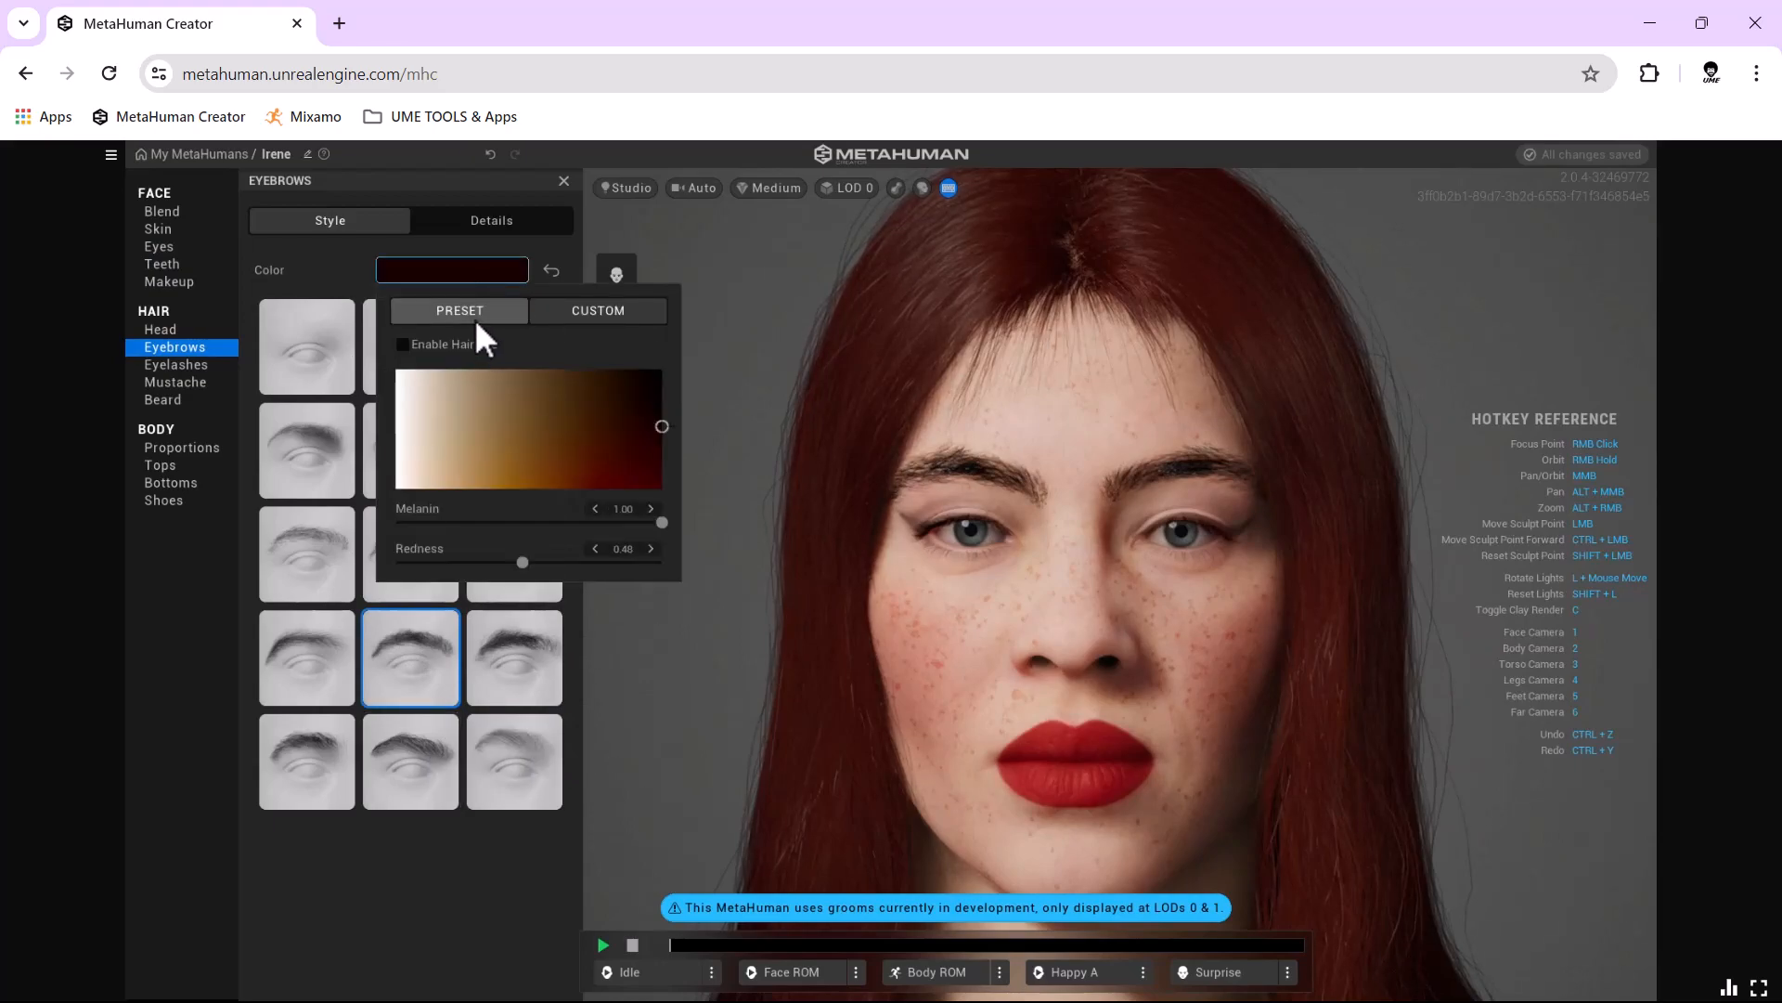
{"action": "left_click", "coordinate": [473, 316]}
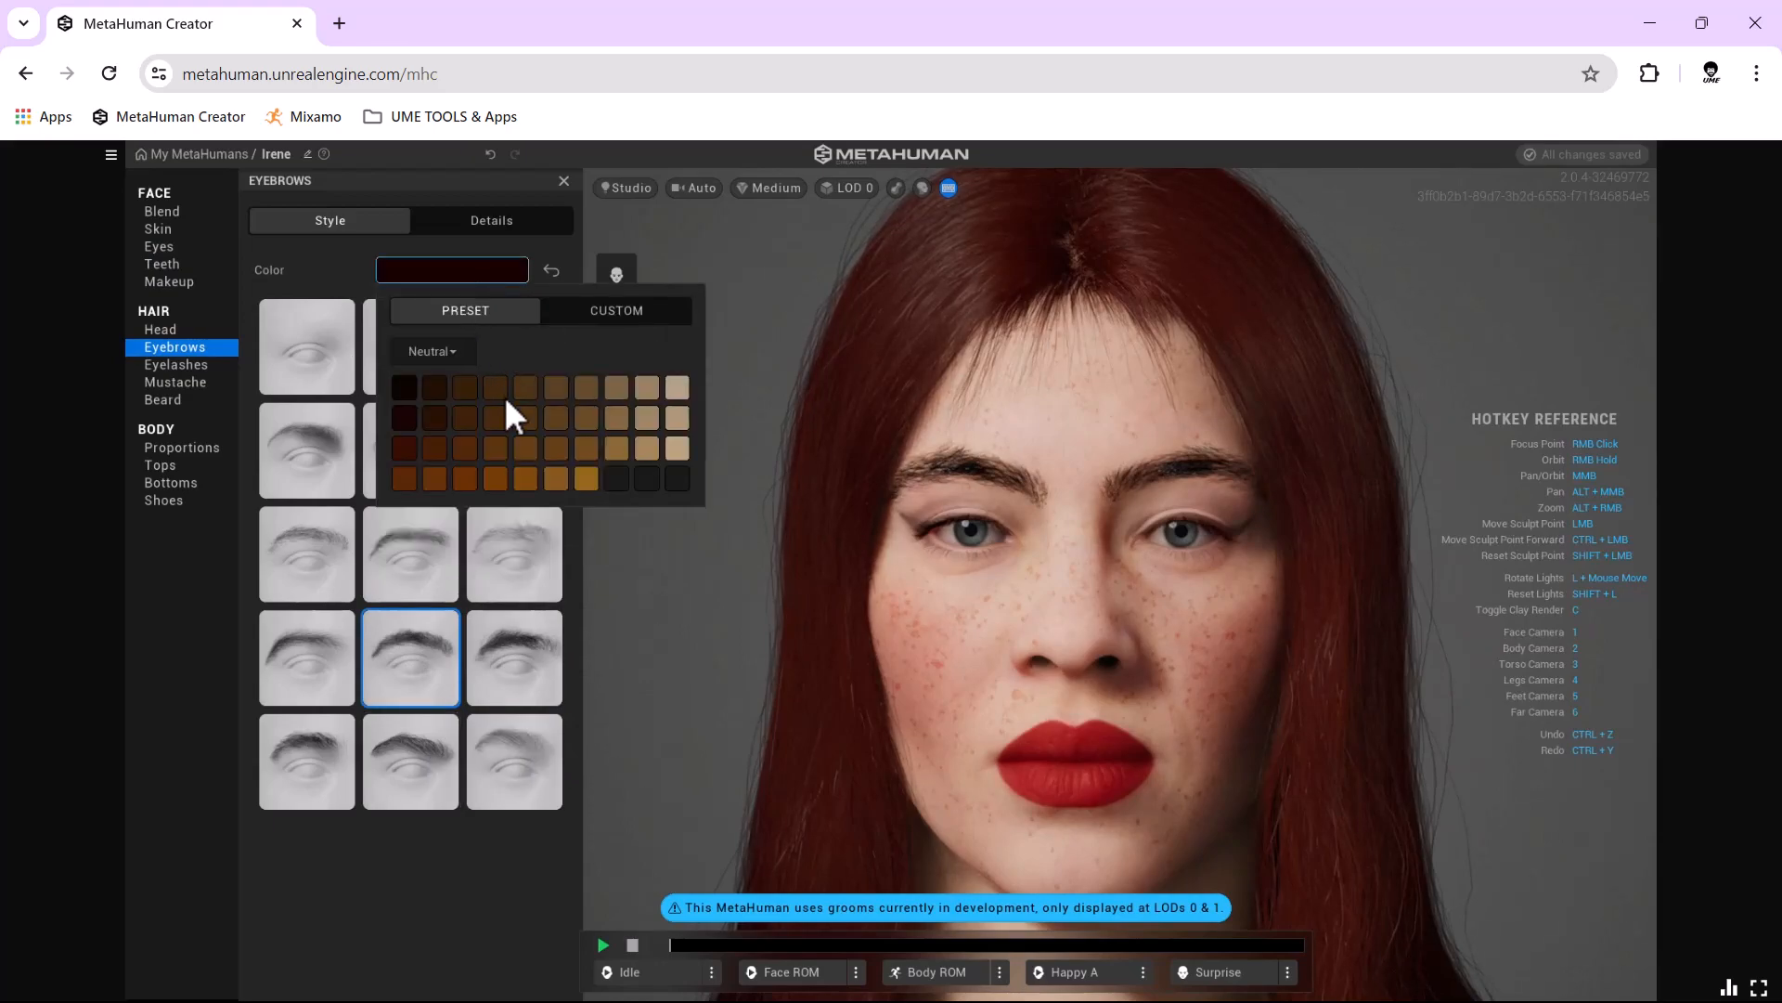
{"action": "left_click", "coordinate": [408, 448]}
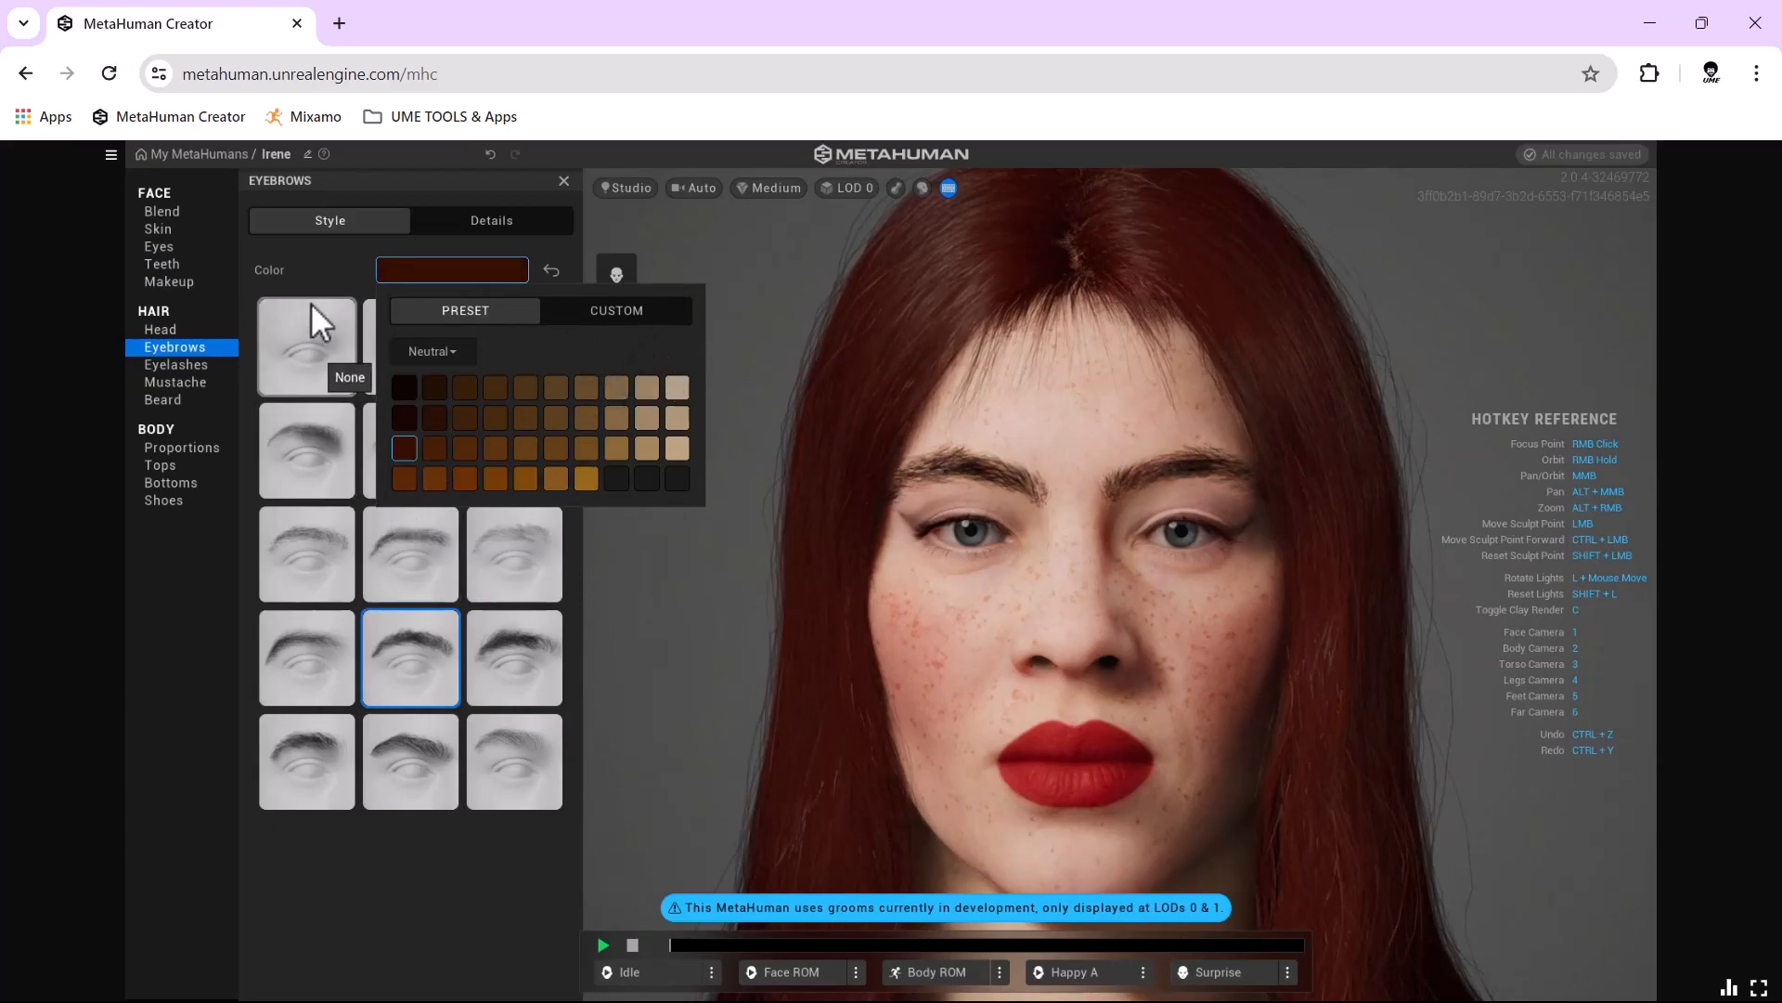
{"action": "left_click", "coordinate": [390, 543]}
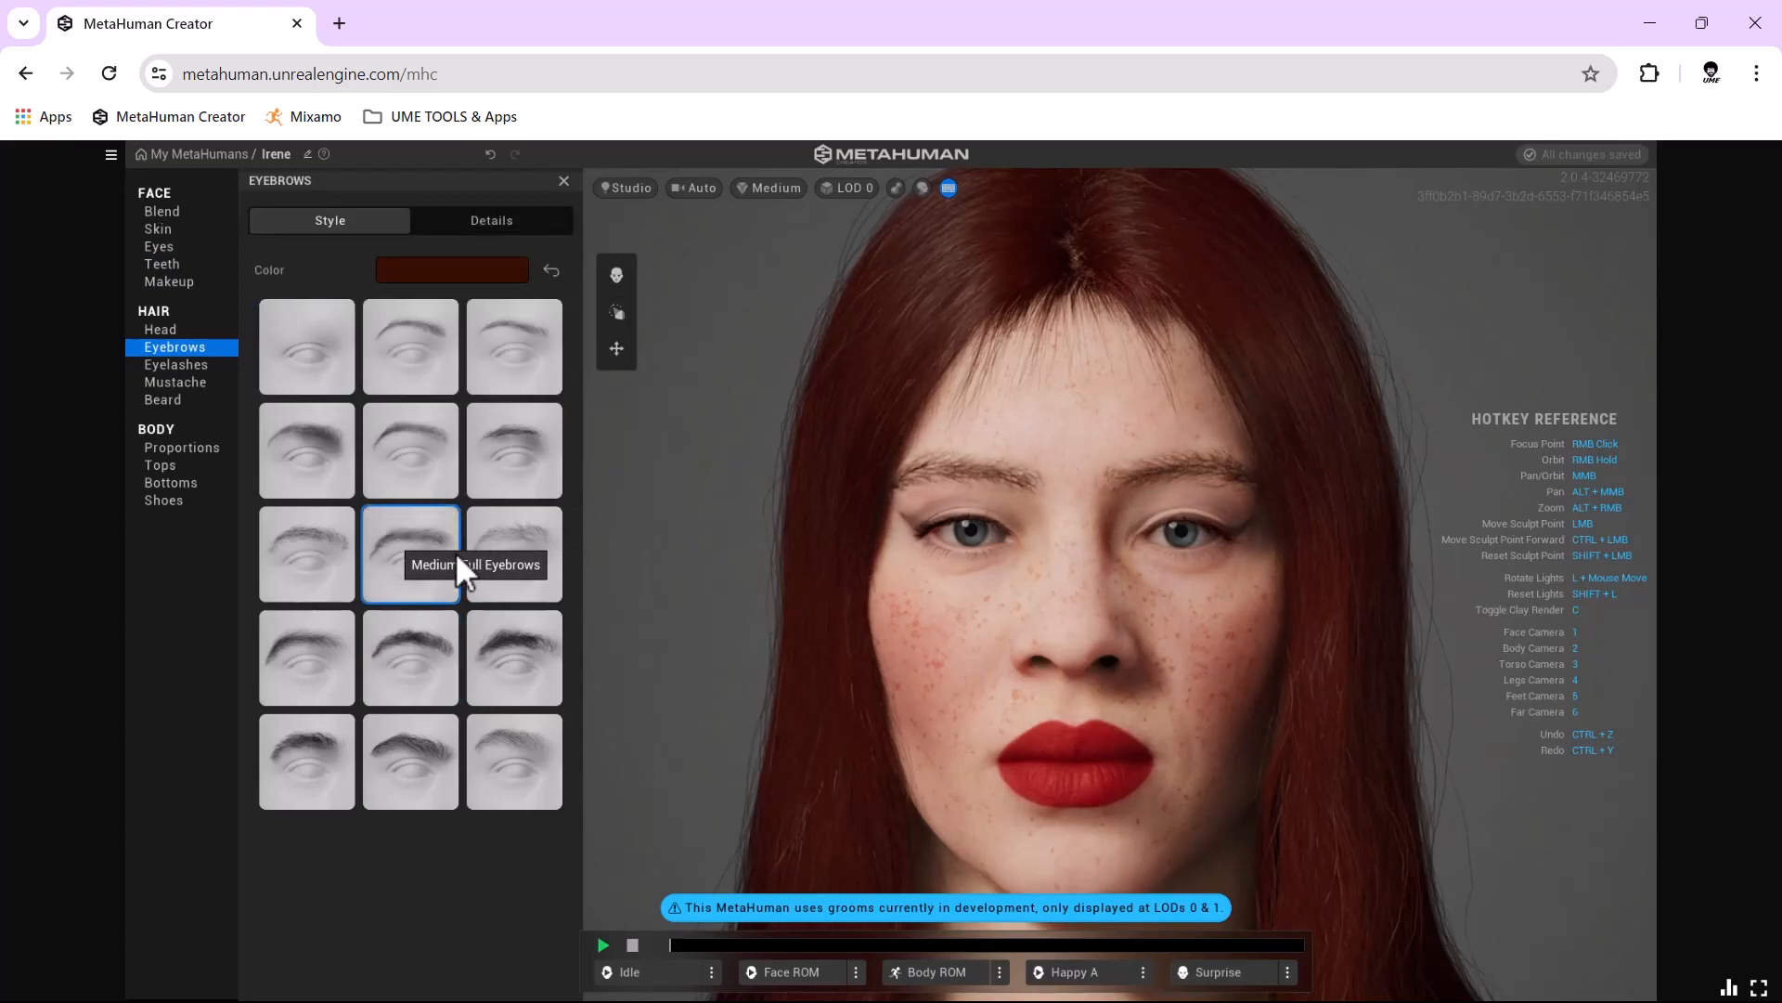
{"action": "left_click", "coordinate": [500, 449]}
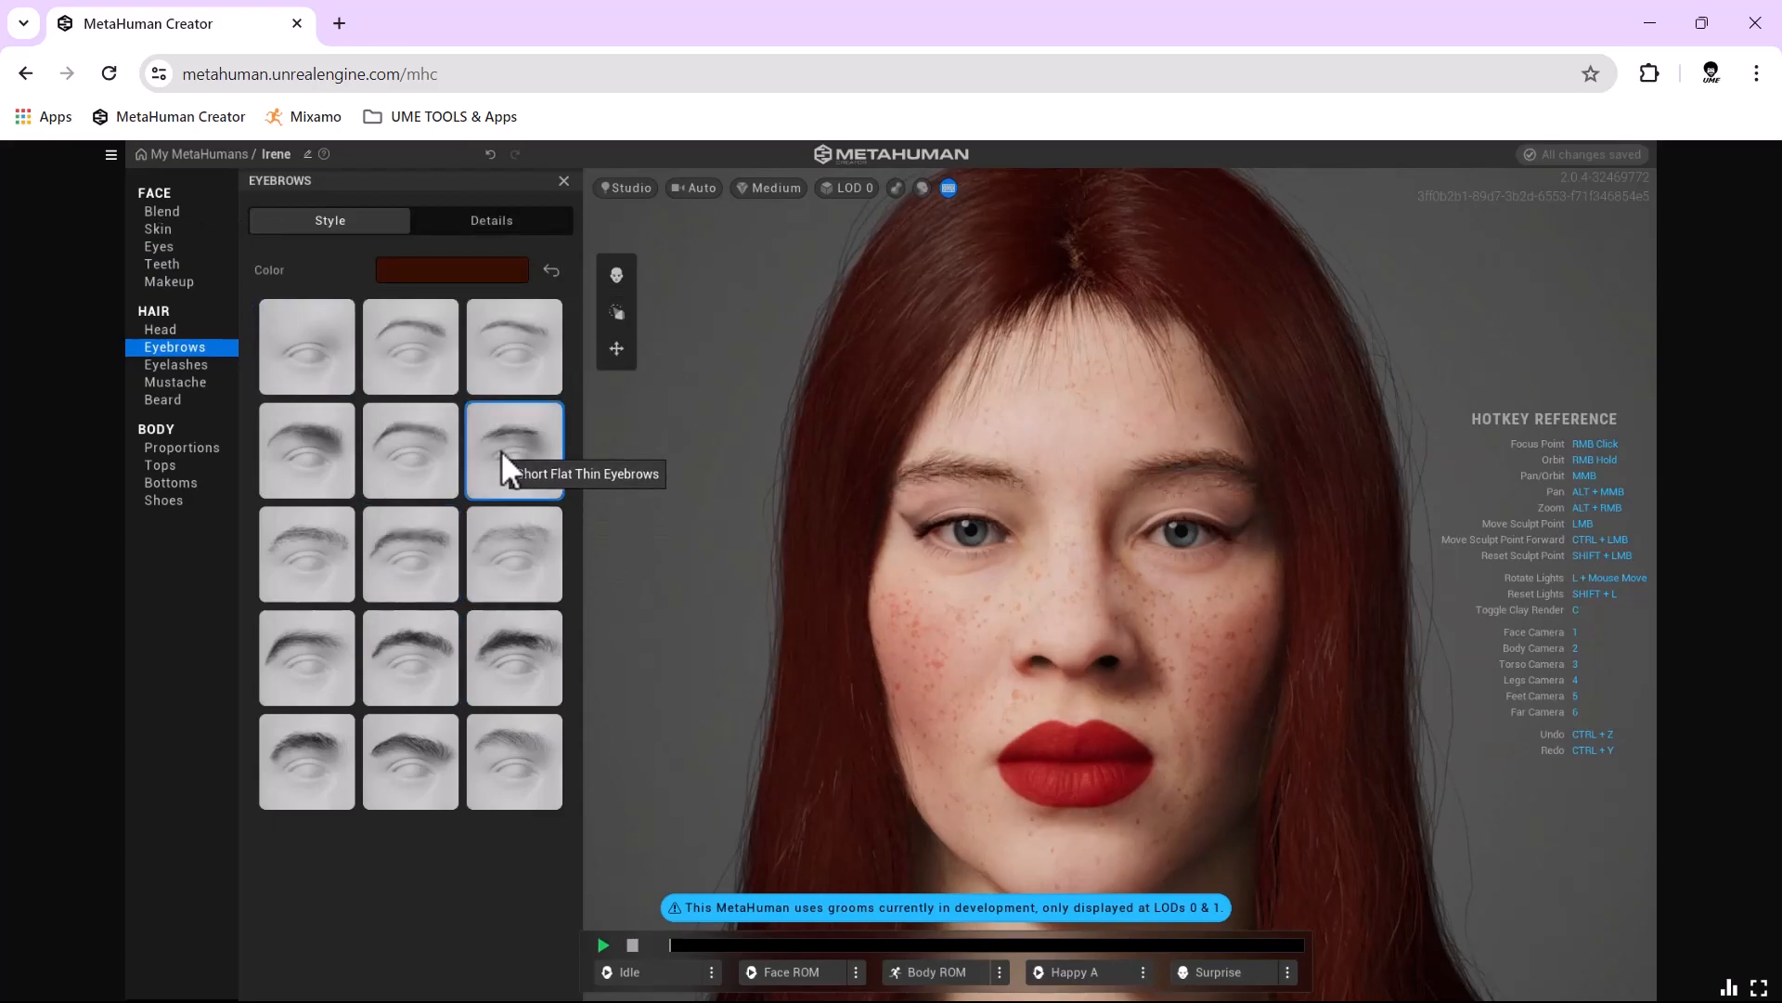
Try no eyebrows and Medium Natural Eyebrows, and apply the middle eyebrow style in the second row.
{"action": "left_click", "coordinate": [297, 338]}
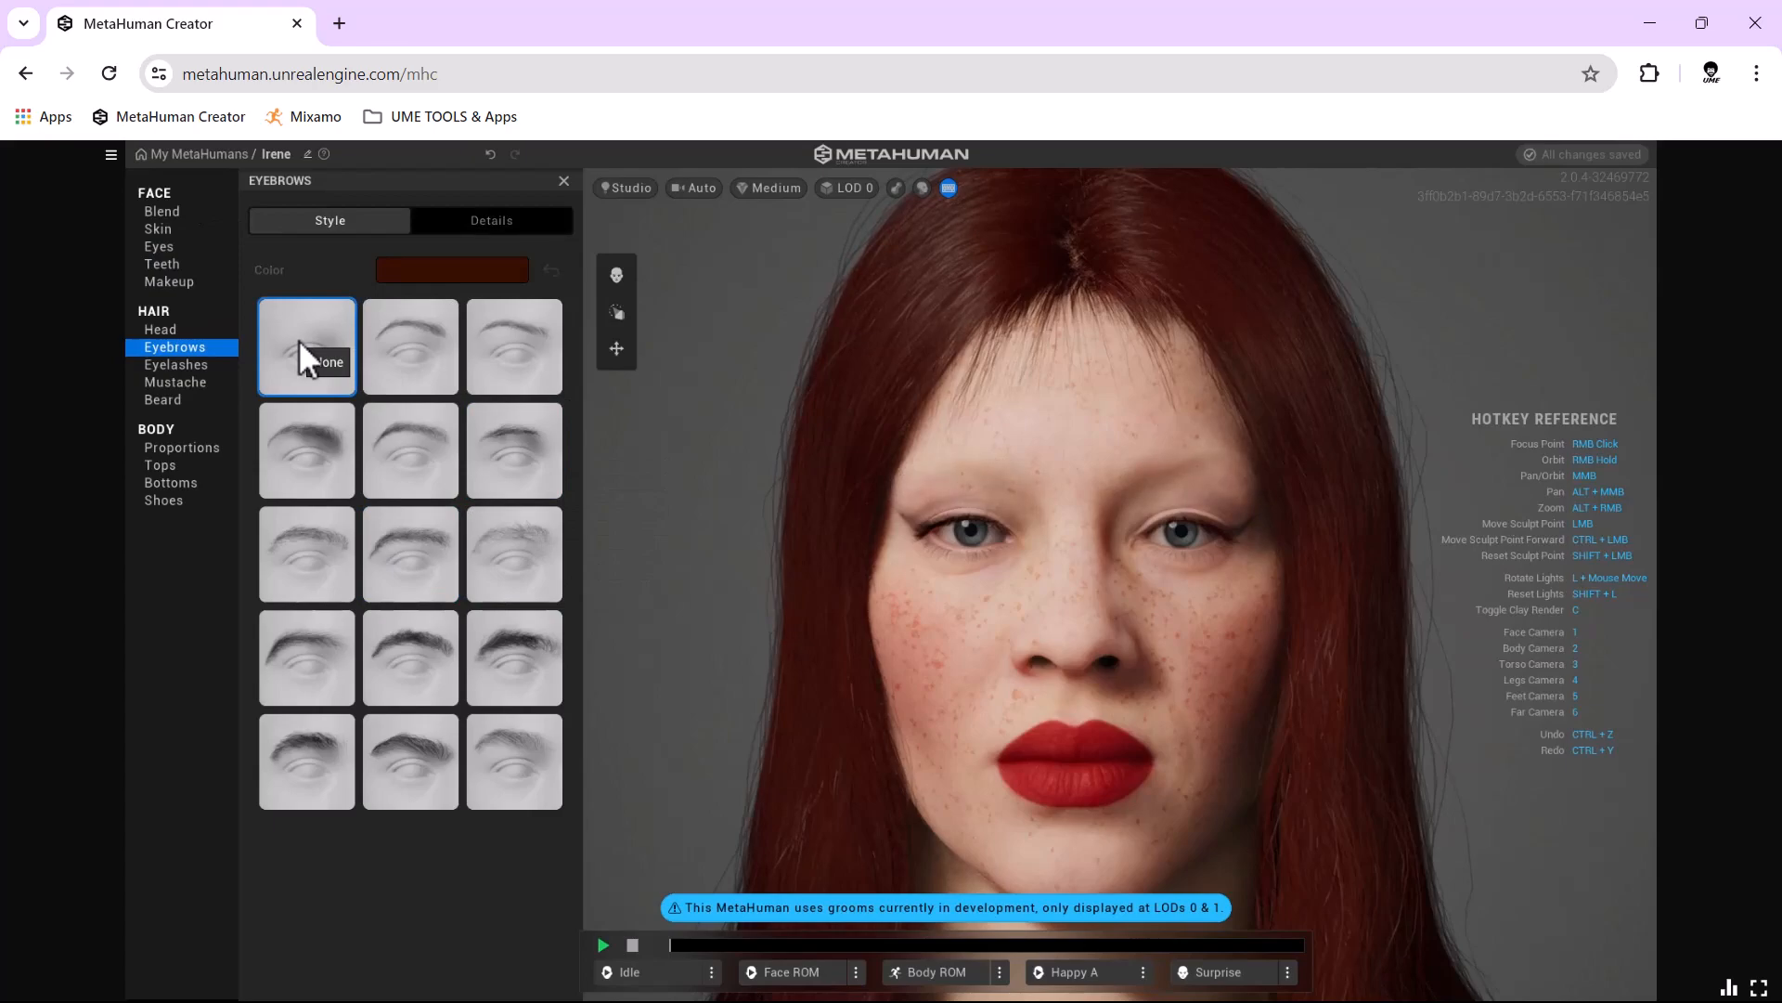
{"action": "left_click", "coordinate": [498, 348]}
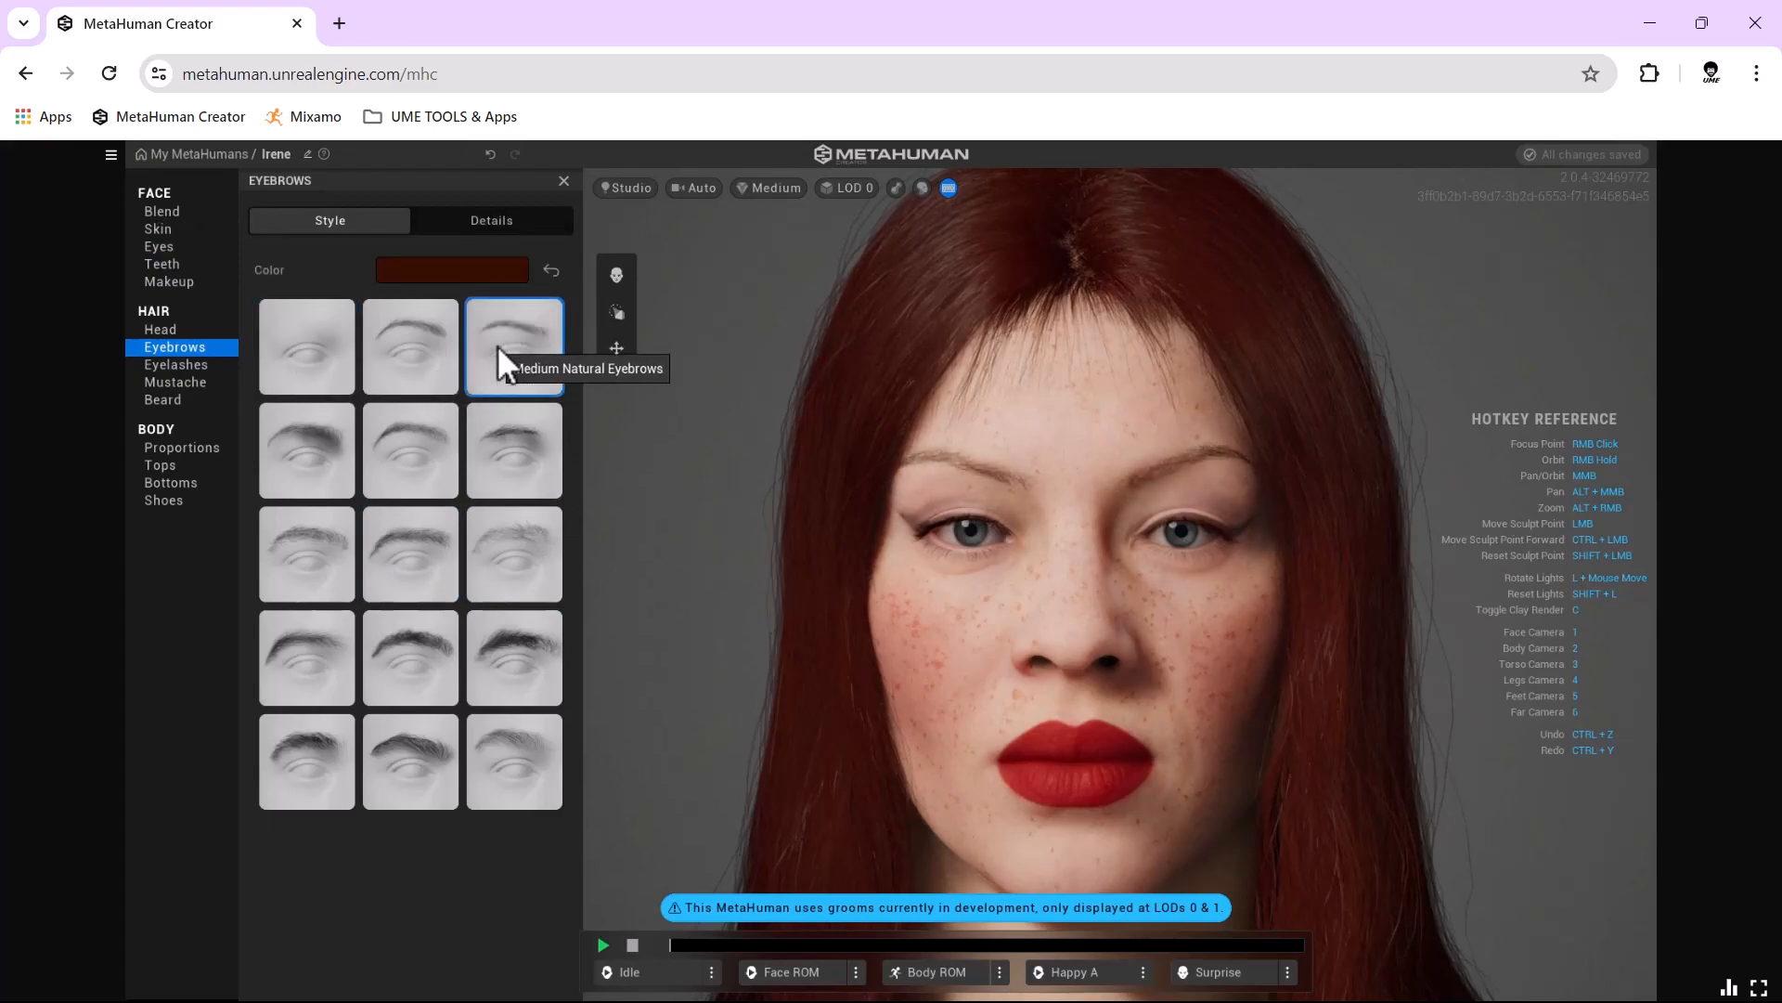
{"action": "left_click", "coordinate": [389, 434]}
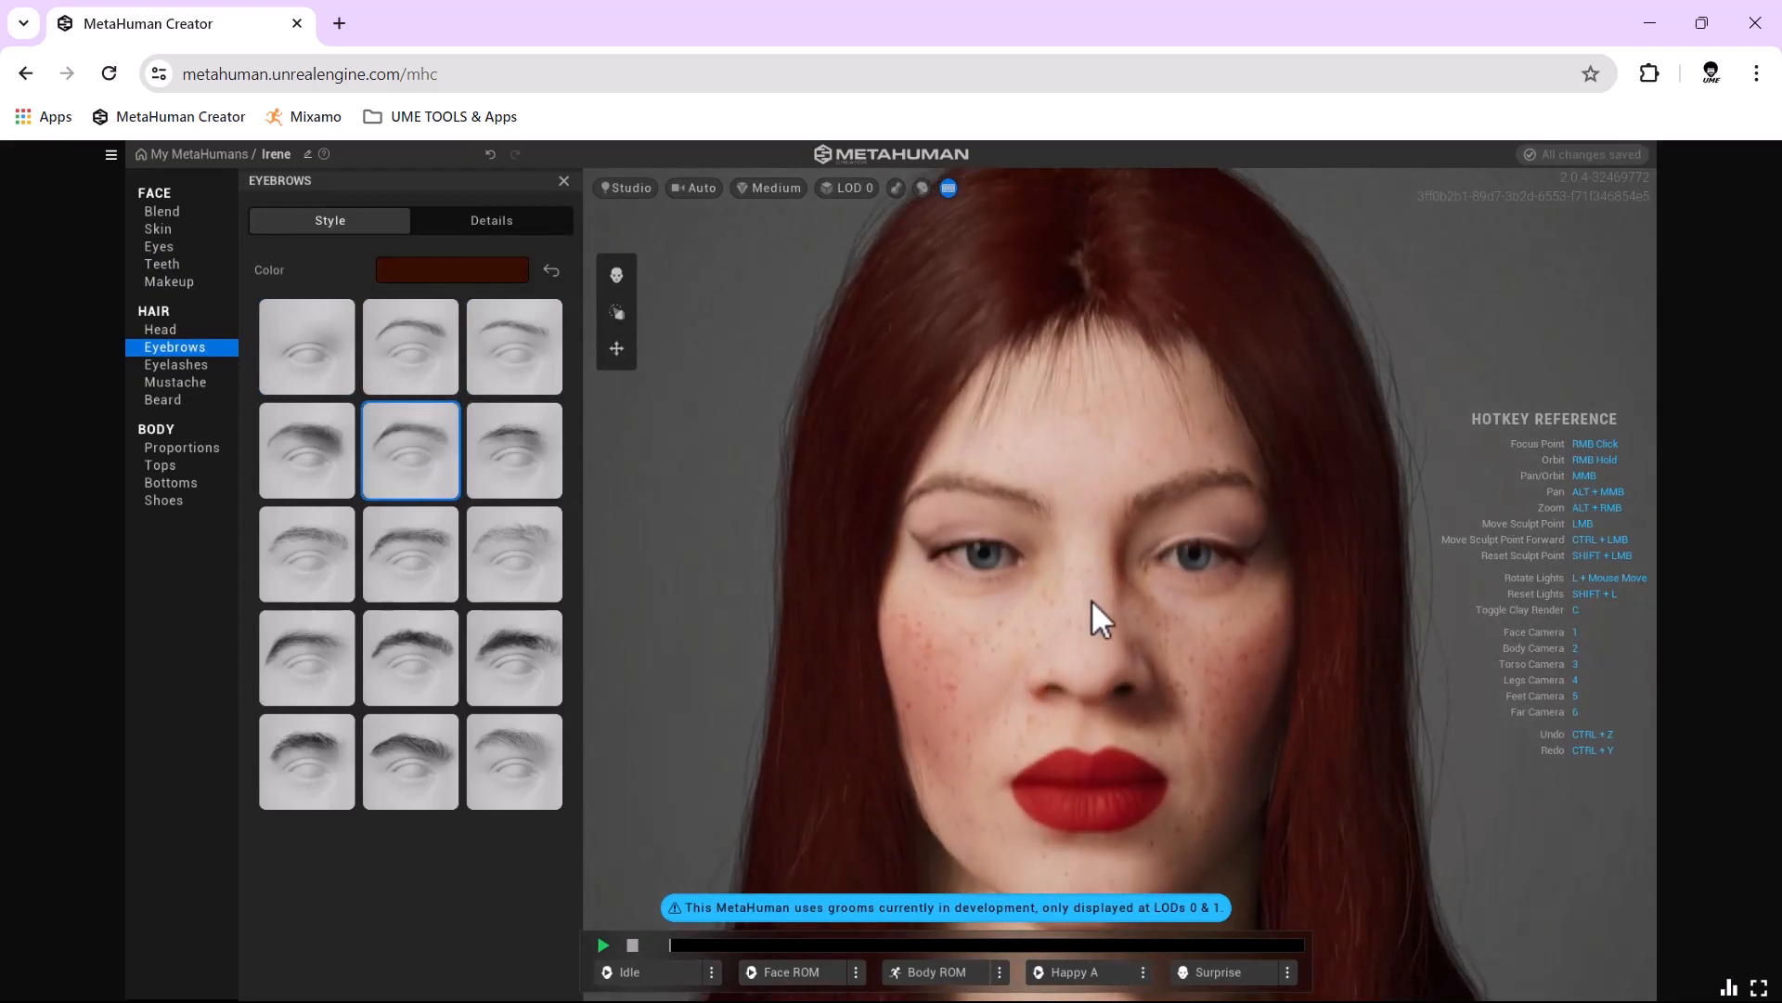
Compare several eyelash styles, including None and Medium Slight Curl, and apply the Short Thin eyelashes.
{"action": "left_click", "coordinate": [167, 364]}
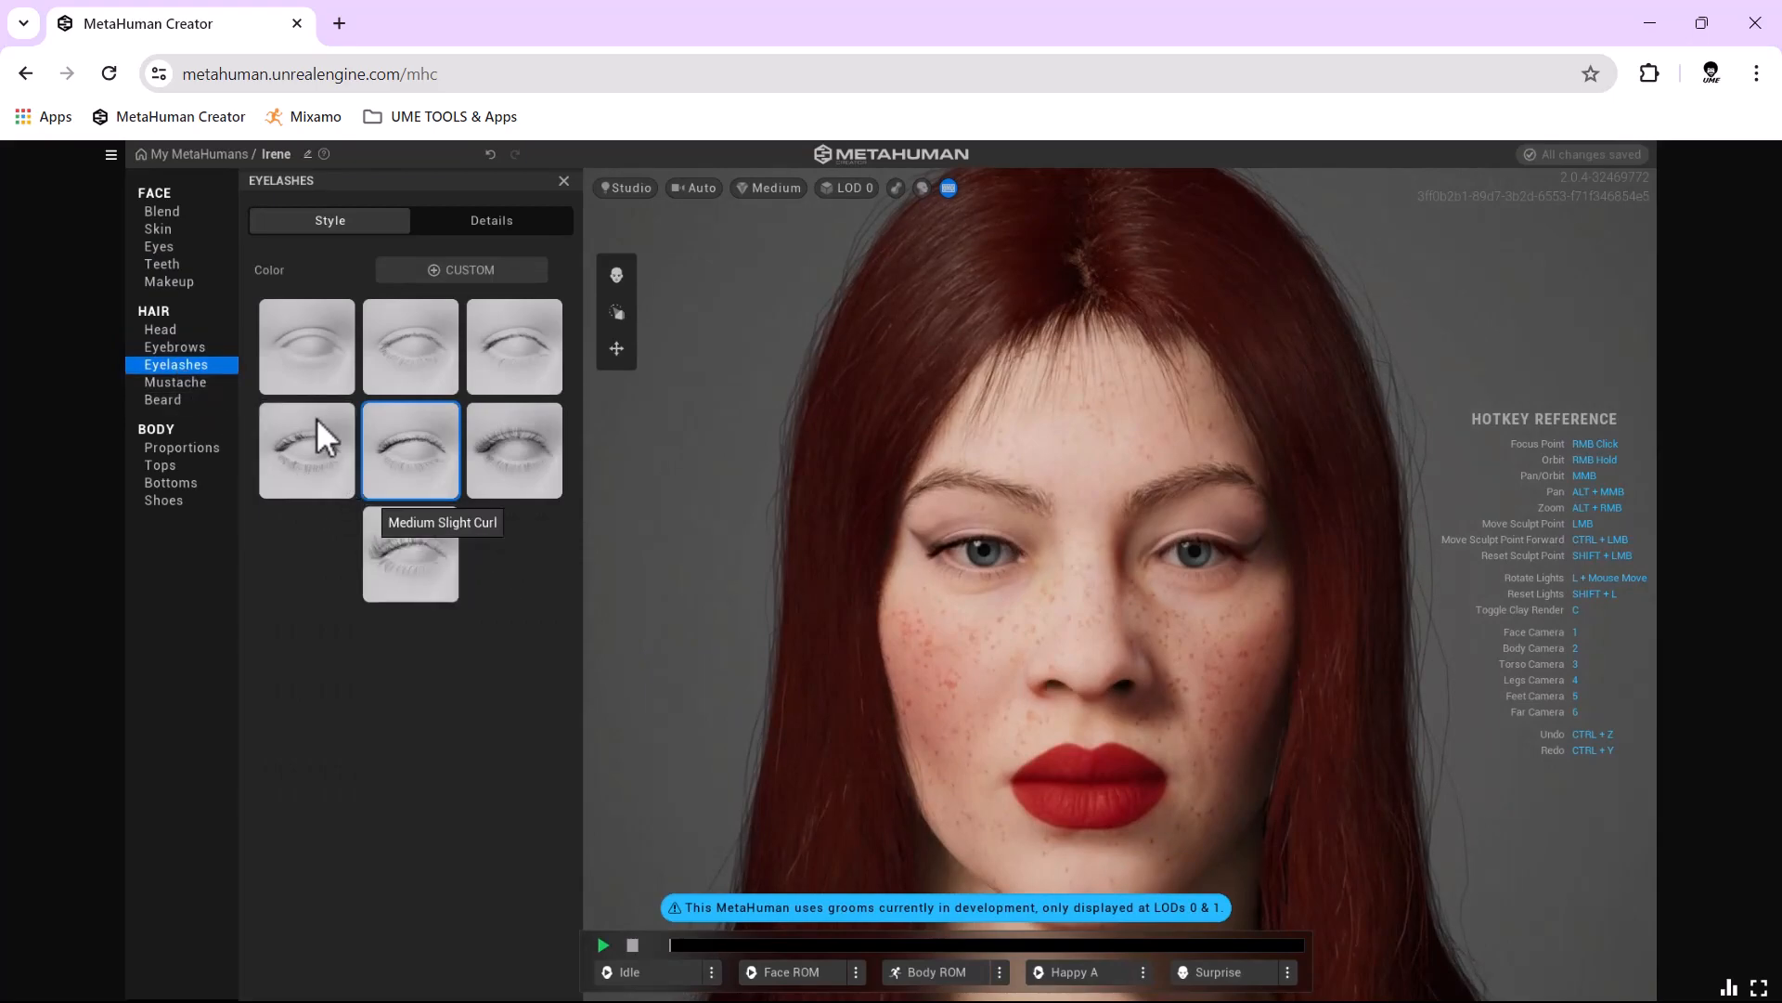
{"action": "left_click", "coordinate": [310, 331]}
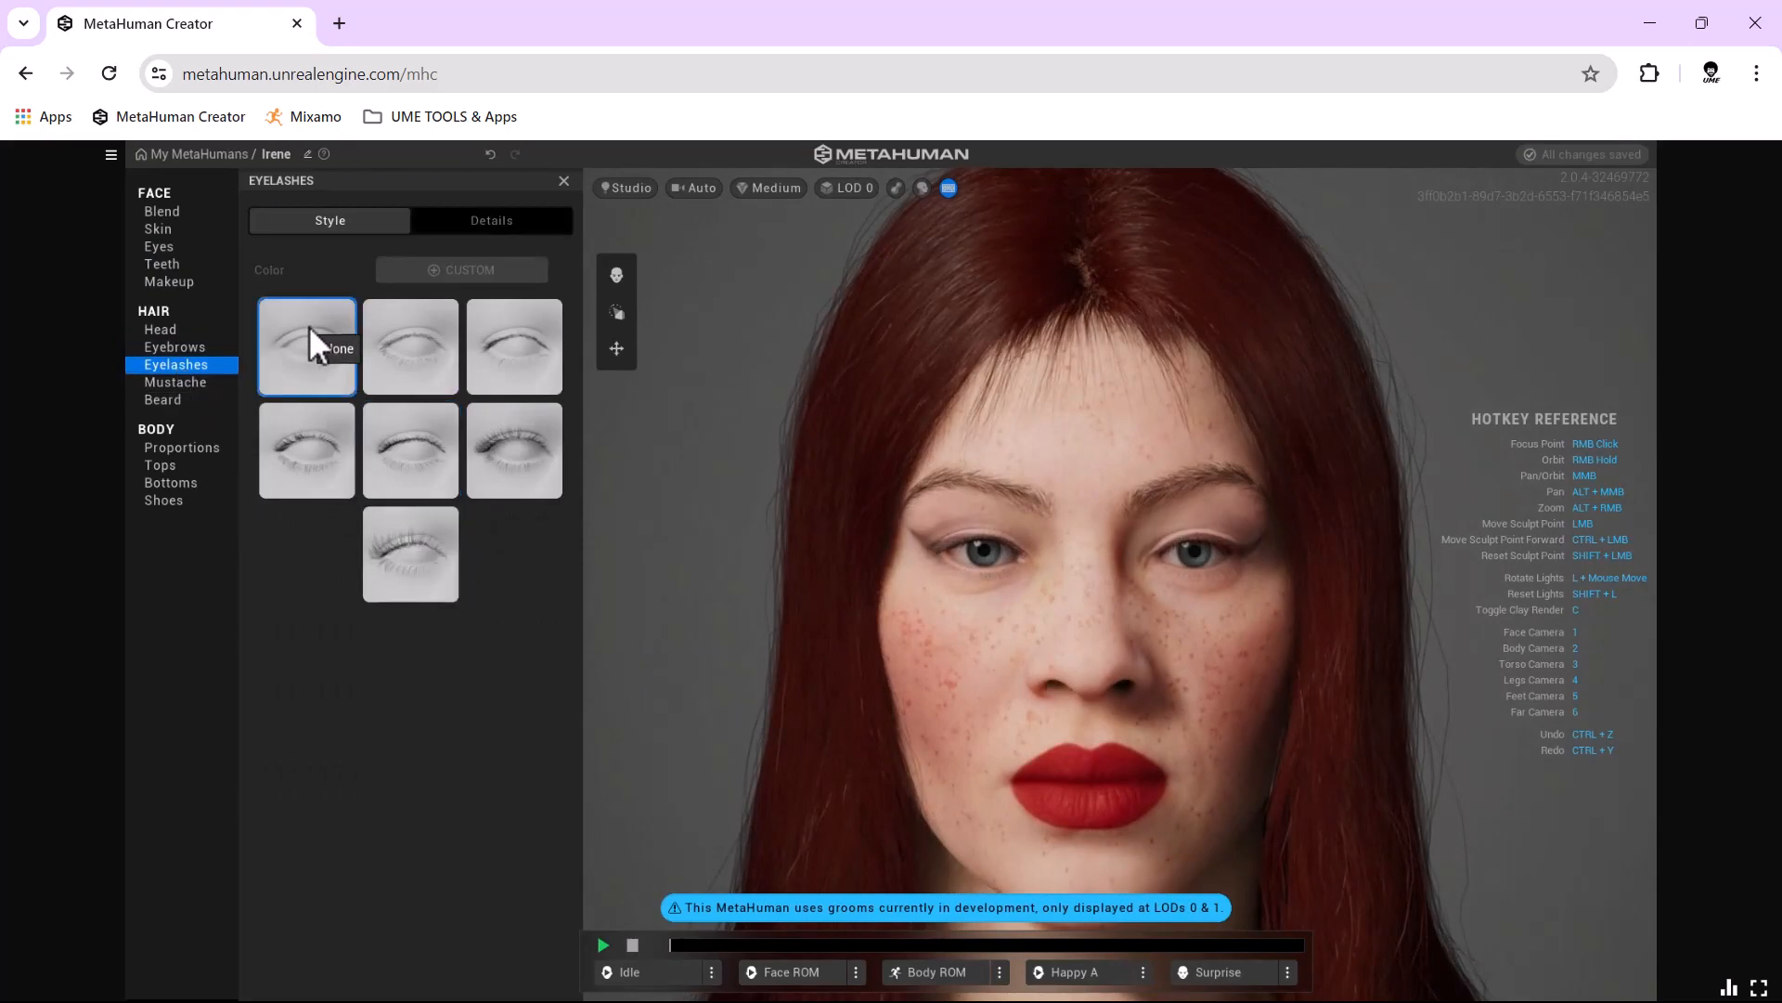
{"action": "left_click", "coordinate": [434, 470]}
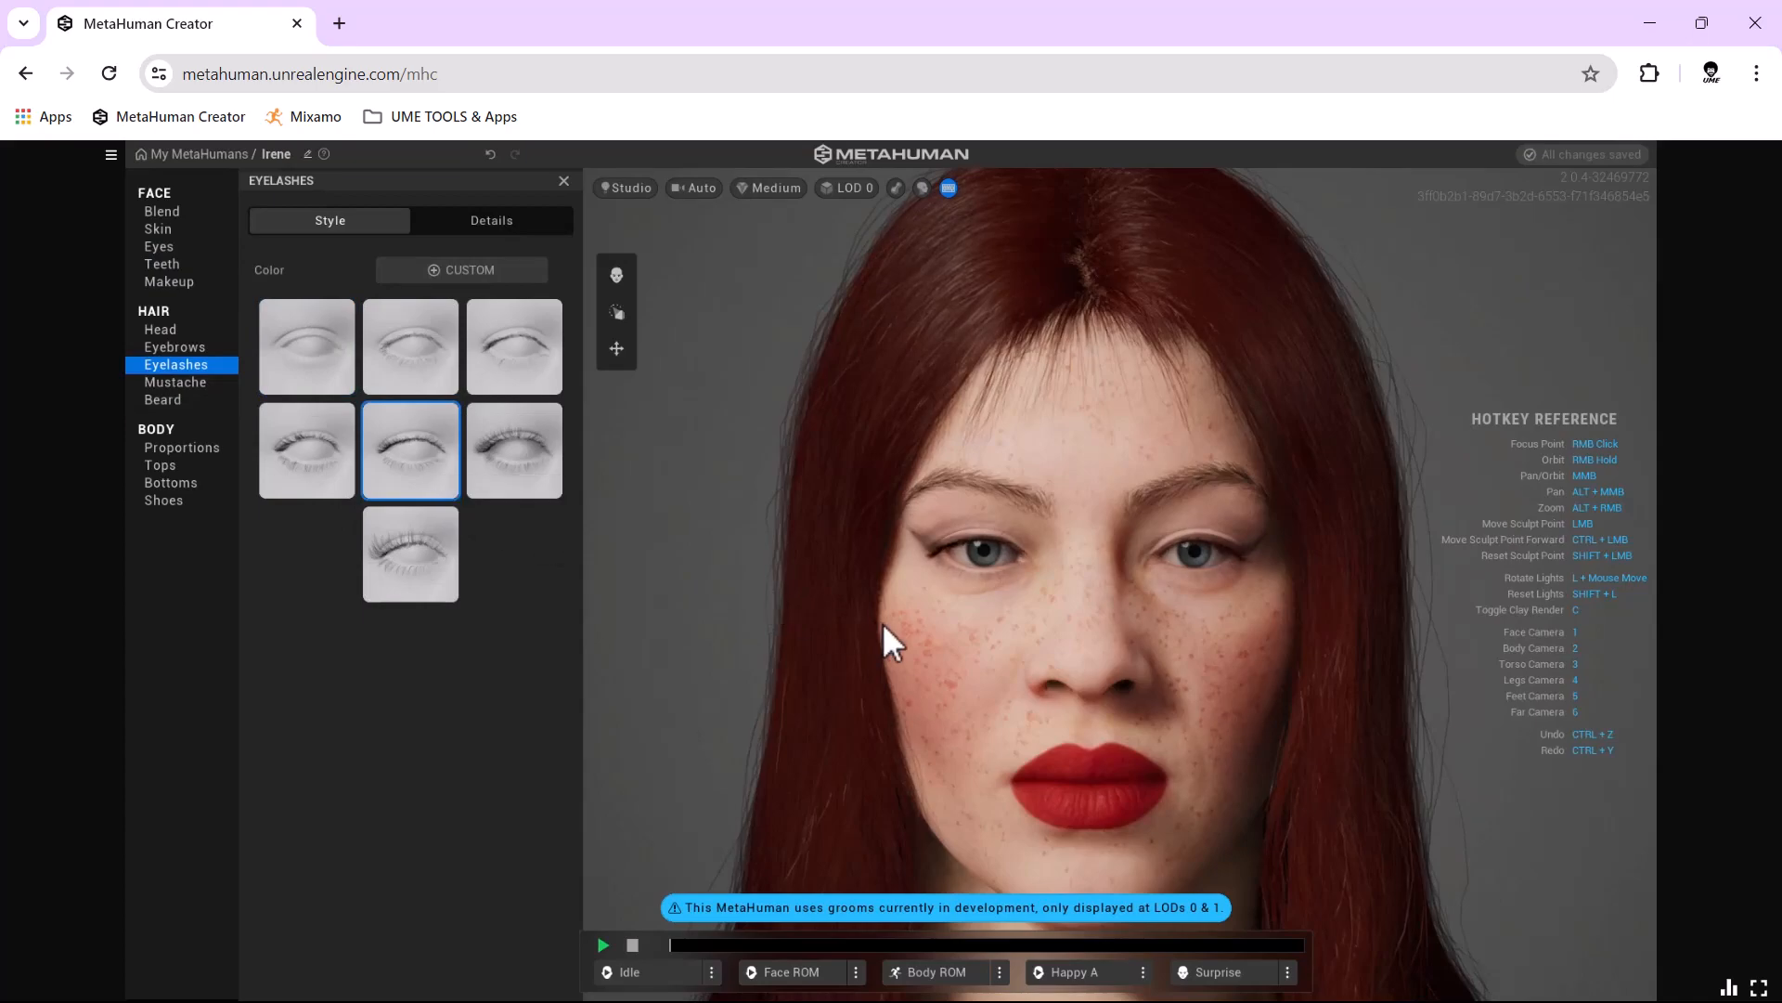
{"action": "right_click_drag", "start_coordinate": [882, 622], "coordinate": [821, 539]}
{"action": "left_click", "coordinate": [419, 549]}
{"action": "right_click_drag", "start_coordinate": [1022, 620], "coordinate": [1051, 630]}
{"action": "left_click", "coordinate": [555, 453]}
{"action": "left_click", "coordinate": [336, 426]}
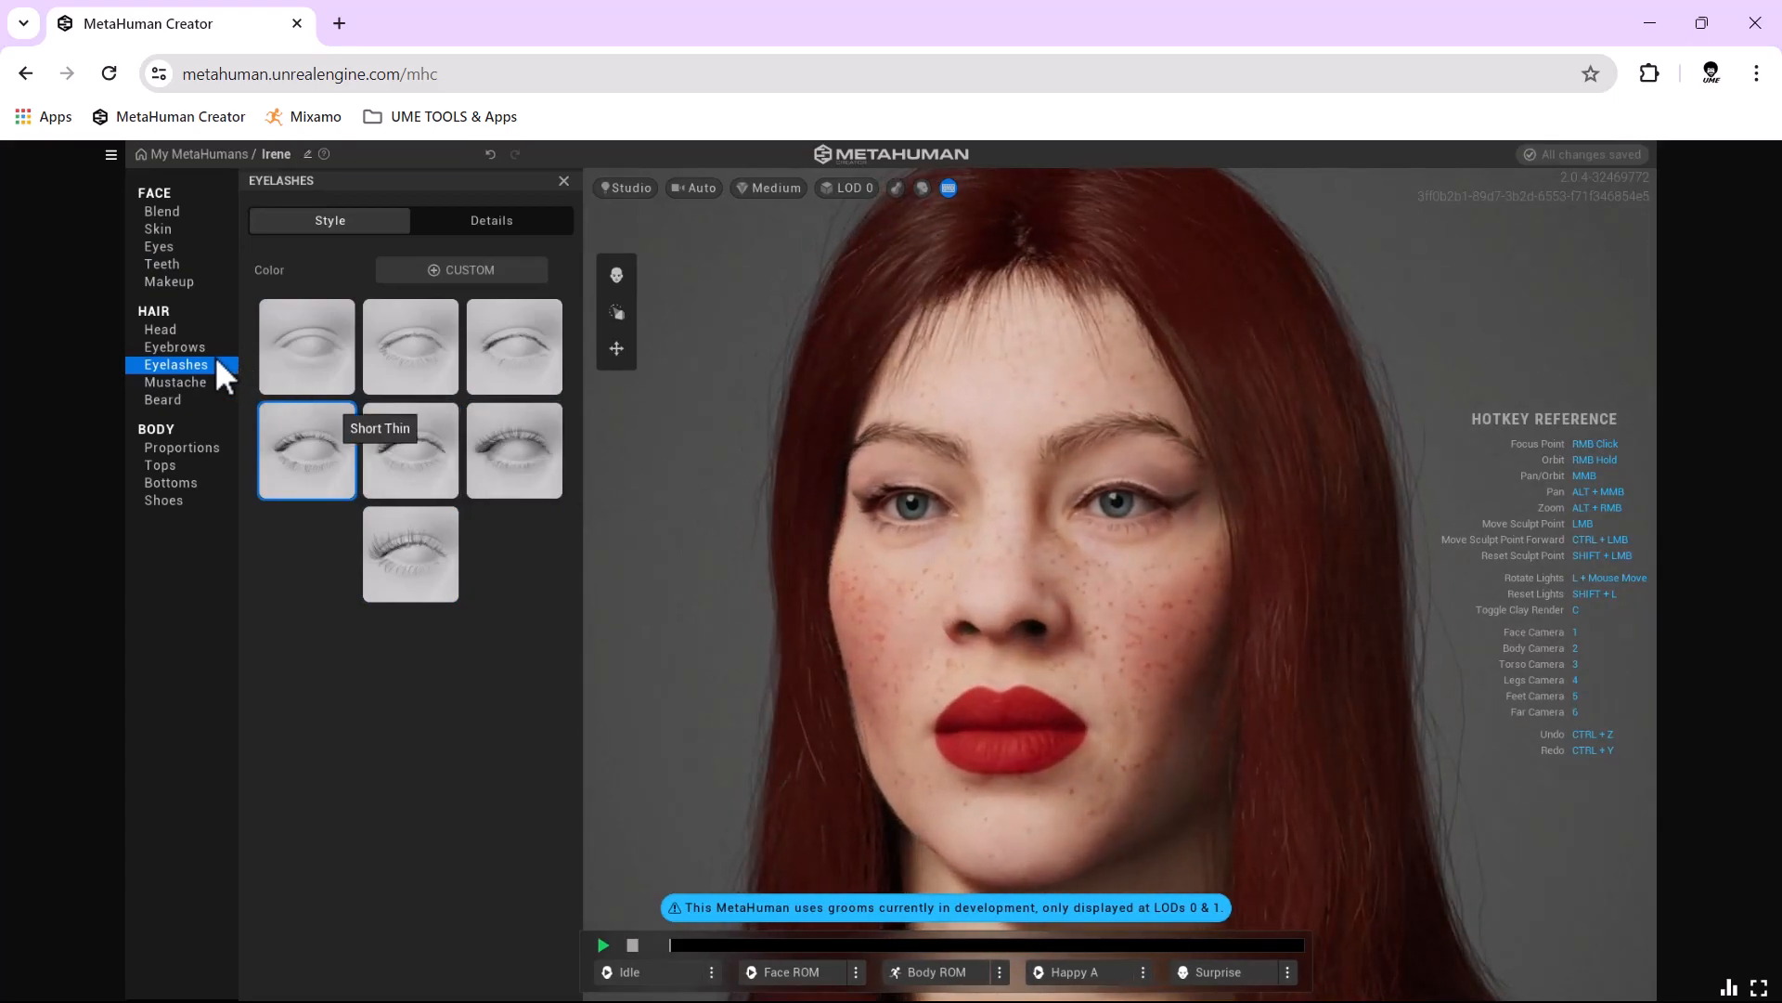
Try the Long Scraggly Mustache together with a full beard, and remove both again.
{"action": "left_click", "coordinate": [208, 382]}
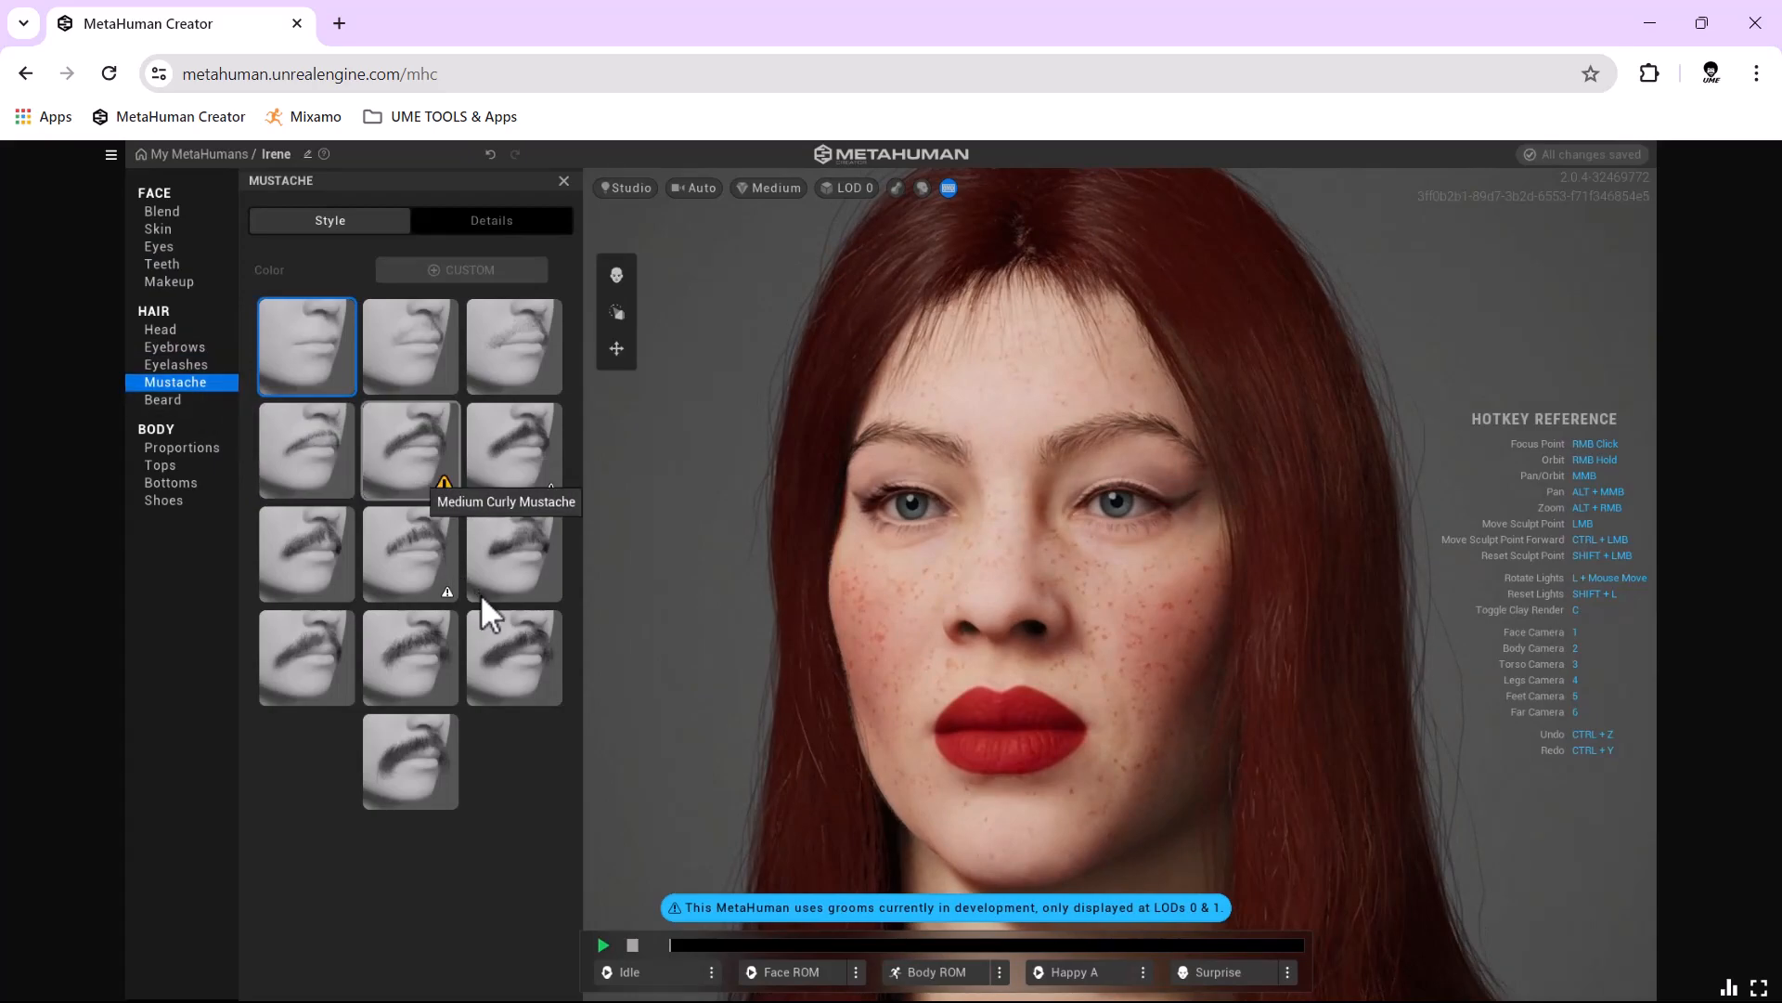
{"action": "left_click", "coordinate": [516, 644]}
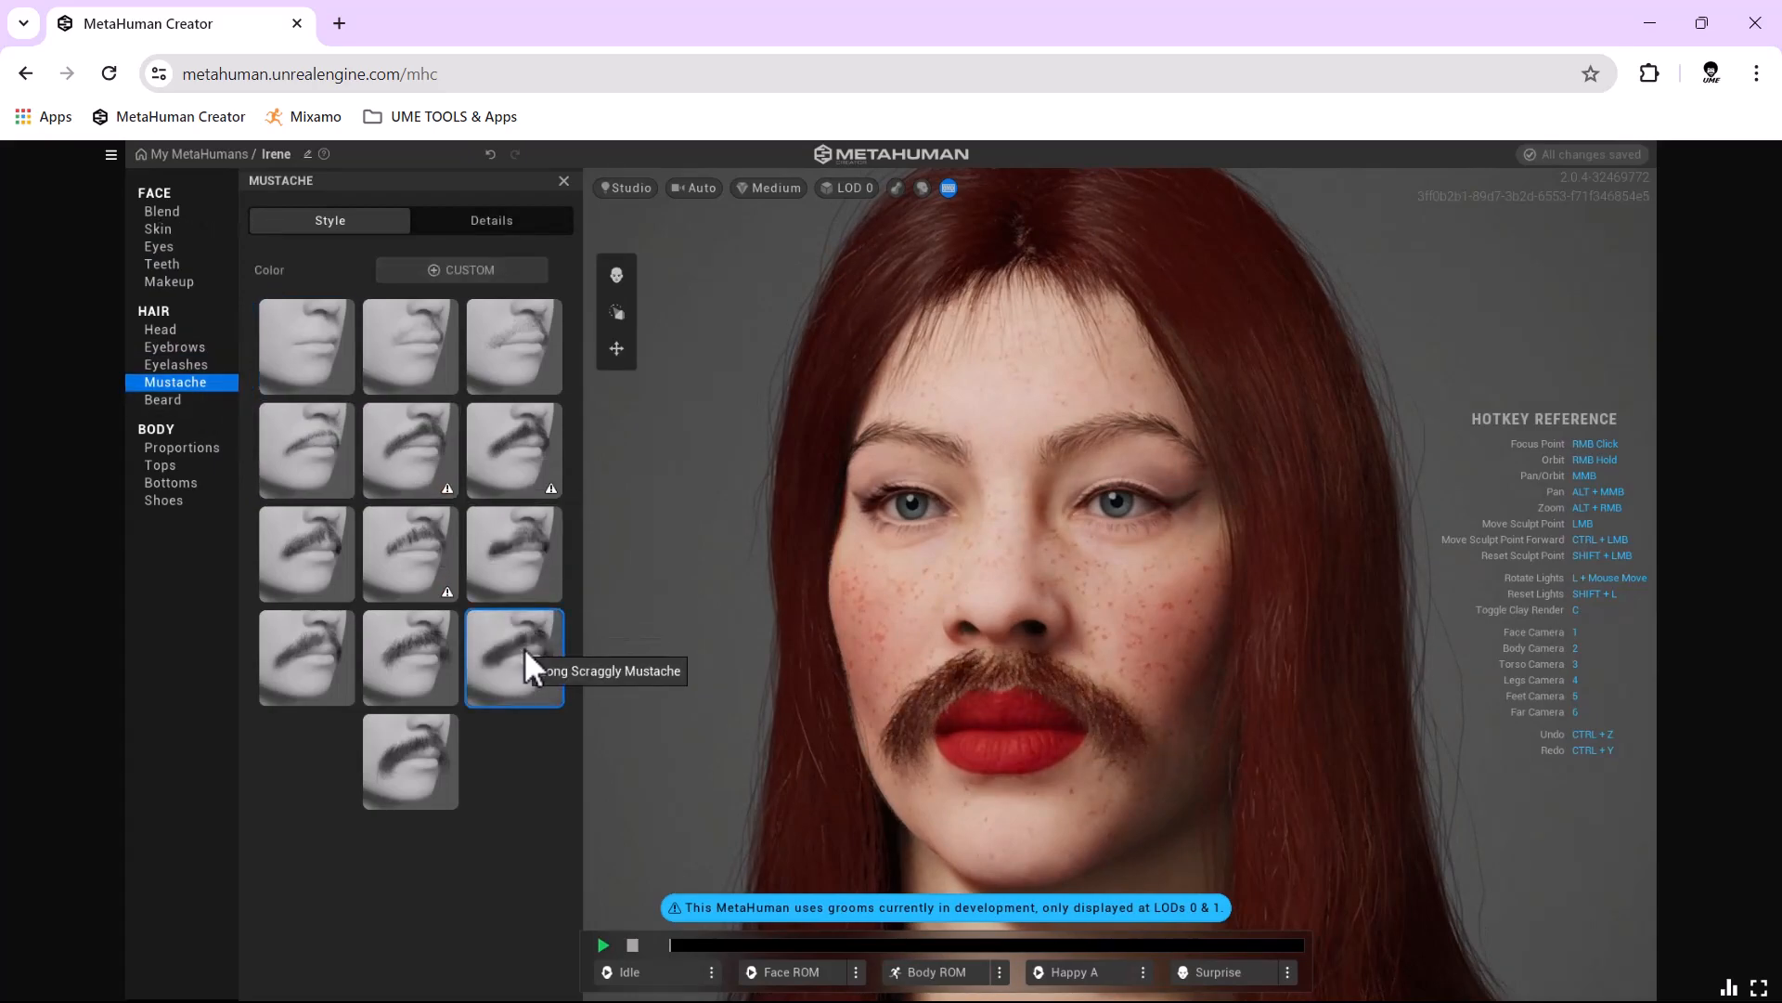
{"action": "left_click", "coordinate": [184, 399]}
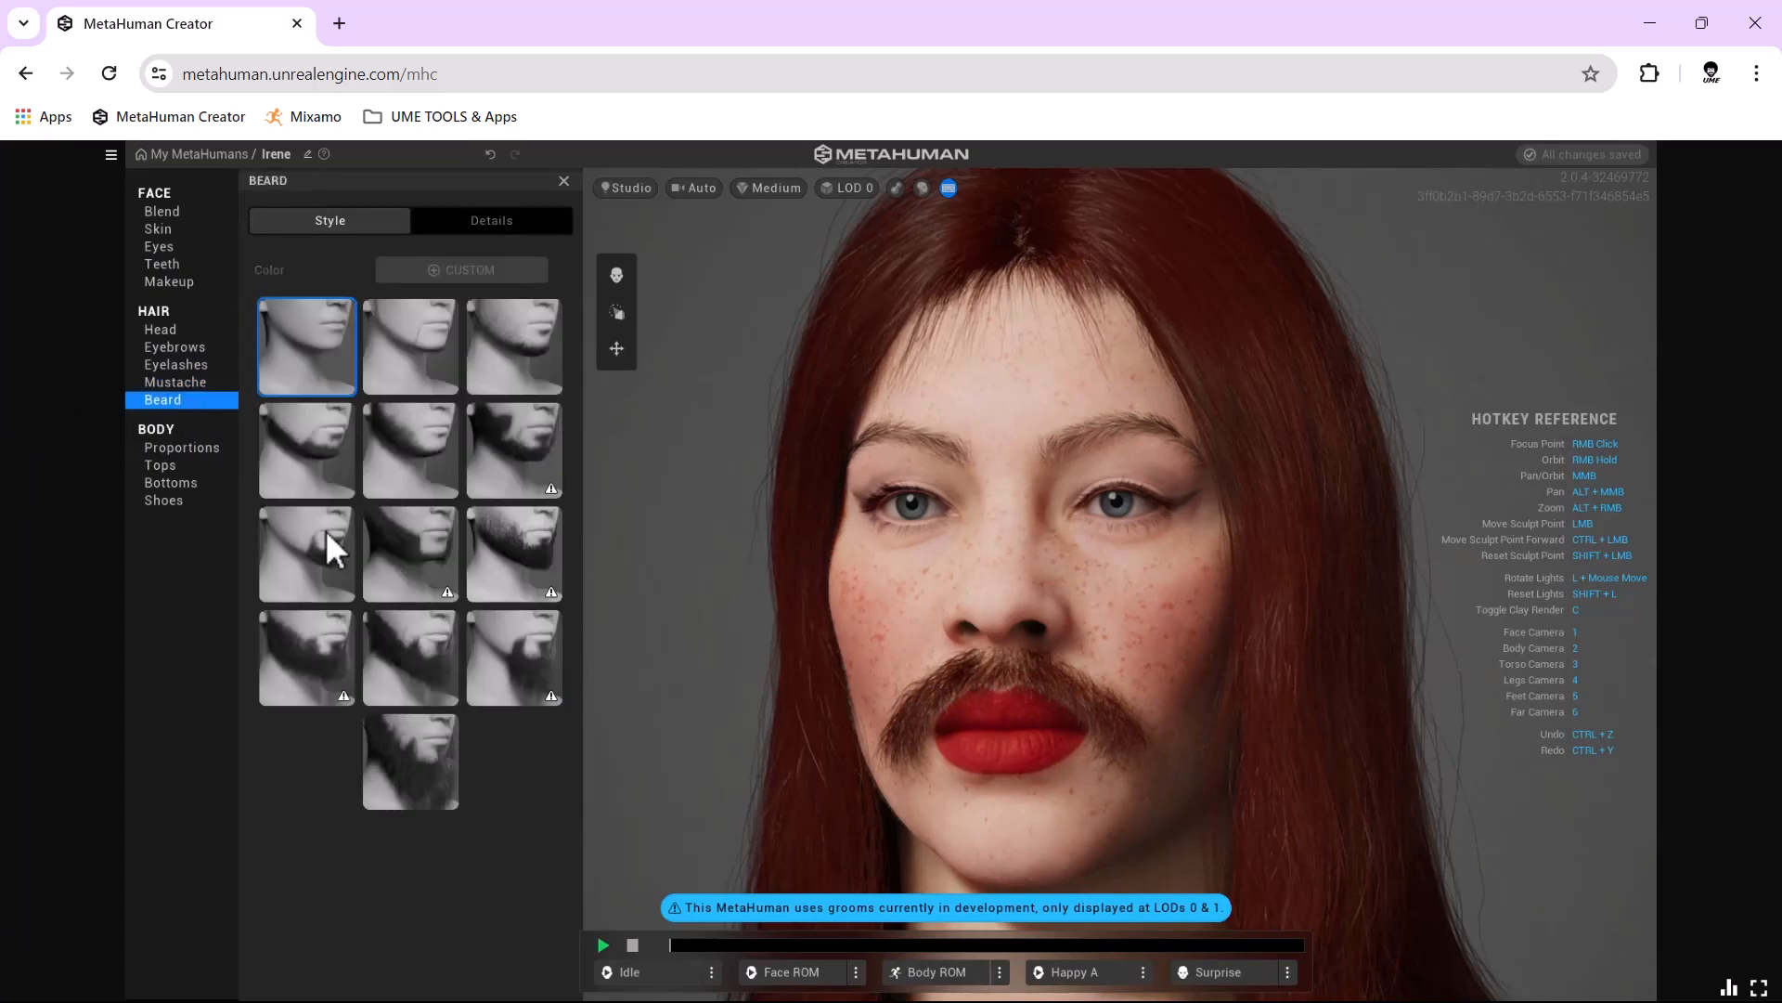
{"action": "left_click", "coordinate": [404, 649]}
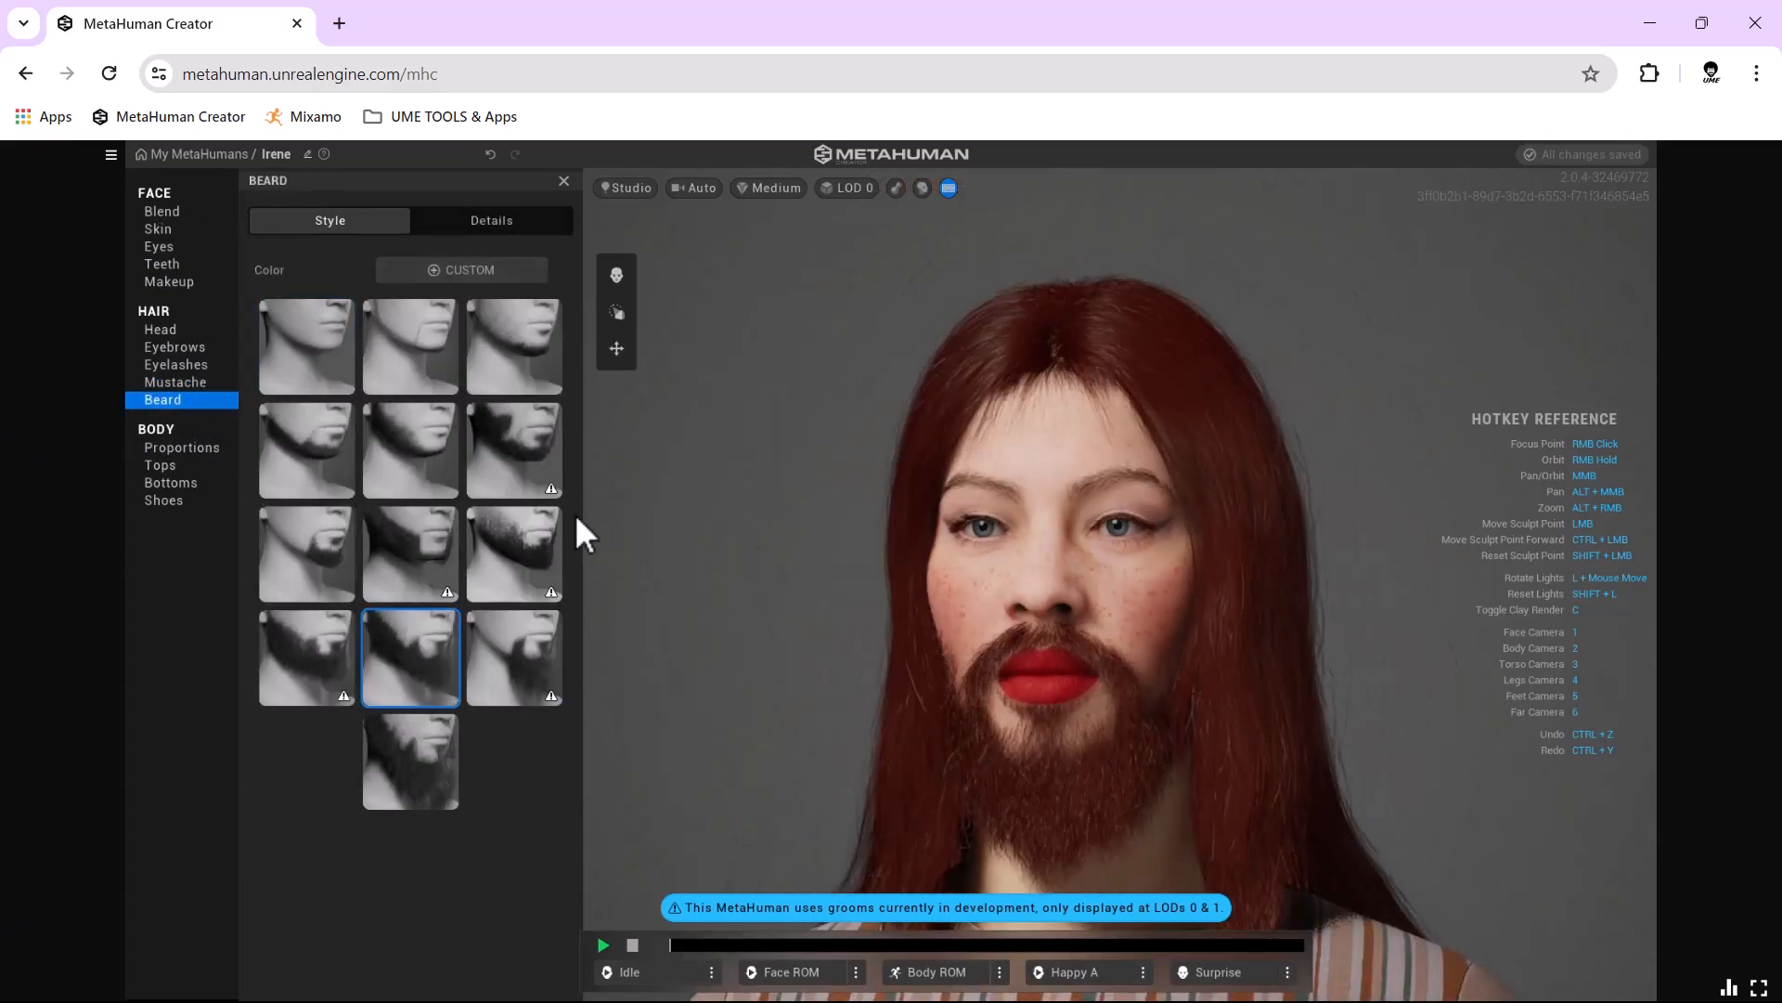
{"action": "left_click", "coordinate": [310, 358]}
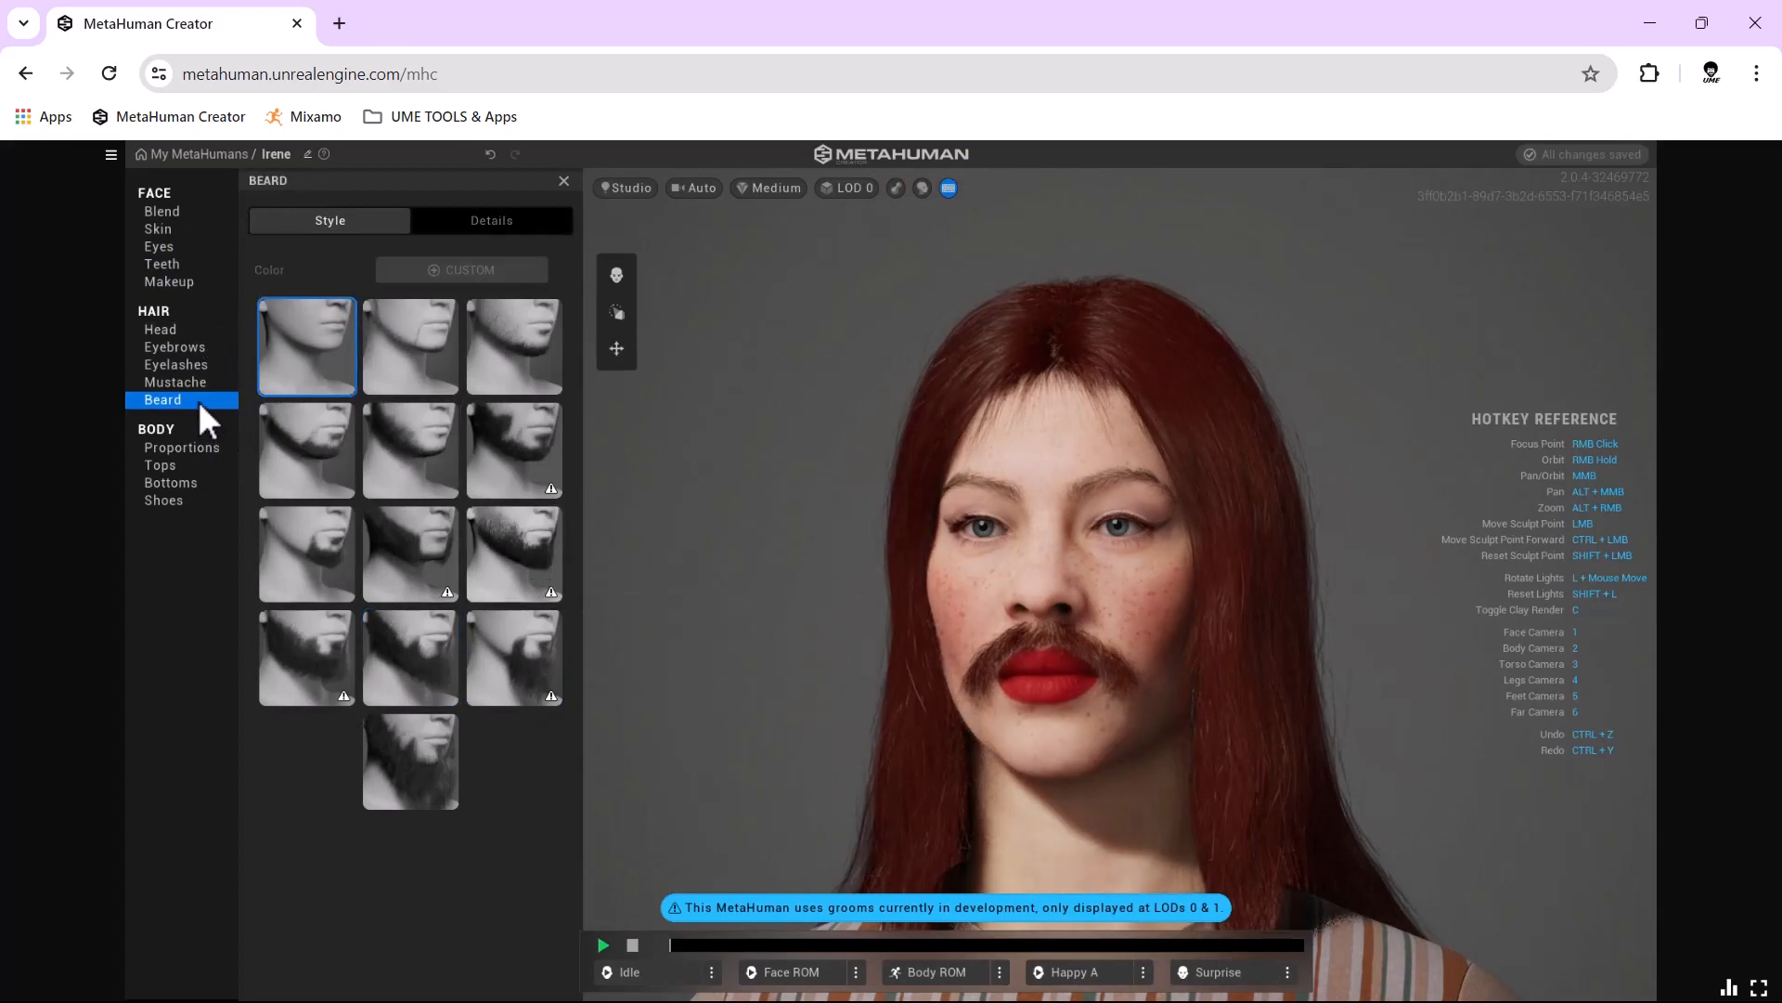
{"action": "left_click", "coordinate": [182, 383]}
{"action": "left_click", "coordinate": [331, 352]}
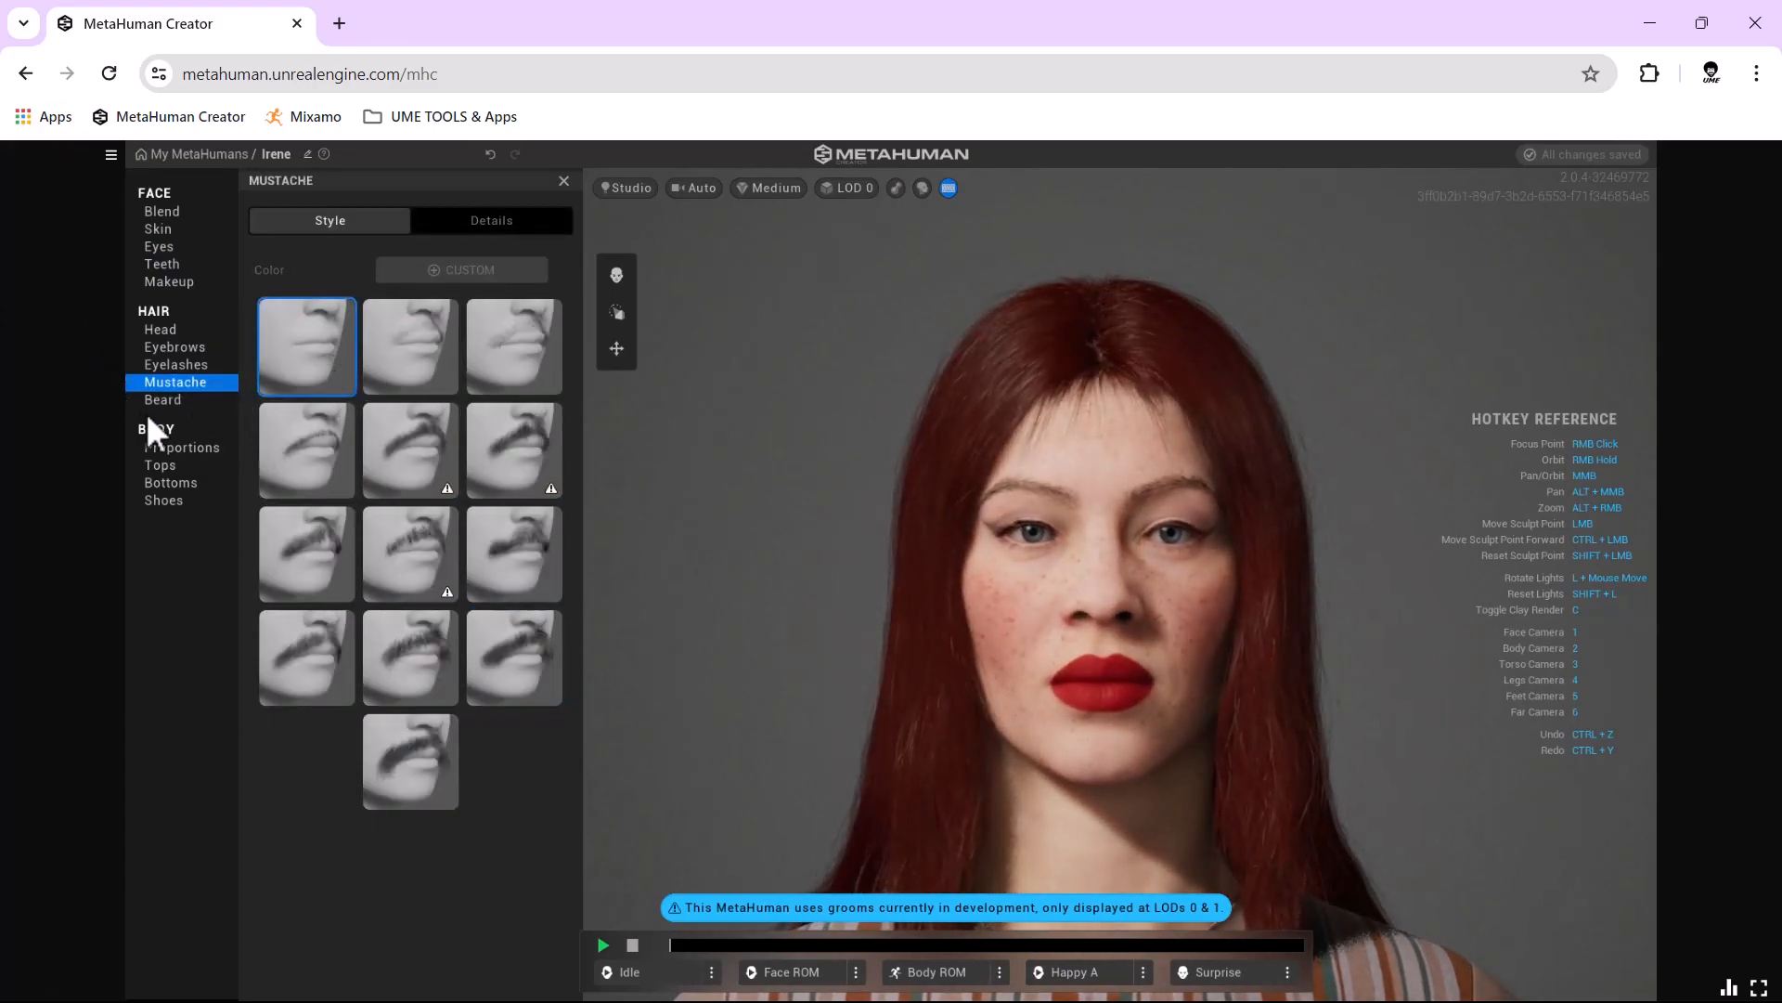
Try the heavier female body of average height and examine the figure up close and from a distance.
{"action": "left_click", "coordinate": [198, 446]}
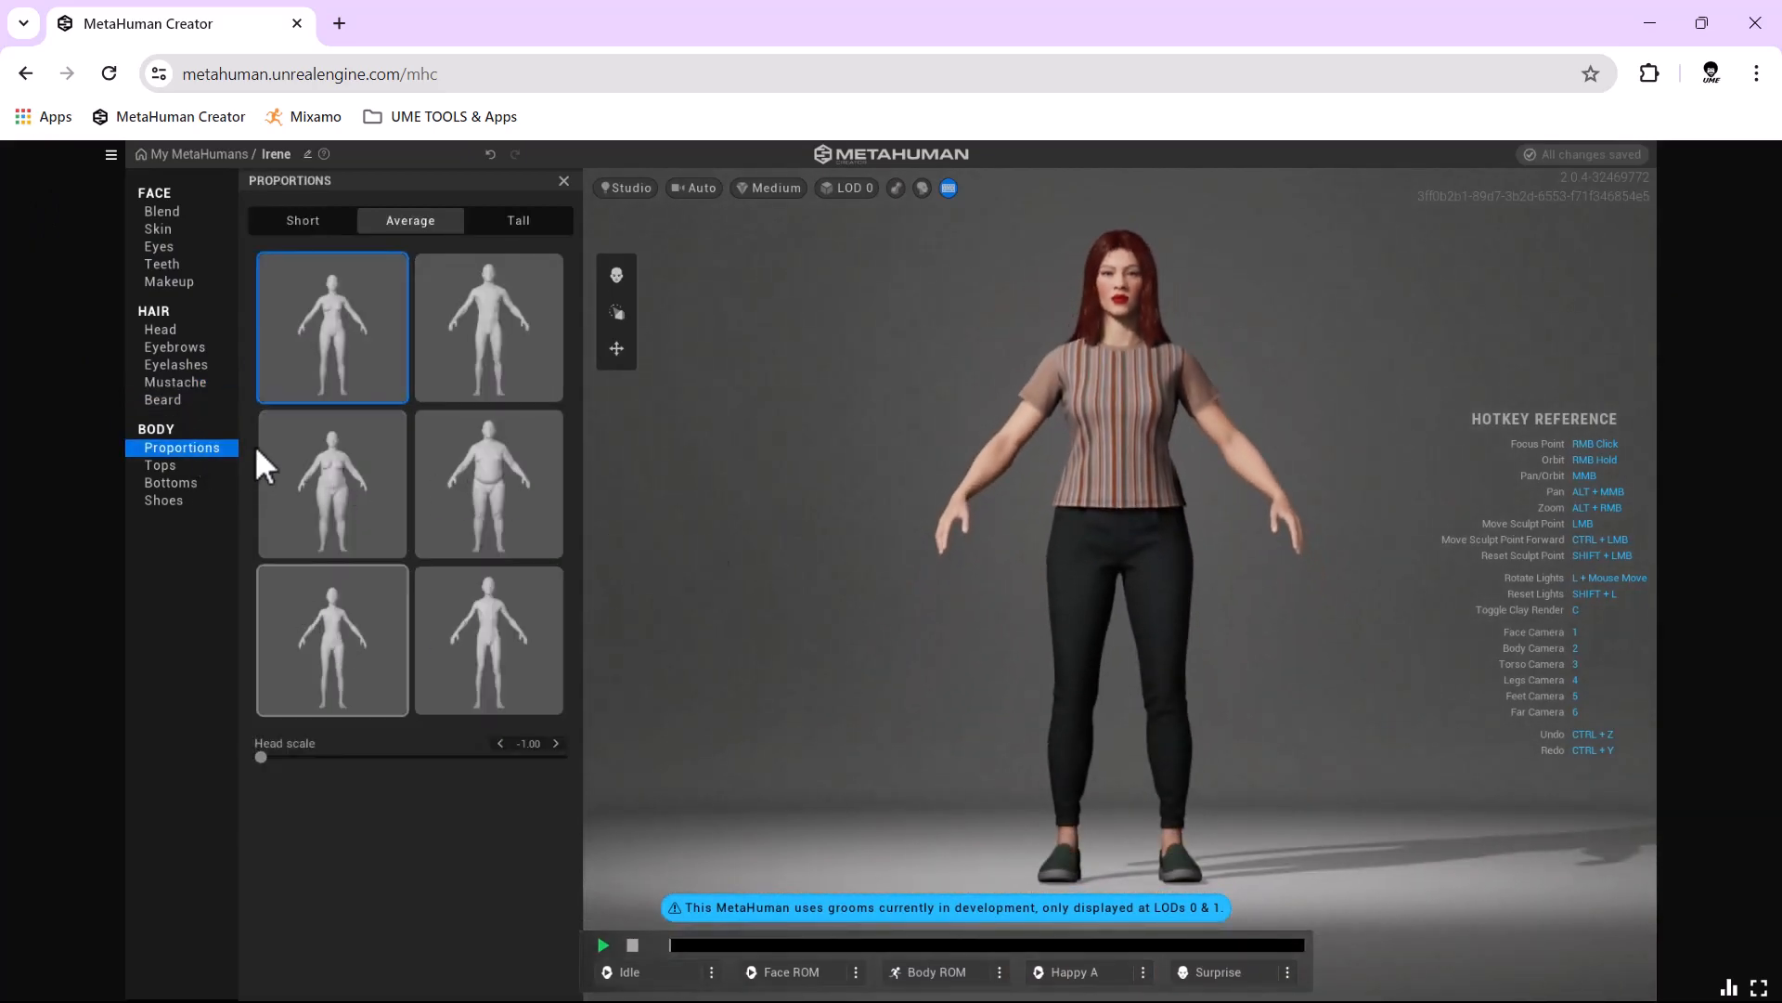
{"action": "left_click", "coordinate": [343, 486]}
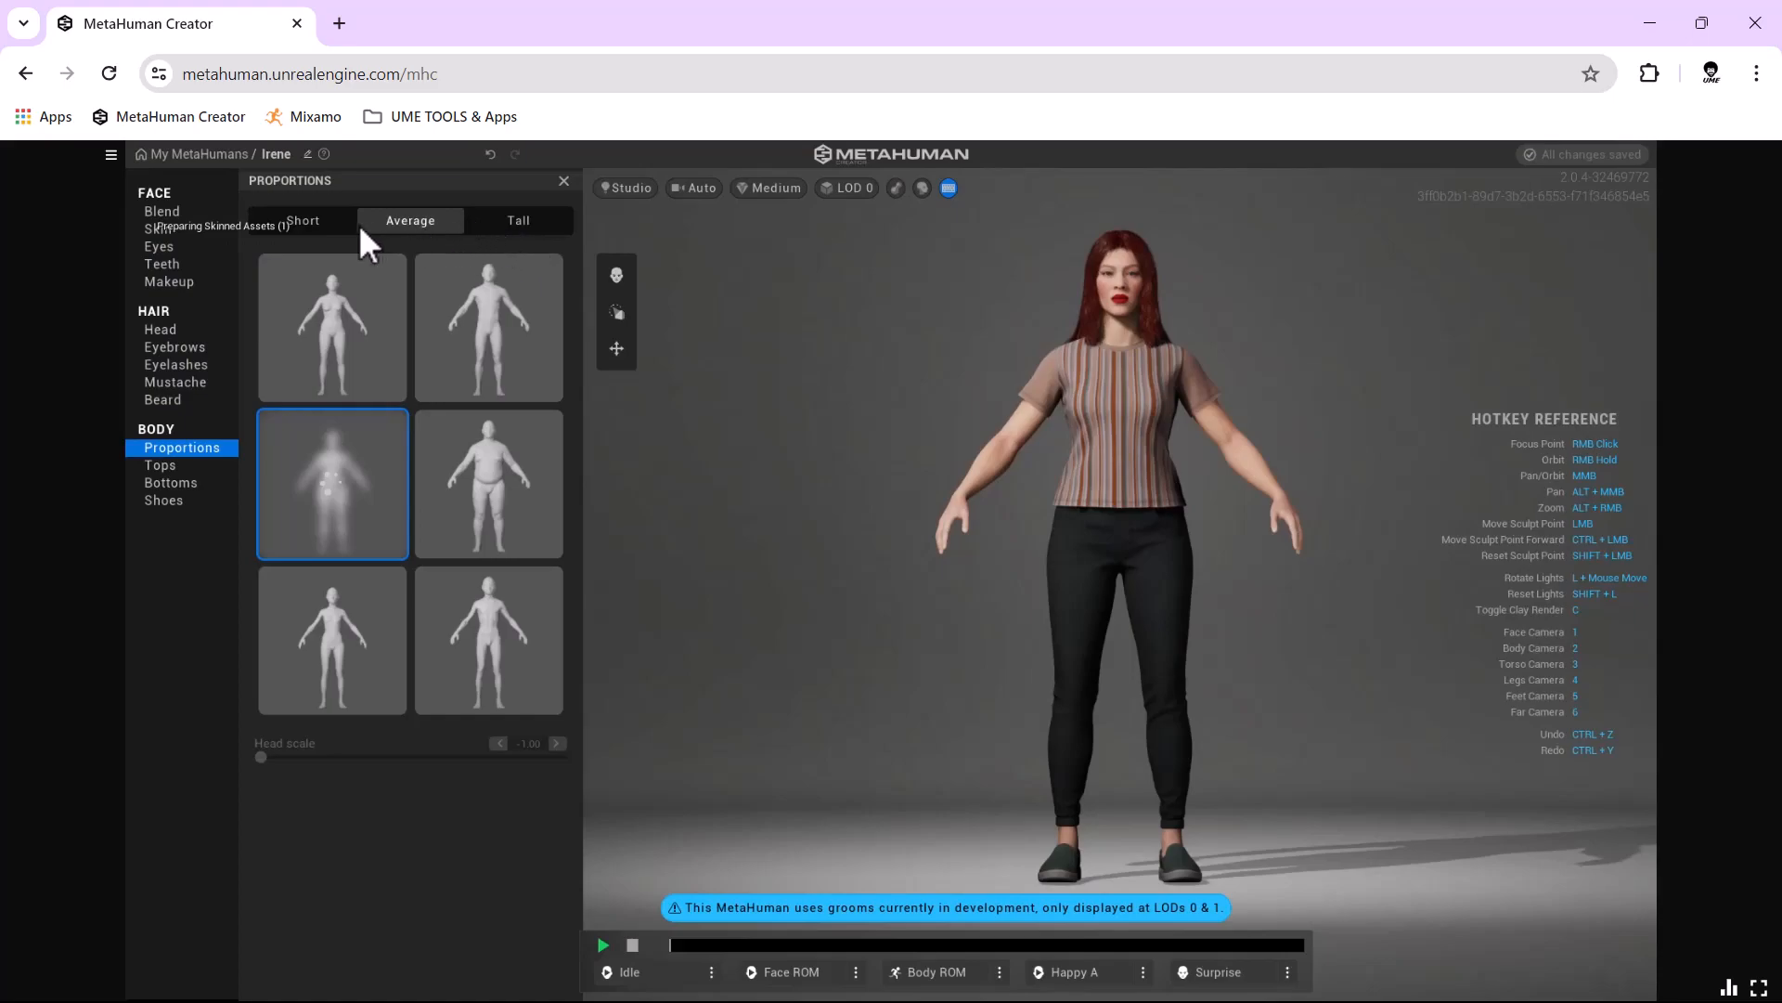
{"action": "scroll", "coordinate": [1183, 544], "scroll_direction": "up", "scroll_amount": 3}
{"action": "right_click_drag", "start_coordinate": [1246, 555], "coordinate": [1196, 541]}
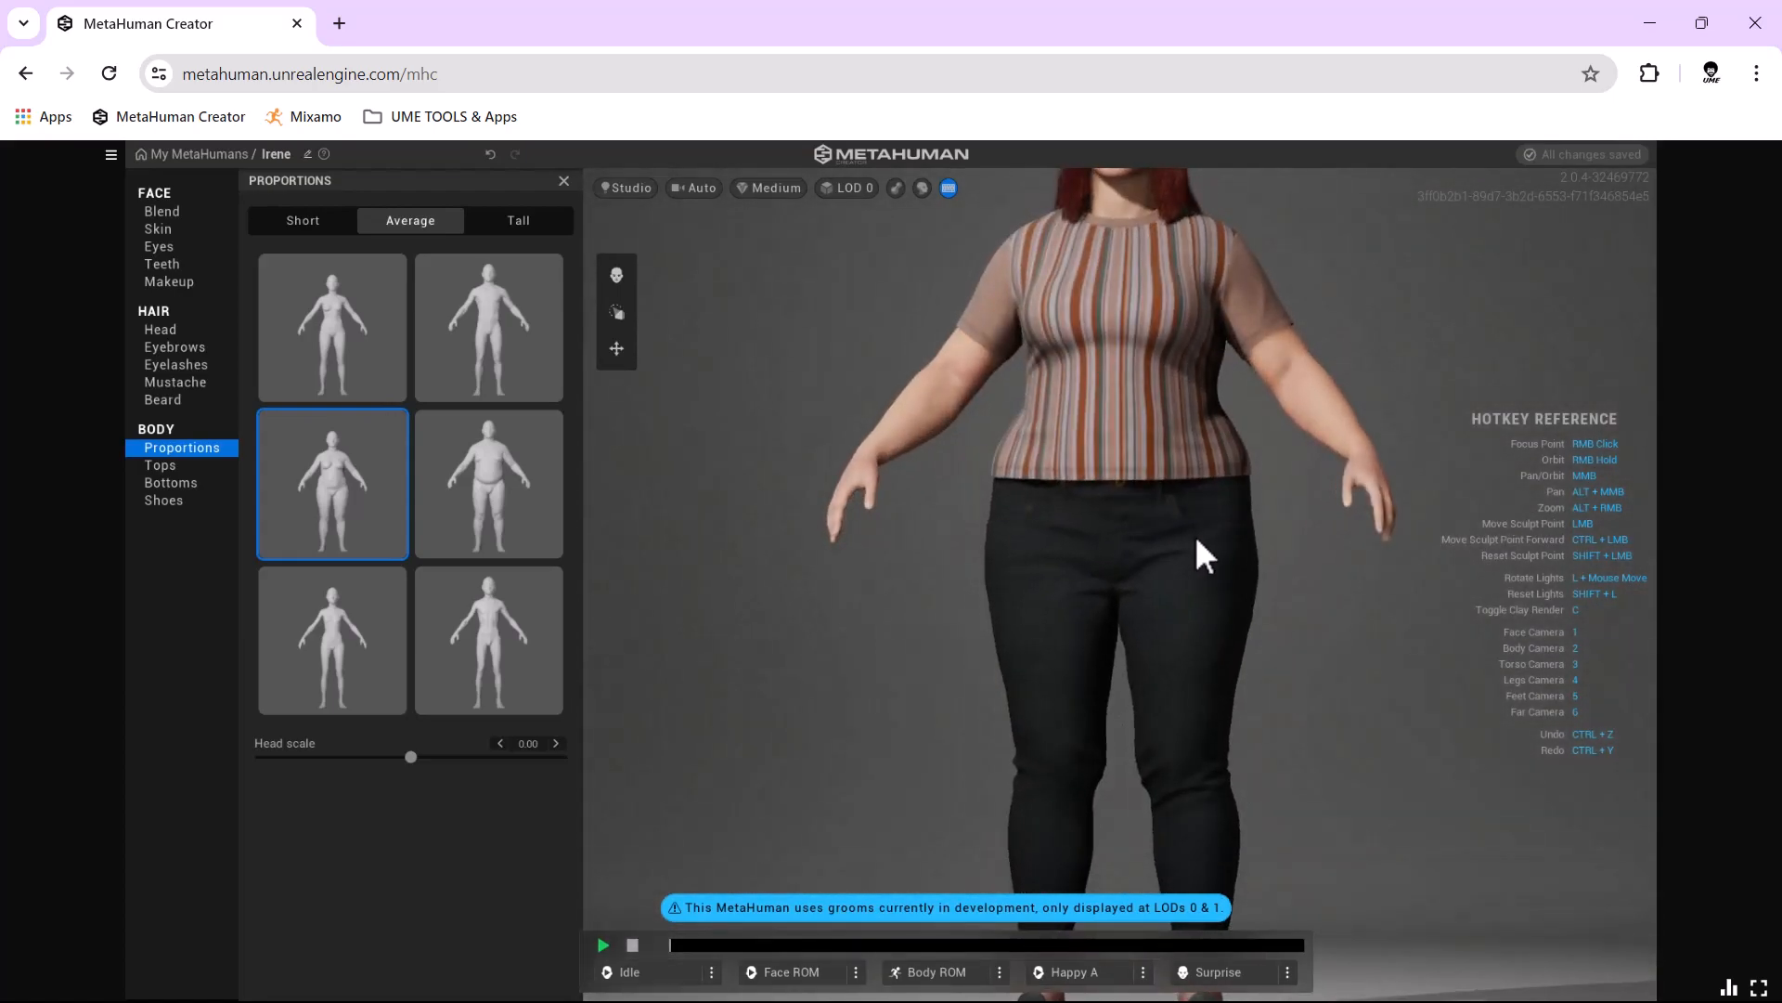
{"action": "scroll", "coordinate": [1195, 531], "scroll_direction": "down", "scroll_amount": 3}
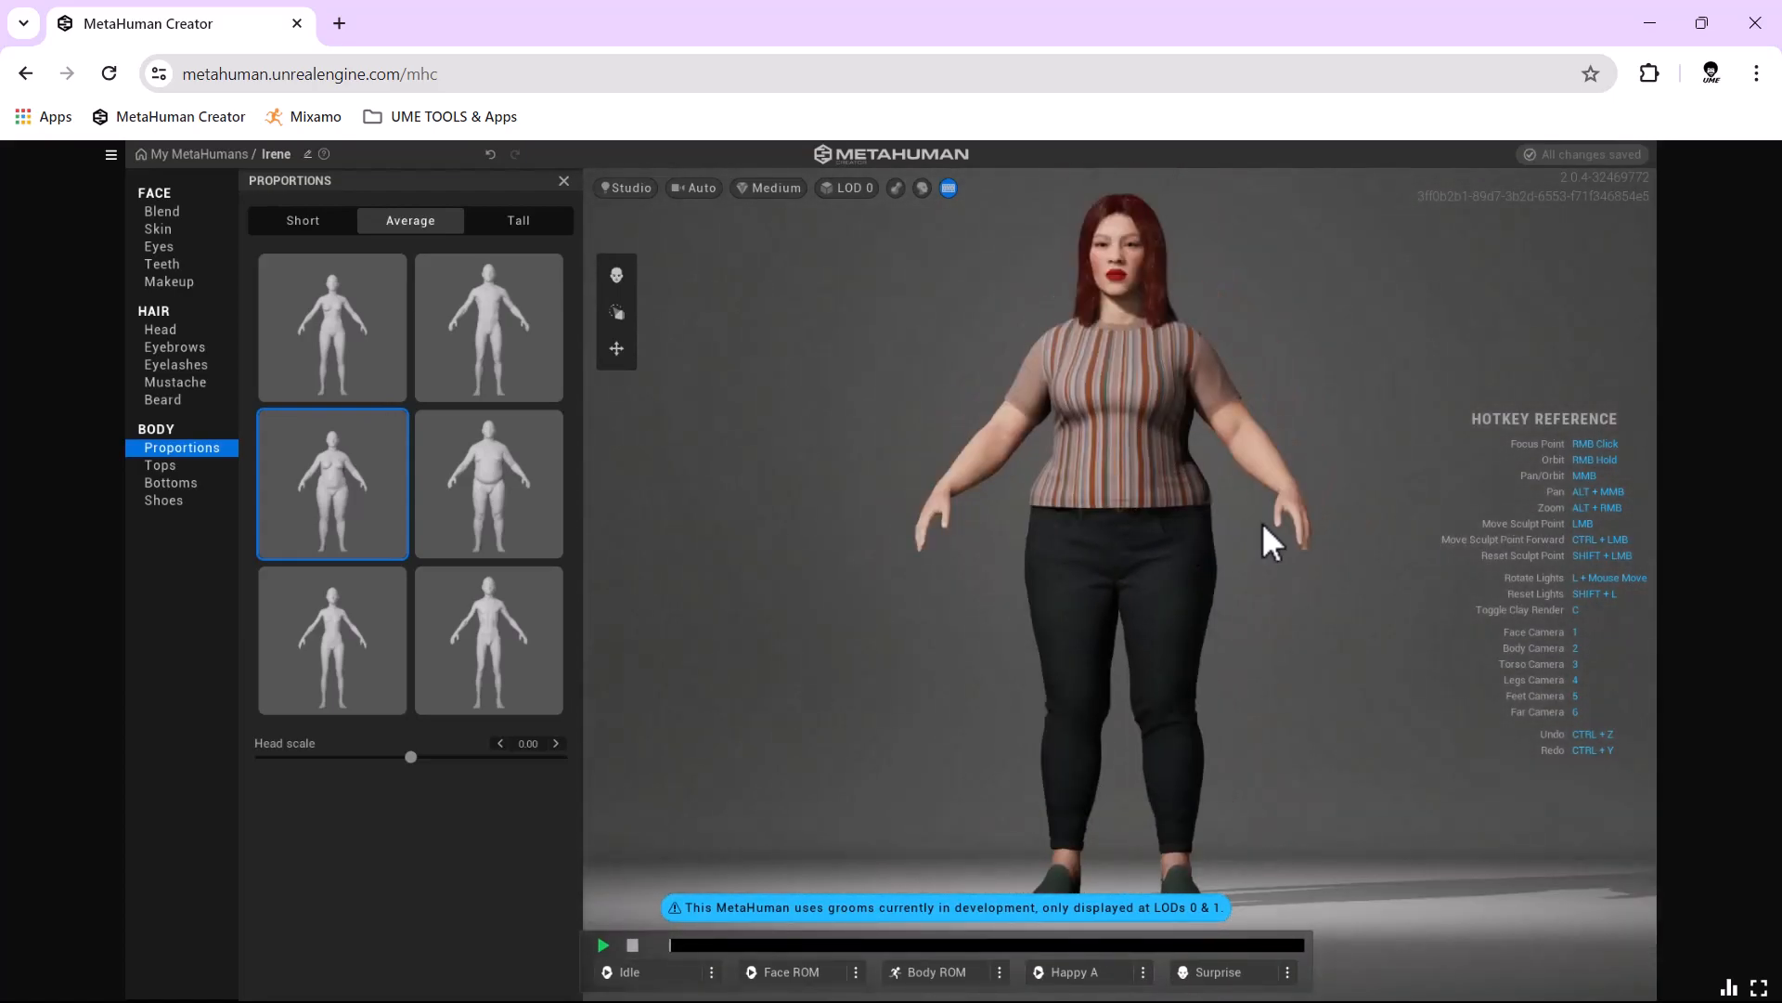
{"action": "right_click_drag", "start_coordinate": [1259, 522], "coordinate": [1276, 515]}
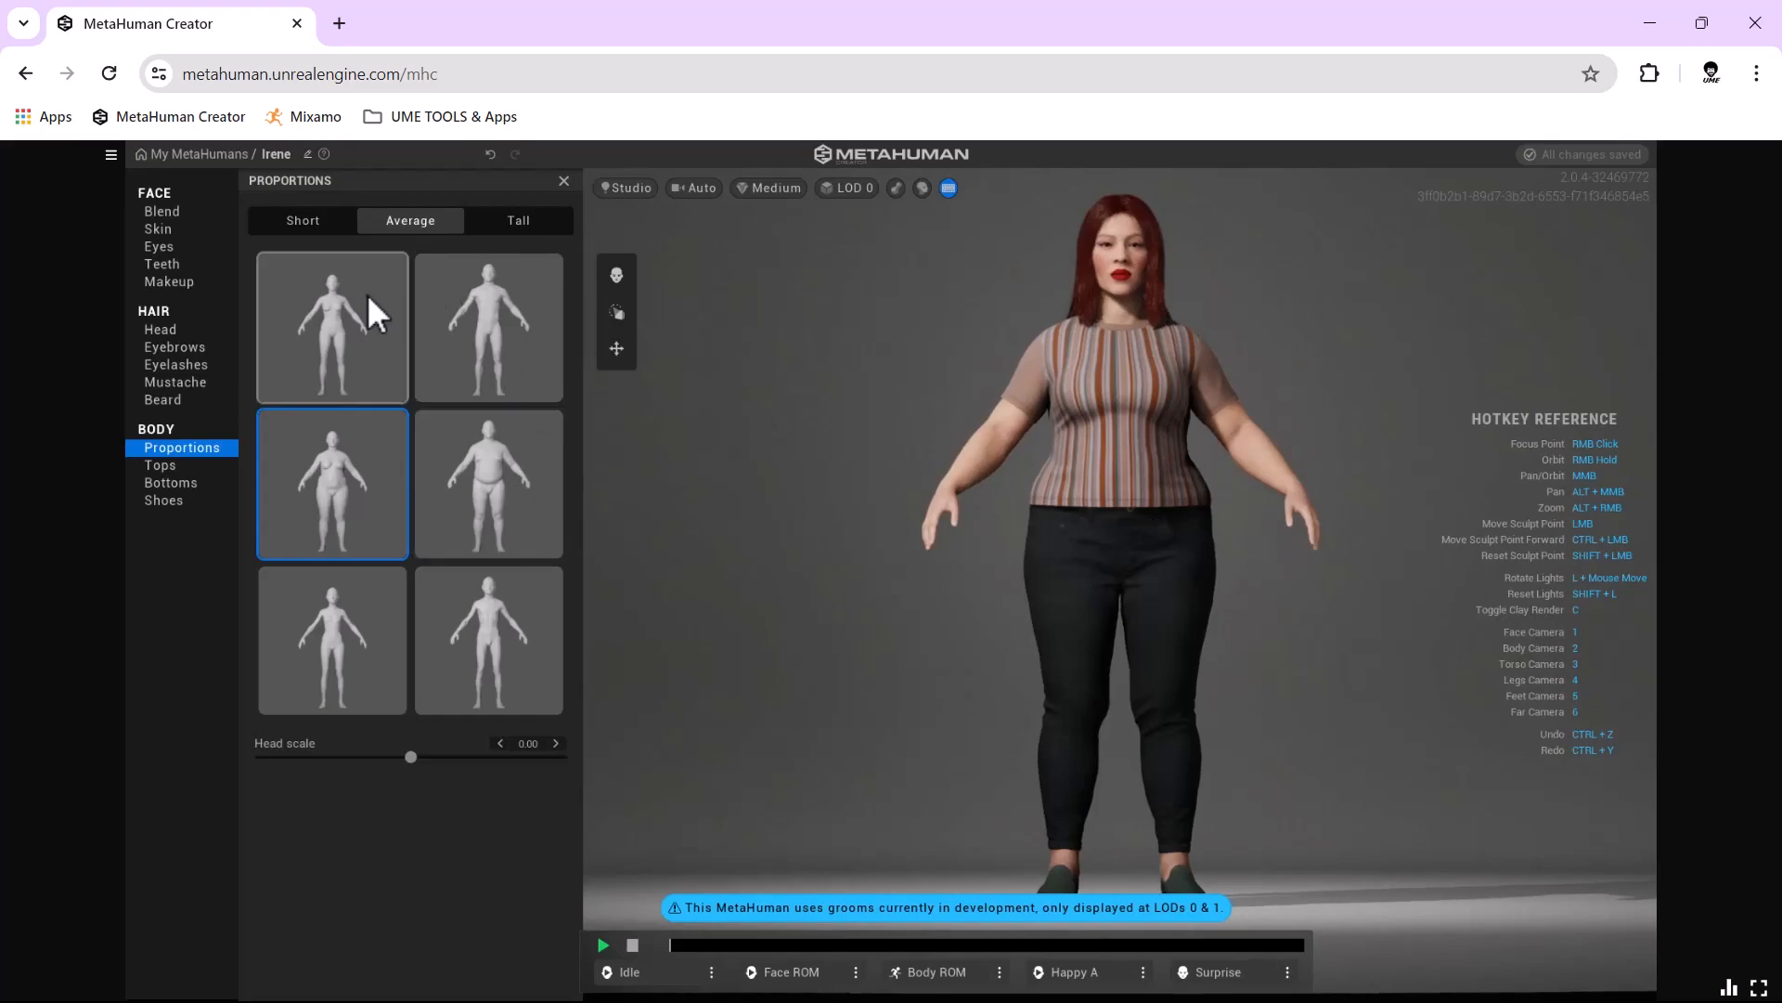
Try the slim female body of average height and apply the medium-build female body of average height.
{"action": "left_click", "coordinate": [353, 320]}
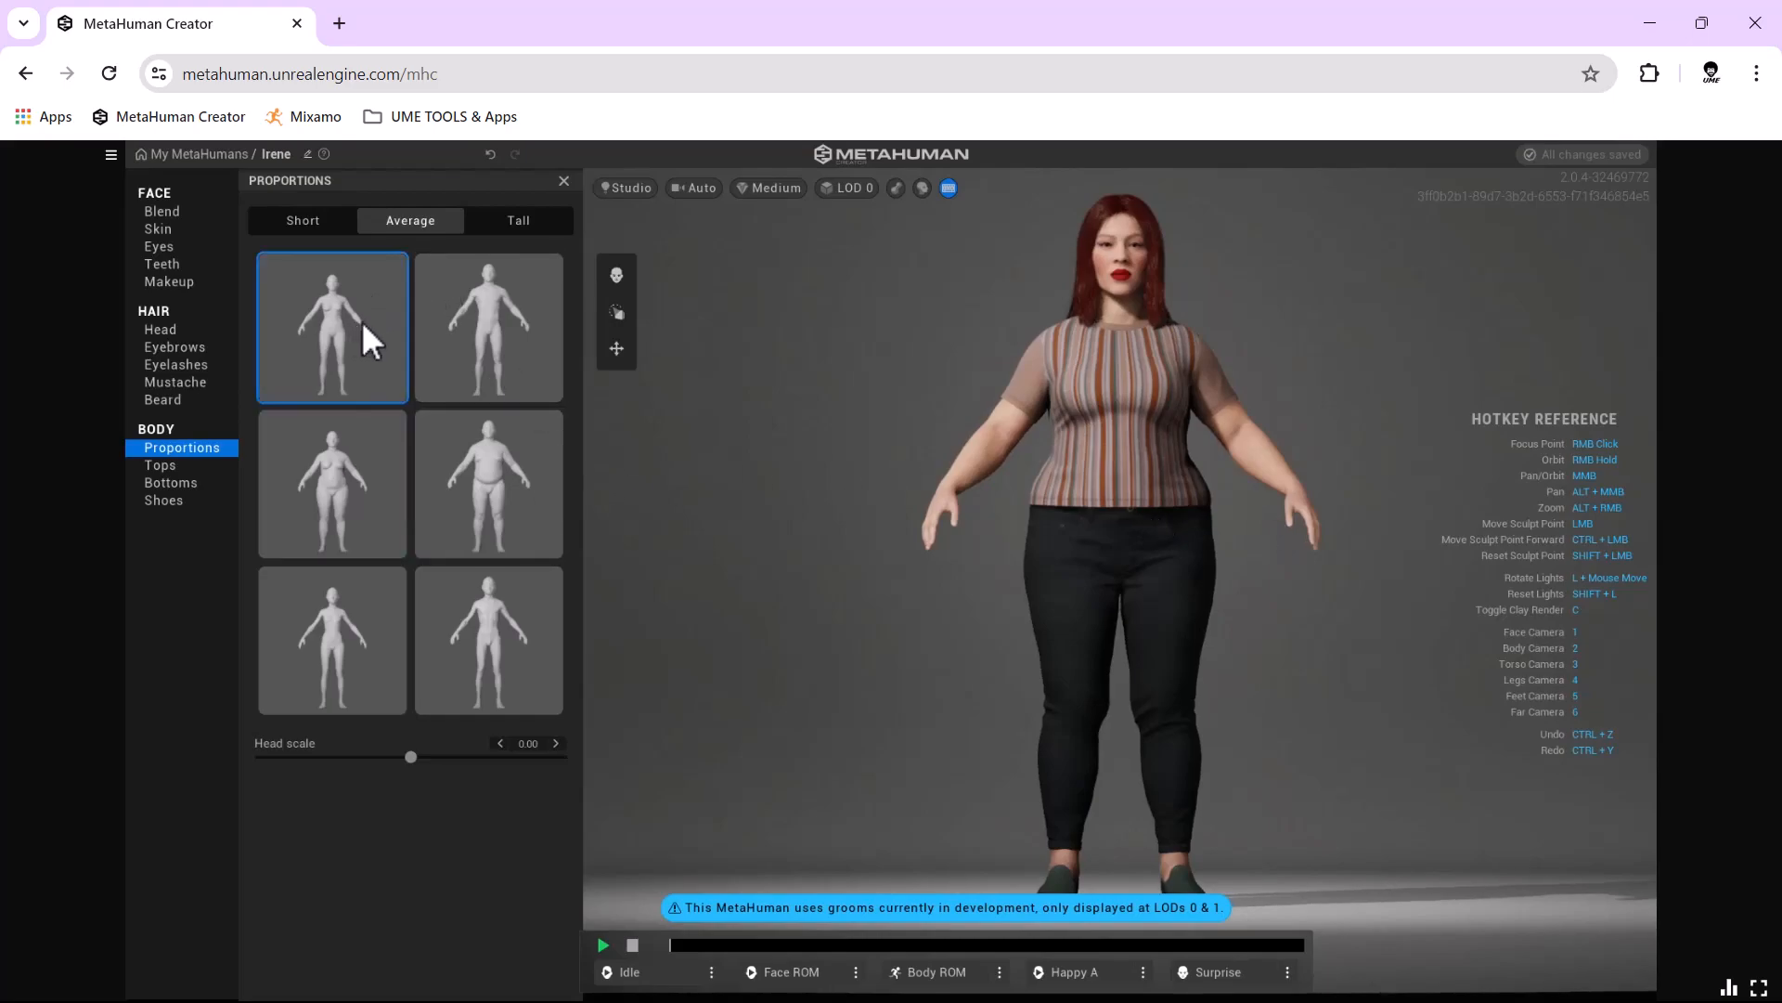
{"action": "left_click", "coordinate": [384, 662]}
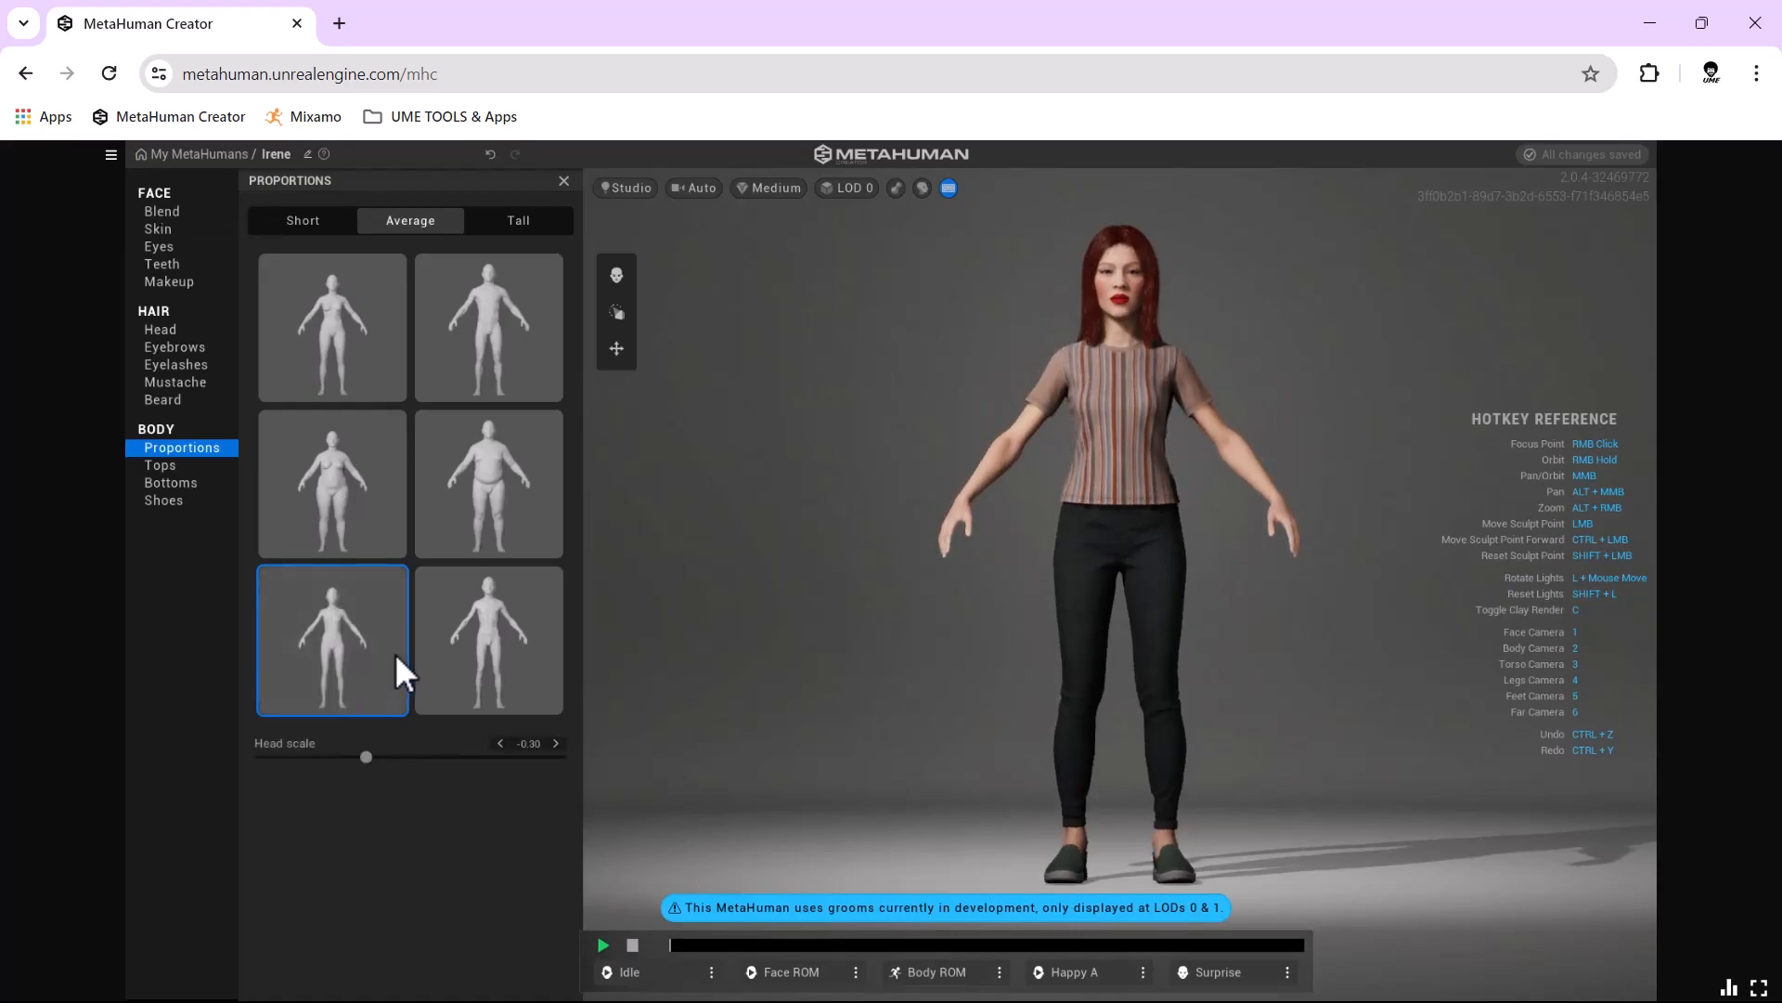
{"action": "right_click_drag", "start_coordinate": [1259, 611], "coordinate": [1372, 565]}
{"action": "left_click", "coordinate": [326, 300]}
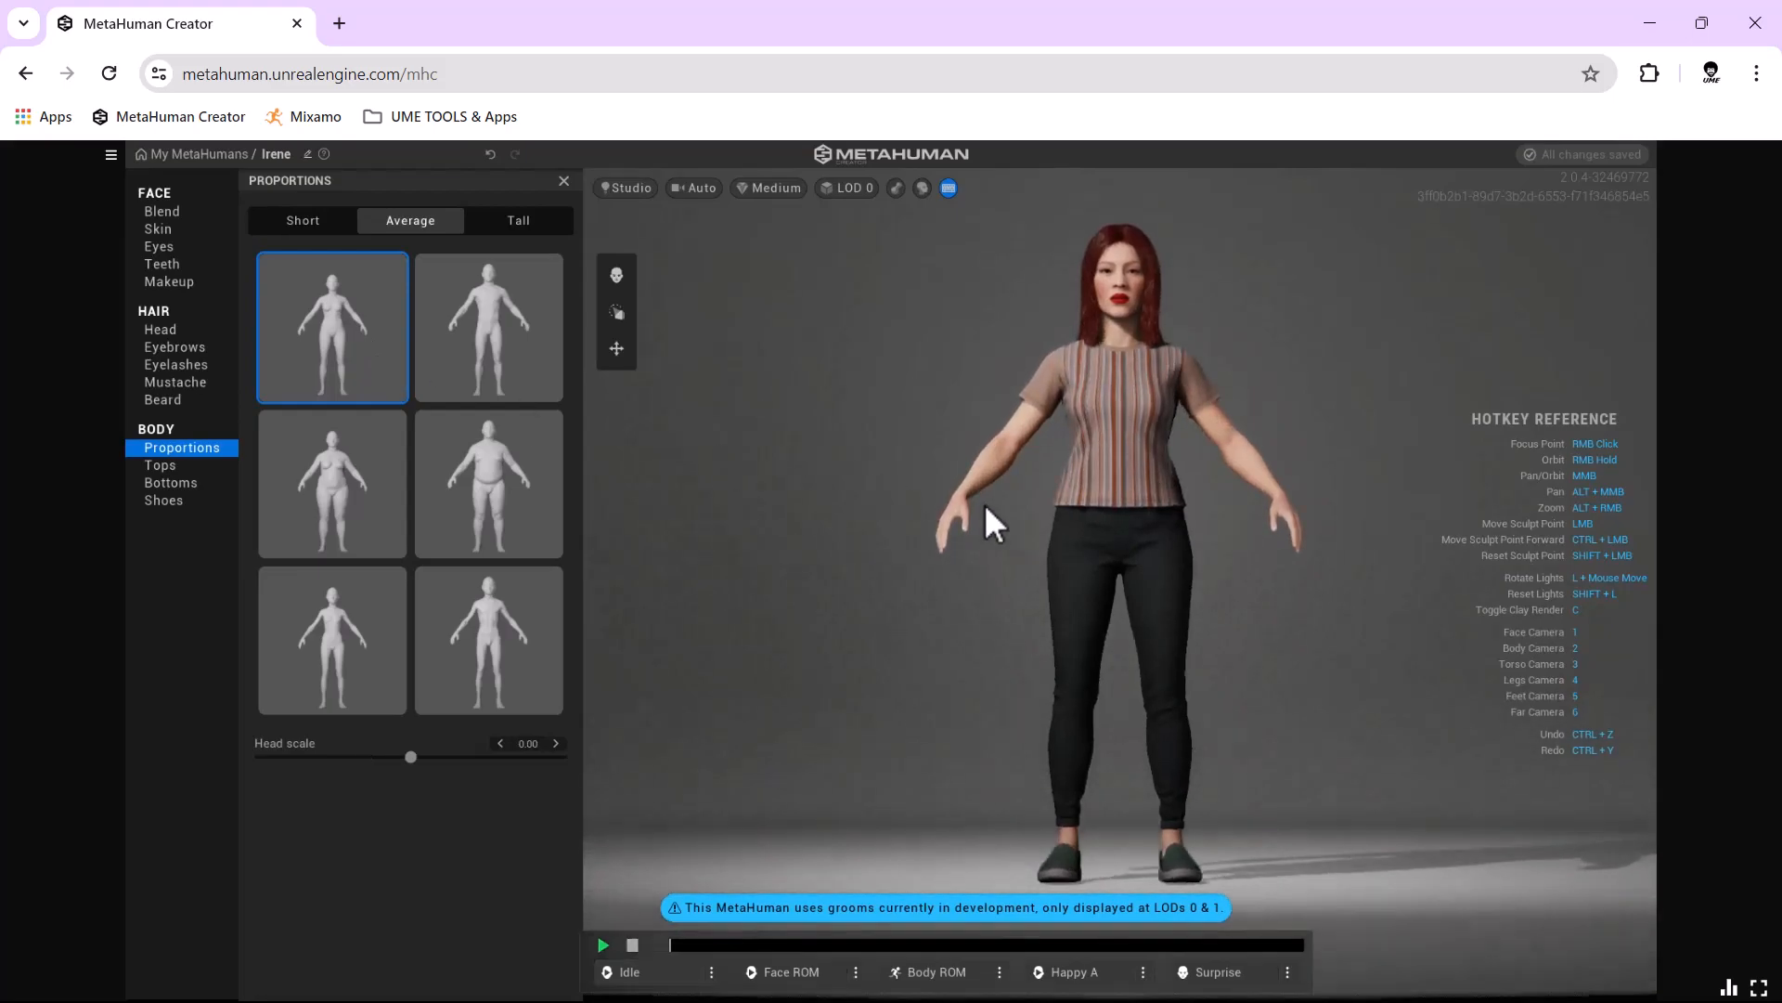
Try the Button Down Shirt and the sweater as tops, and return to the Crewneck T-shirt.
{"action": "left_click", "coordinate": [167, 464]}
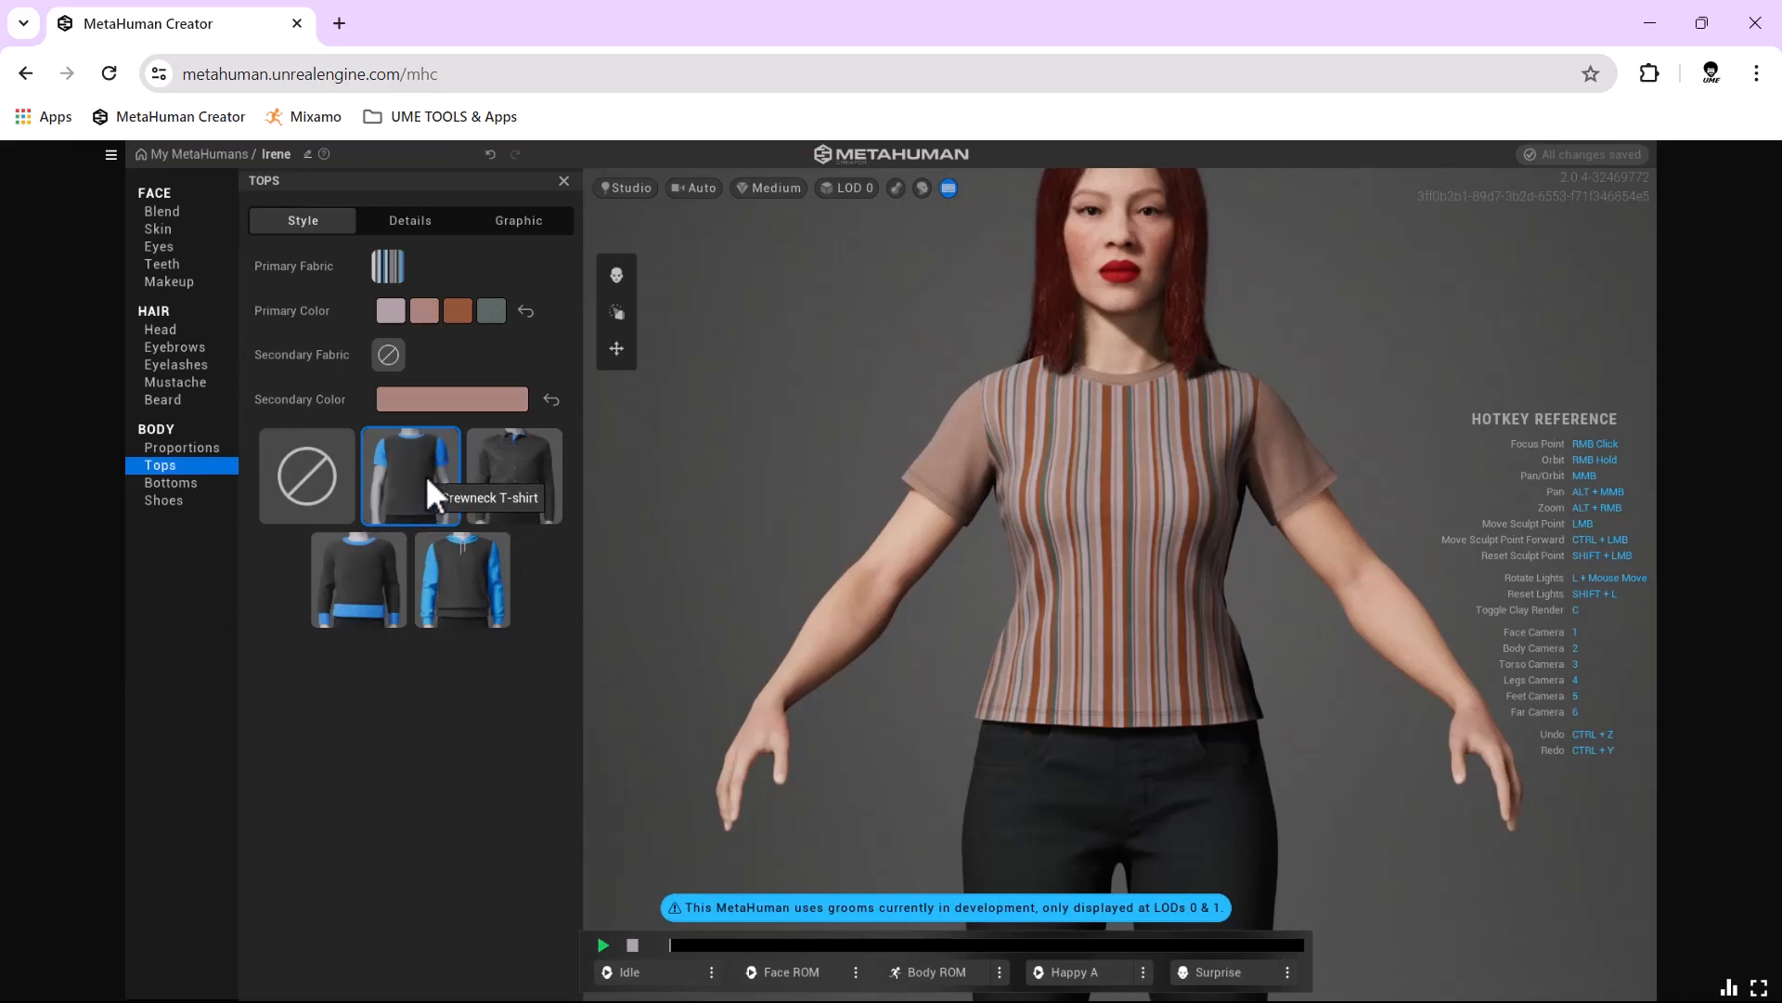
{"action": "left_click", "coordinate": [507, 468]}
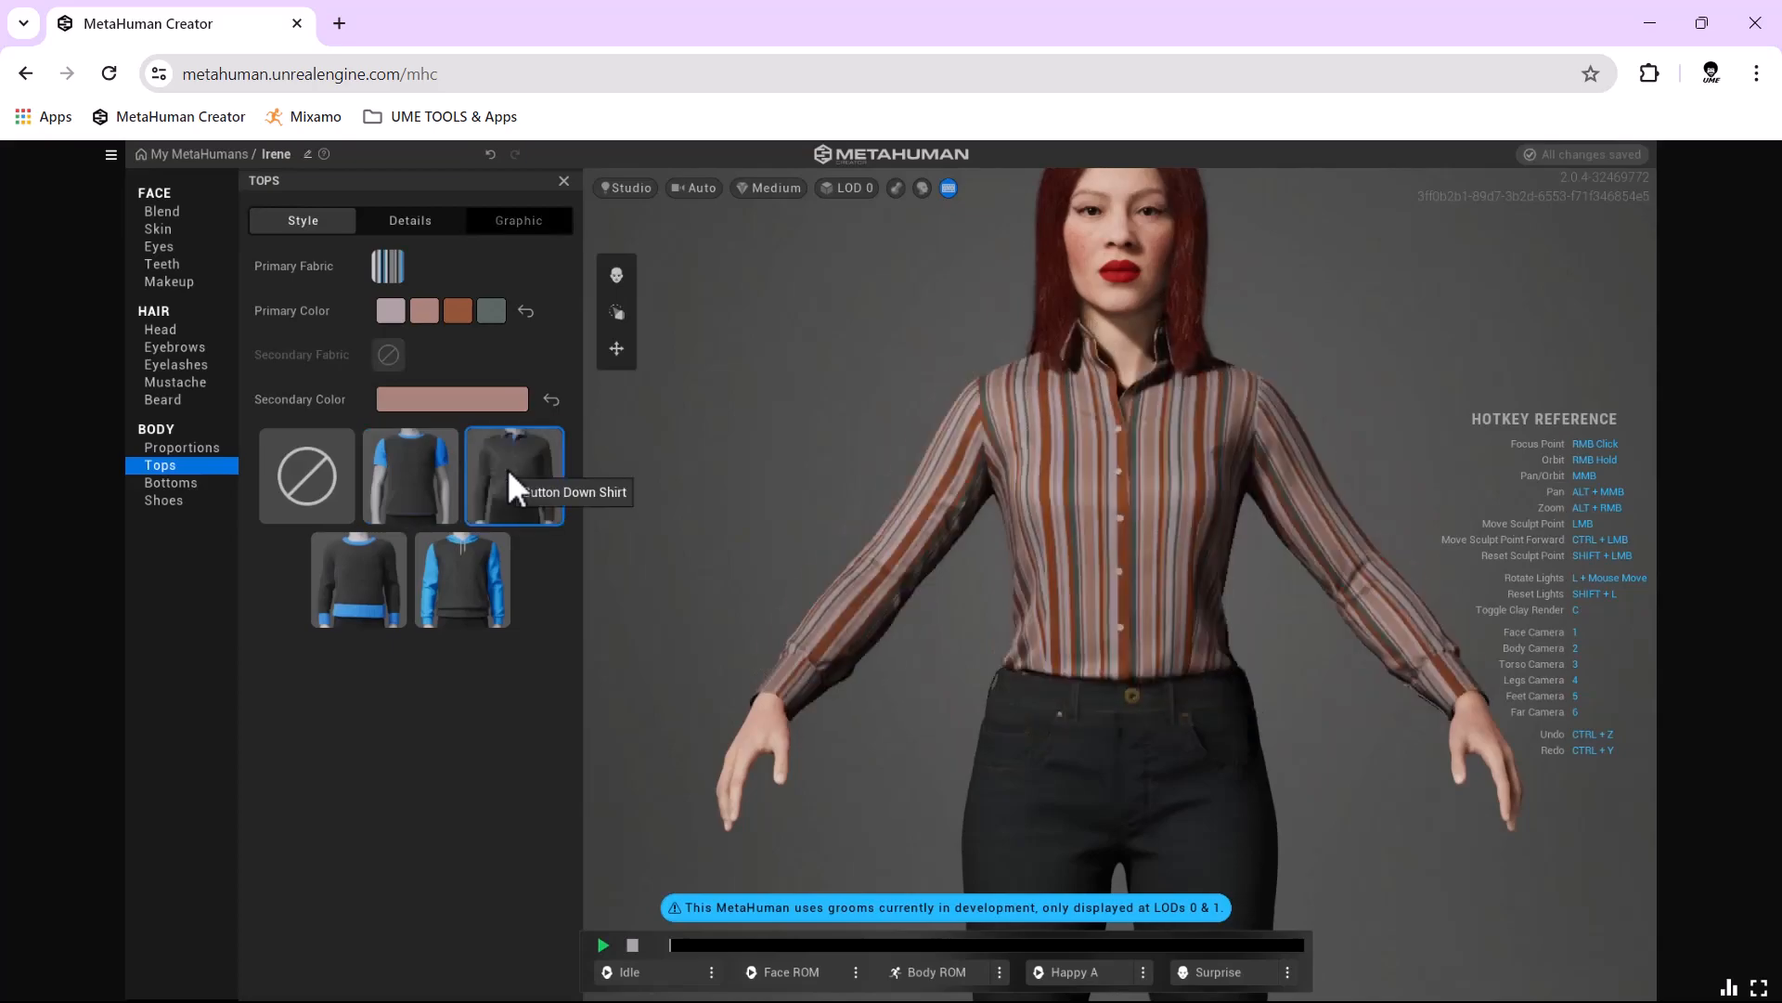
{"action": "left_click", "coordinate": [366, 571]}
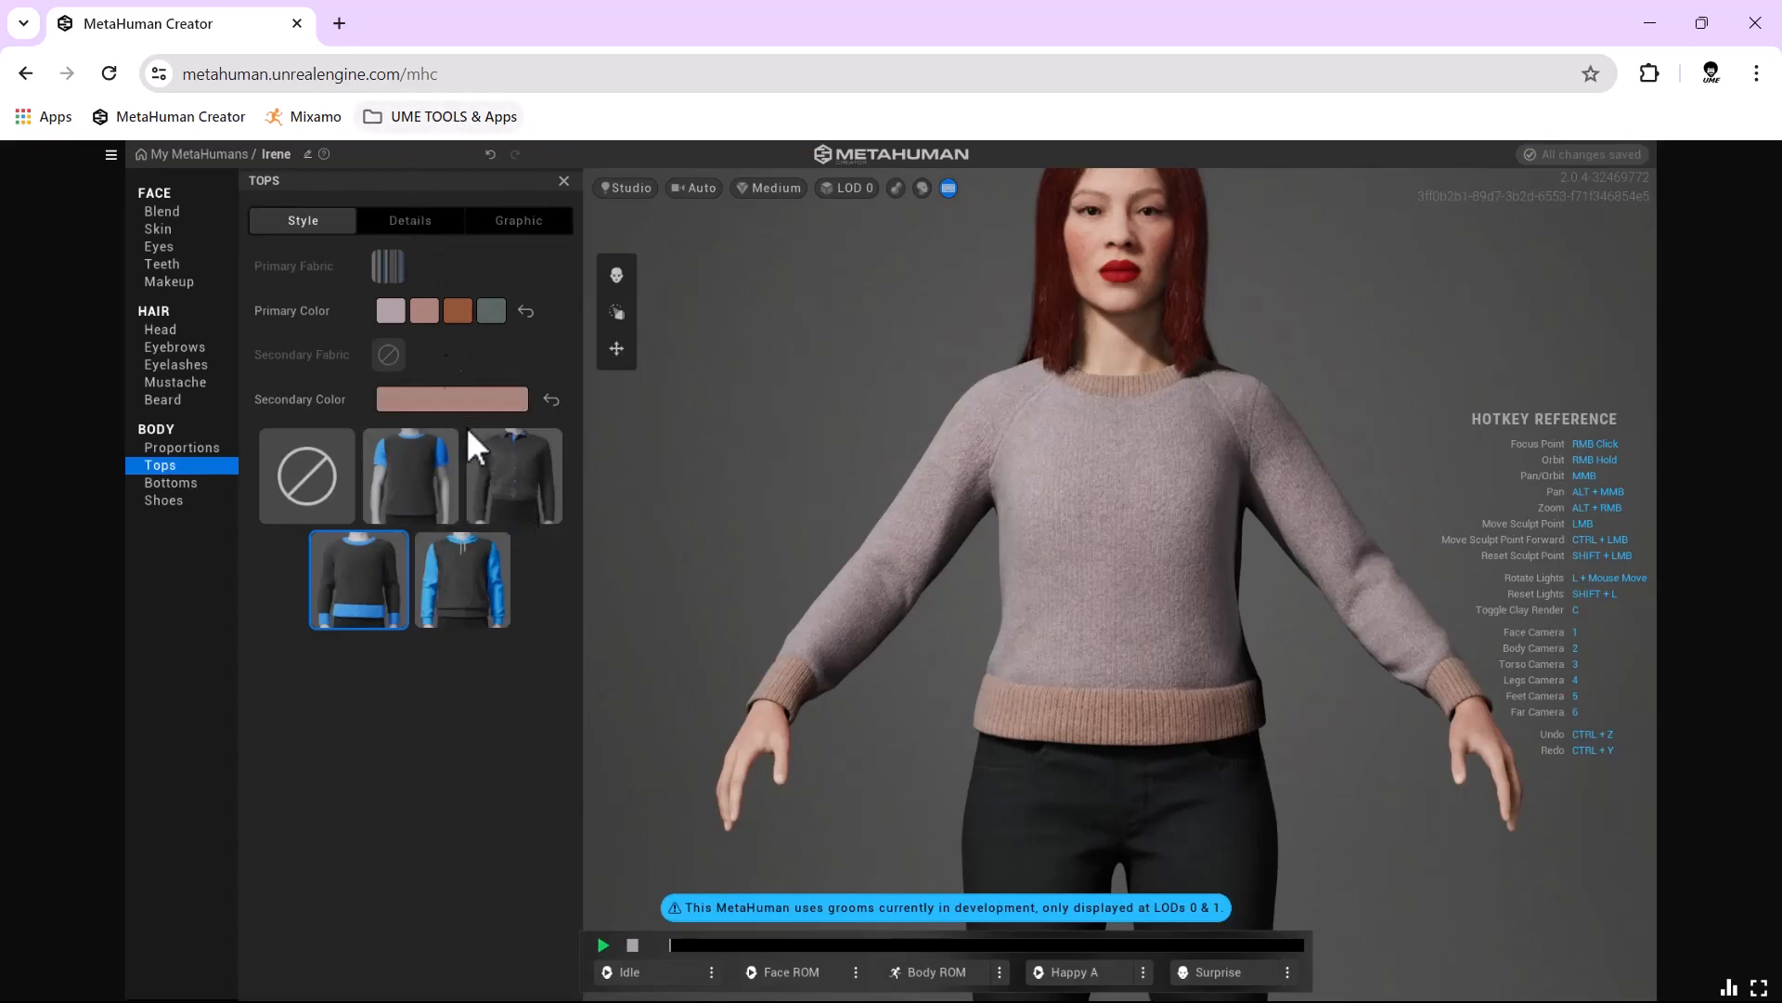
{"action": "left_click", "coordinate": [407, 466]}
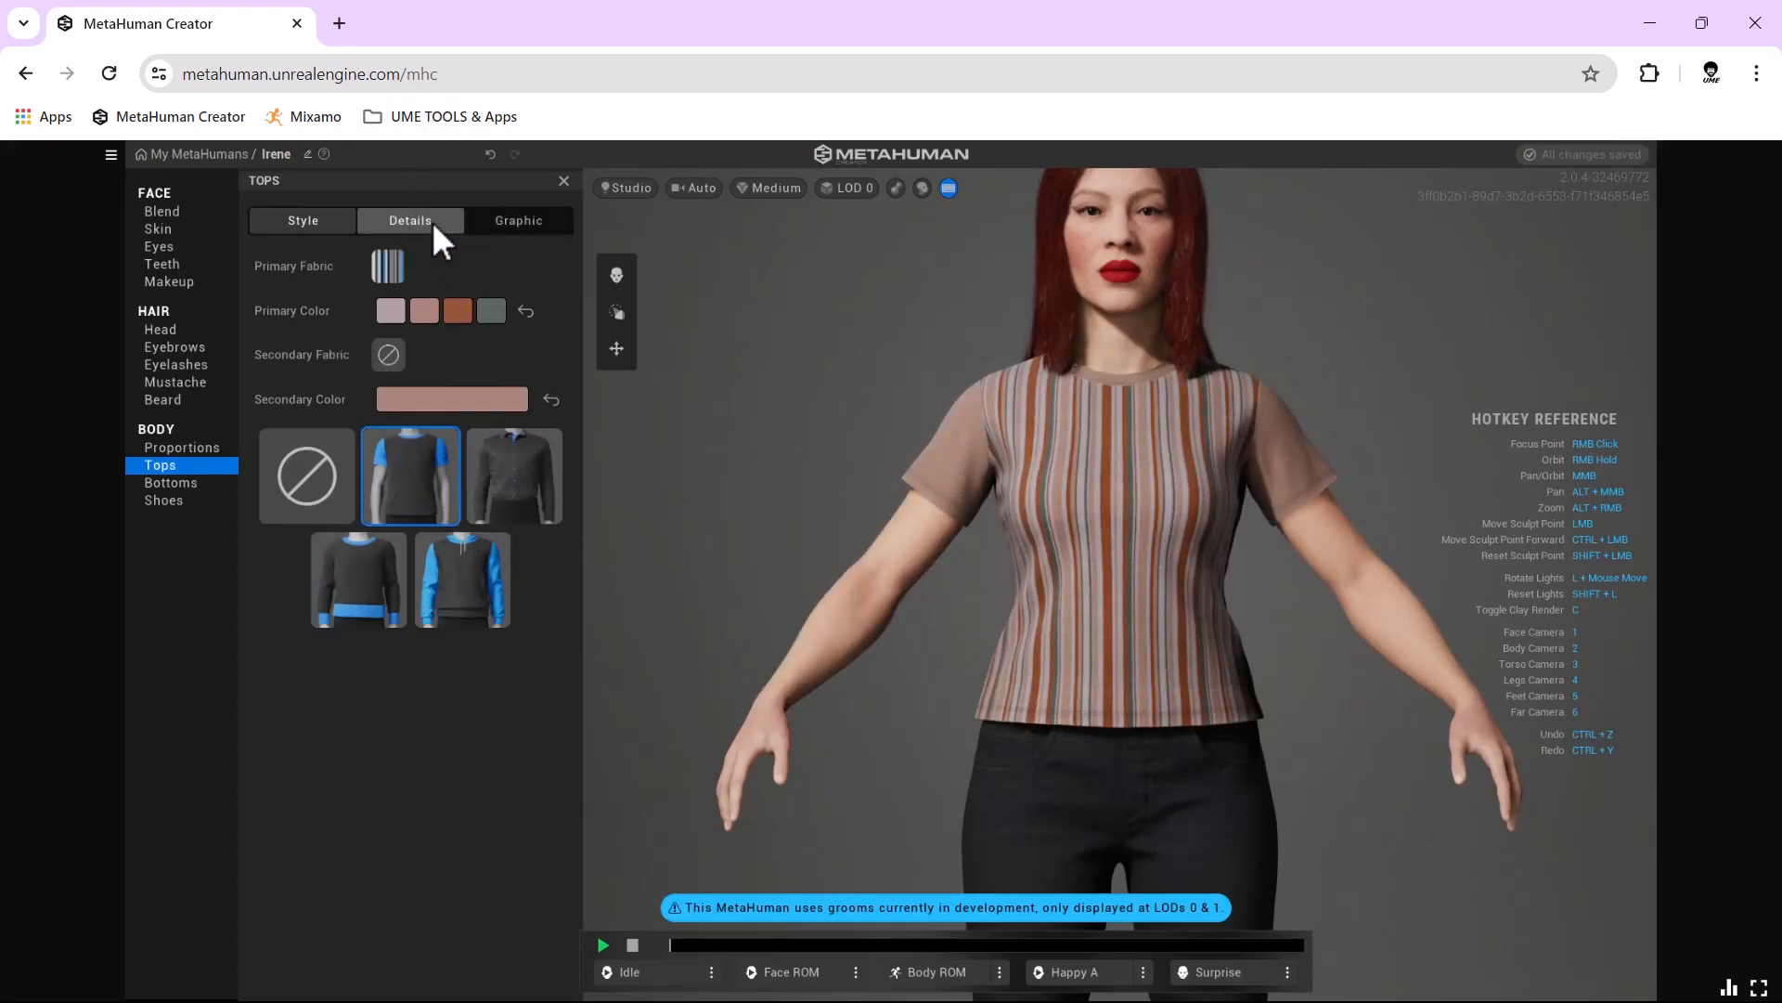
Set the T-shirt's primary fabric to Camouflage after trying it without a pattern.
{"action": "left_click", "coordinate": [382, 275]}
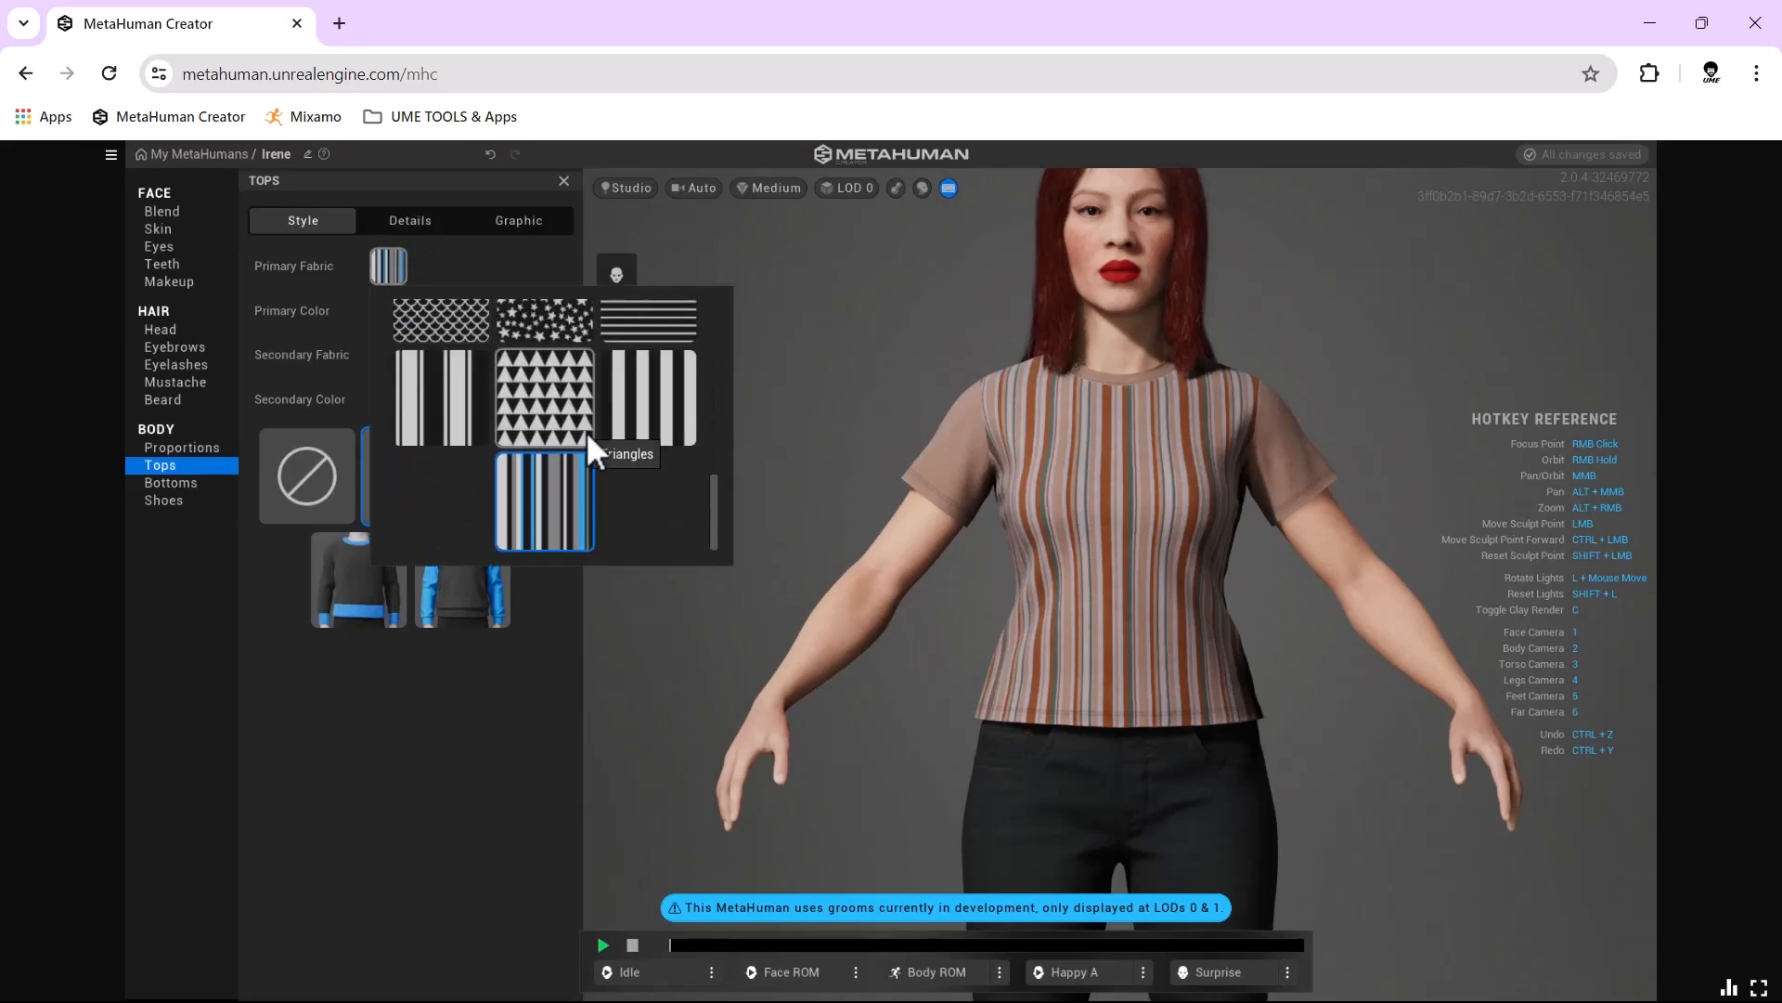
{"action": "scroll", "coordinate": [587, 432], "scroll_direction": "up", "scroll_amount": 5}
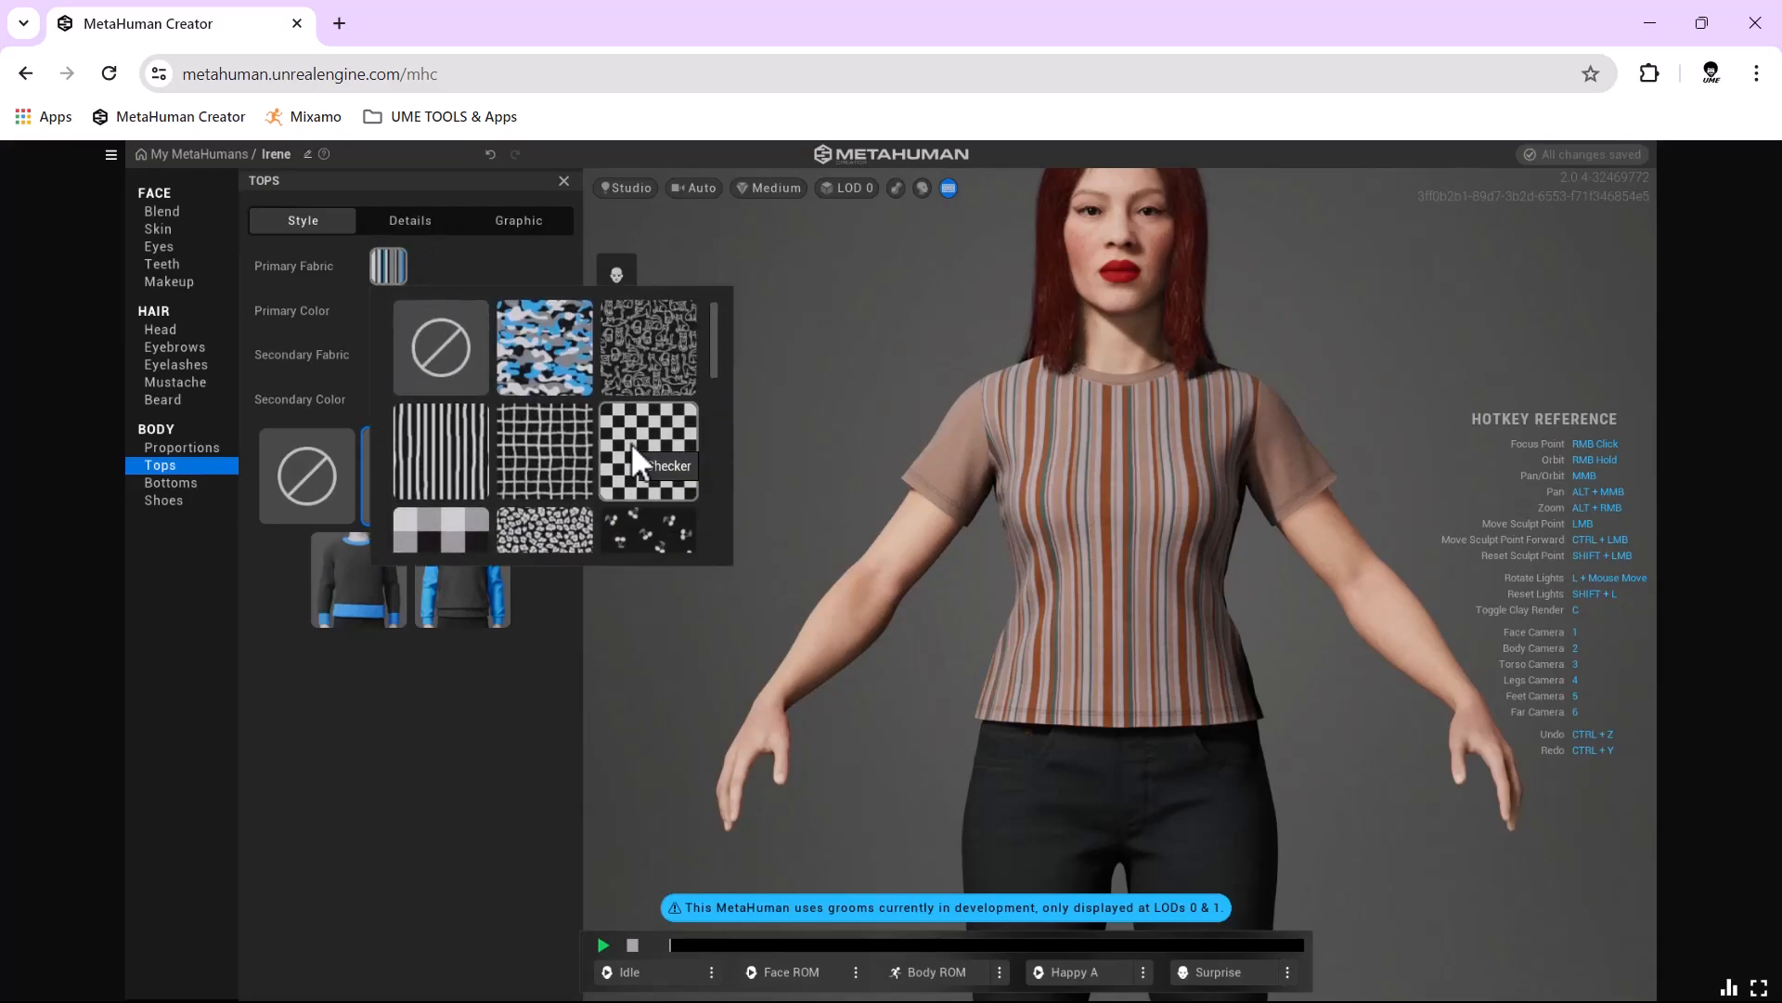
{"action": "left_click", "coordinate": [561, 366]}
{"action": "left_click", "coordinate": [422, 363]}
{"action": "left_click", "coordinate": [554, 375]}
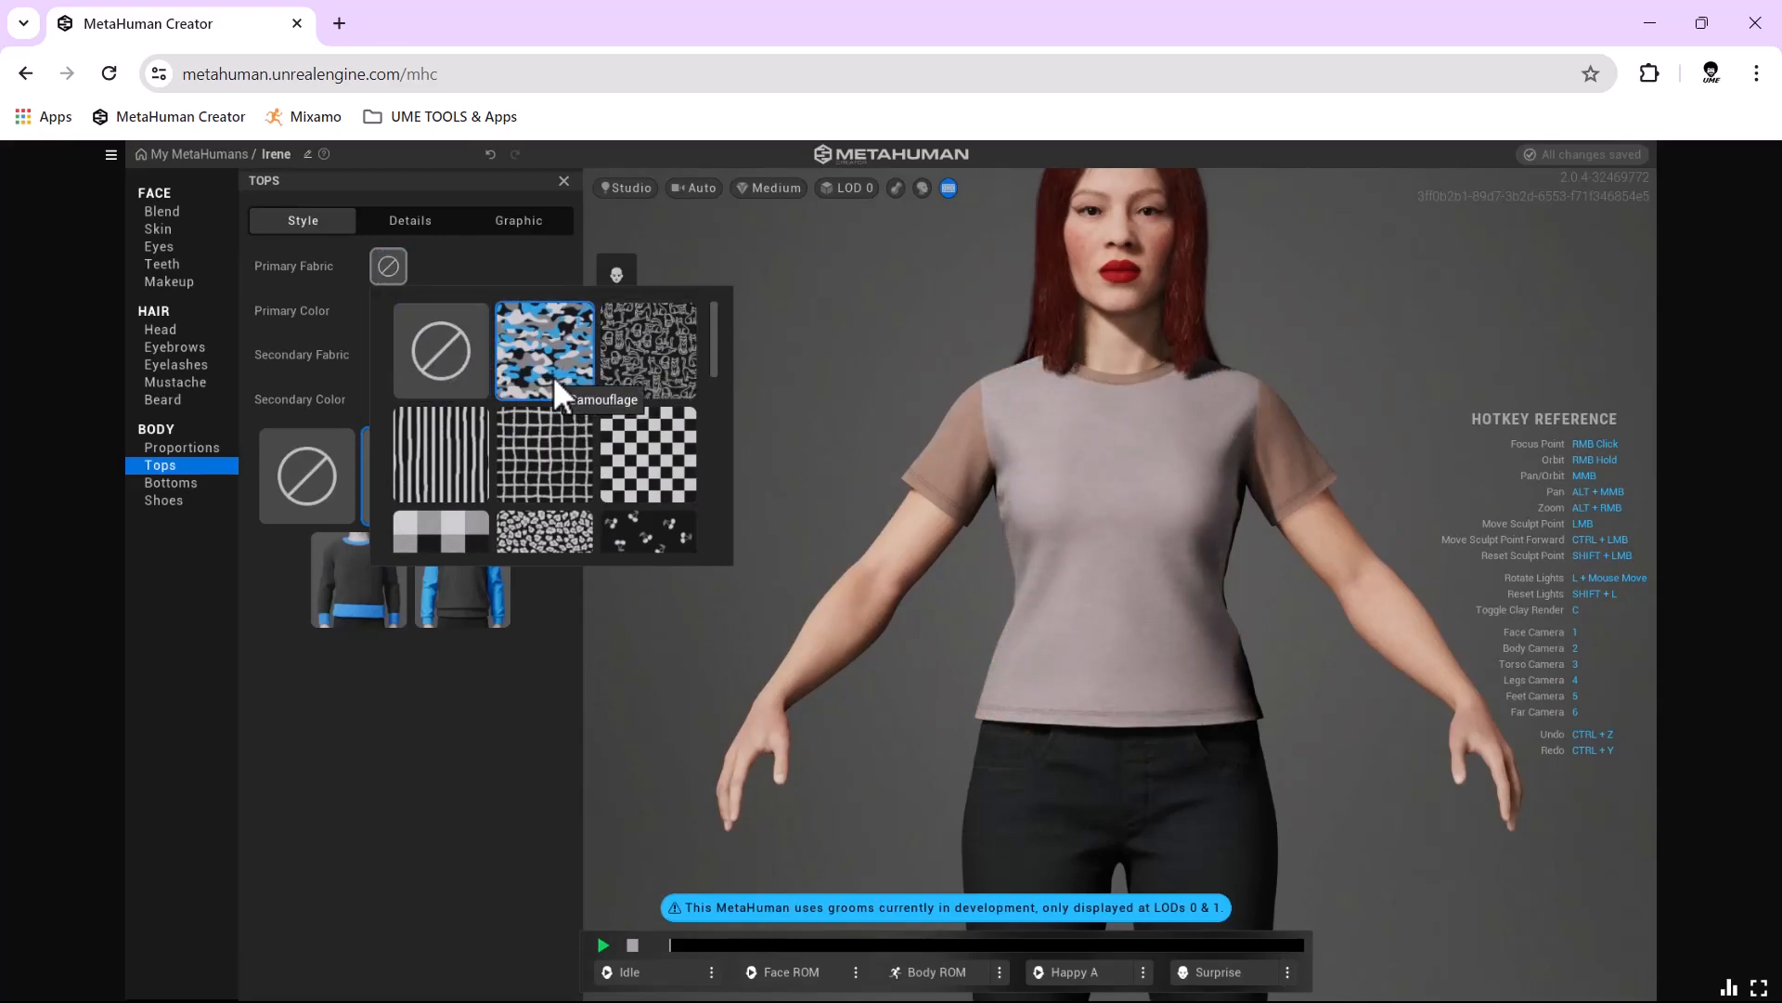
Recolor the camouflage pattern with blue 0017E0 as the third primary color and red FF2222 as the second.
{"action": "left_click", "coordinate": [431, 220]}
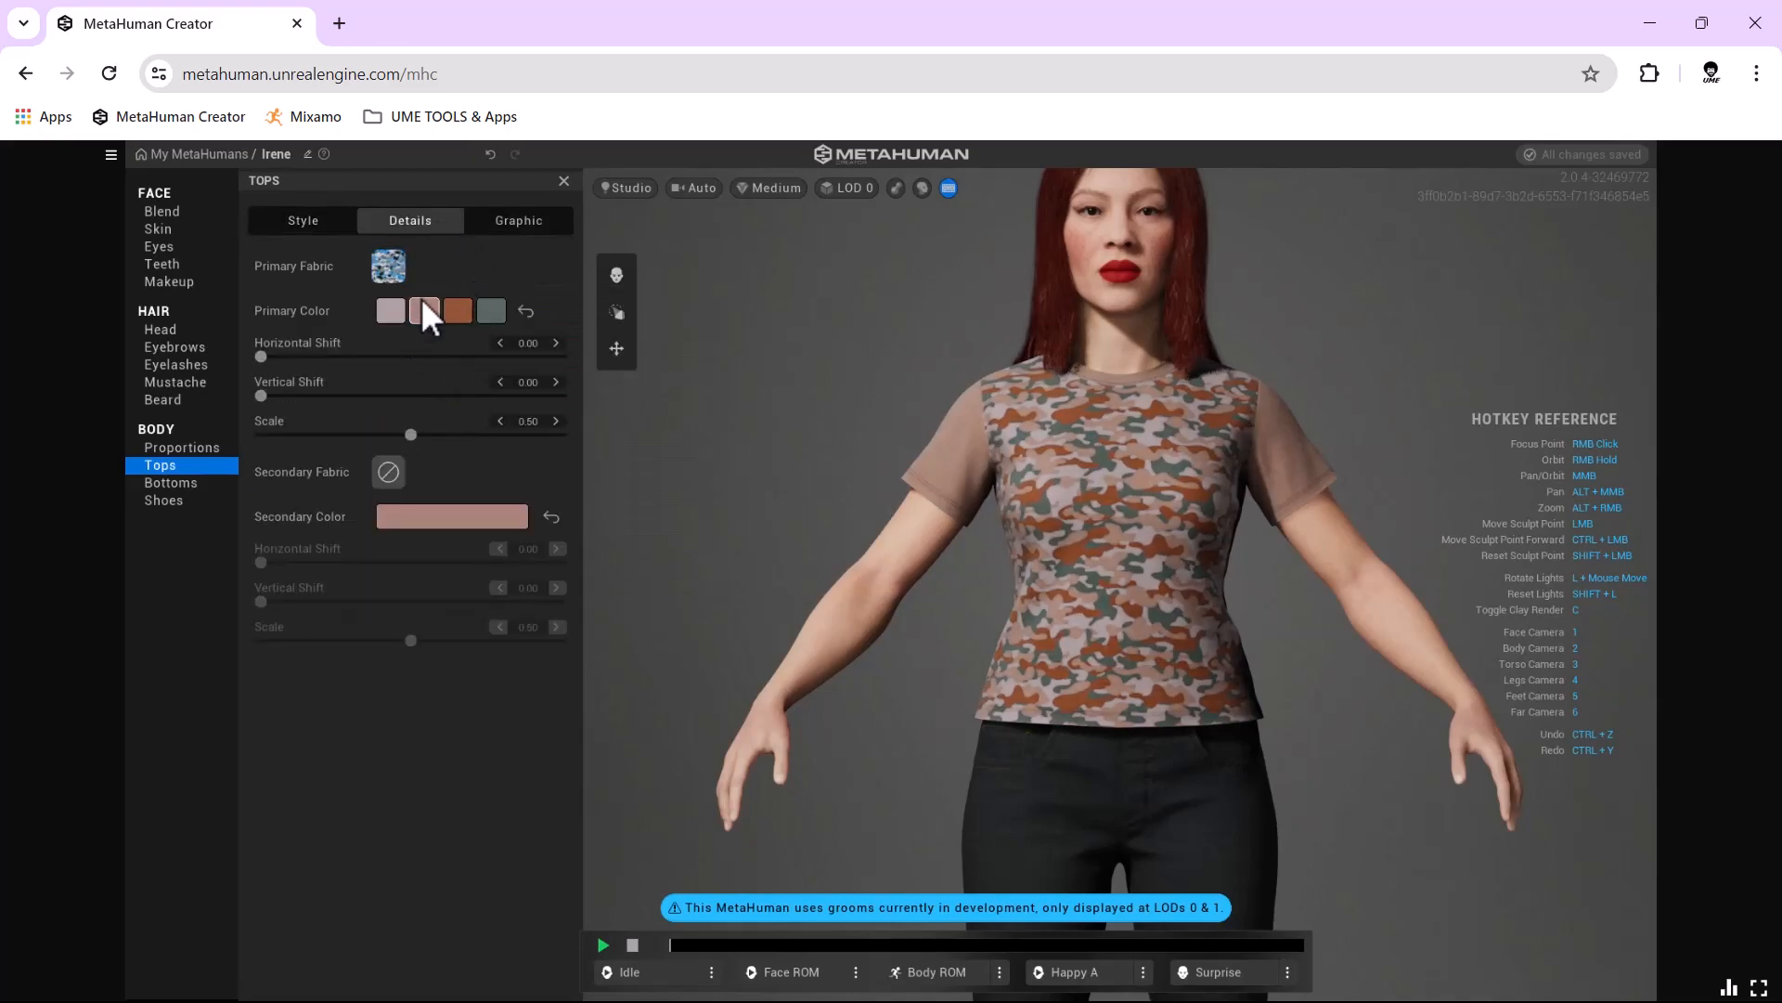
{"action": "left_click", "coordinate": [475, 319]}
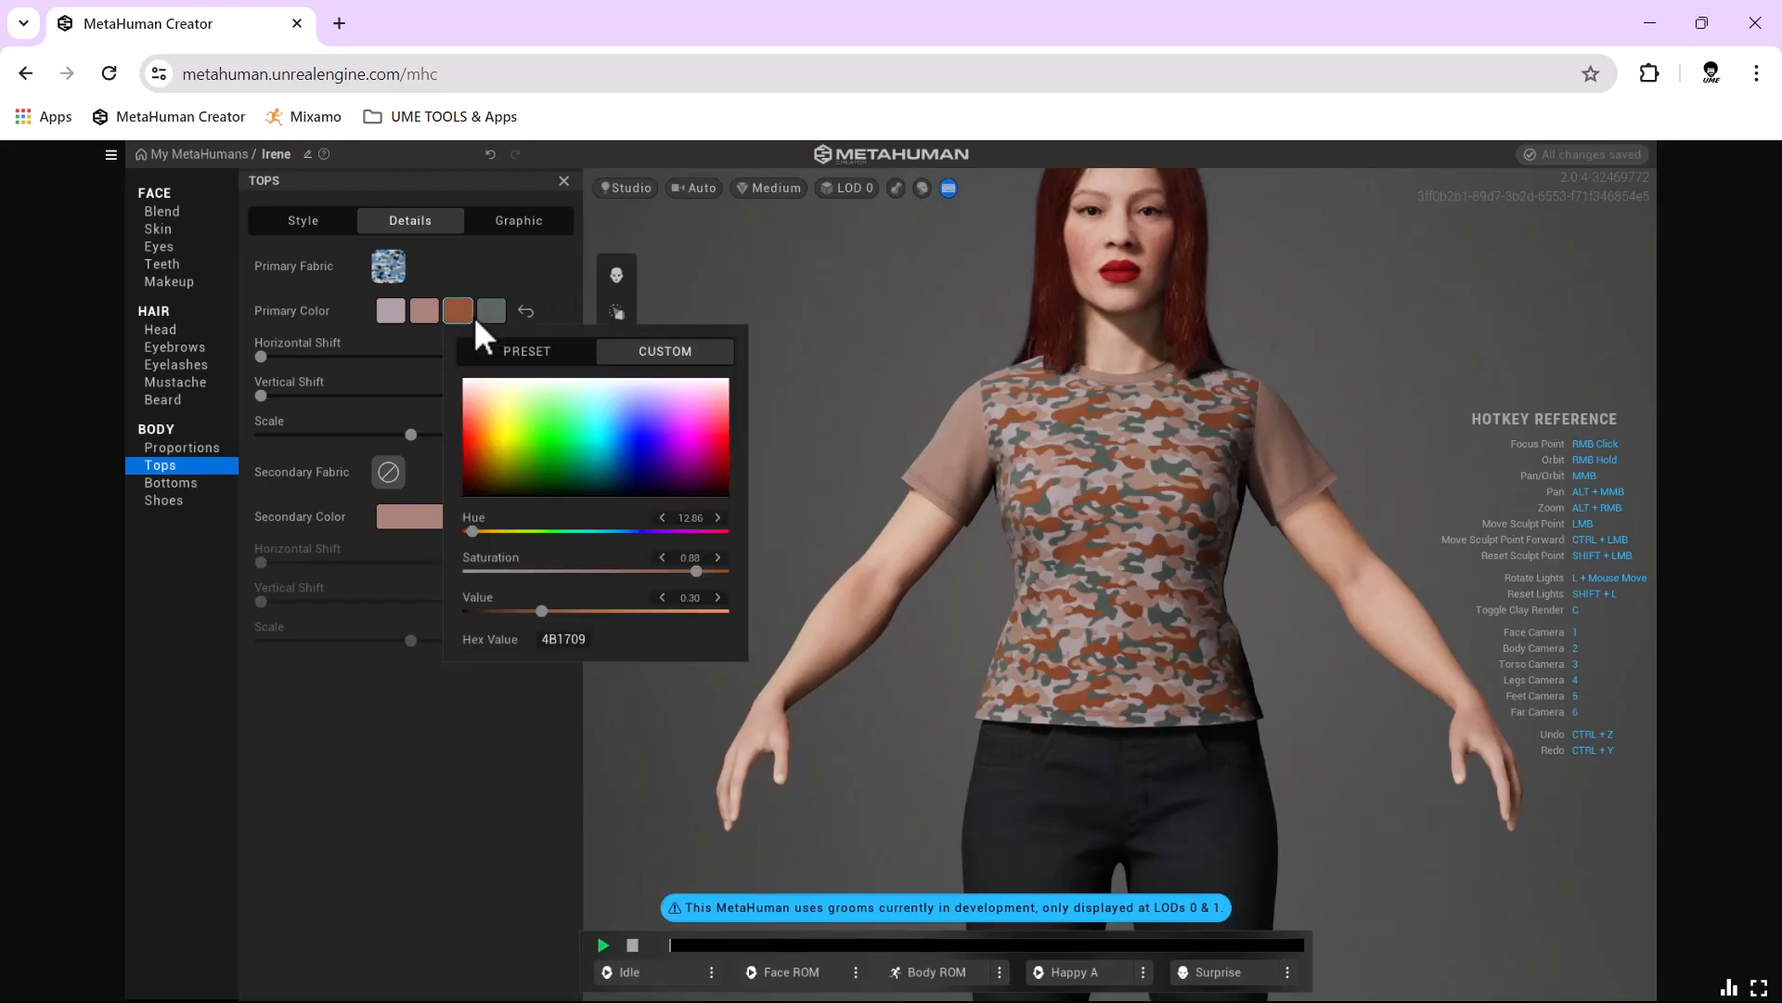
{"action": "left_click", "coordinate": [636, 445]}
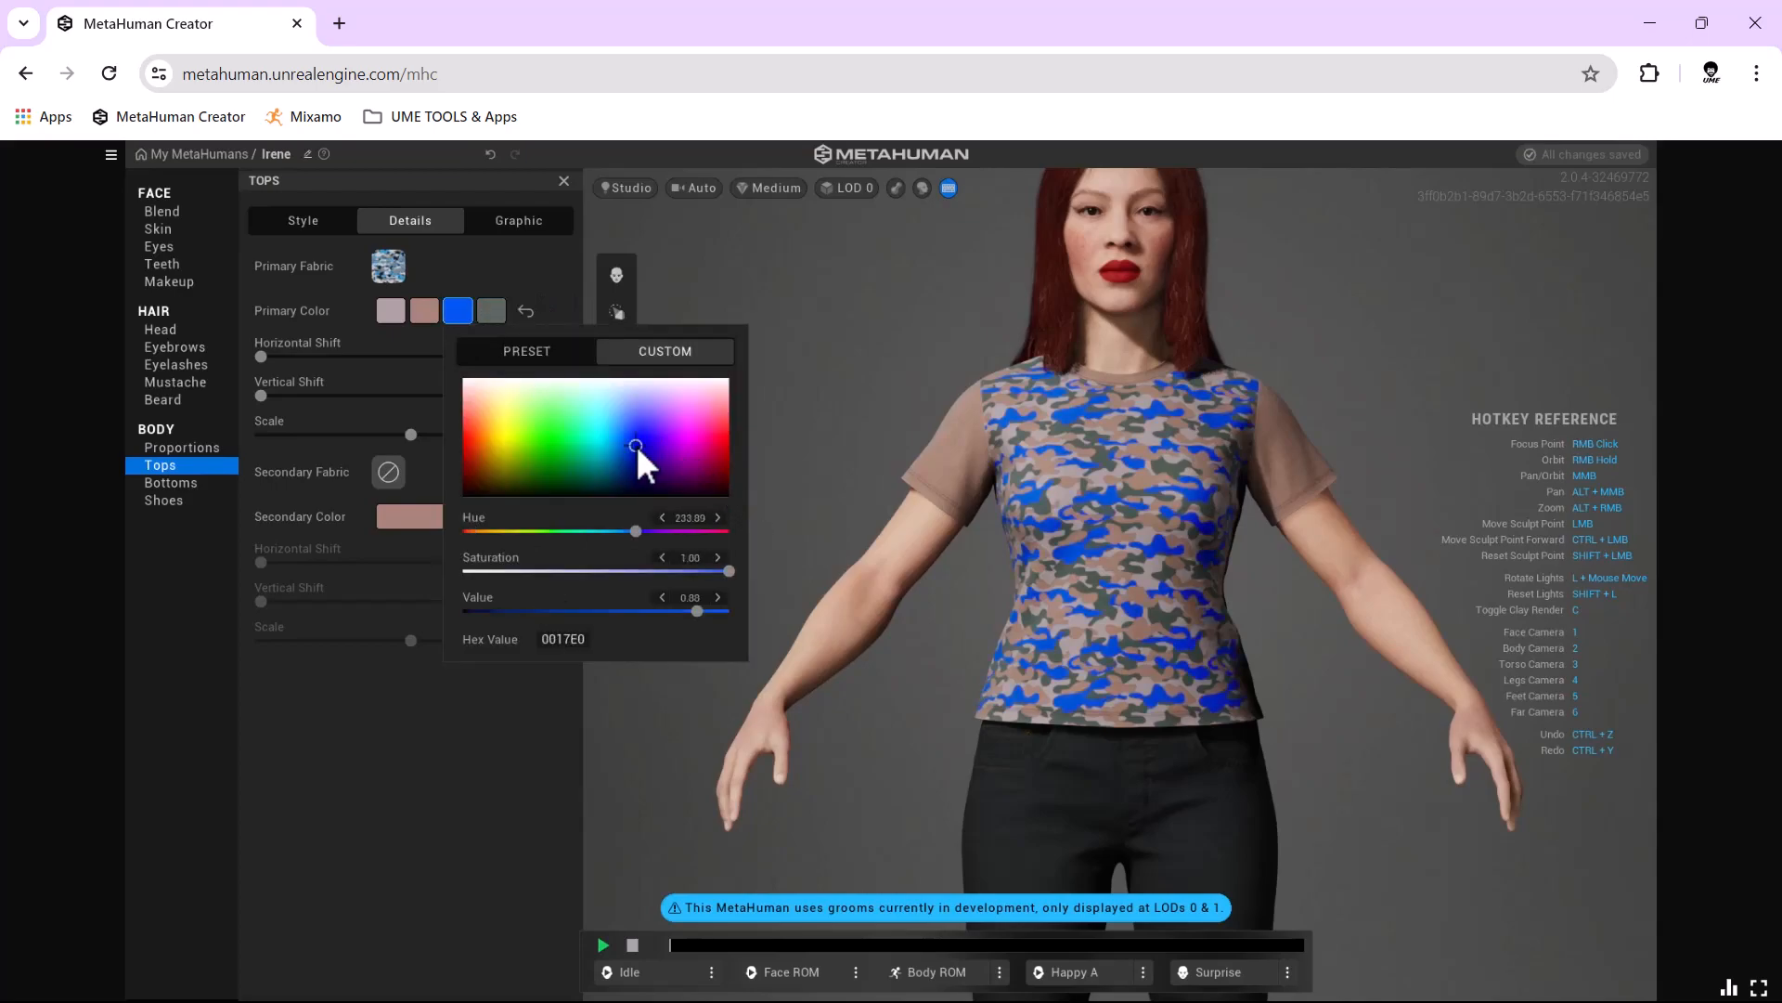
{"action": "left_click", "coordinate": [432, 314]}
{"action": "left_click", "coordinate": [430, 431]}
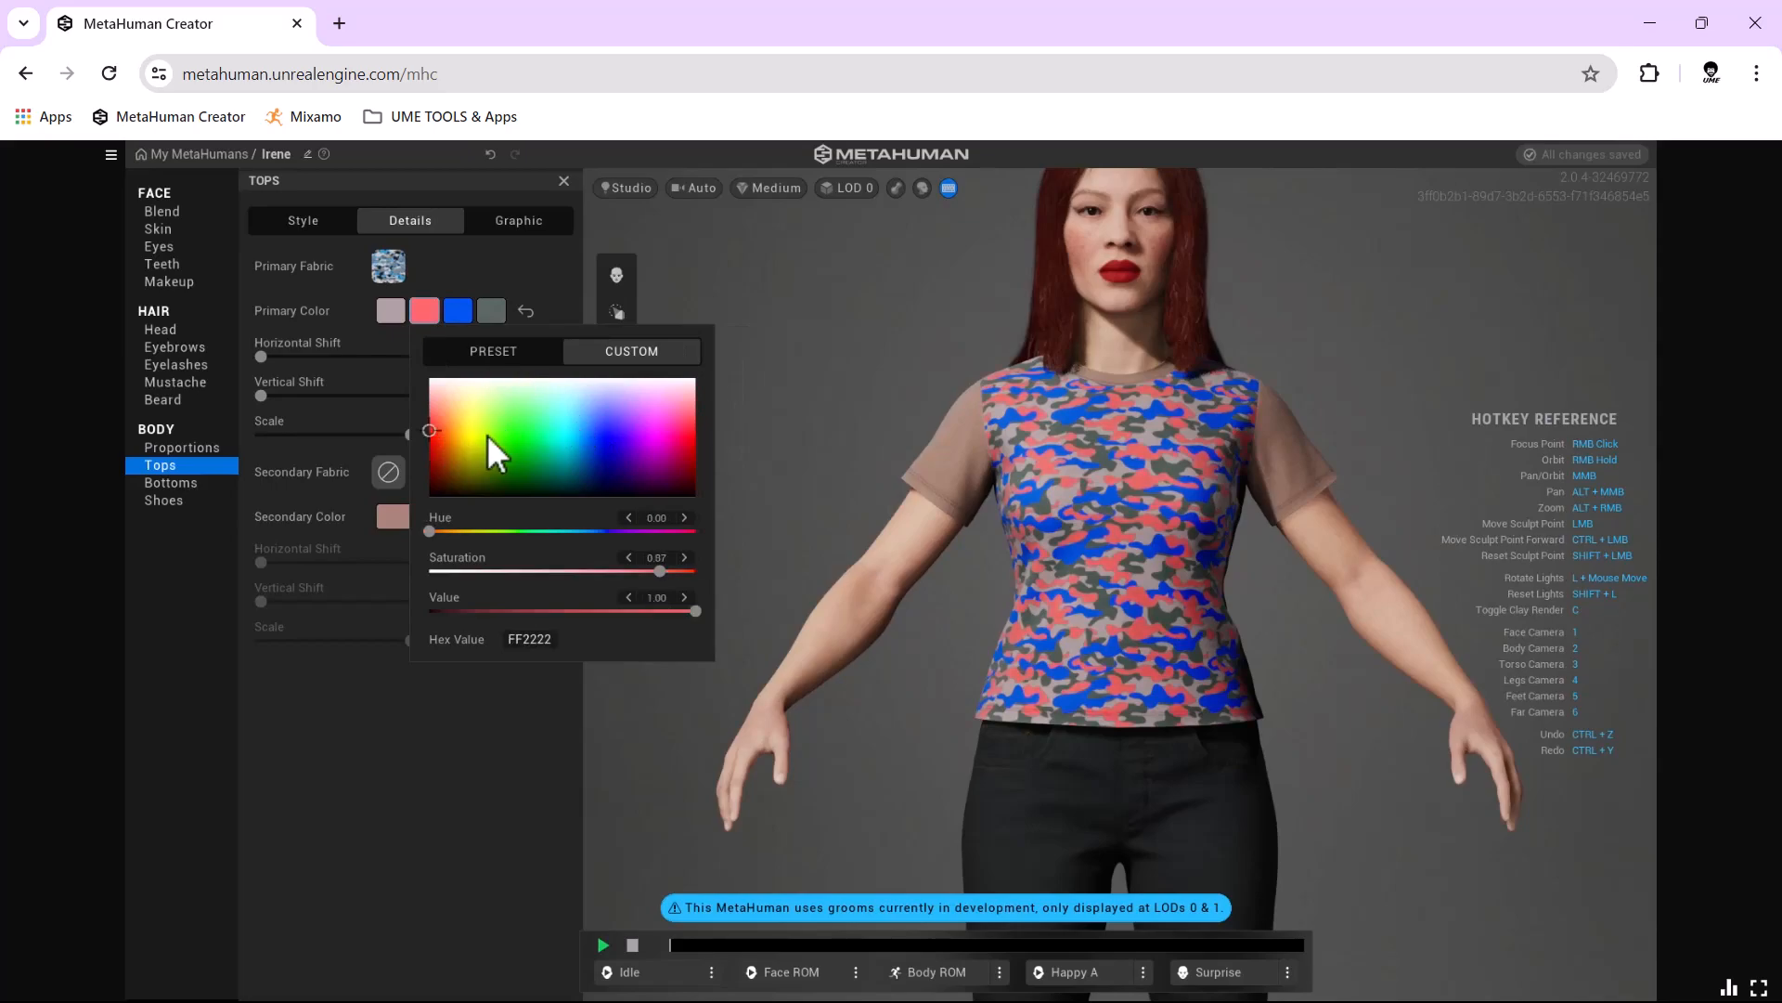
Try the Bike graphic on the T-shirt and apply the Angry Cat graphic.
{"action": "left_click", "coordinate": [549, 221]}
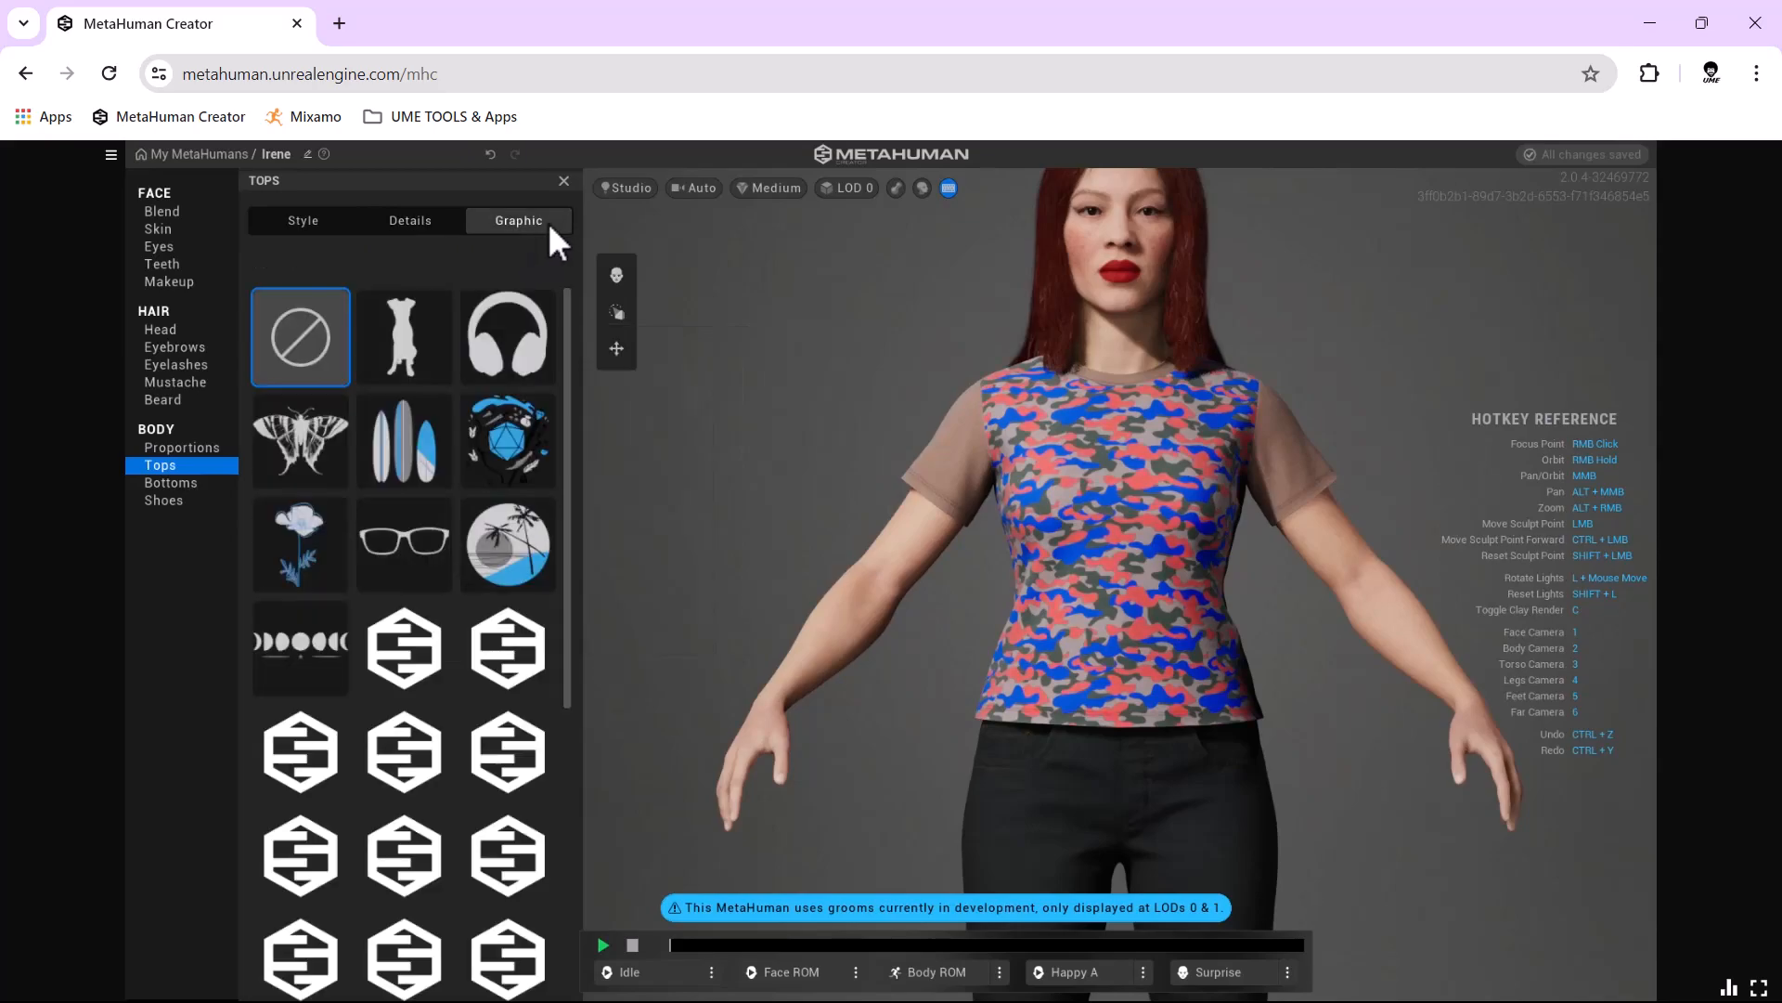
{"action": "scroll", "coordinate": [414, 772], "scroll_direction": "down", "scroll_amount": 2}
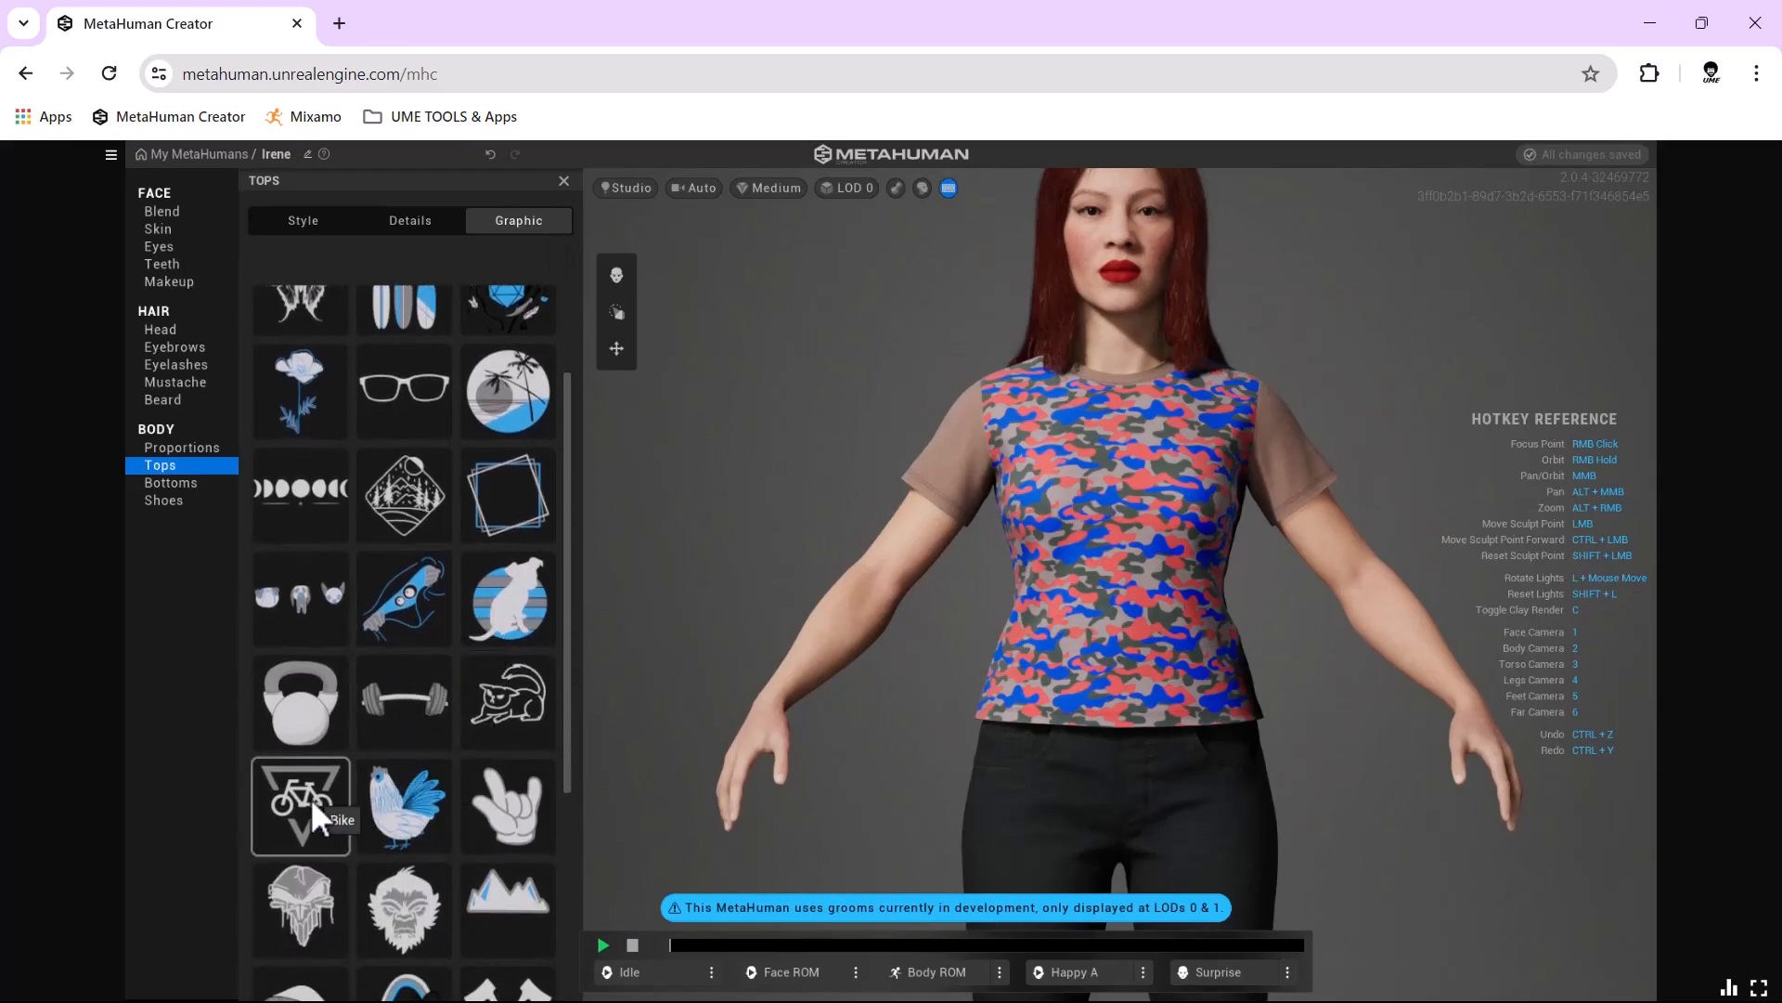
{"action": "left_click", "coordinate": [310, 798]}
{"action": "left_click", "coordinate": [509, 687]}
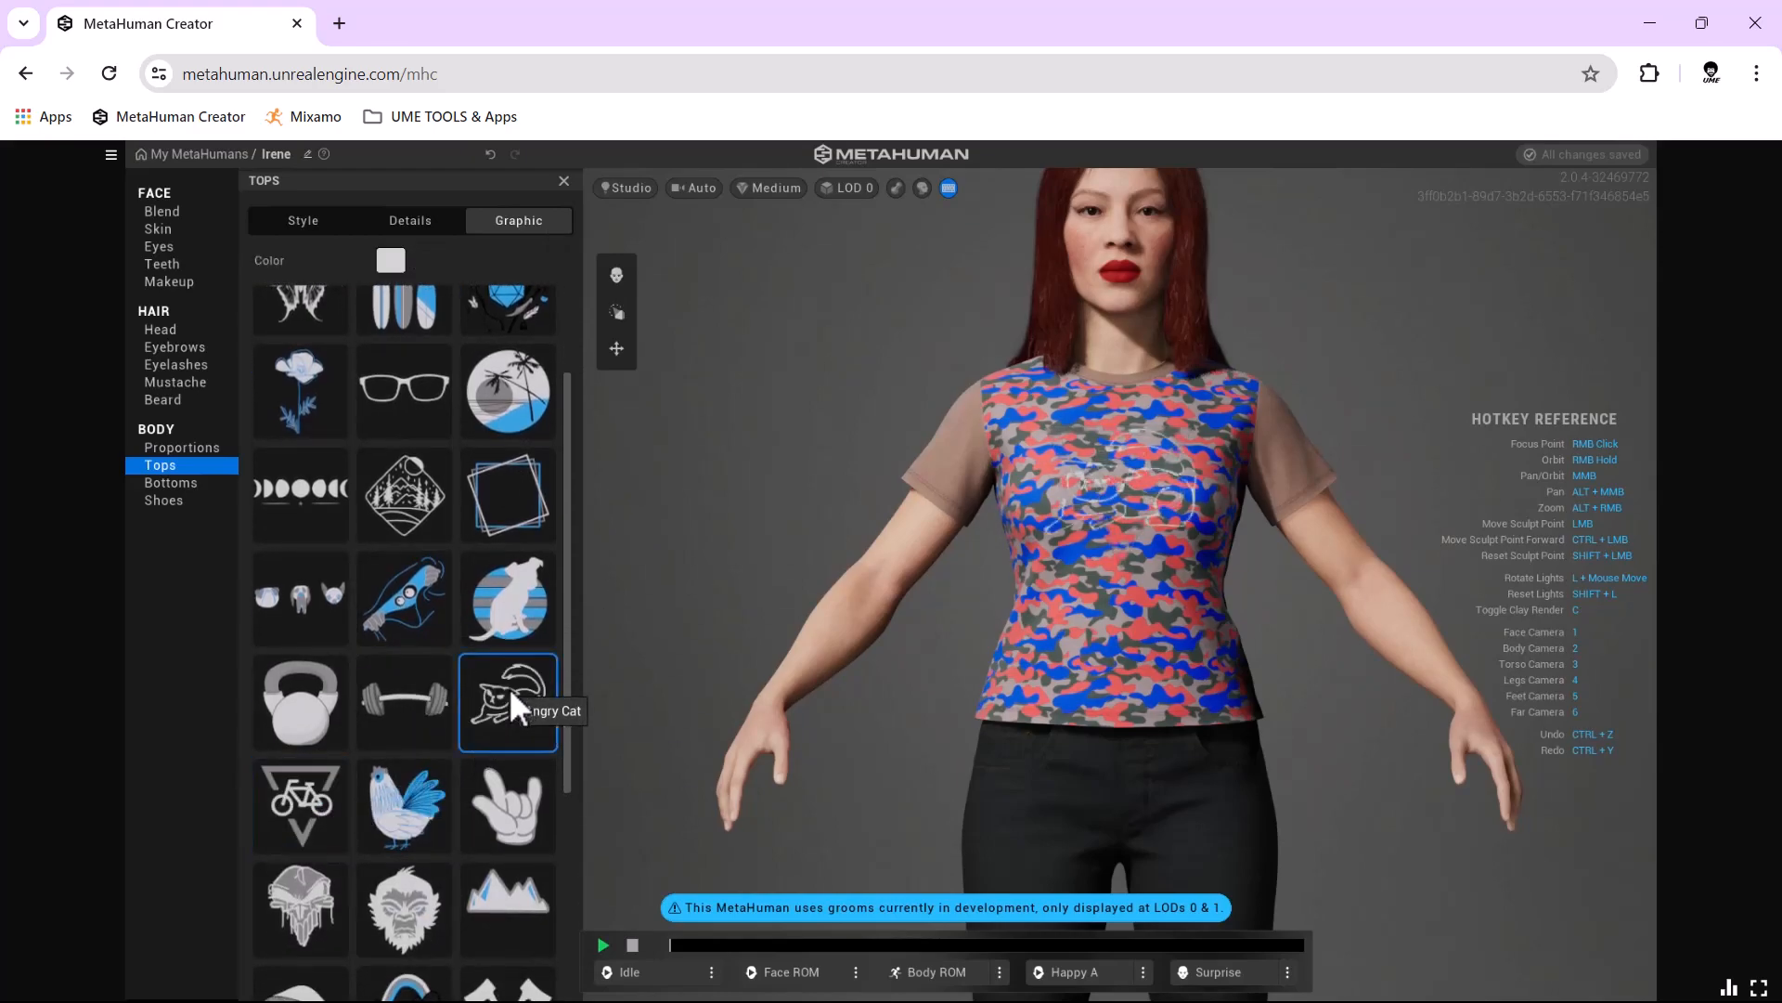
Set the color of the T-shirt's Angry Cat graphic to white FFFFFF.
{"action": "left_click", "coordinate": [392, 259]}
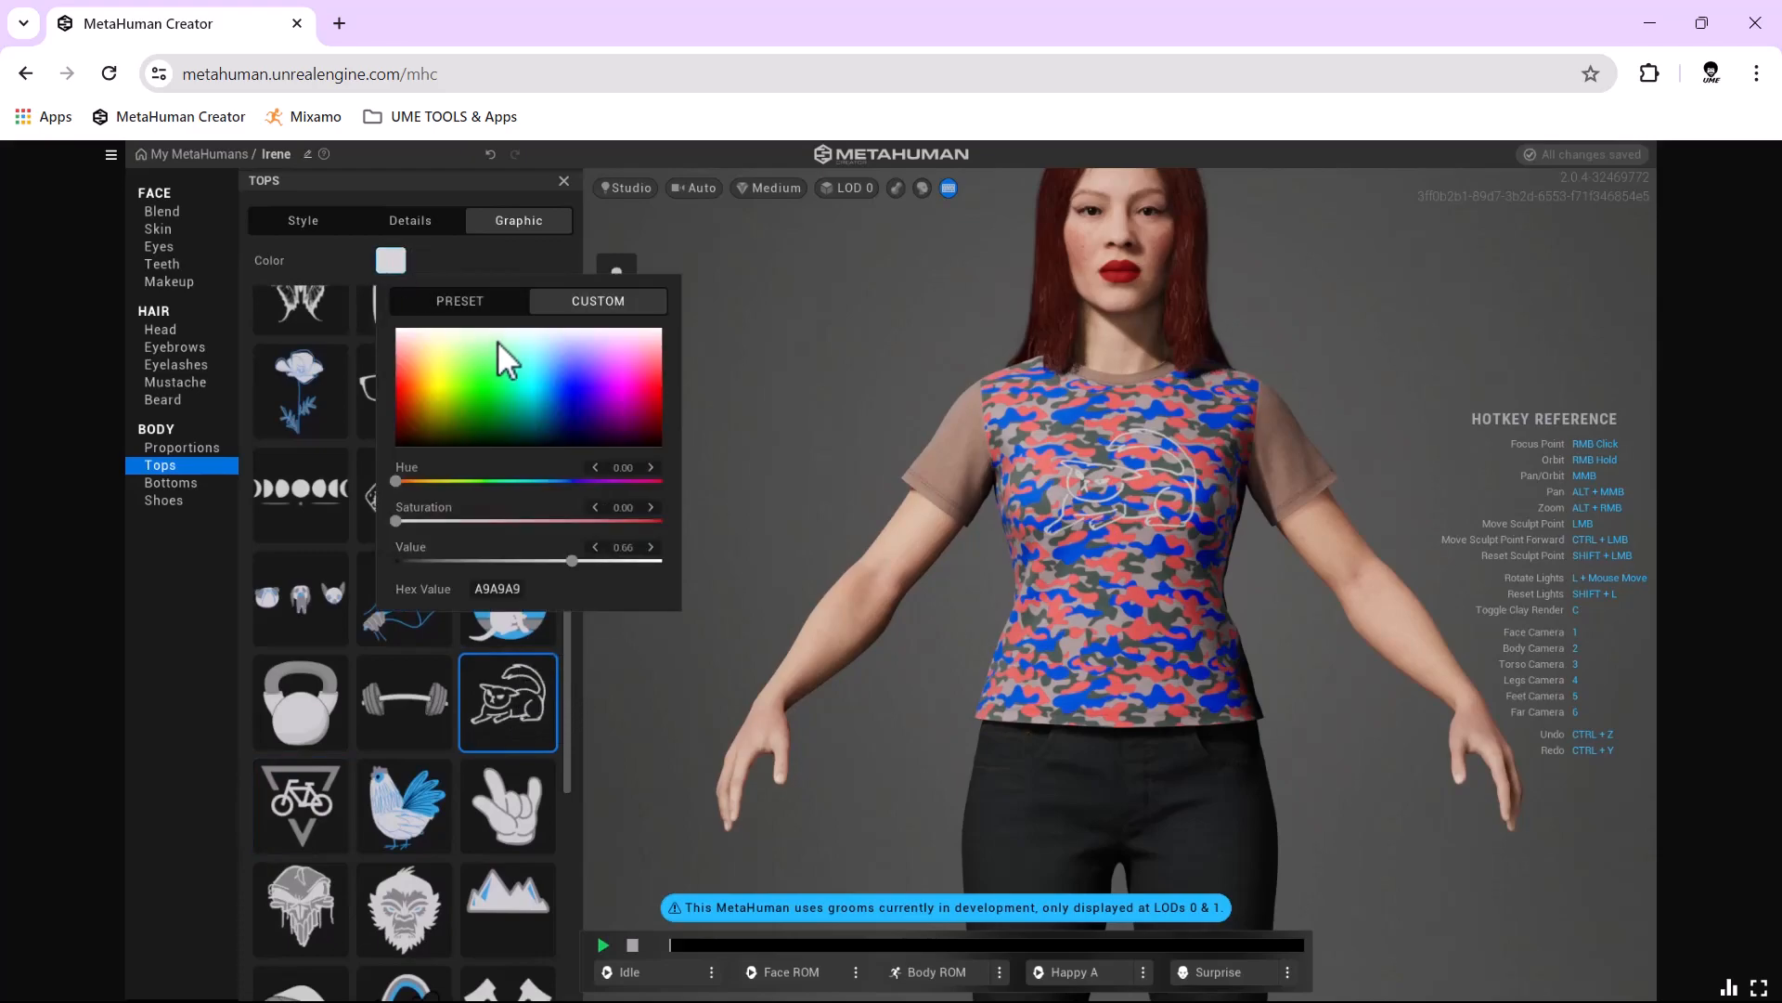
{"action": "left_click_drag", "start_coordinate": [554, 391], "coordinate": [511, 283]}
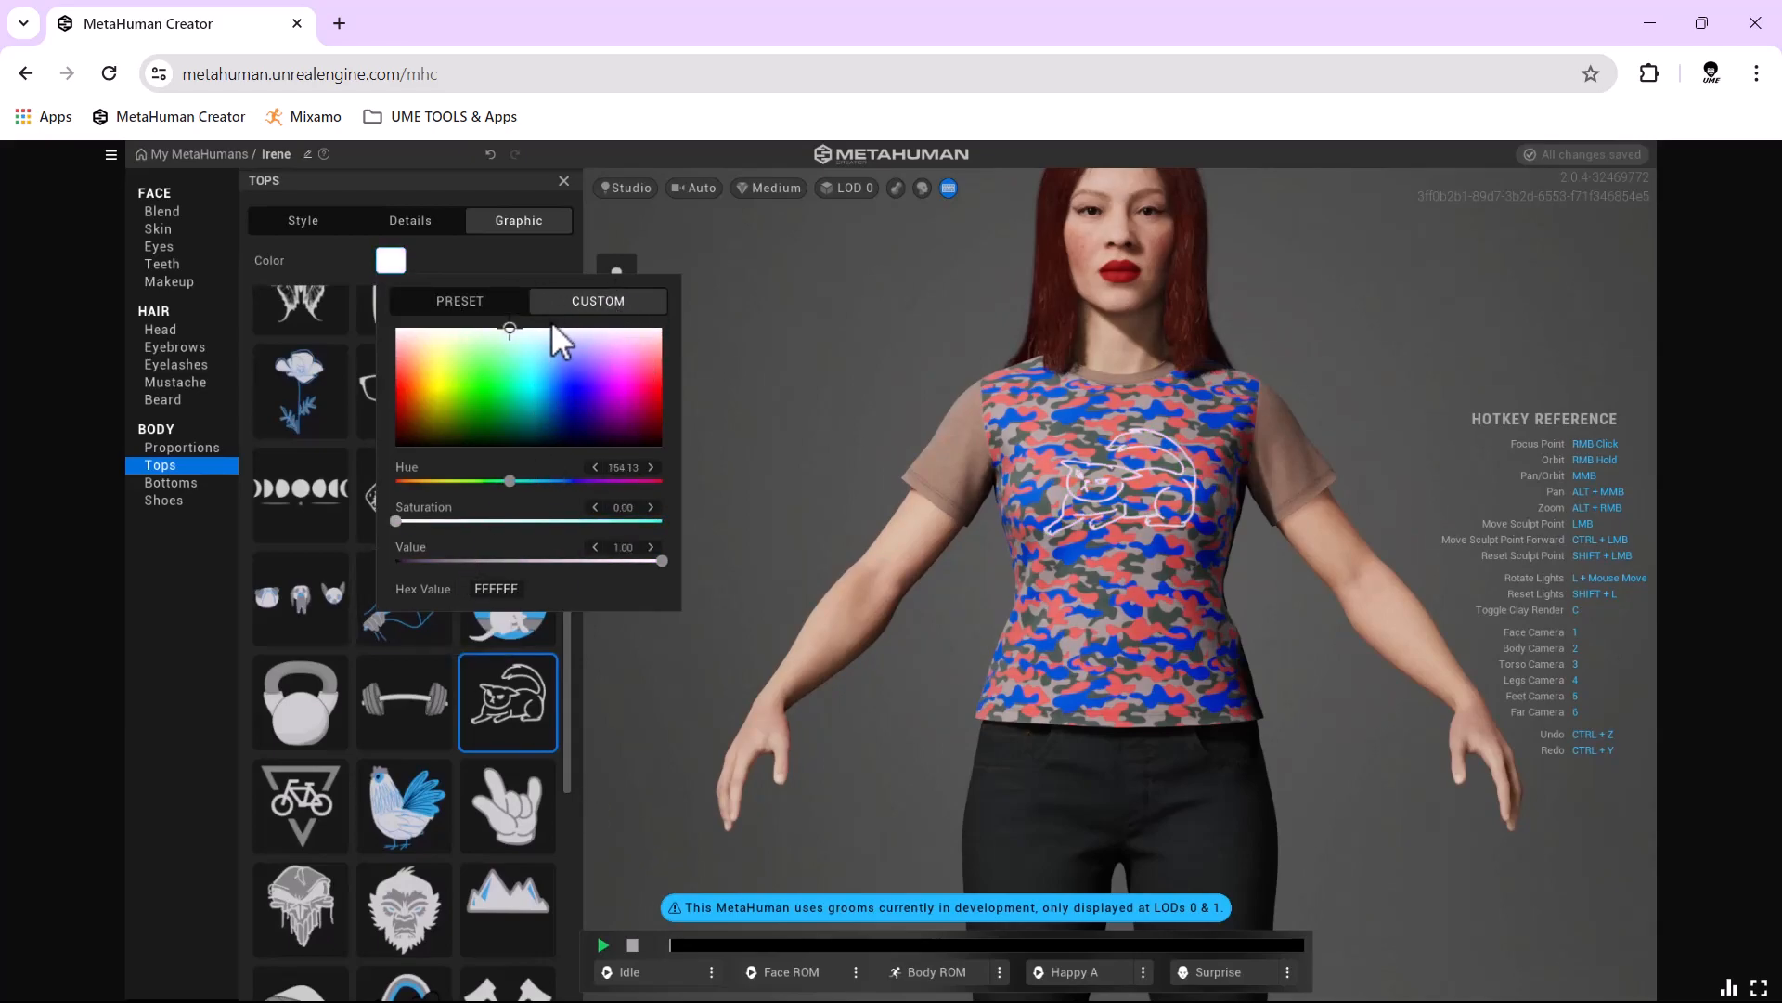
{"action": "left_click", "coordinate": [465, 262]}
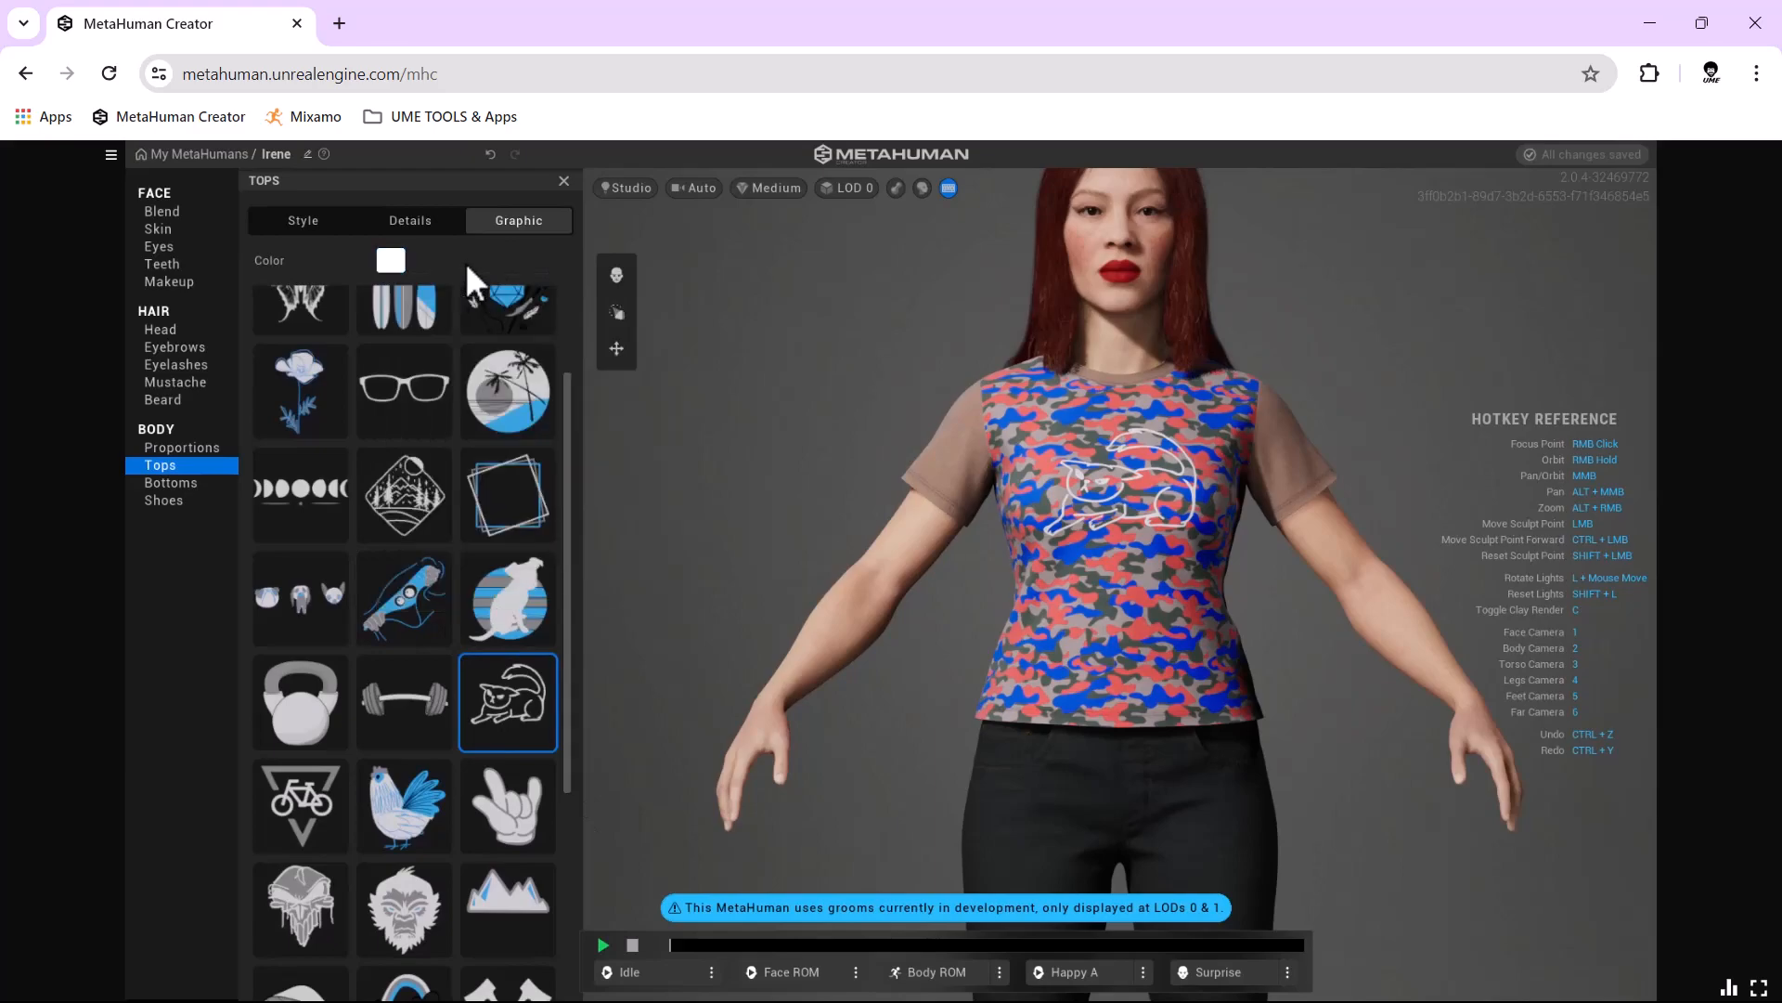
Try the barbell, animal faces and seated animal graphics on the T-shirt and apply the Surfboards graphic.
{"action": "scroll", "coordinate": [438, 492], "scroll_direction": "up", "scroll_amount": 1}
{"action": "scroll", "coordinate": [438, 493], "scroll_direction": "up", "scroll_amount": 1}
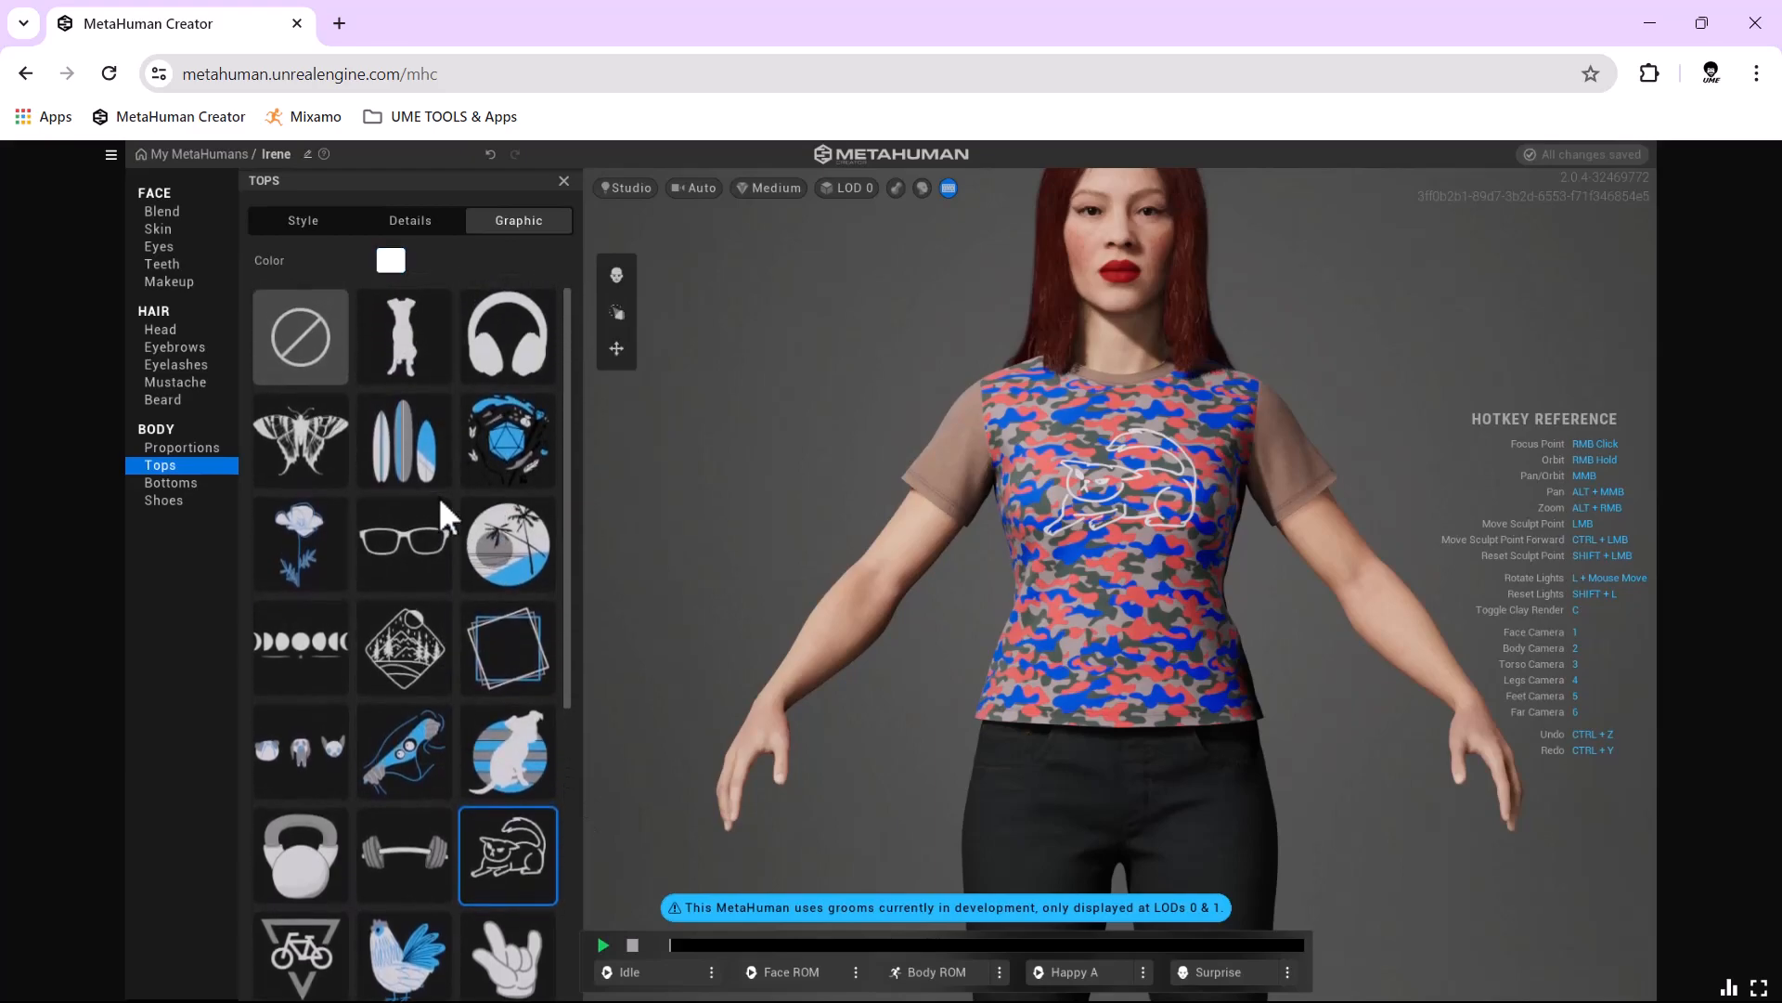
{"action": "left_click", "coordinate": [422, 855]}
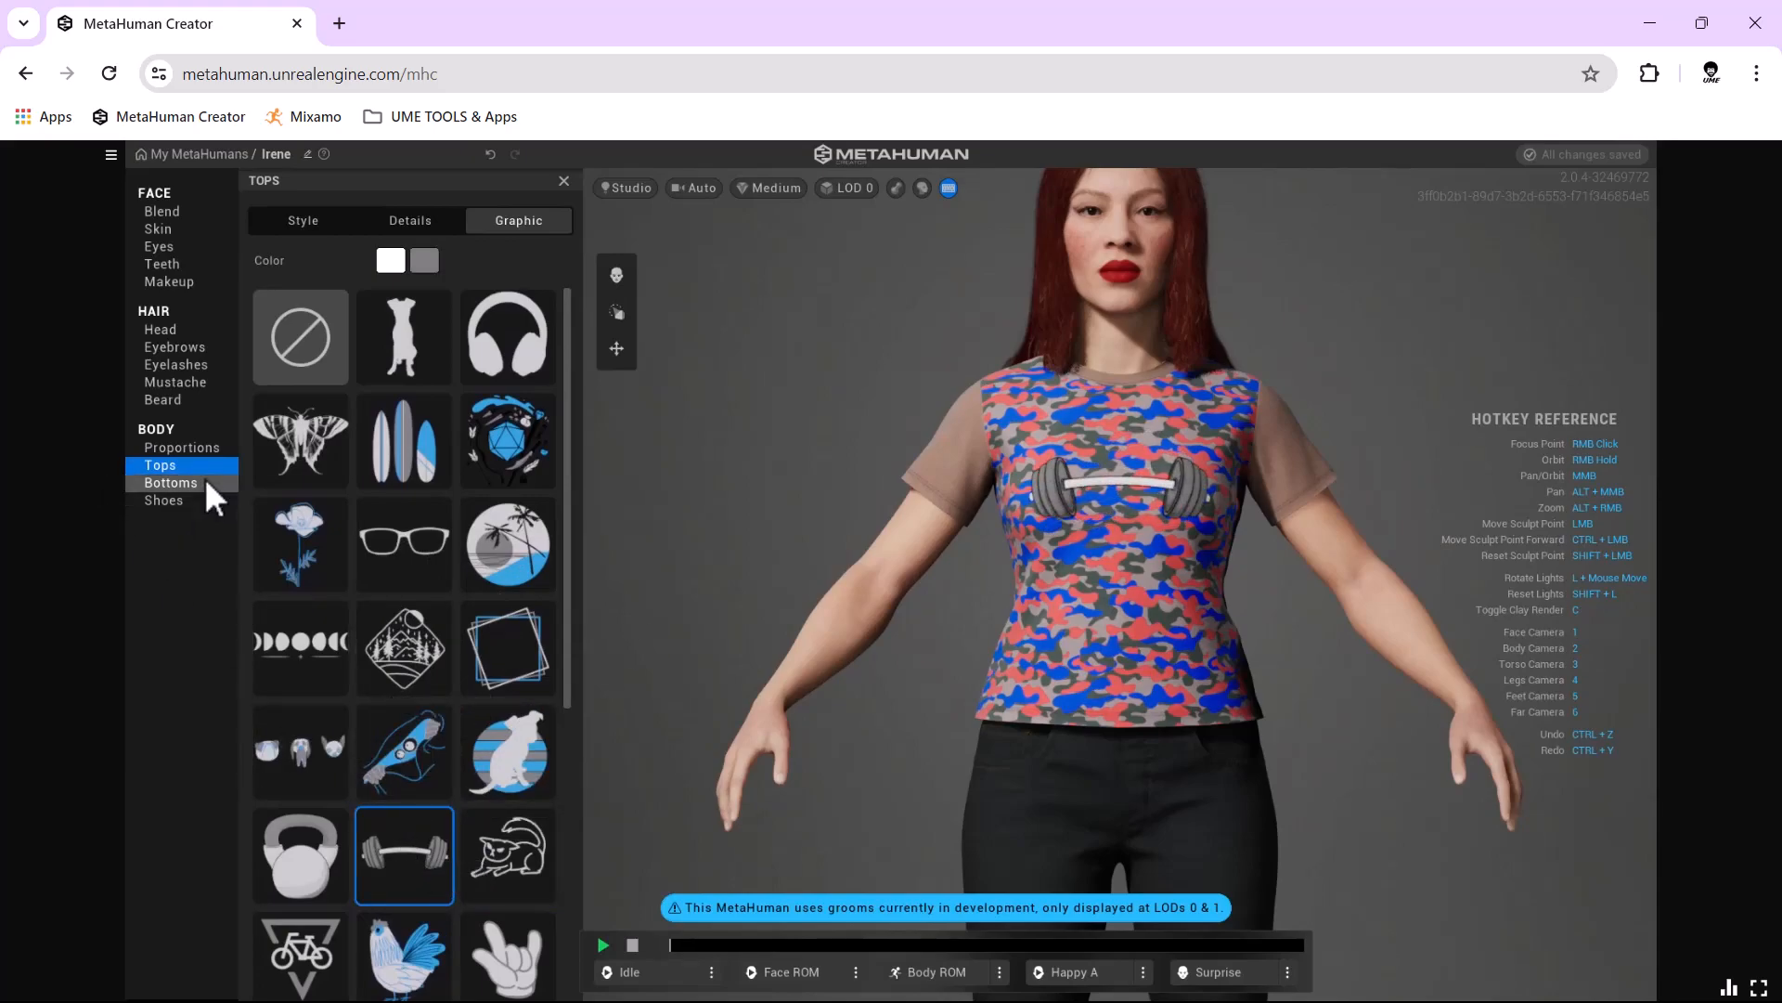
{"action": "left_click", "coordinate": [319, 757]}
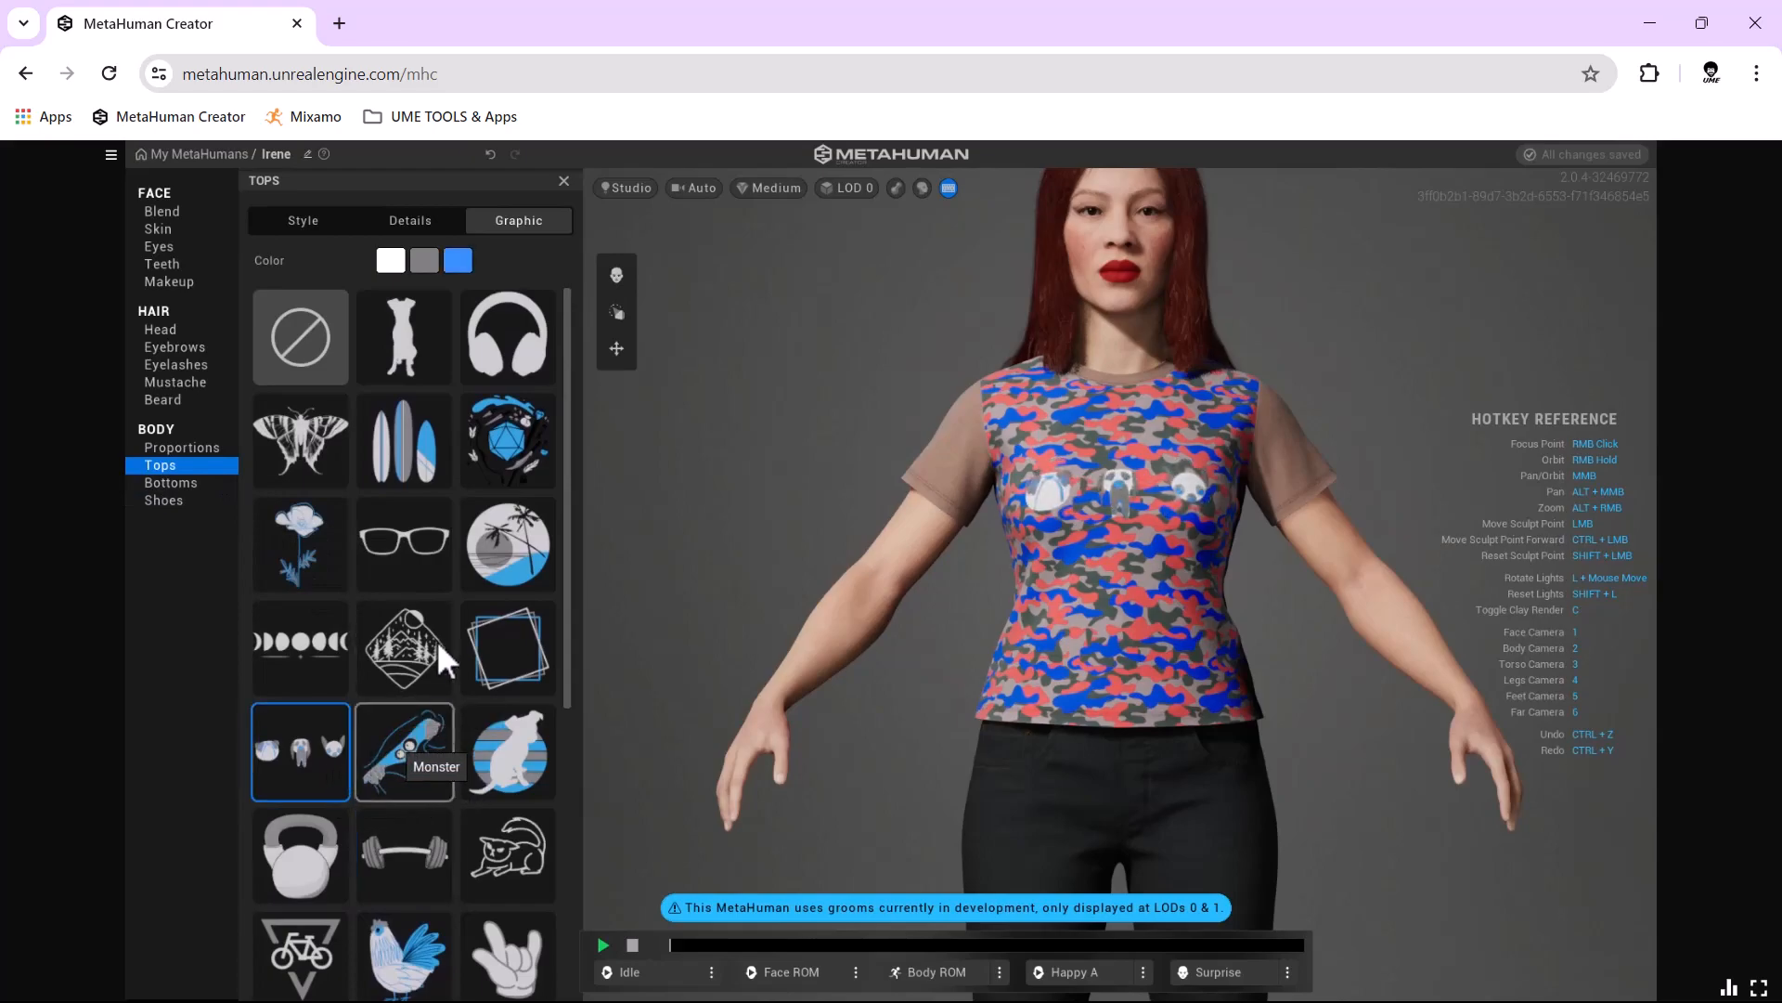
{"action": "left_click", "coordinate": [527, 750]}
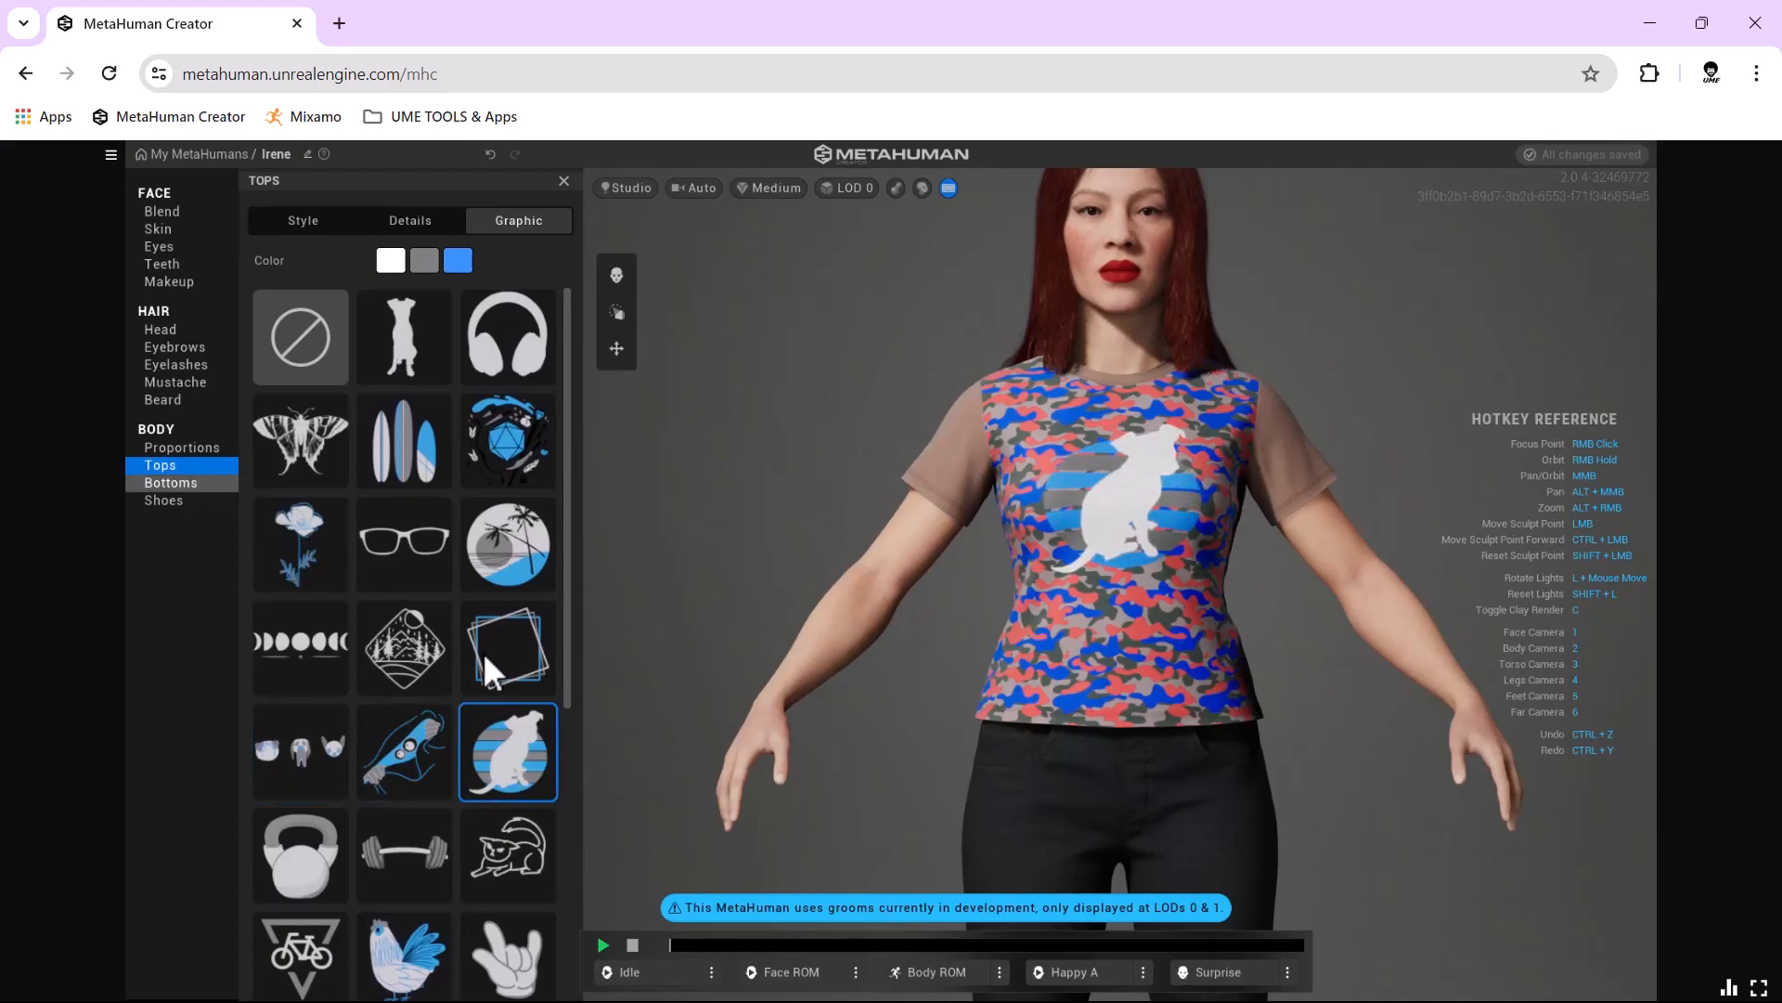
{"action": "left_click", "coordinate": [404, 446]}
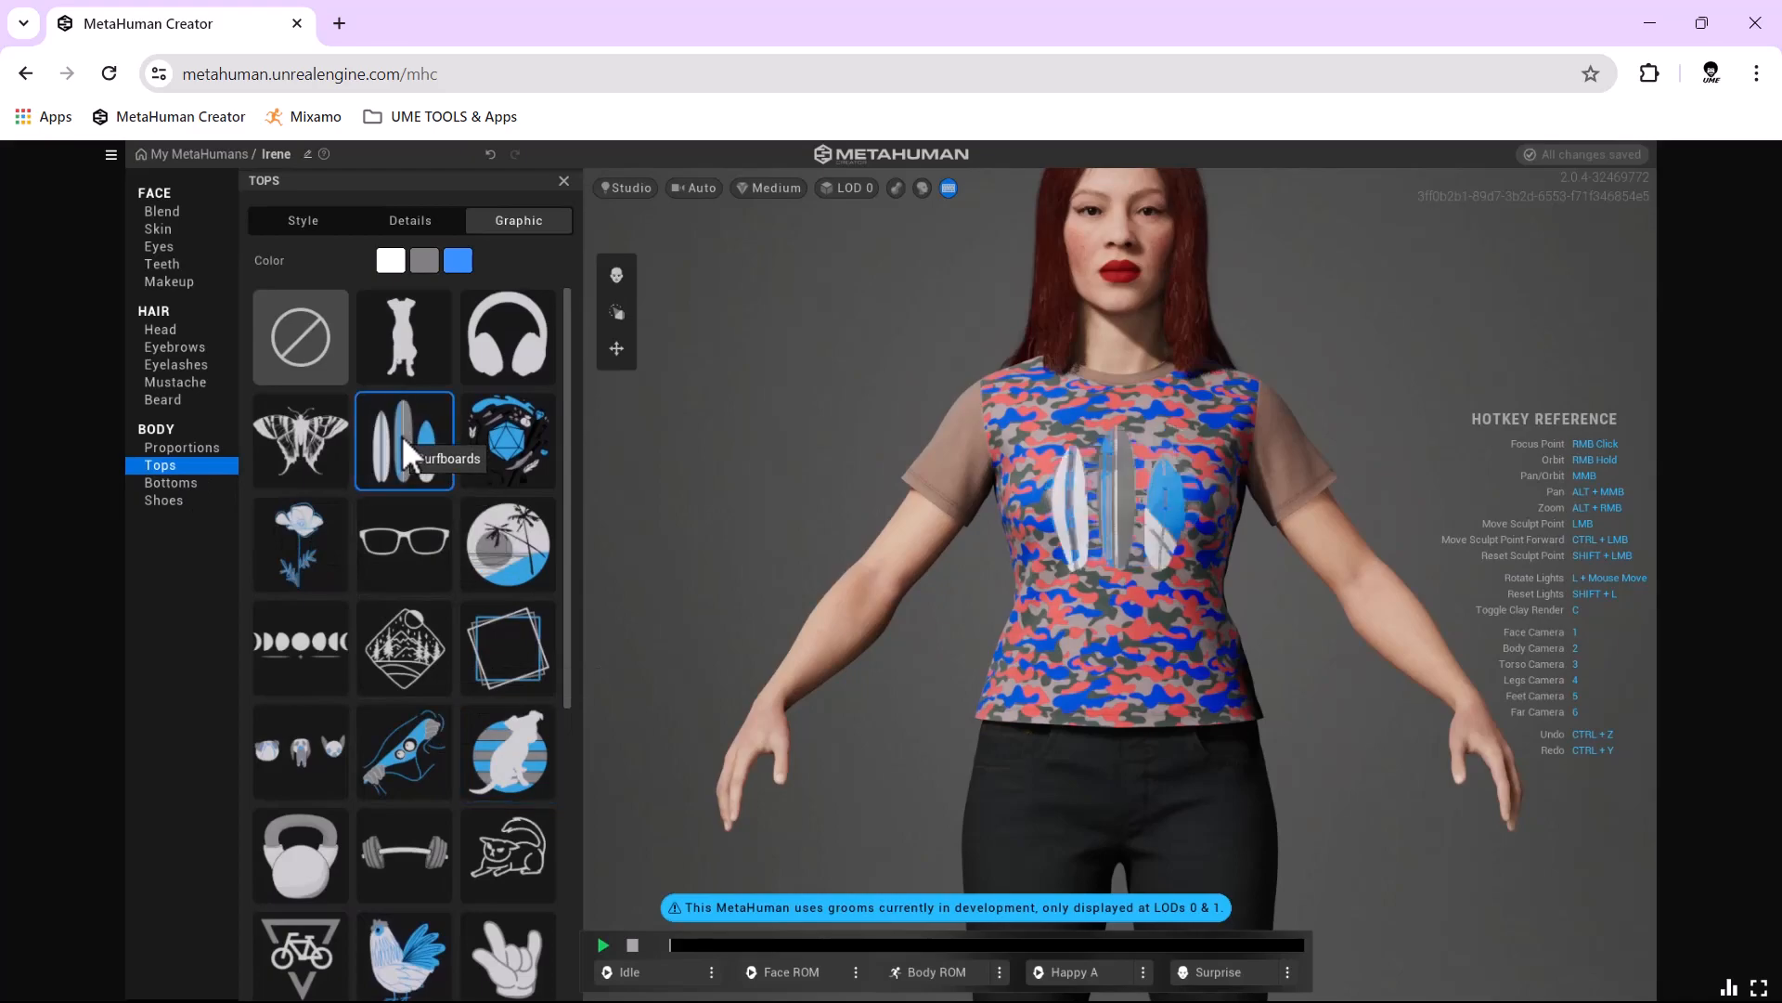
Replace the slim jeans with leggings and set their primary color to yellow FEFF25 after trying blue 0007EB.
{"action": "left_click", "coordinate": [184, 481]}
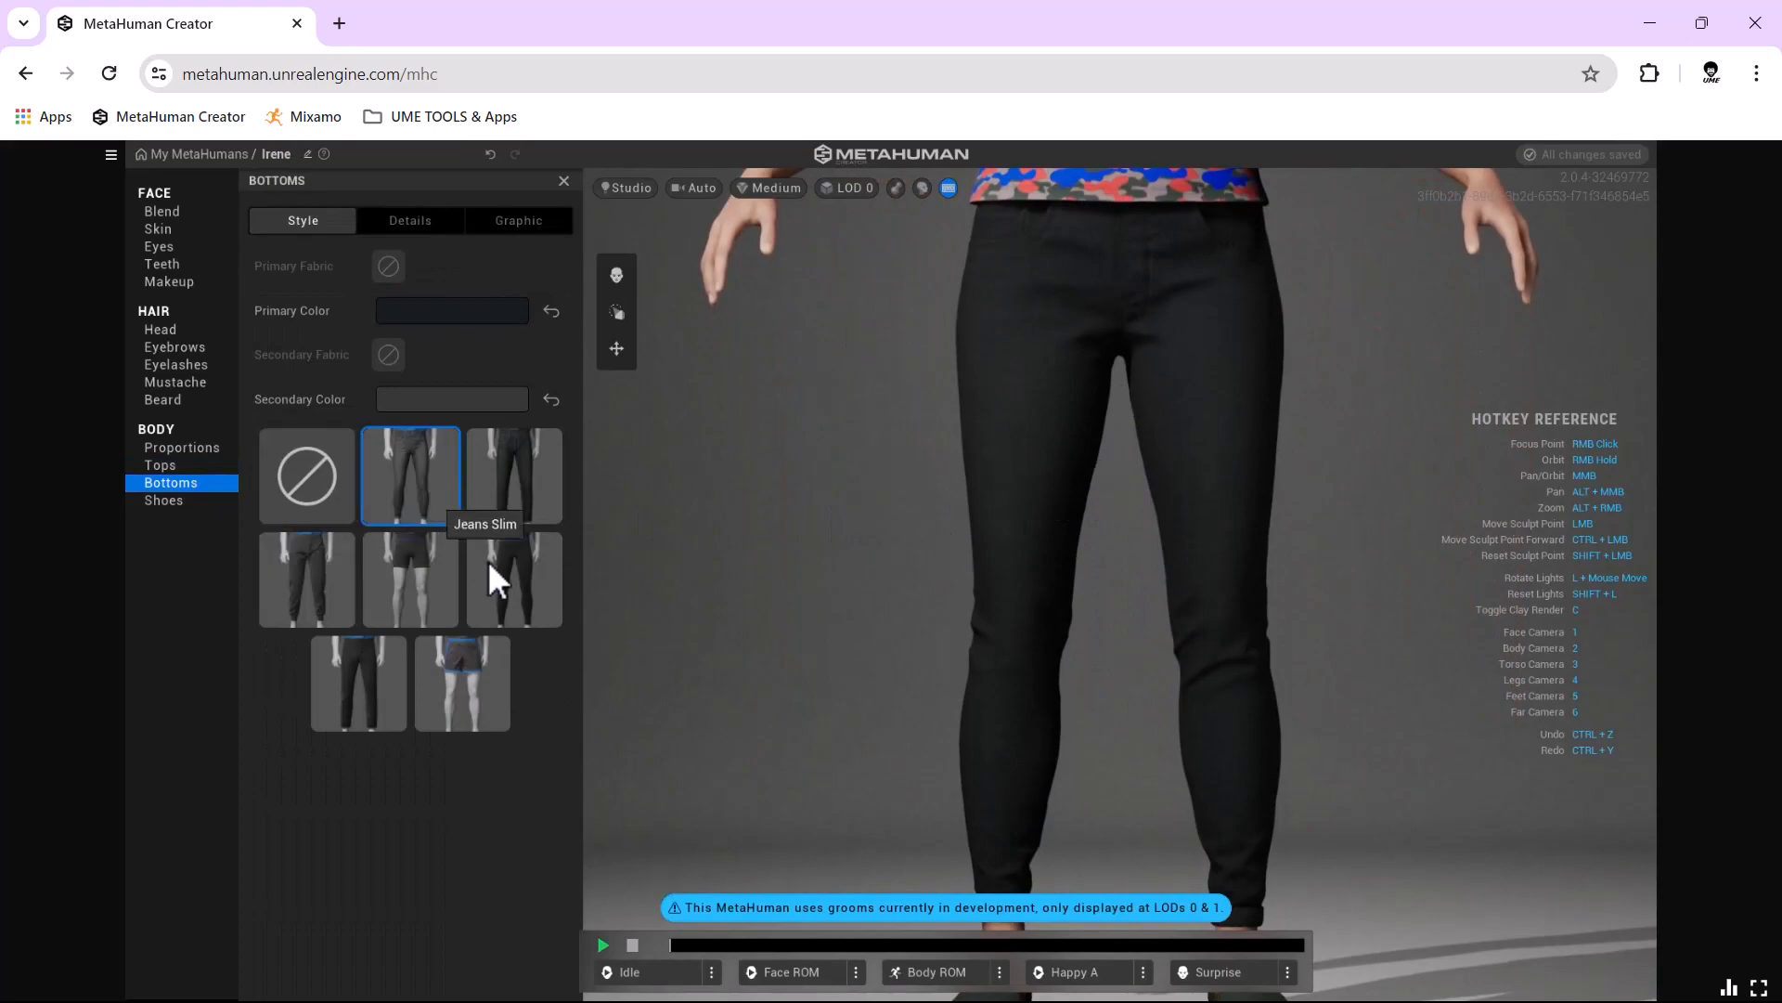
{"action": "left_click", "coordinate": [512, 563]}
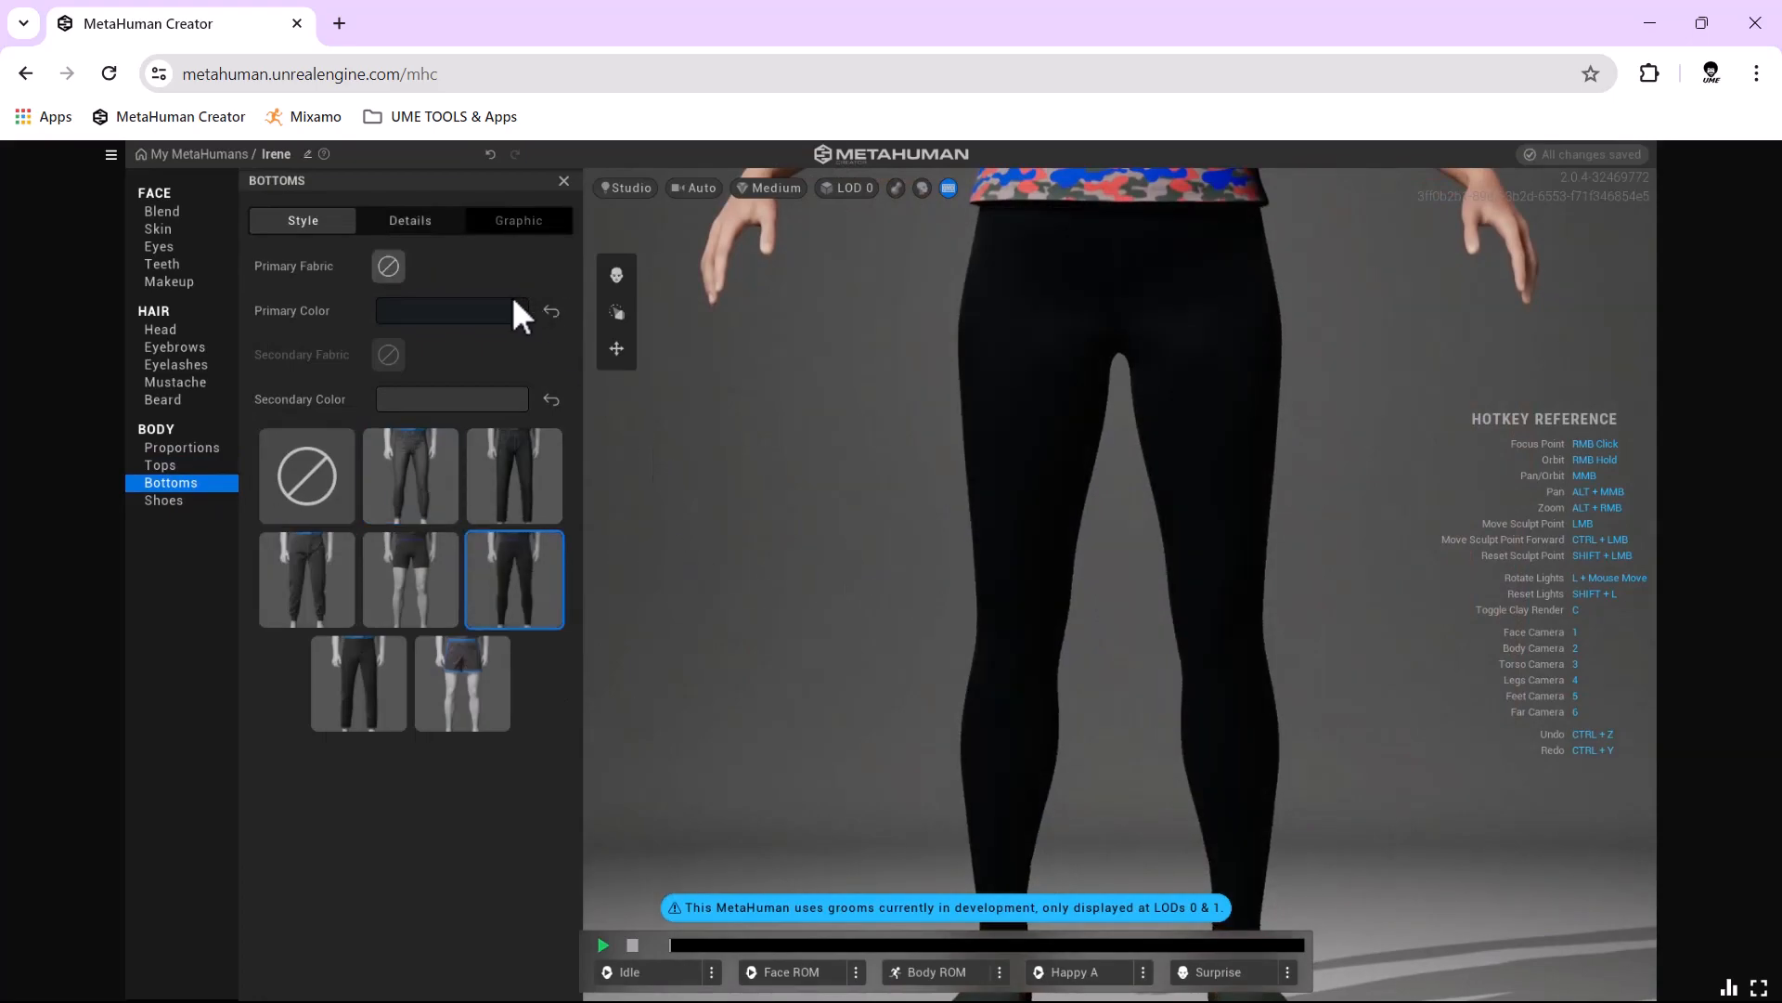
{"action": "left_click", "coordinate": [460, 310]}
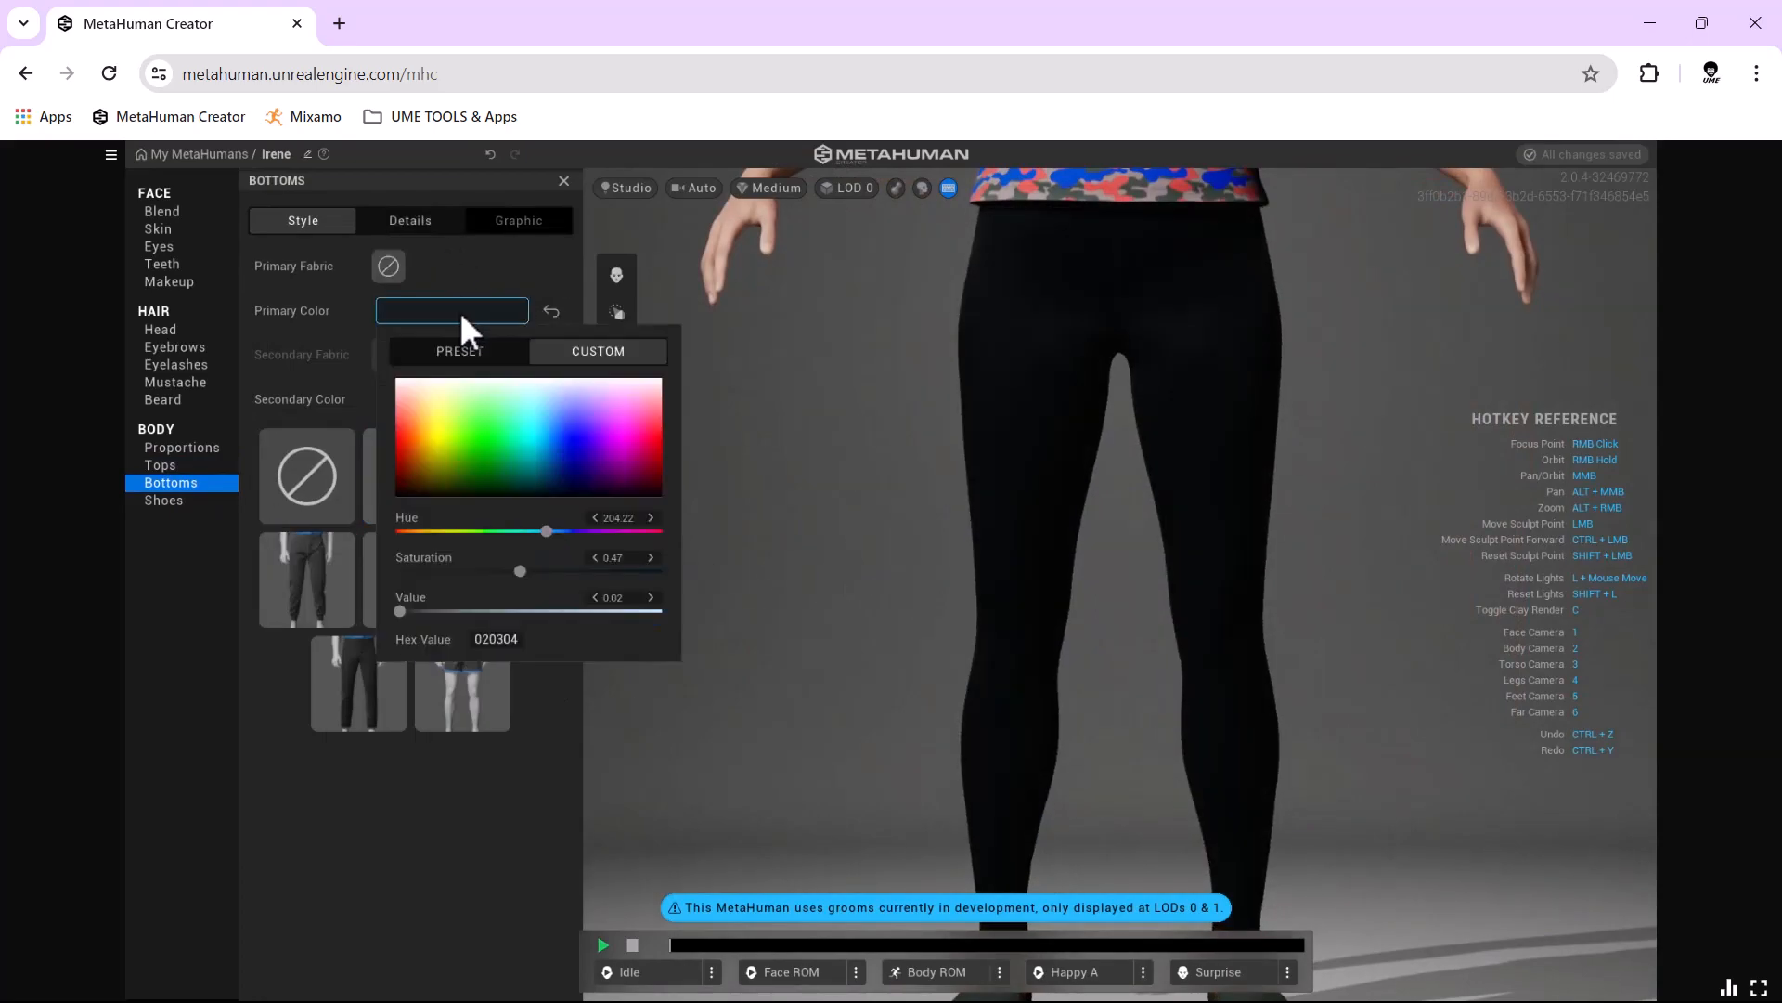
{"action": "left_click", "coordinate": [572, 444]}
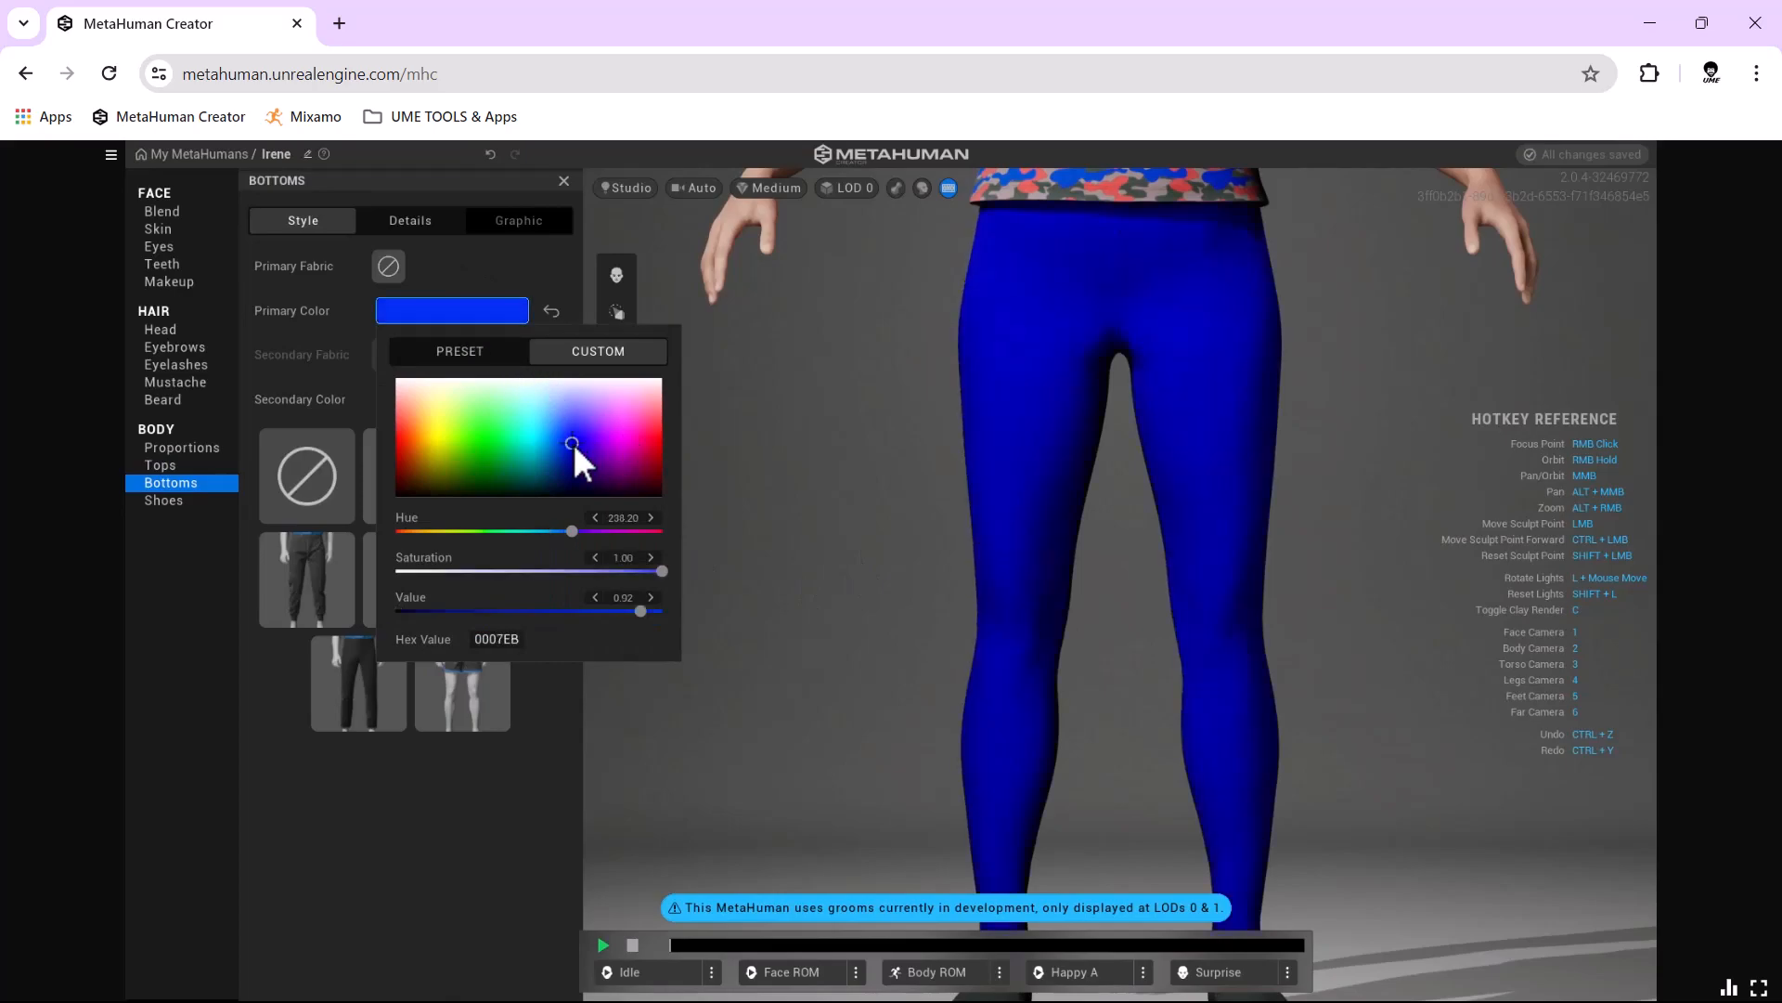
{"action": "left_click", "coordinate": [413, 435]}
{"action": "mouse_move", "coordinate": [414, 429]}
{"action": "left_mouse_down"}
{"action": "mouse_move", "coordinate": [377, 426]}
{"action": "mouse_move", "coordinate": [362, 450]}
{"action": "mouse_move", "coordinate": [494, 453]}
{"action": "mouse_move", "coordinate": [443, 431]}
{"action": "left_mouse_up"}
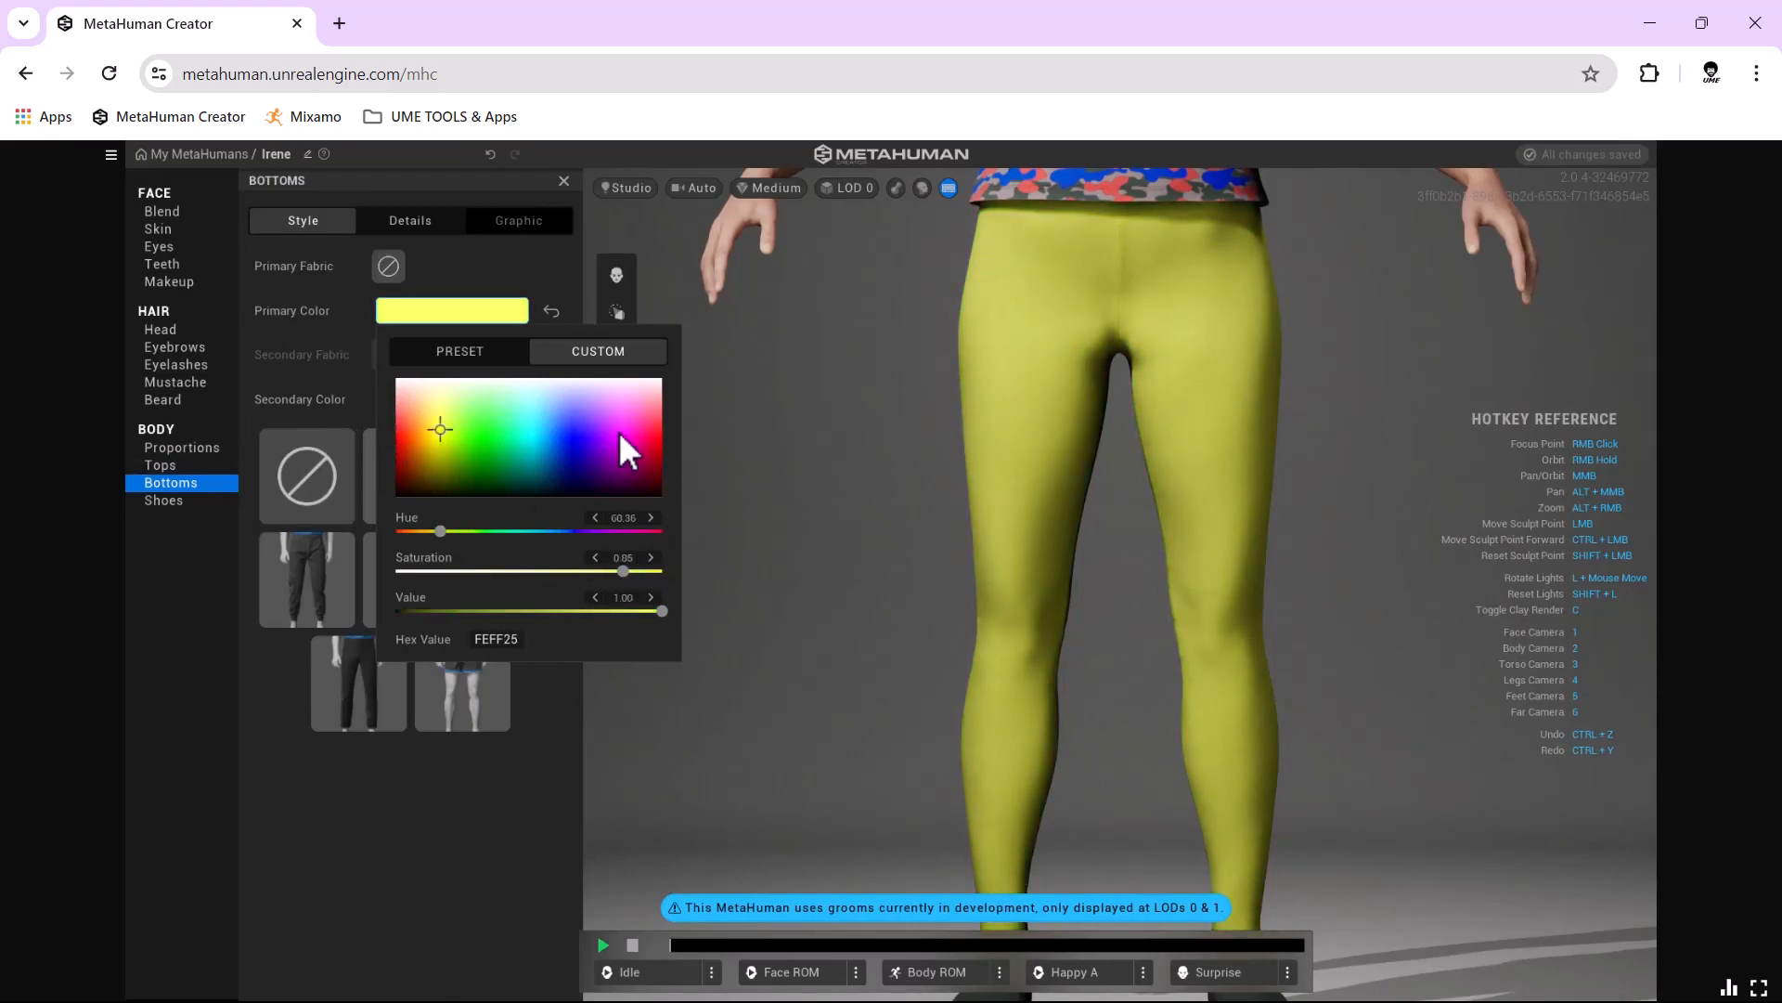
Put flip-flops on the character, trying the slip-ons and the blue running shoes for comparison.
{"action": "left_click", "coordinate": [180, 500]}
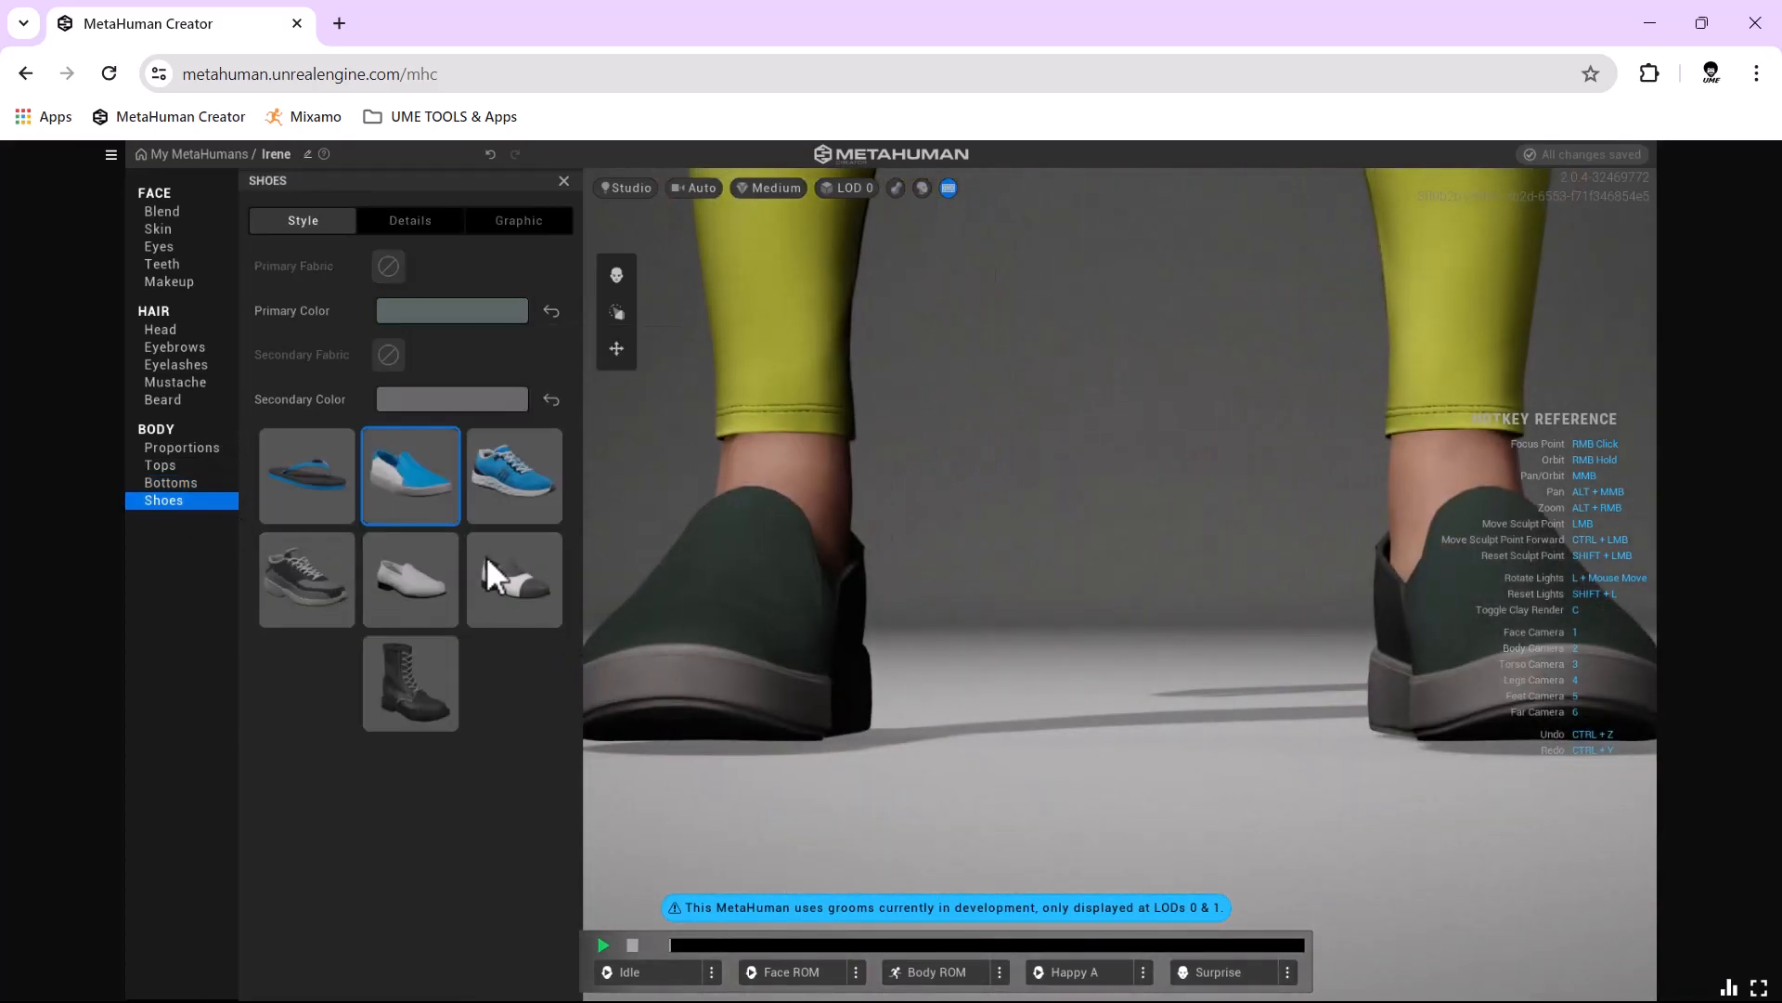
{"action": "left_click", "coordinate": [308, 470]}
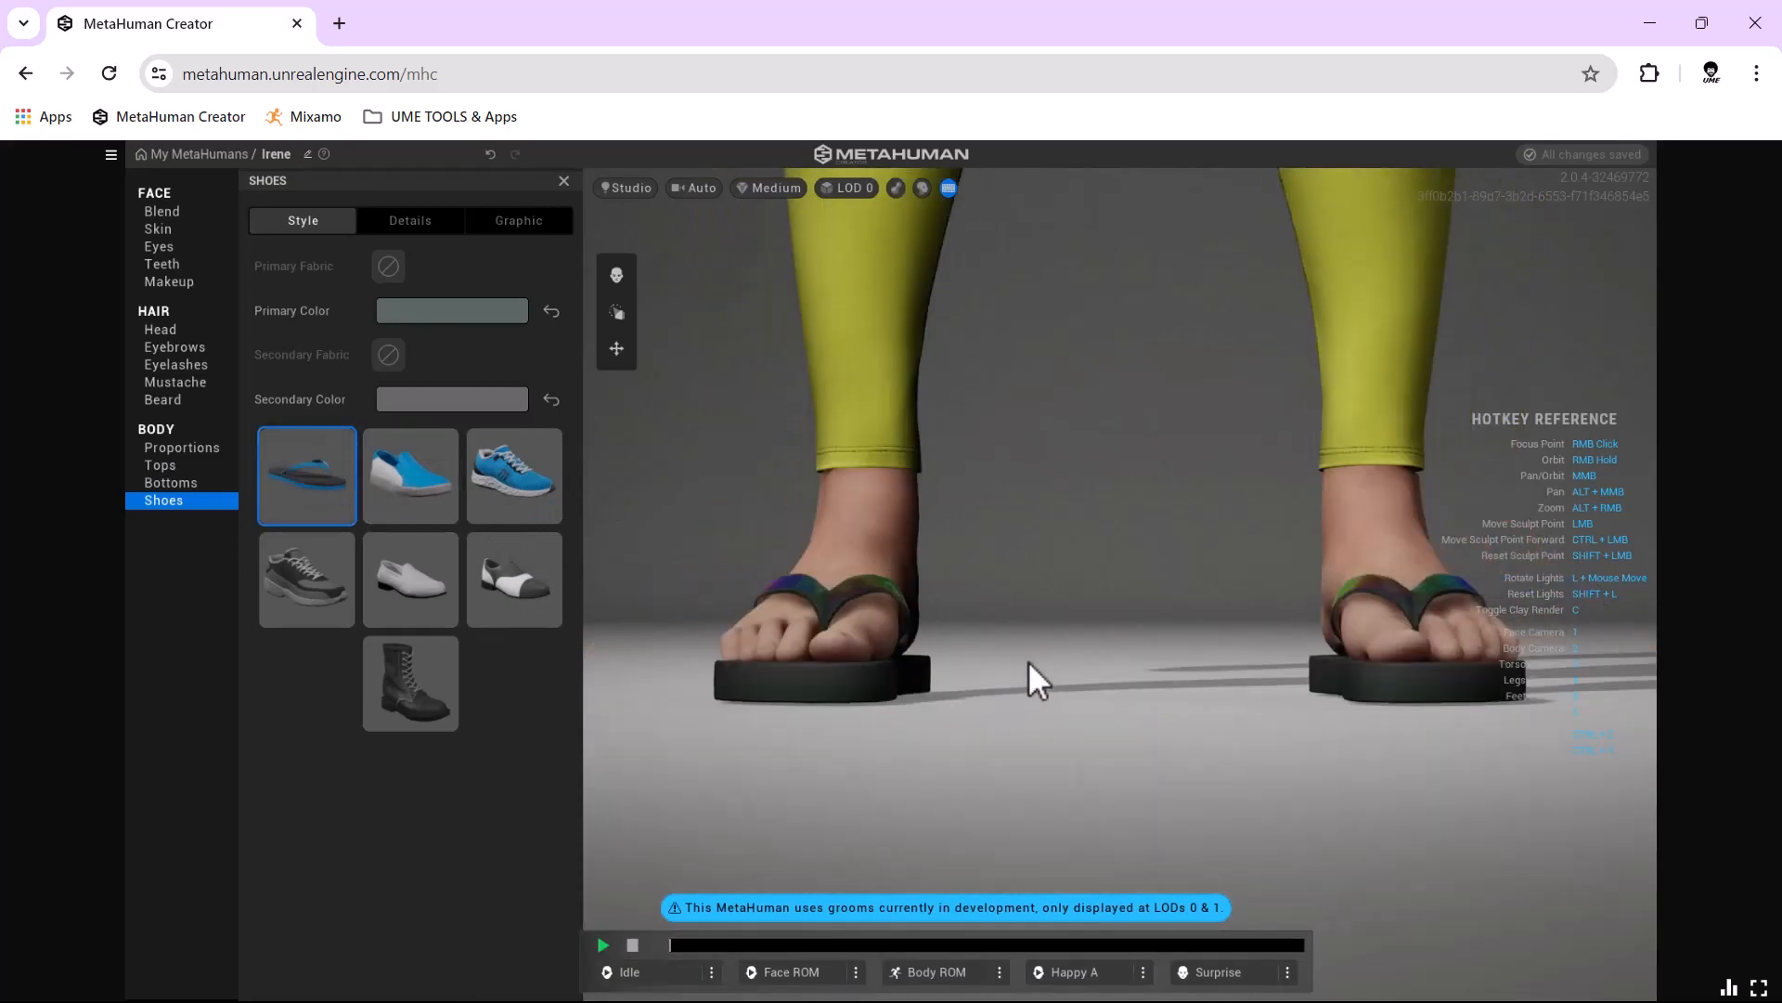
{"action": "scroll", "coordinate": [1025, 516], "scroll_direction": "down", "scroll_amount": 4}
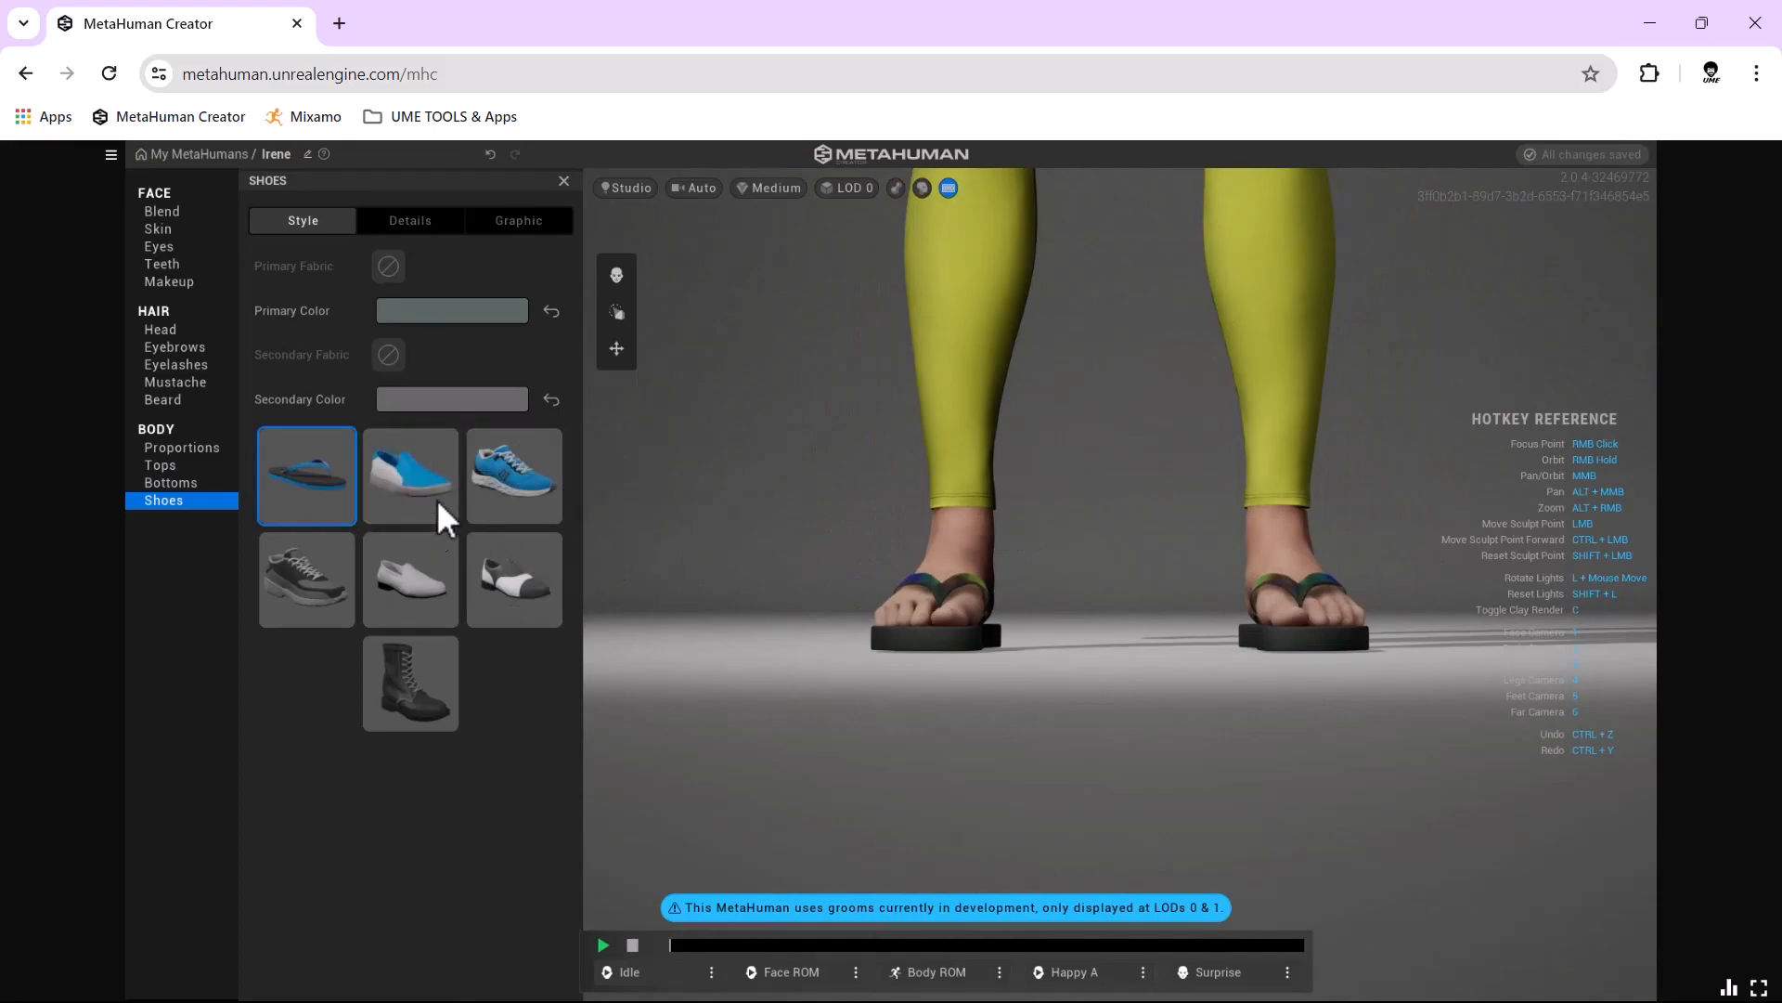
{"action": "left_click", "coordinate": [403, 455]}
{"action": "left_click", "coordinate": [517, 469]}
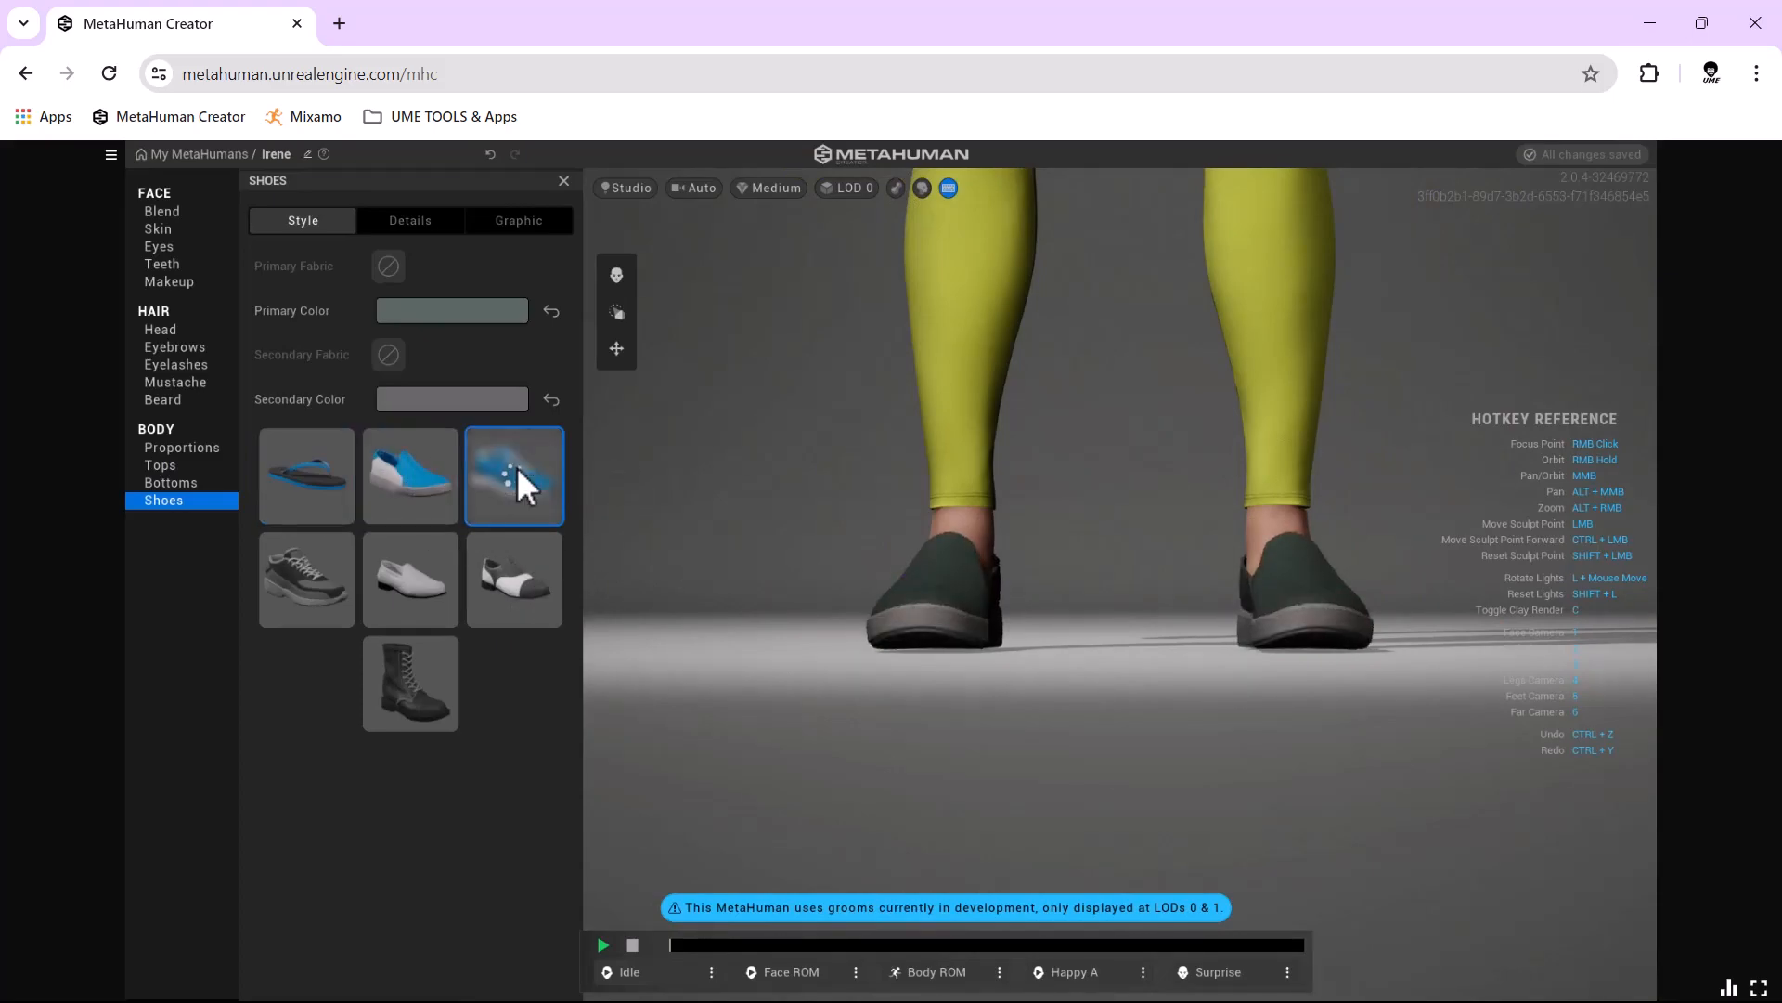
{"action": "left_click", "coordinate": [288, 478]}
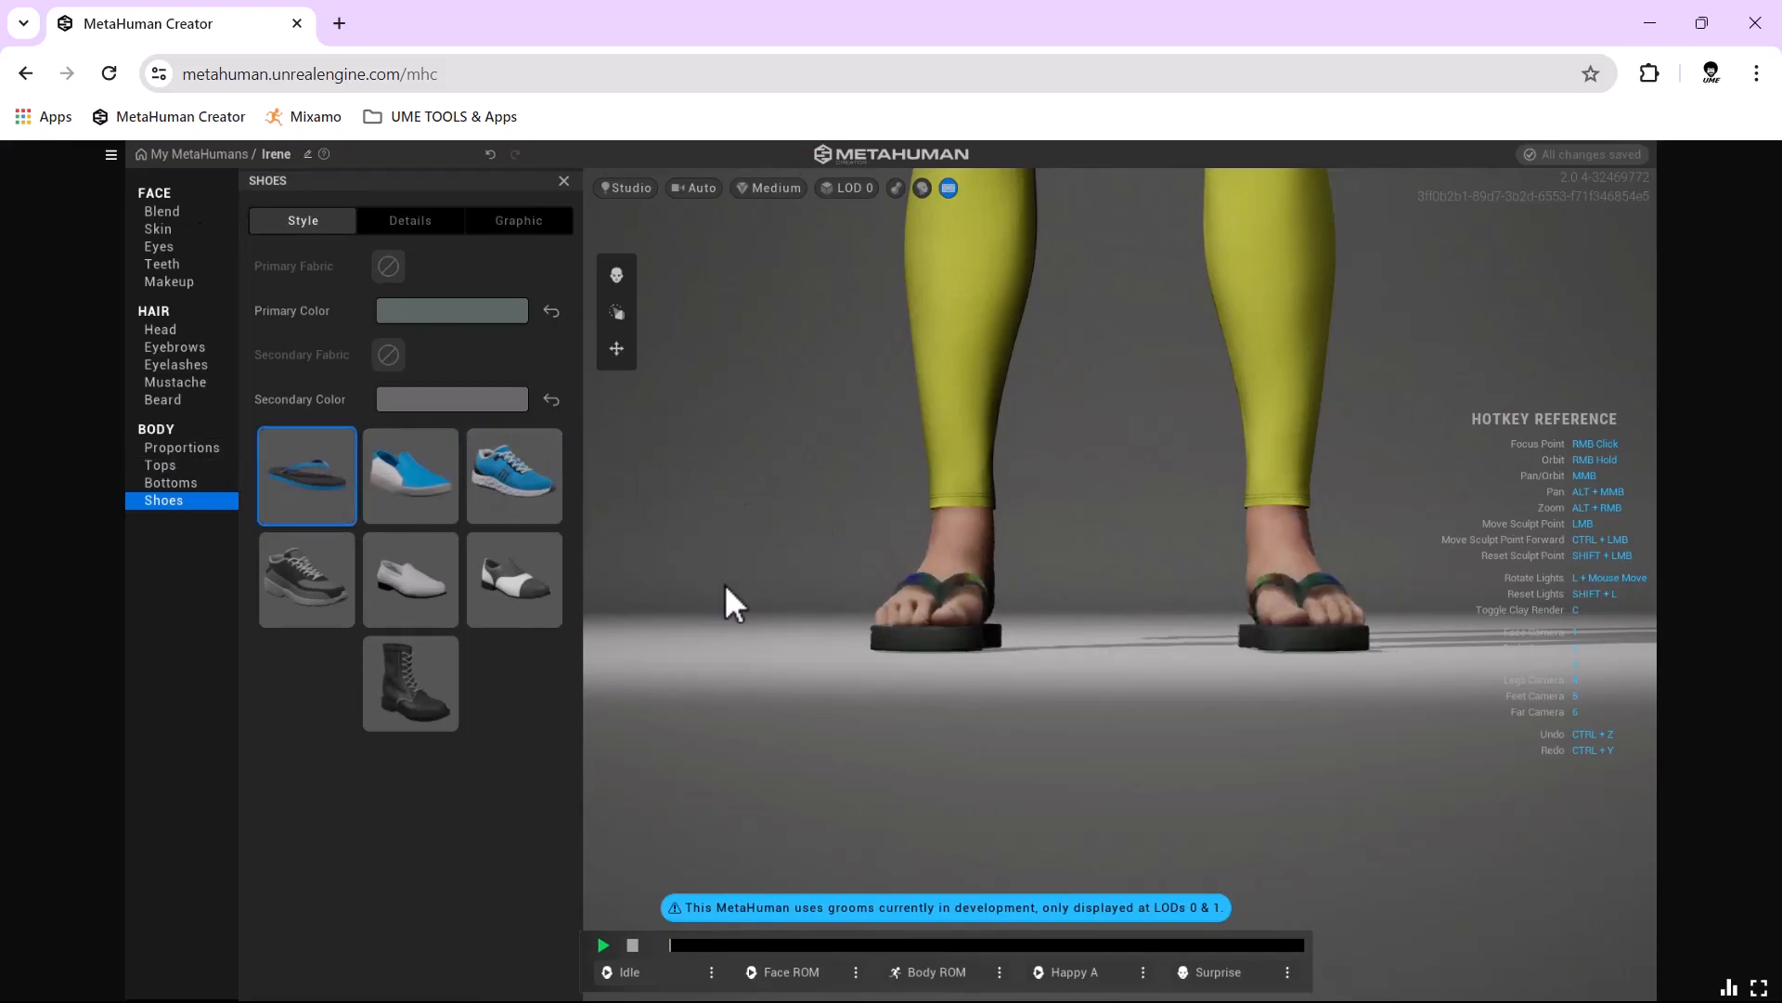
Show the full body and preview the Idle, Face ROM, Happy A, Surprise and Body ROM animations and poses.
{"action": "left_click", "coordinate": [208, 443]}
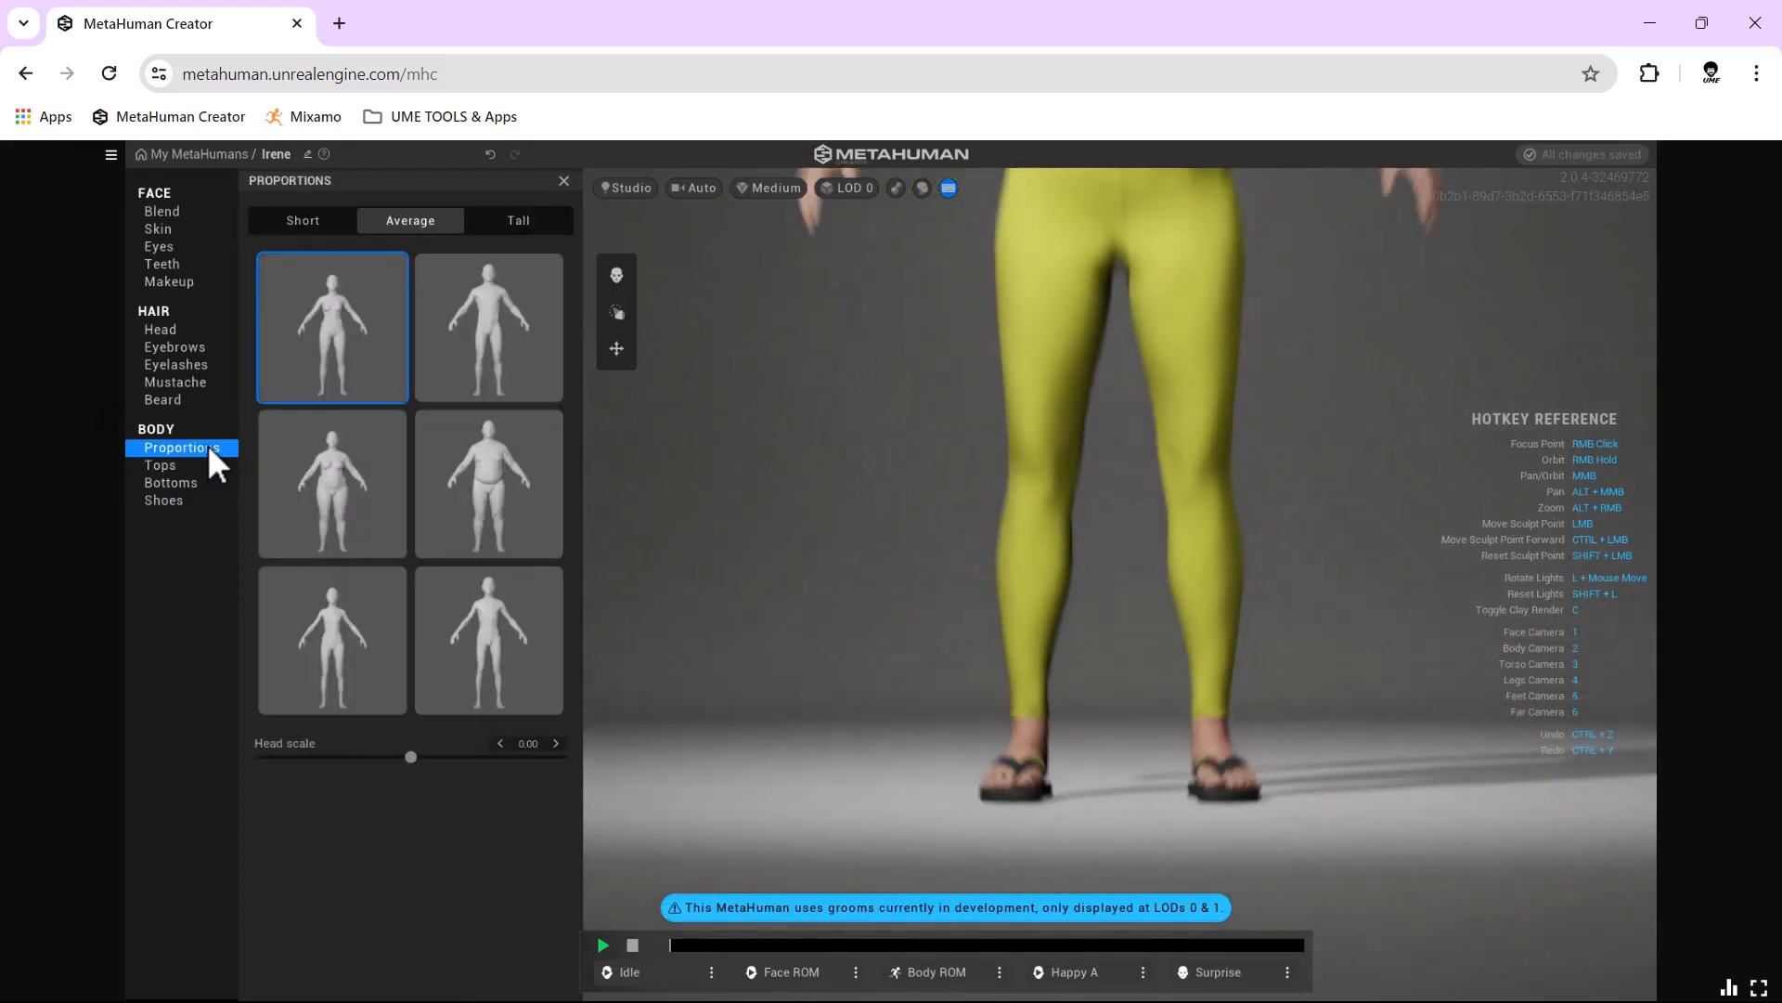
{"action": "right_click_drag", "start_coordinate": [1157, 503], "coordinate": [1203, 537]}
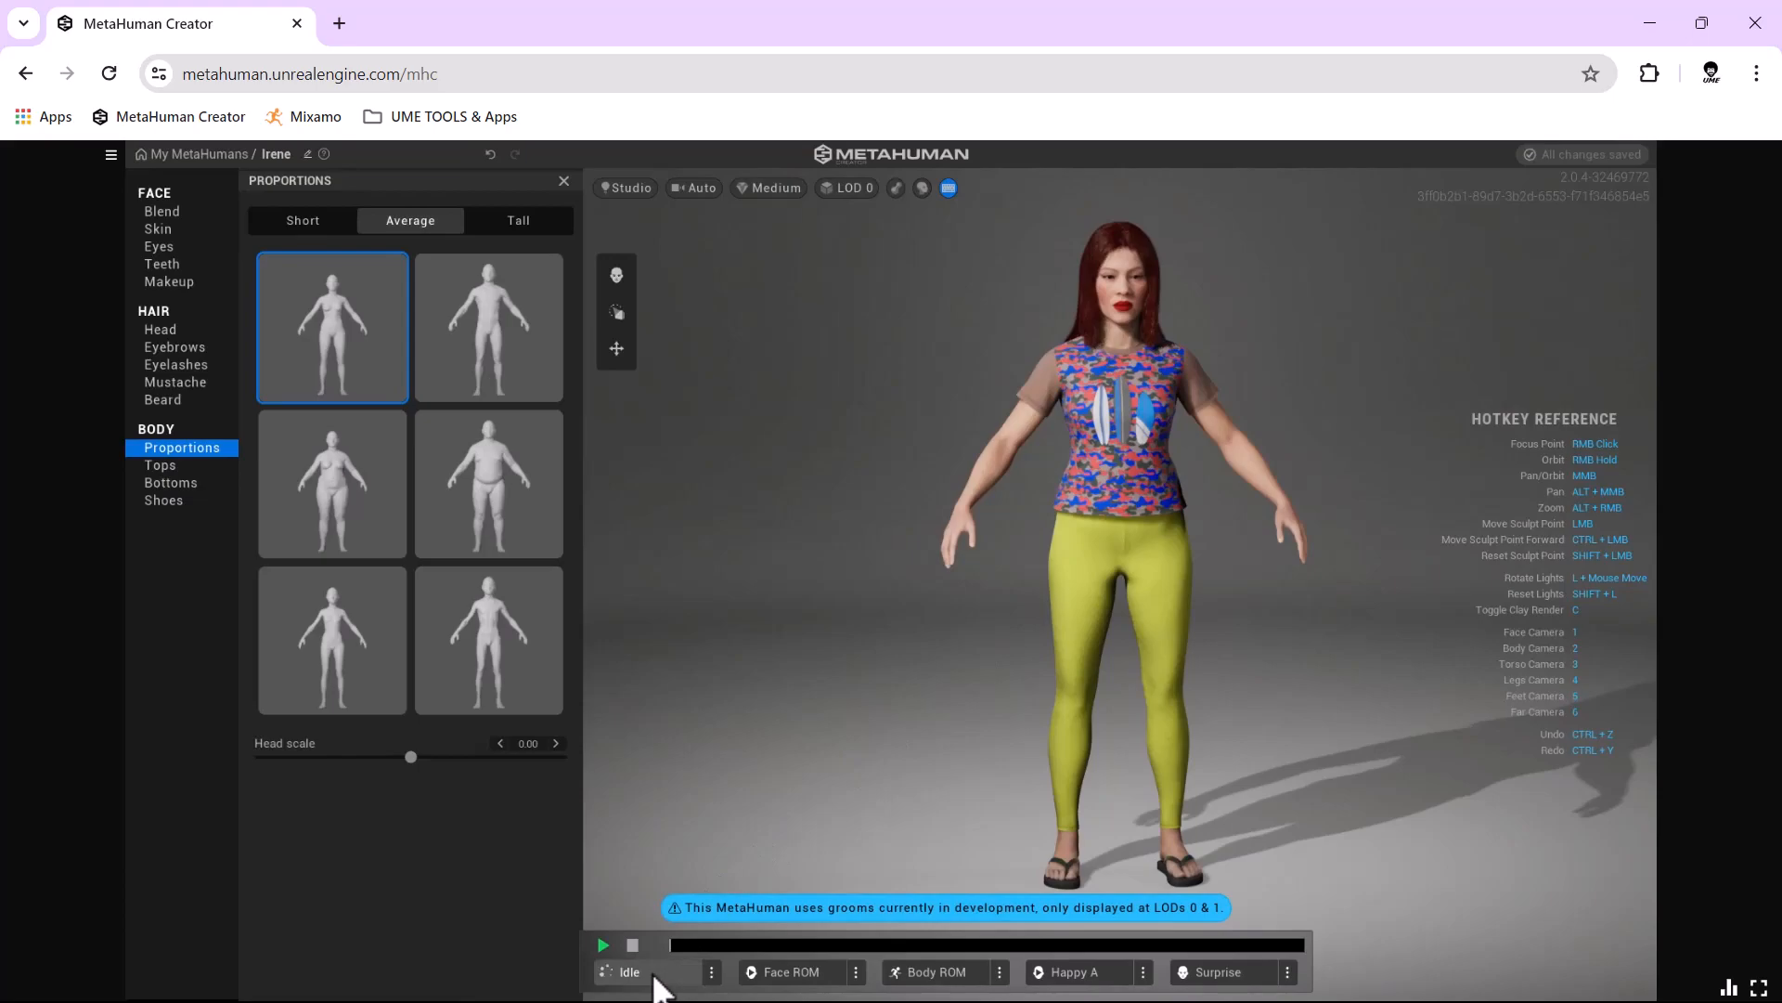
{"action": "left_click", "coordinate": [655, 976]}
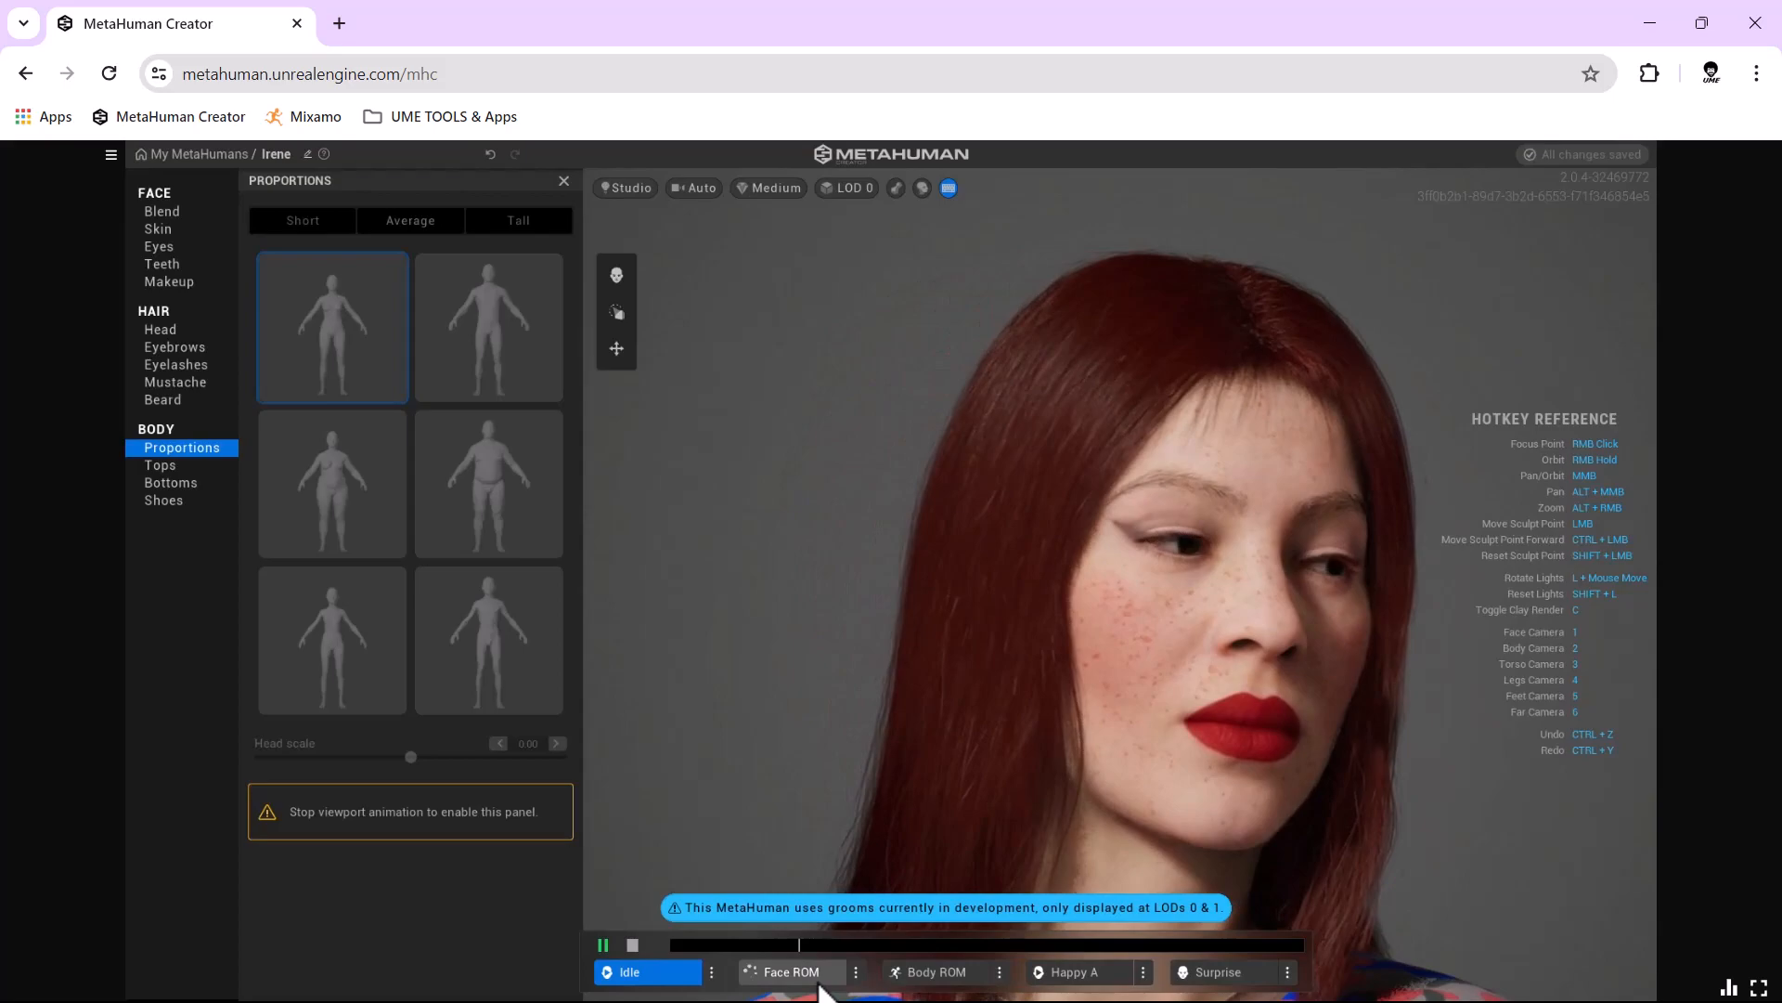
{"action": "left_click", "coordinate": [821, 982]}
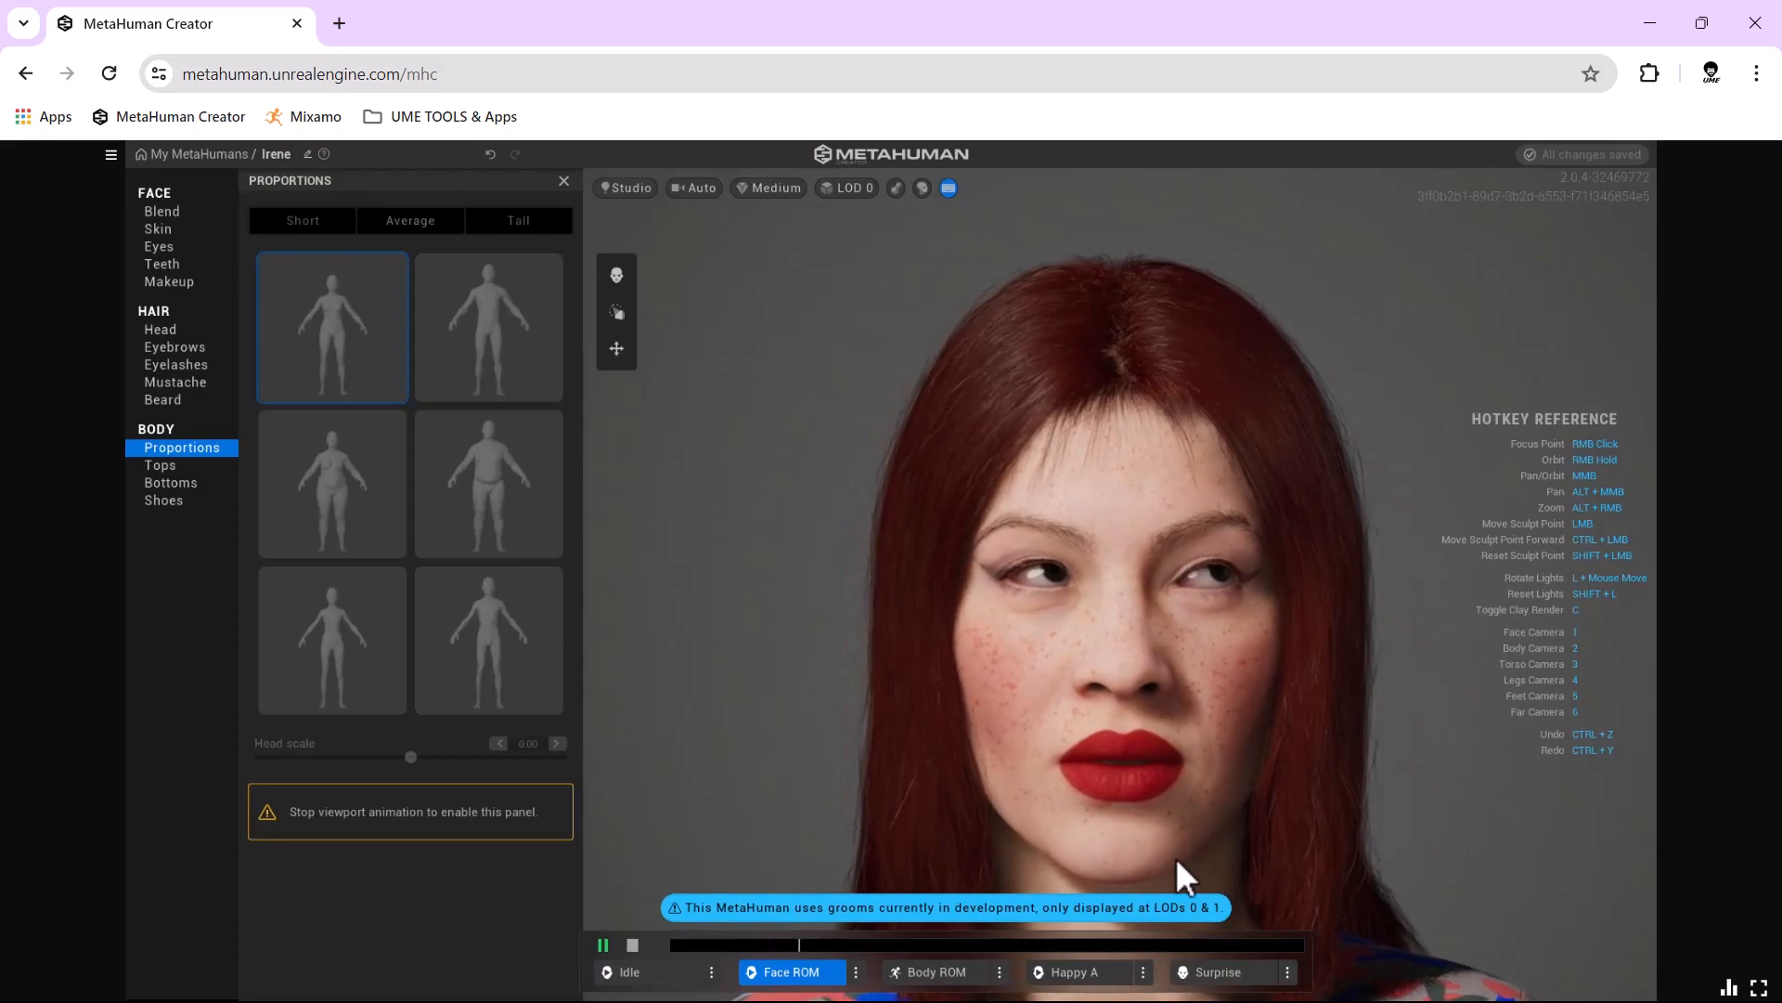
{"action": "left_click", "coordinate": [1103, 972]}
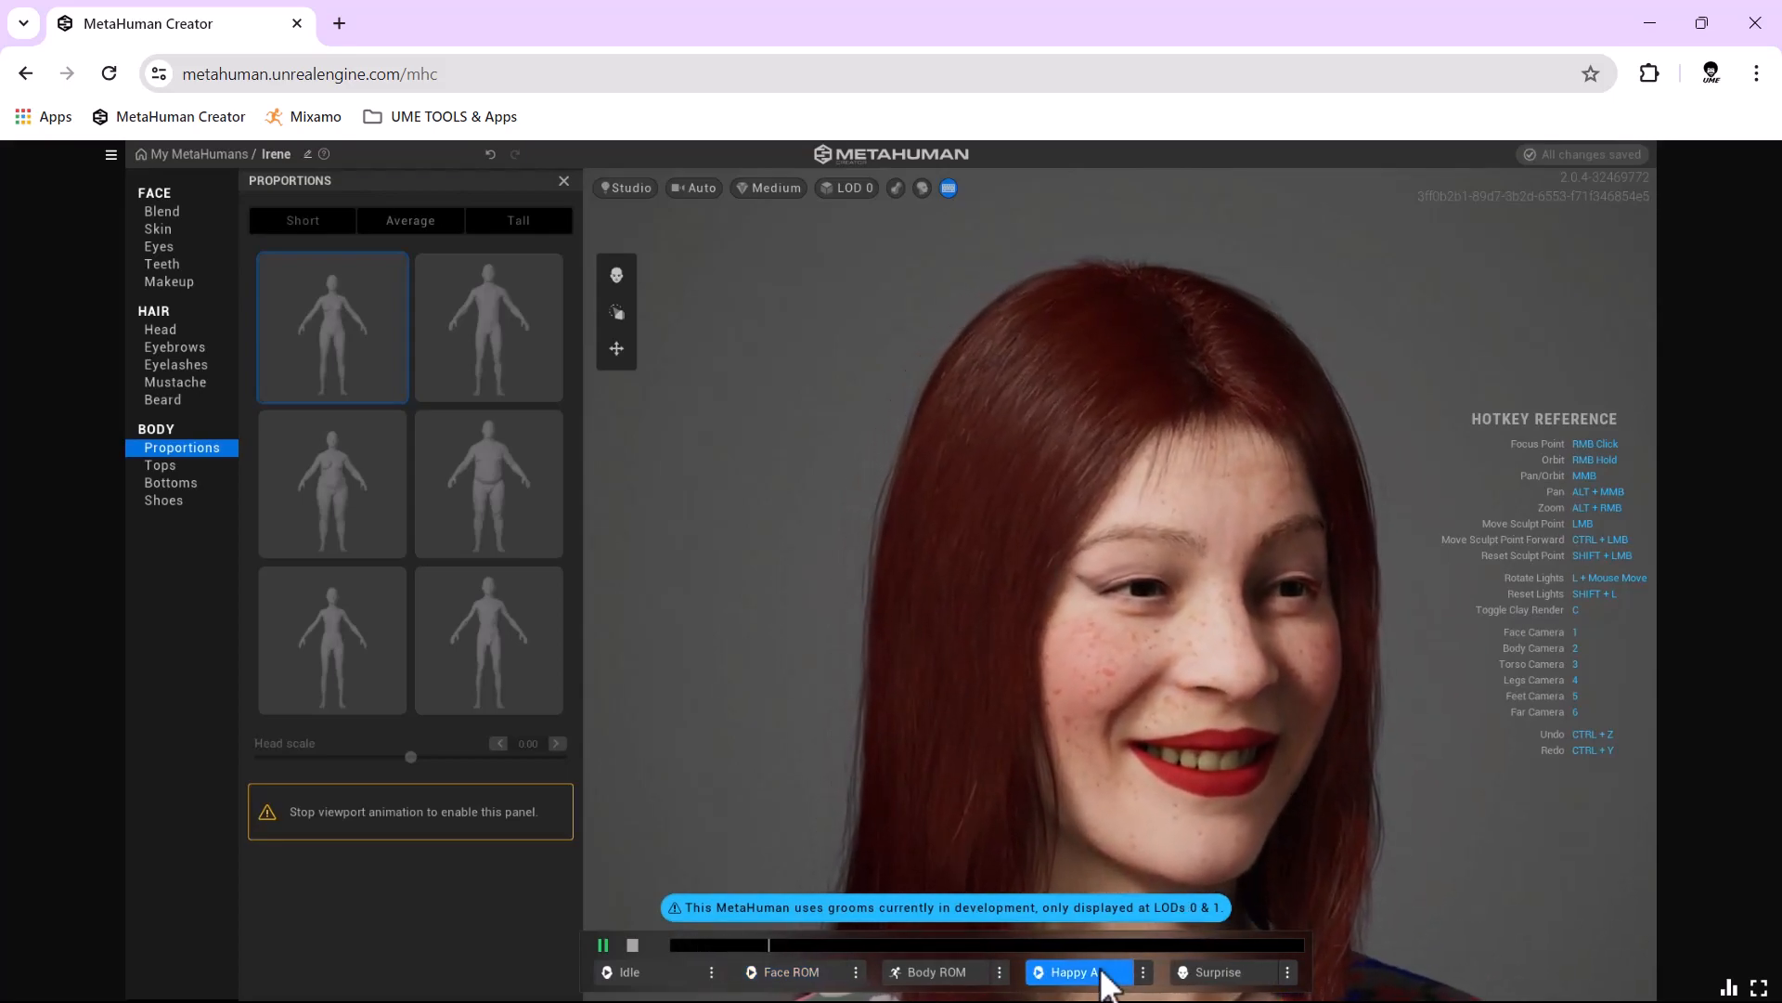
{"action": "left_click", "coordinate": [1218, 972]}
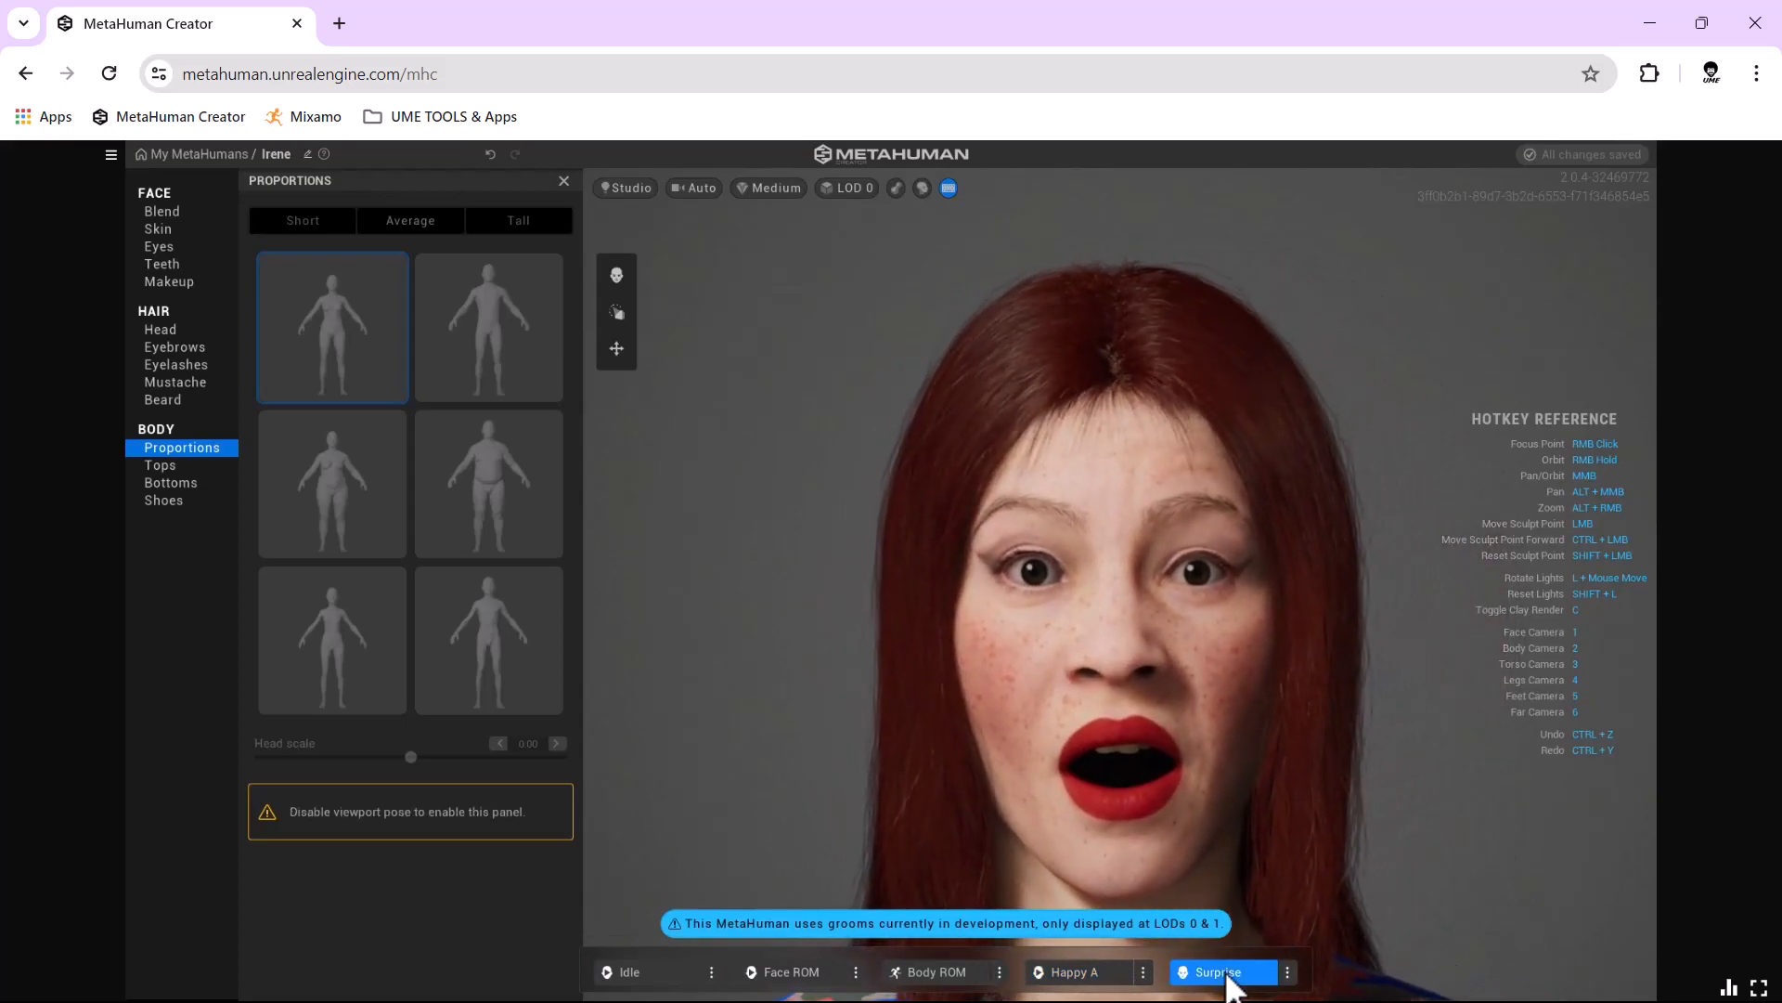
{"action": "left_click", "coordinate": [945, 973]}
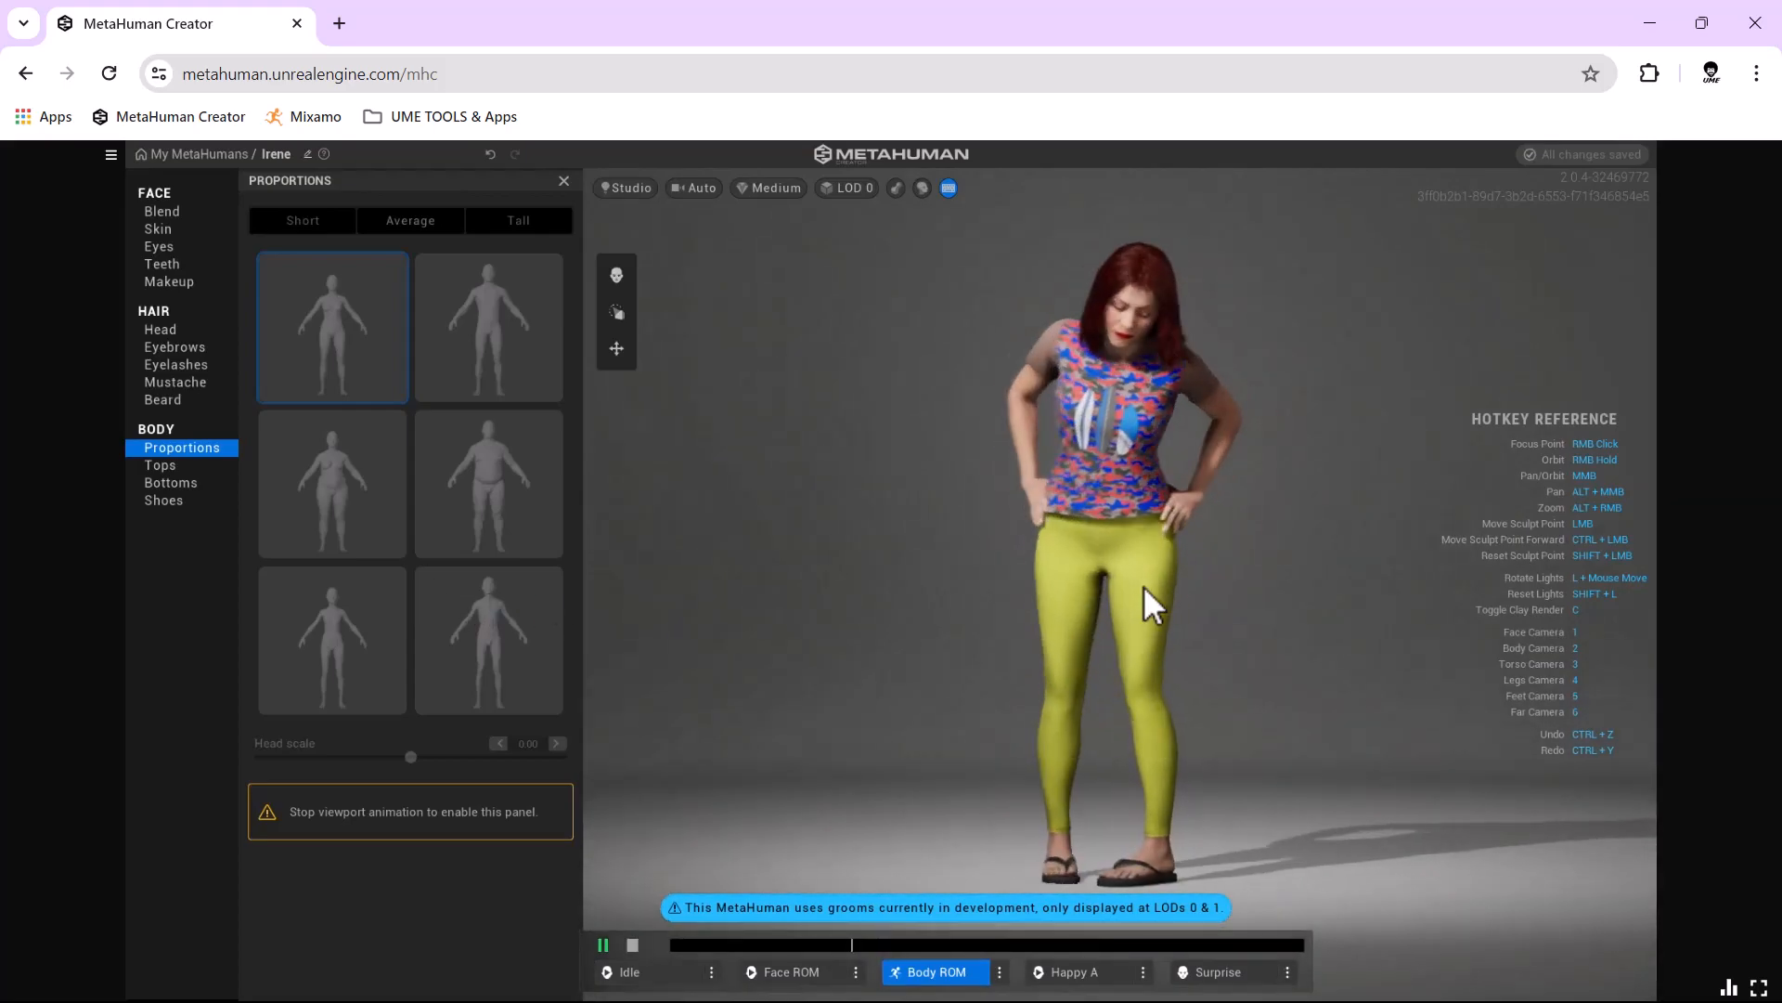
{"action": "left_click", "coordinate": [956, 974]}
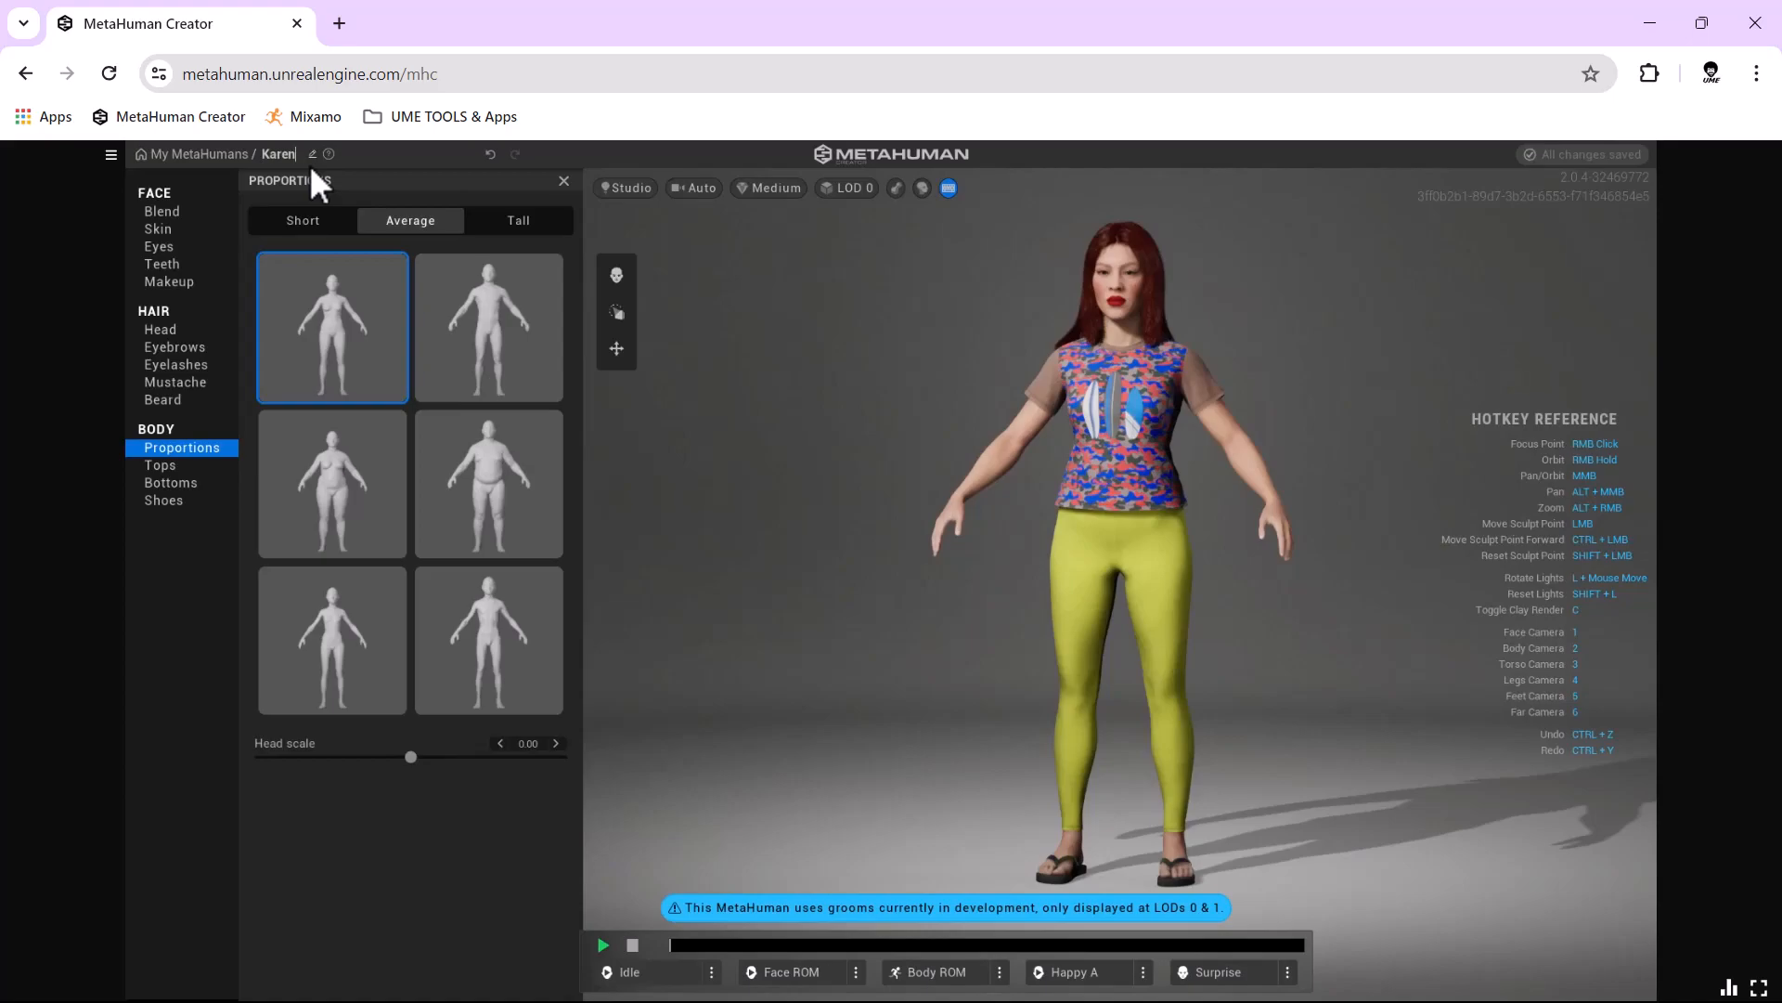
Return to the My MetaHumans library and export the Karen MetaHuman.
{"action": "scroll", "coordinate": [1246, 417], "scroll_direction": "up", "scroll_amount": 5}
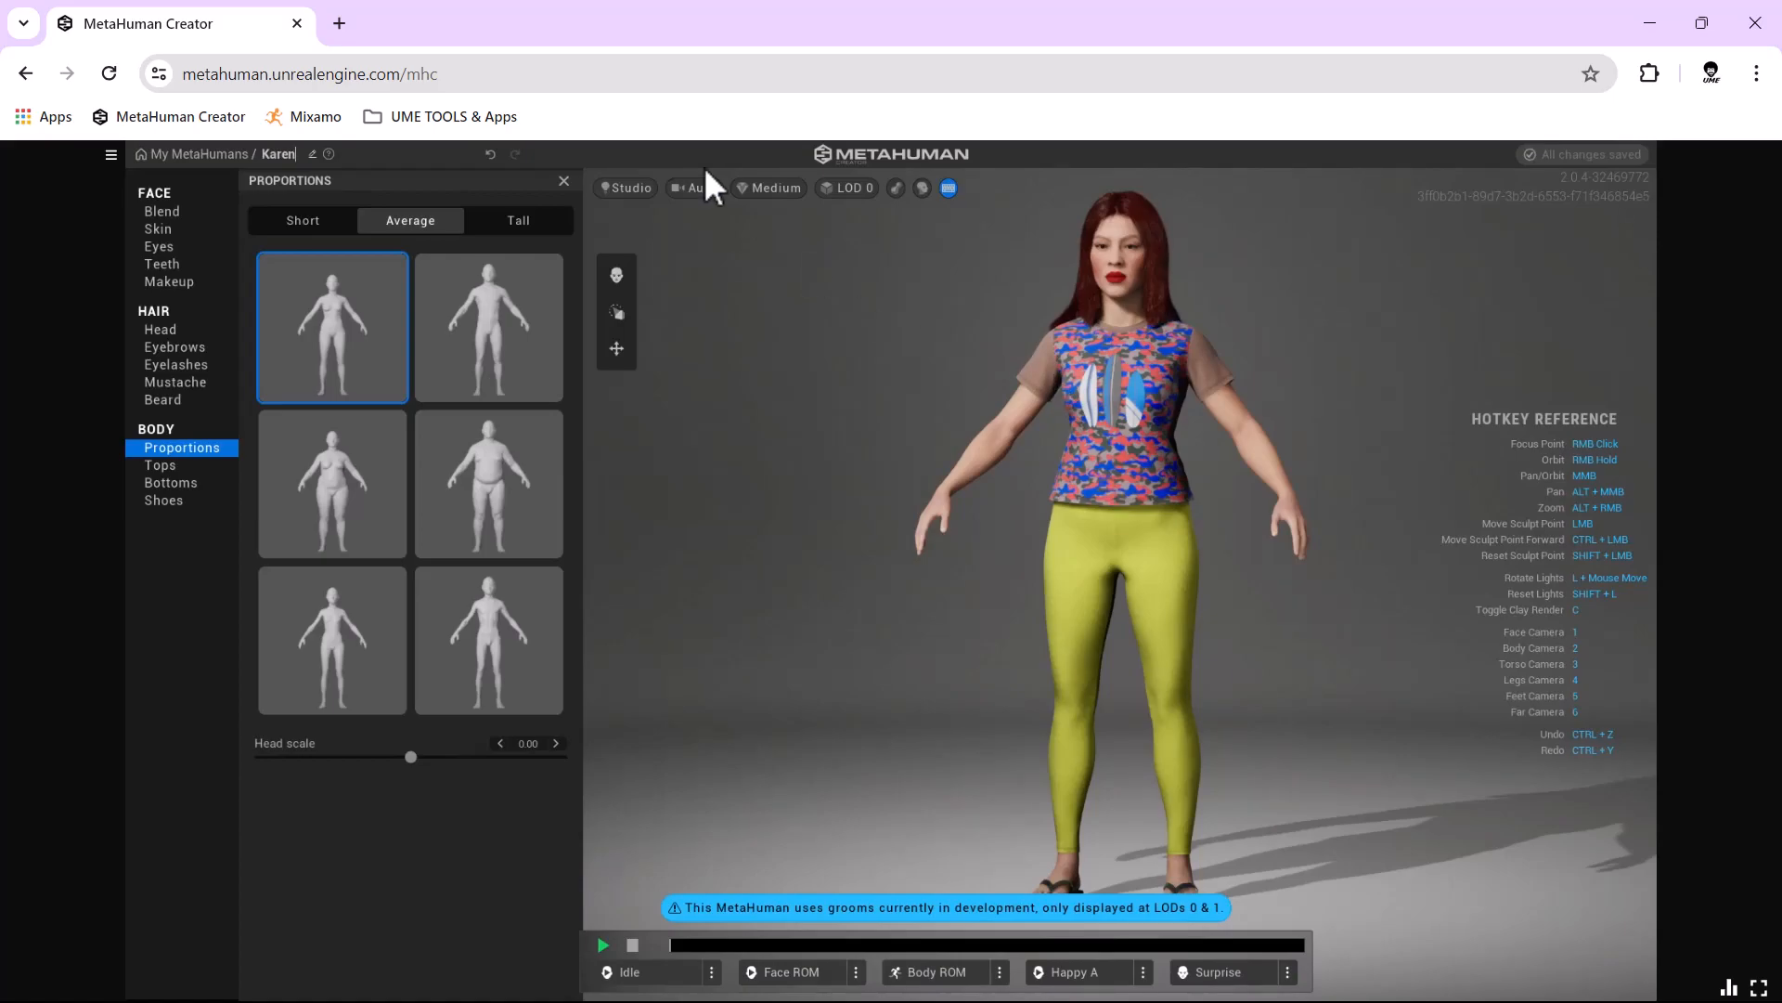
{"action": "left_click", "coordinate": [201, 154]}
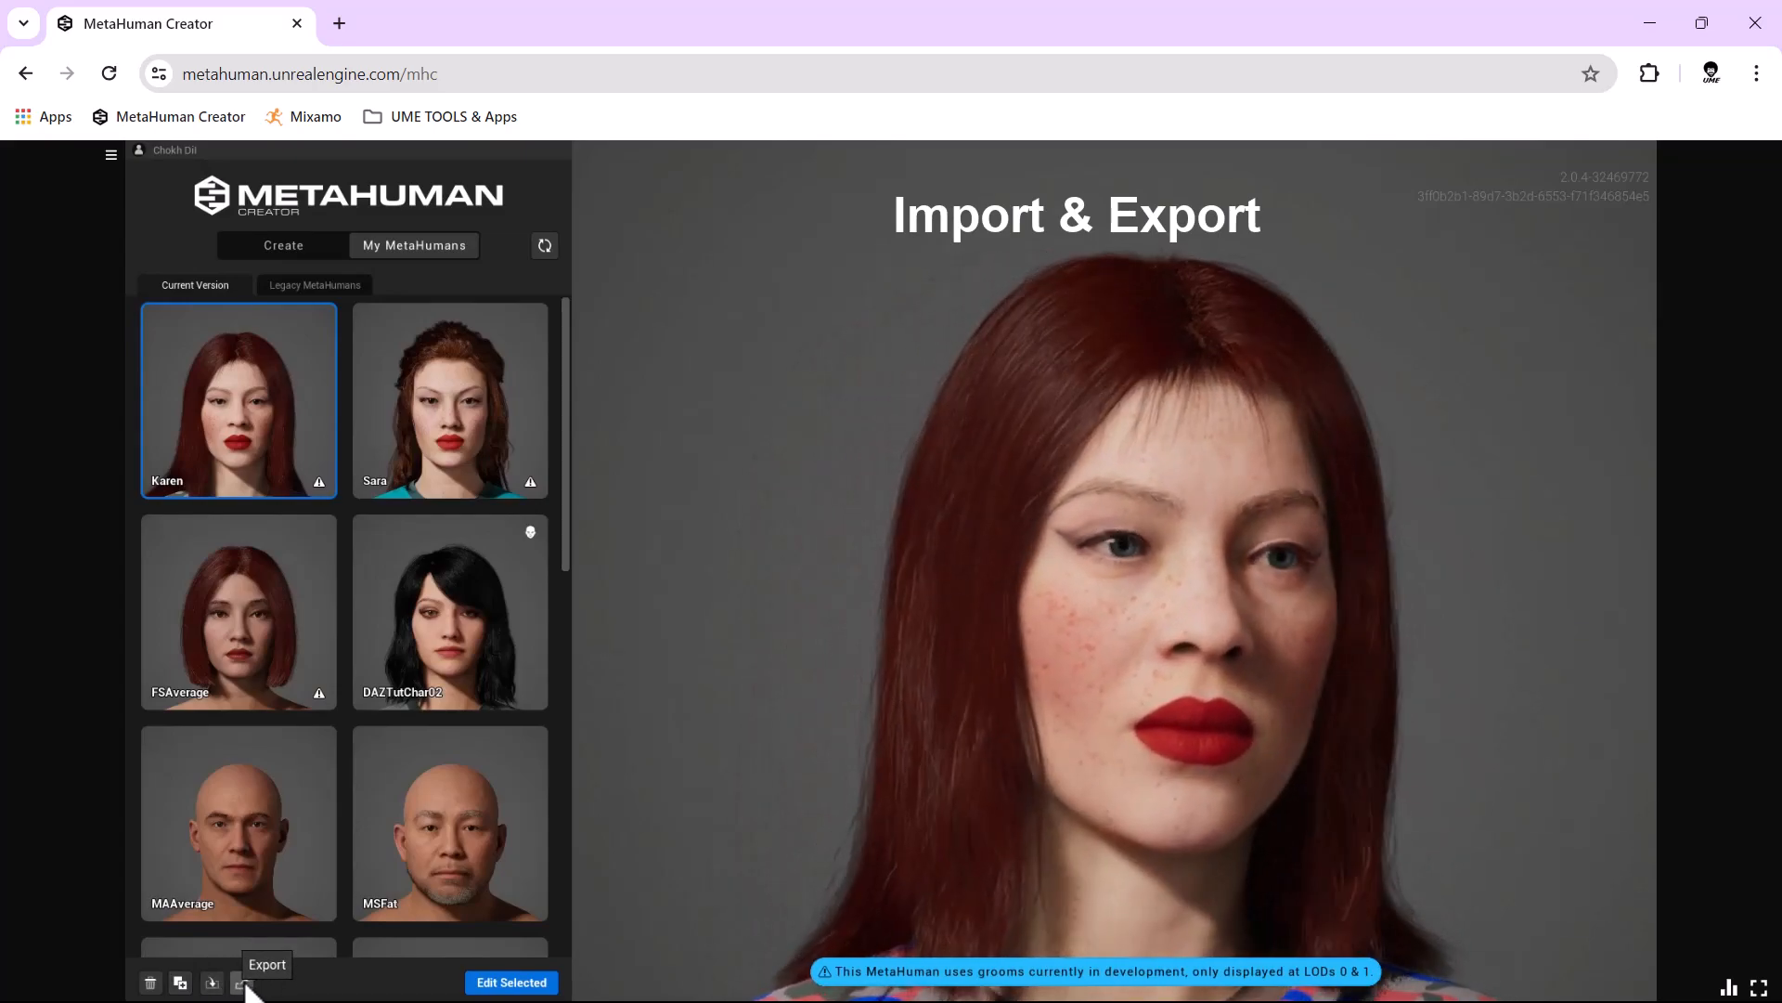
{"action": "left_click", "coordinate": [245, 986]}
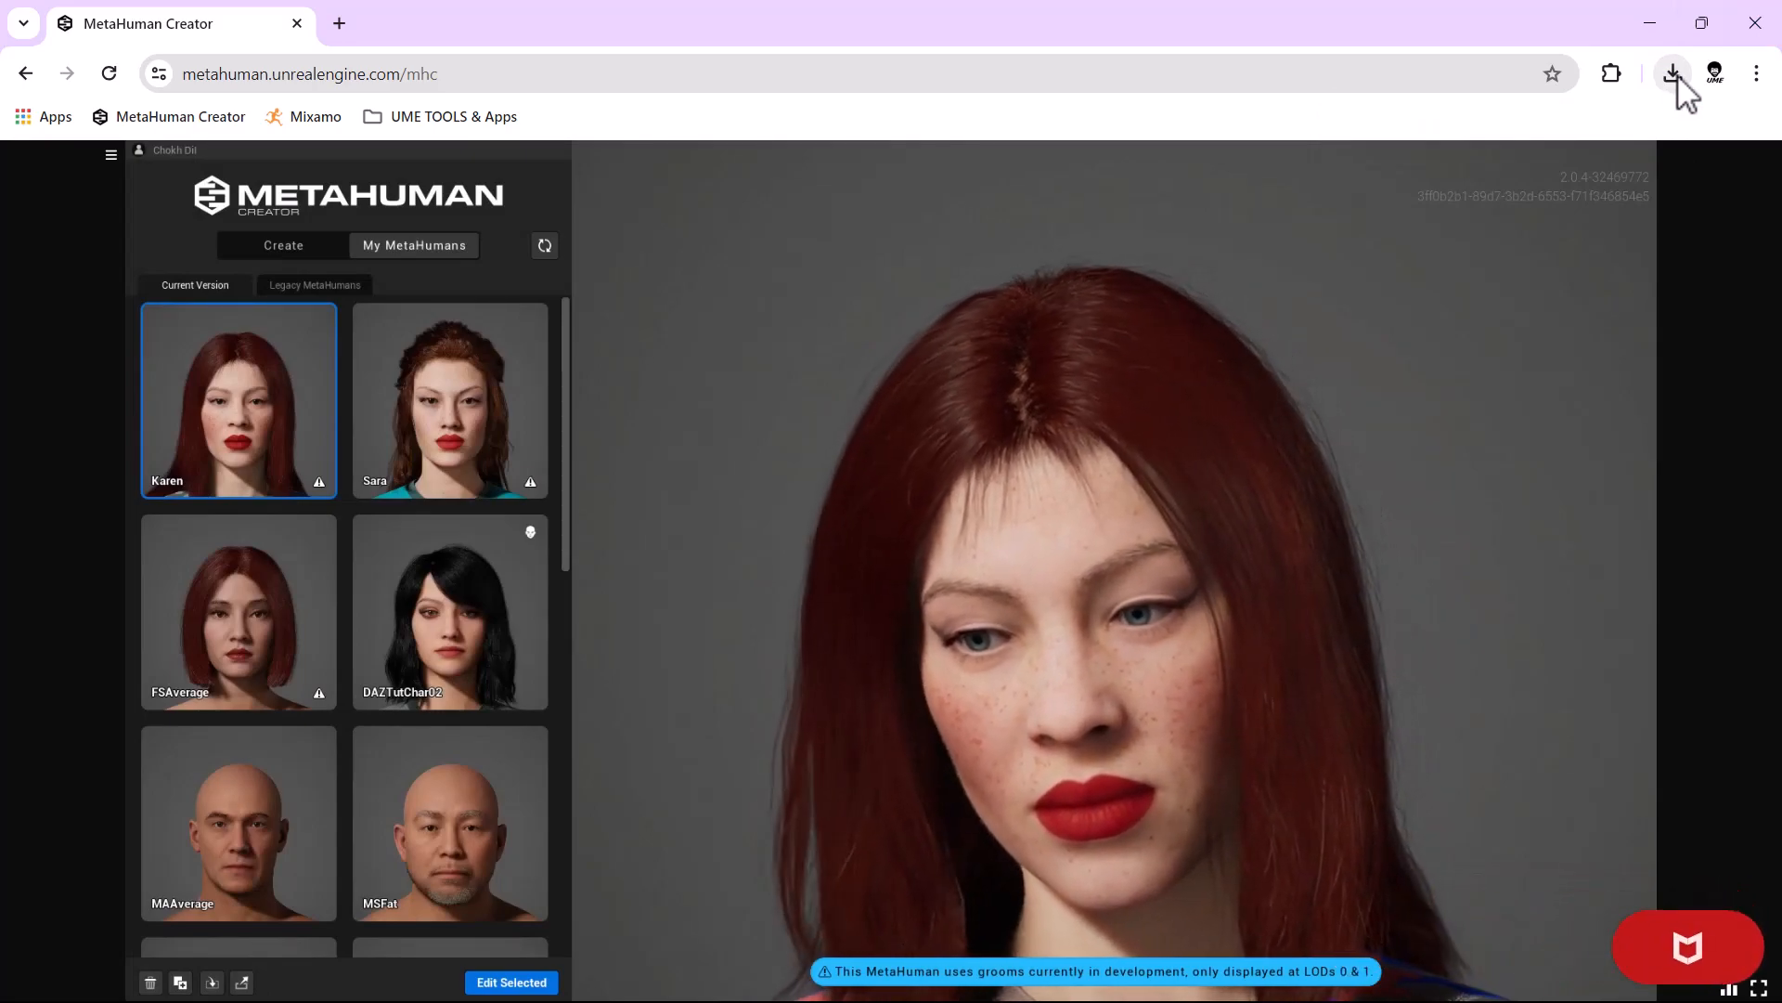
Show the downloaded Karen.mhb file in its folder and move it from Downloads to the Desktop.
{"action": "left_click", "coordinate": [1675, 76]}
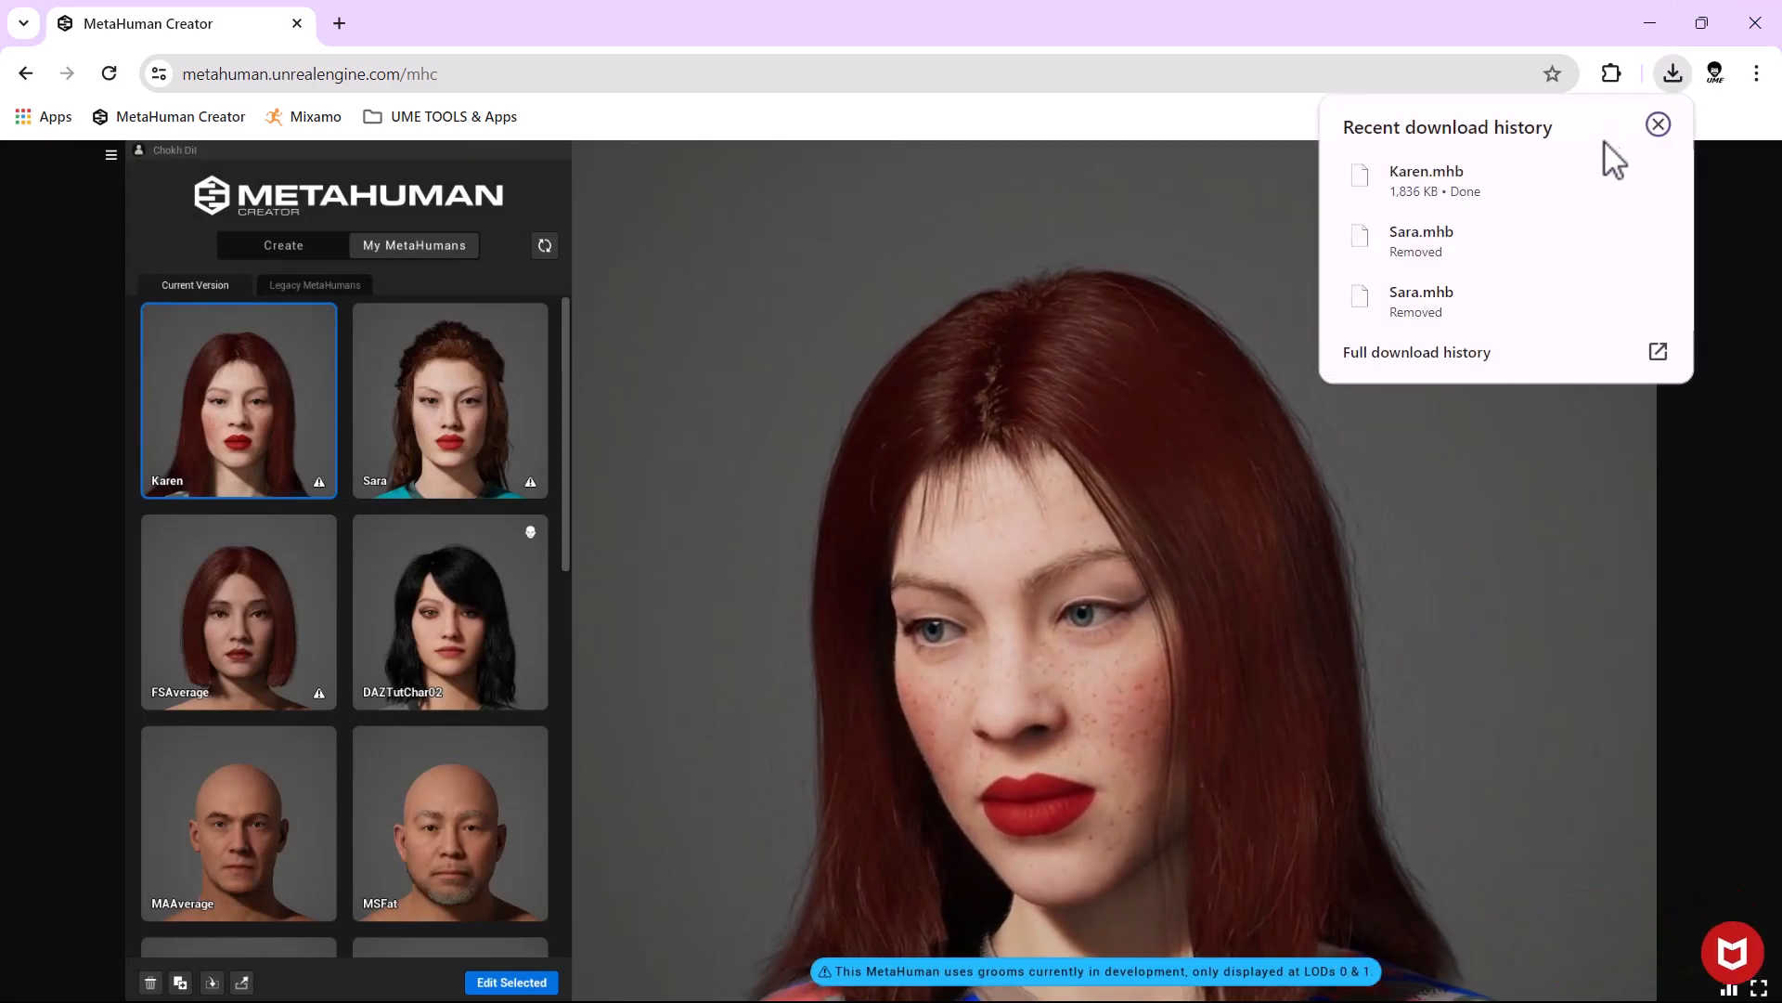
{"action": "left_click", "coordinate": [1612, 174]}
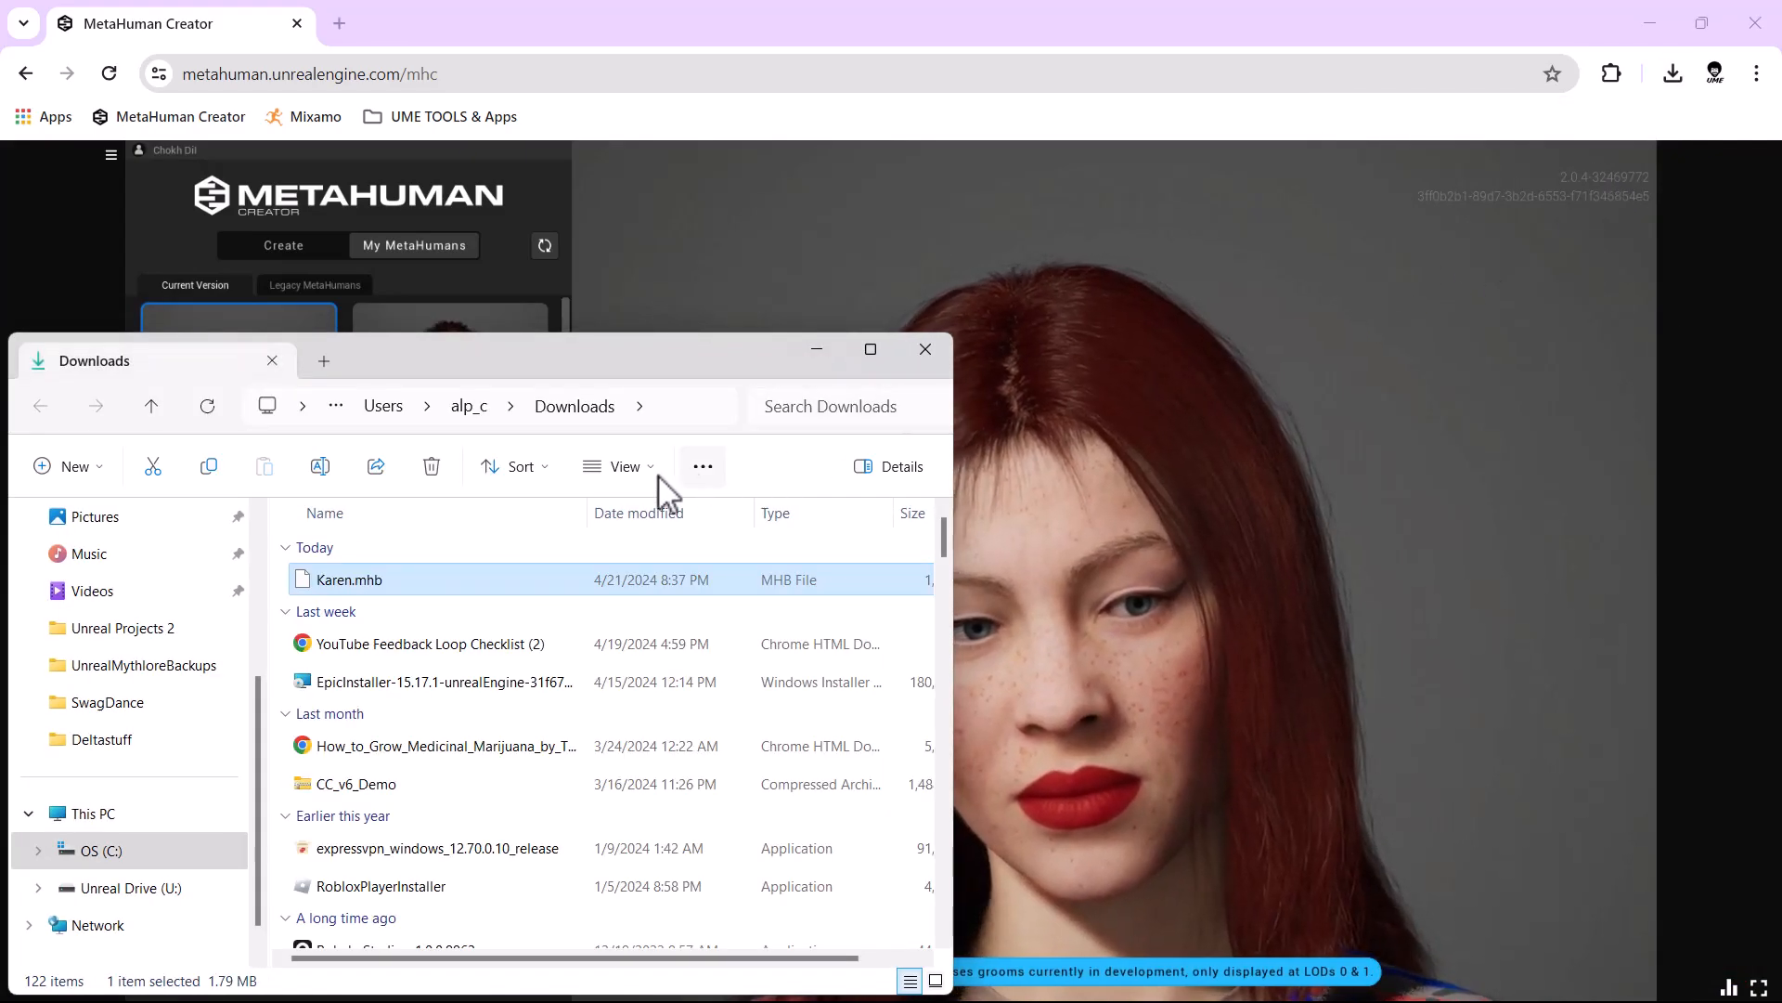
{"action": "right_click", "coordinate": [472, 582]}
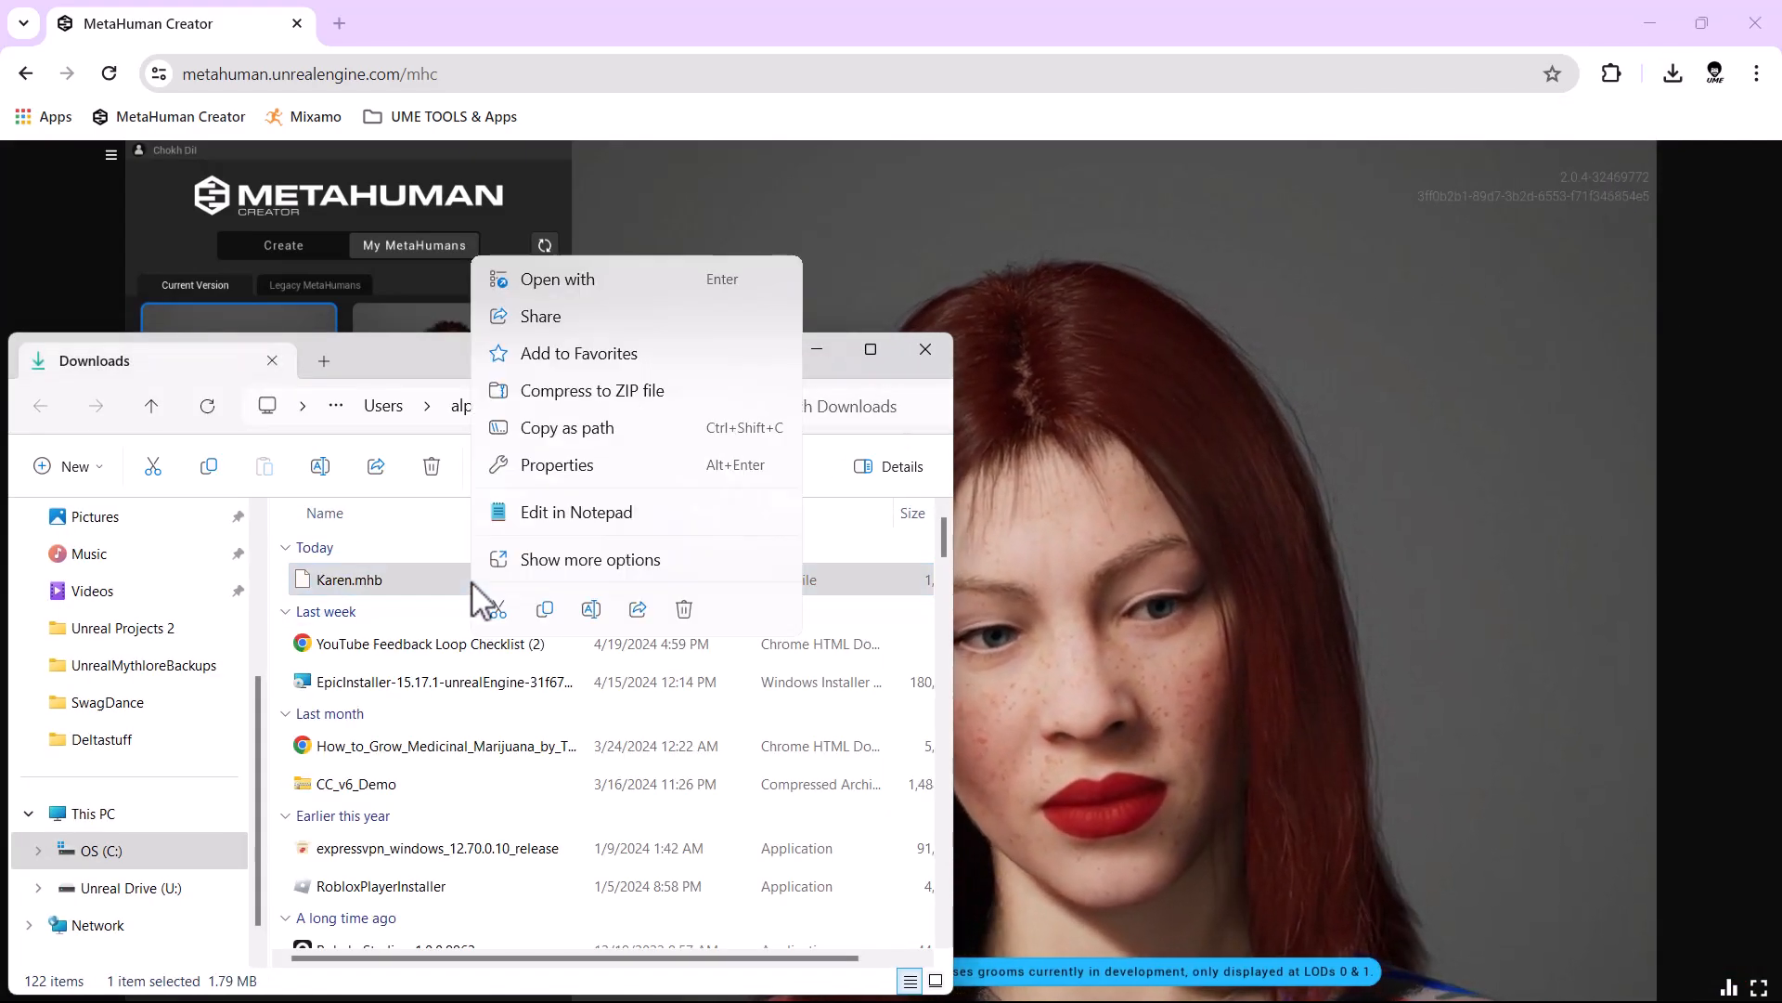
{"action": "left_click", "coordinate": [506, 614]}
{"action": "scroll", "coordinate": [139, 576], "scroll_direction": "up", "scroll_amount": 3}
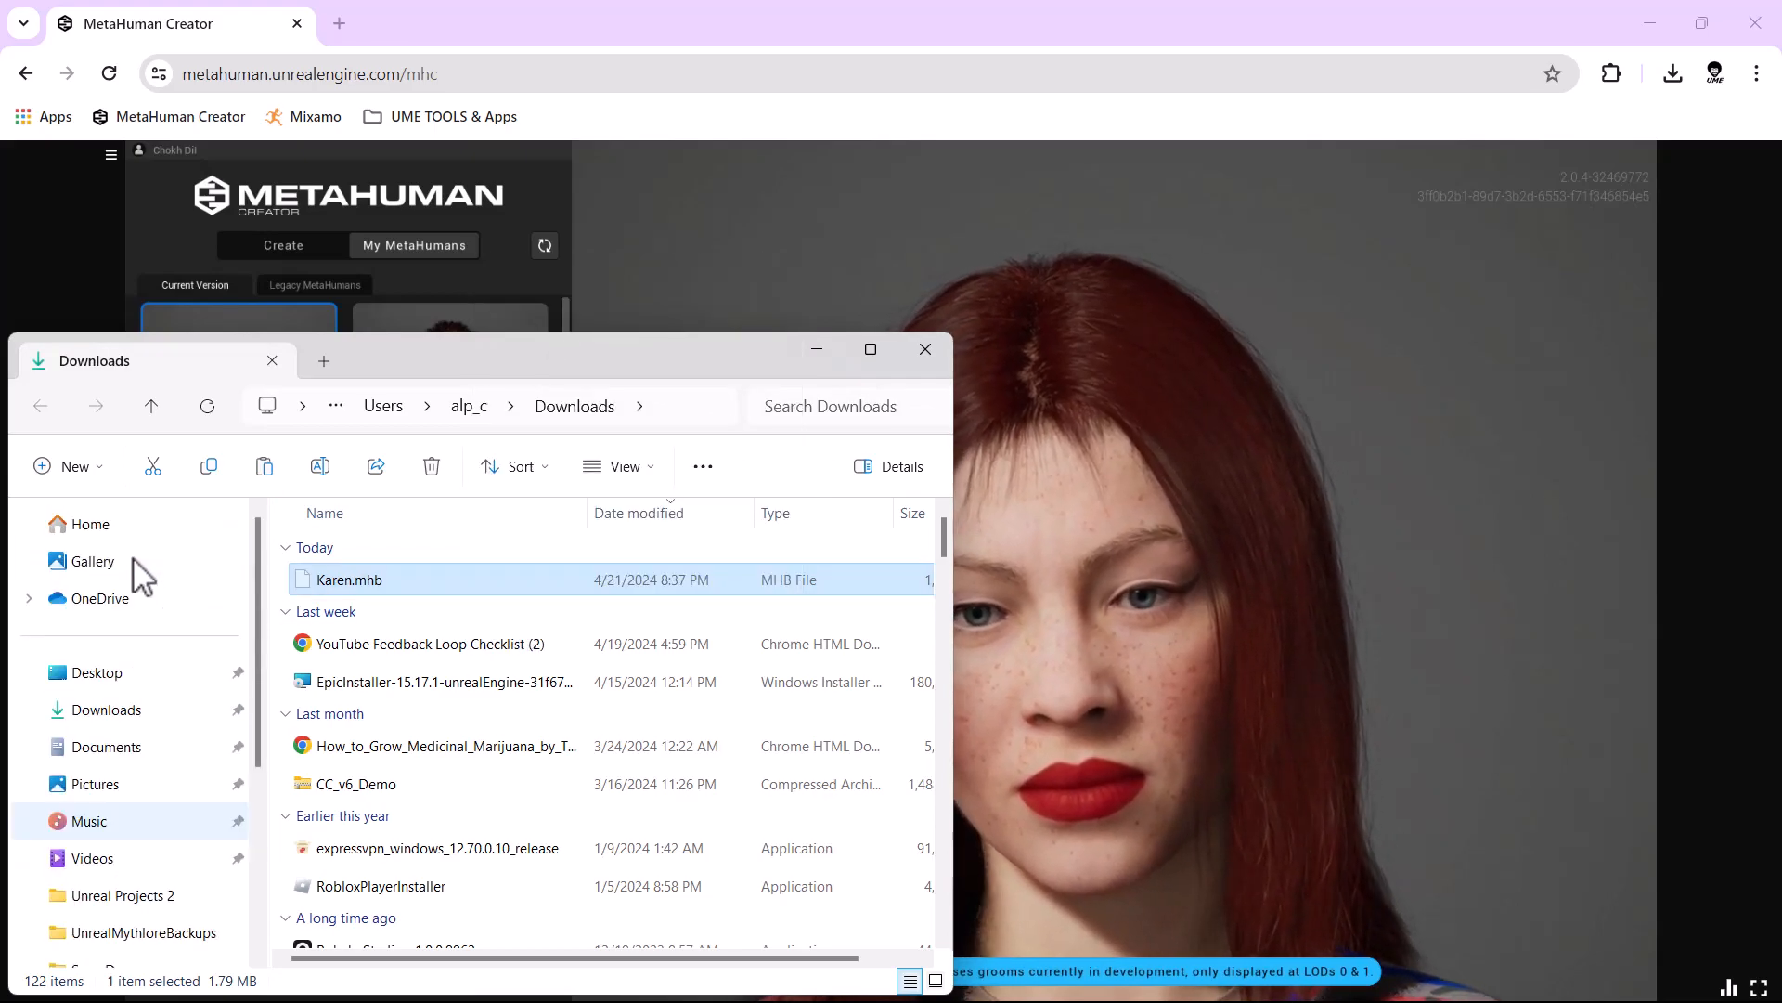
{"action": "left_click", "coordinate": [120, 676]}
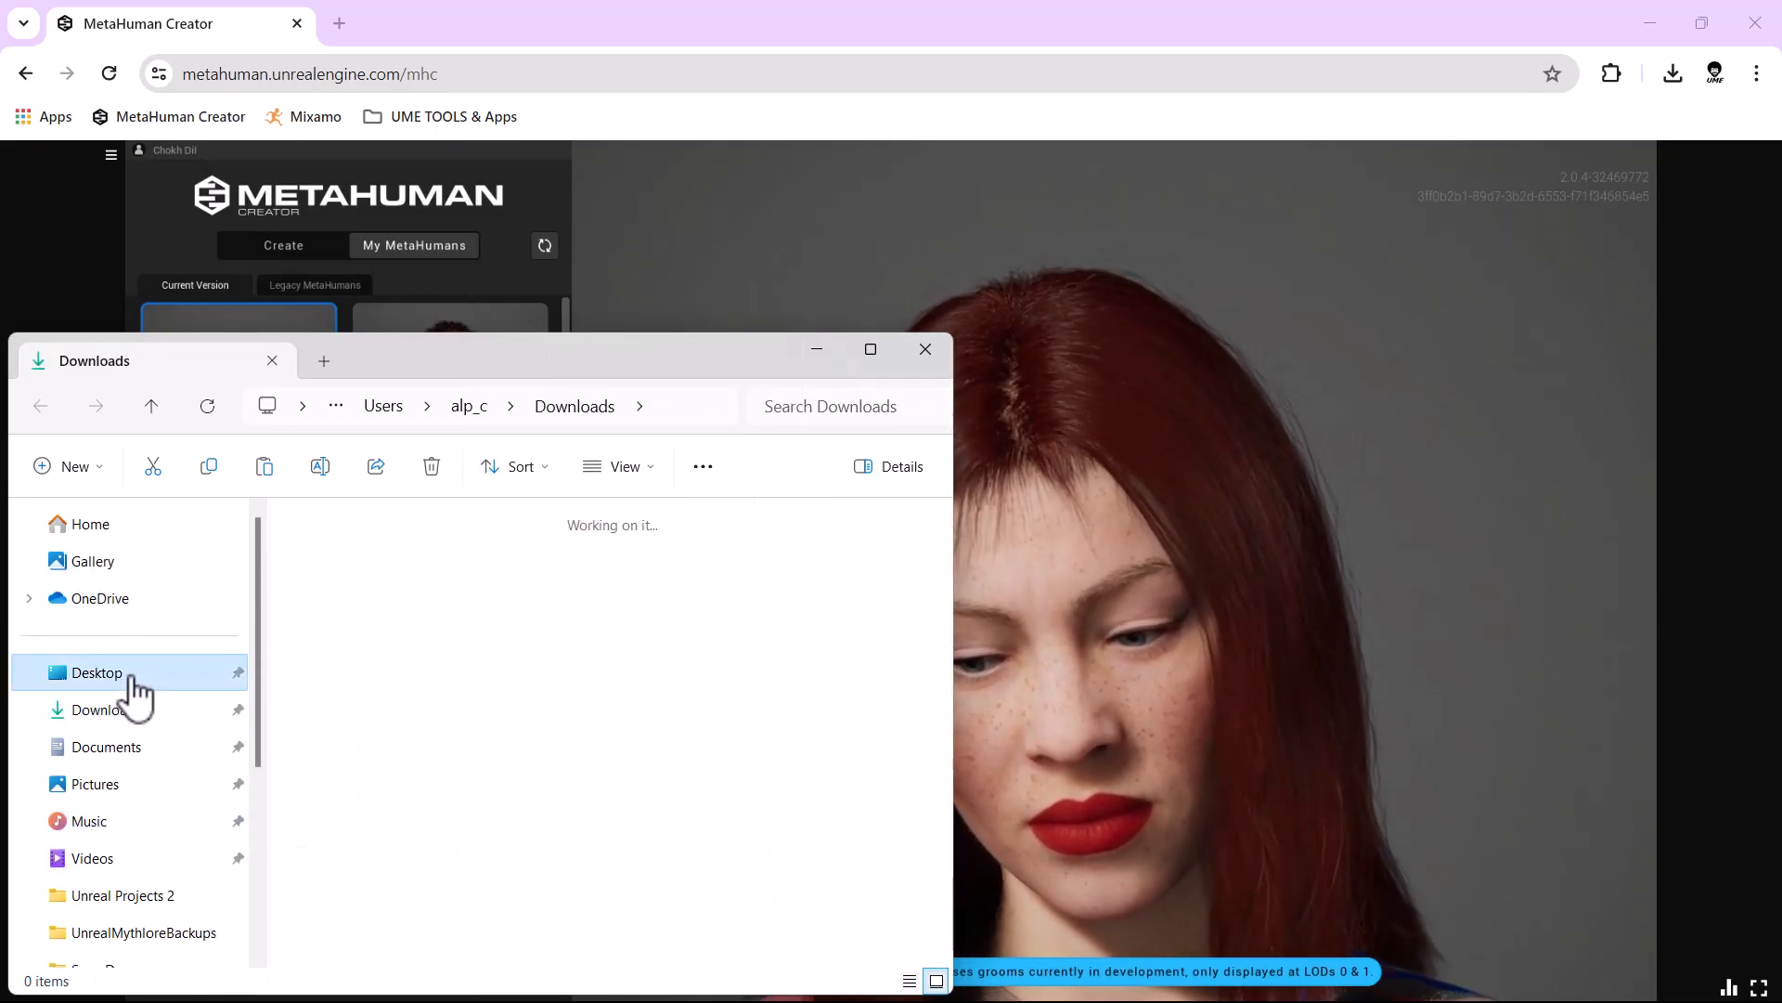
{"action": "right_click", "coordinate": [466, 722]}
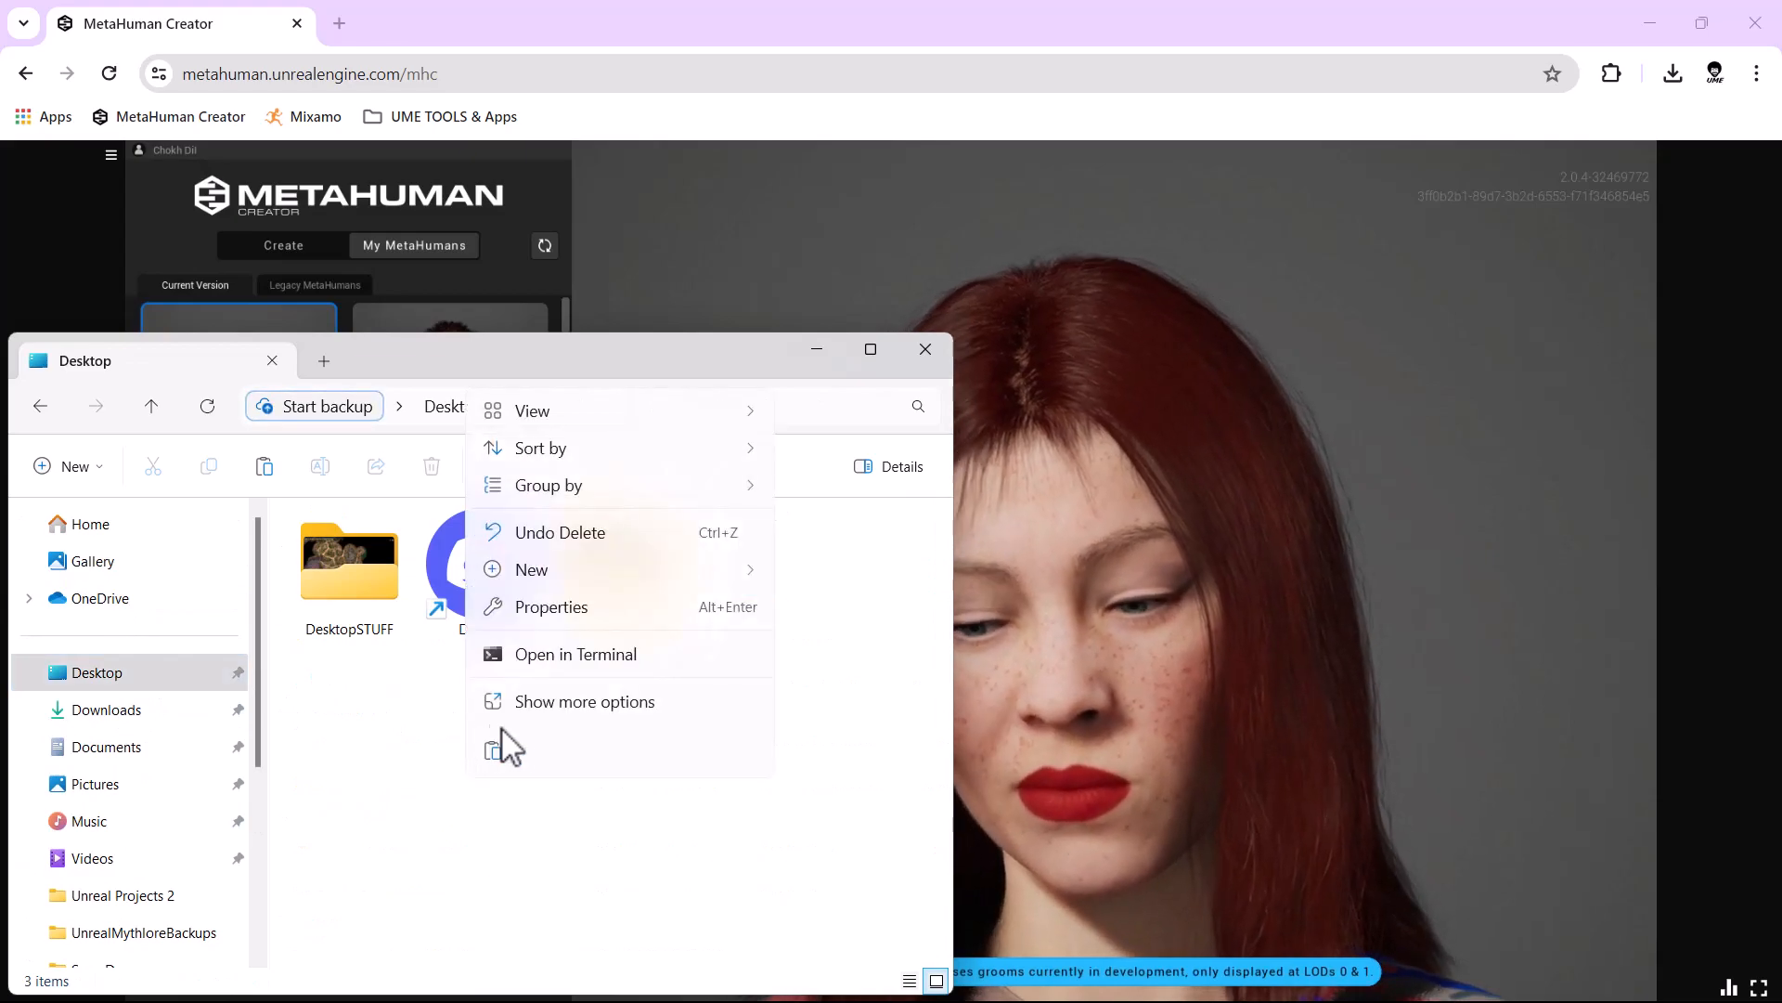
{"action": "left_click", "coordinate": [493, 750]}
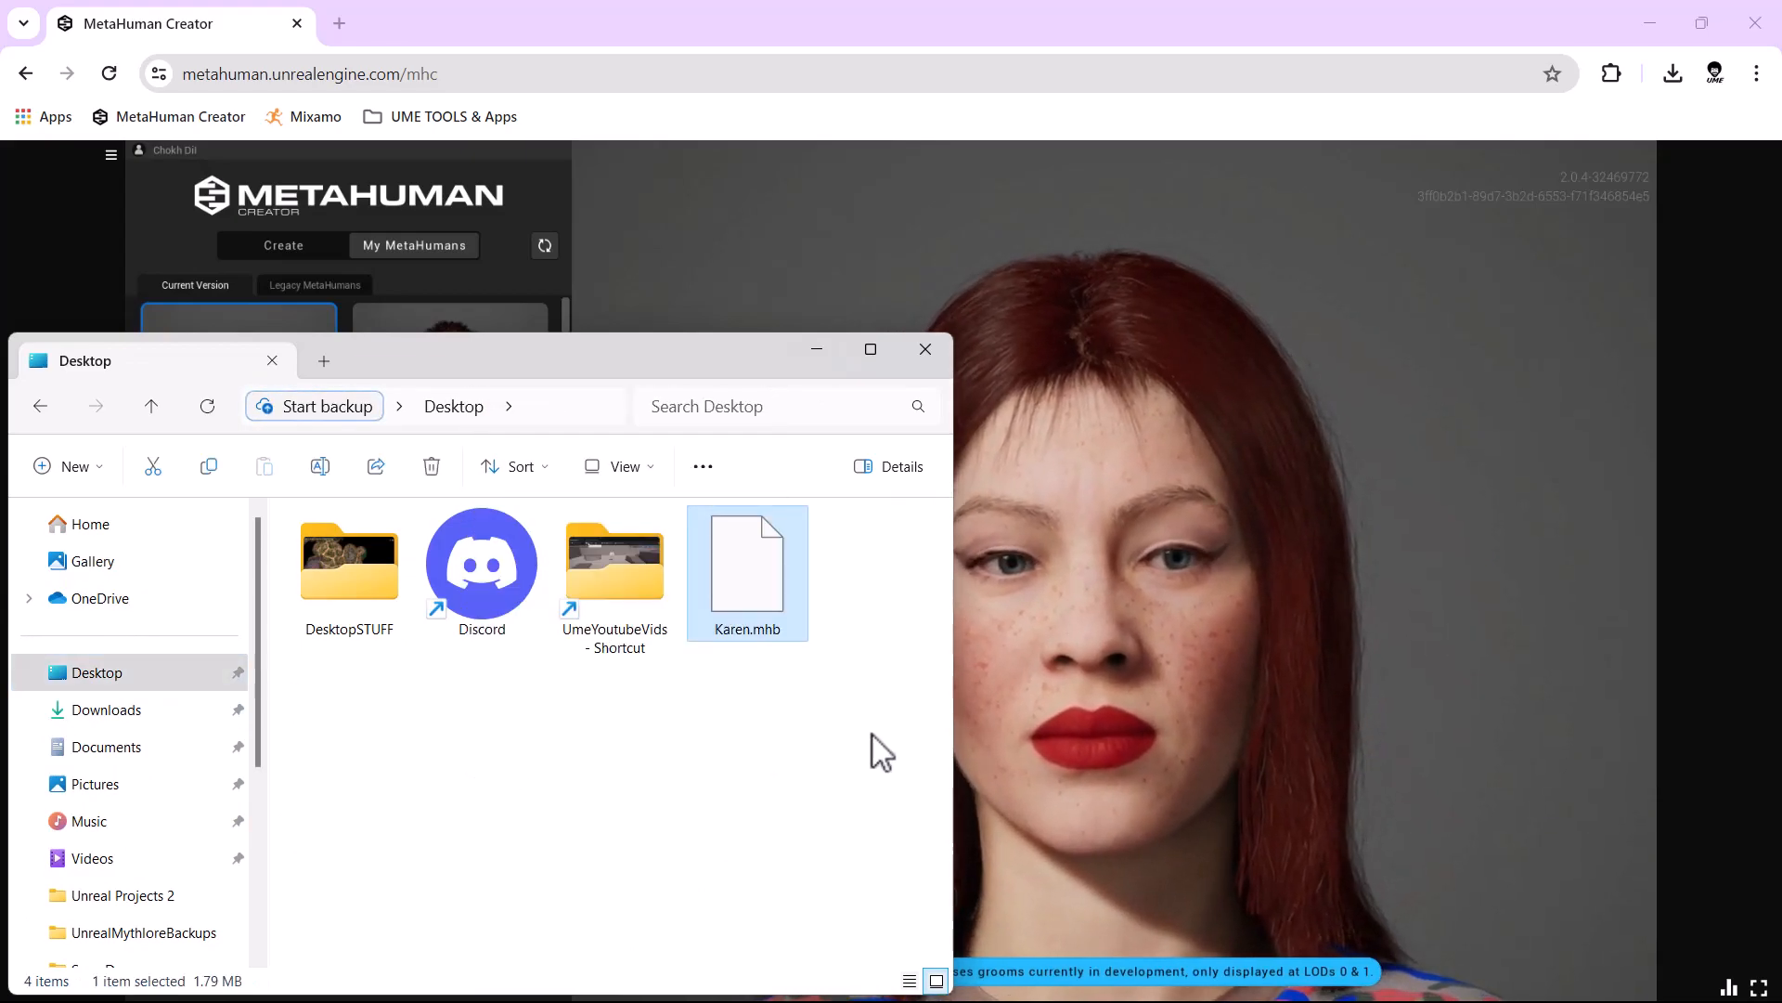
{"action": "left_click", "coordinate": [932, 353]}
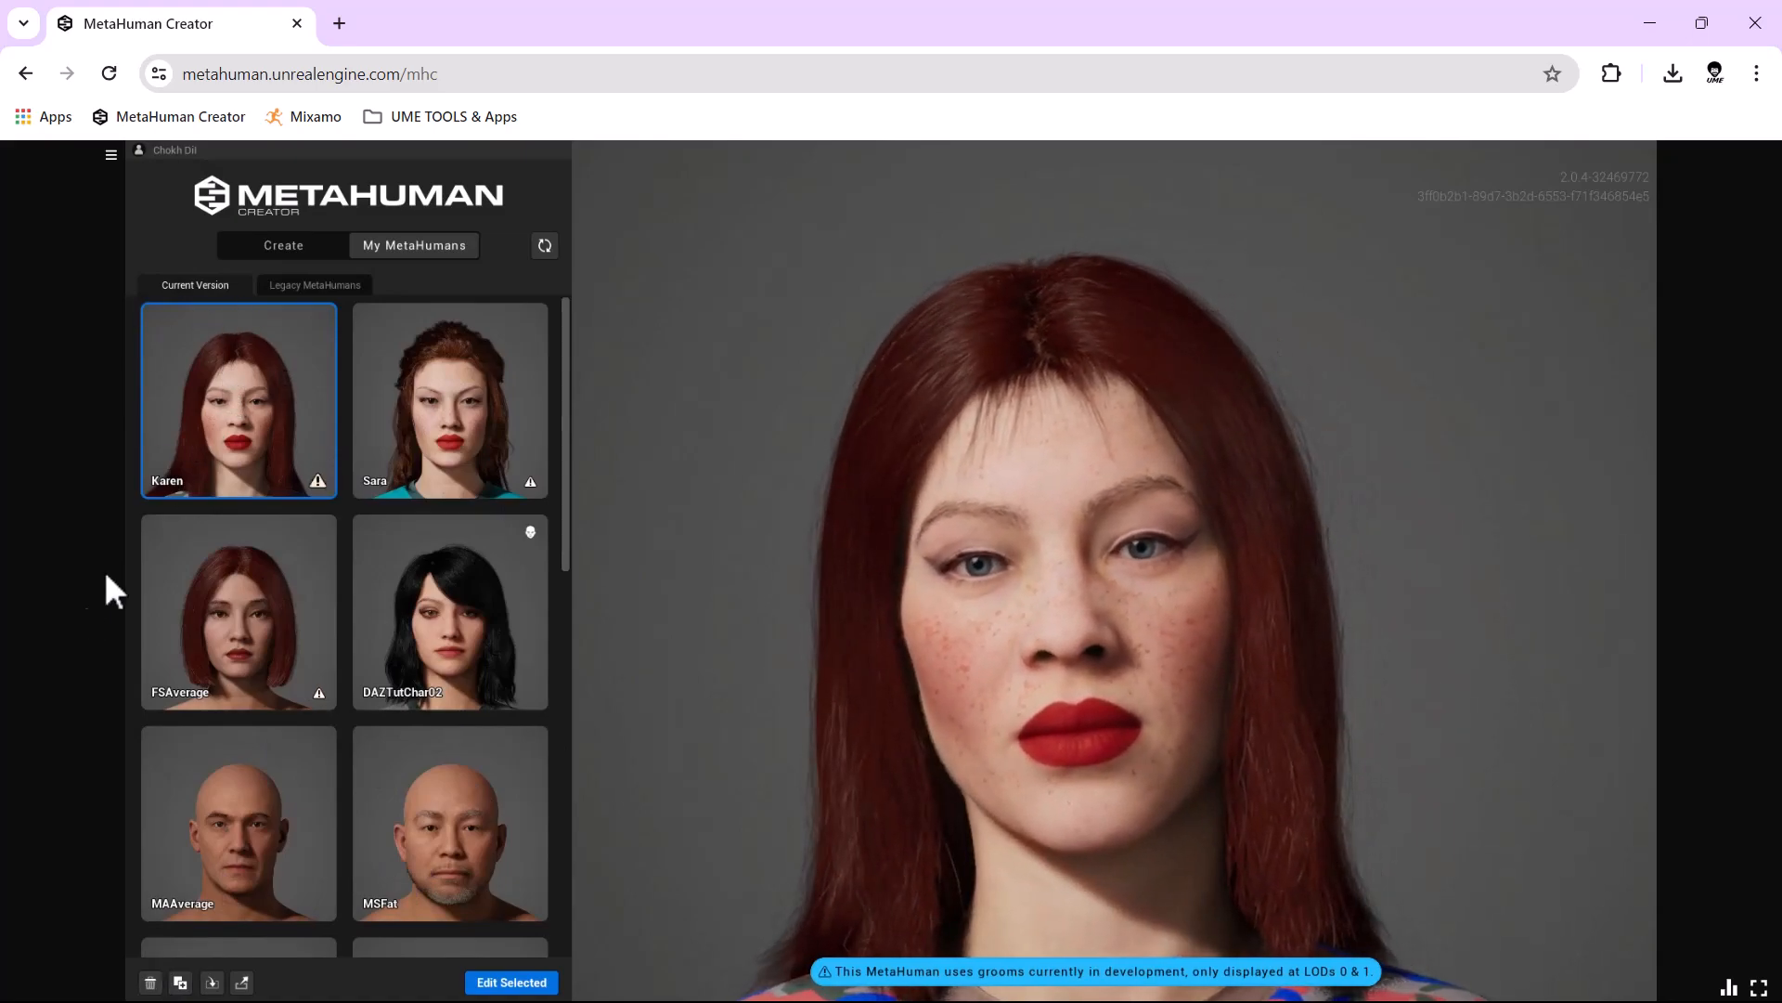
Delete the Karen MetaHuman from the My MetaHumans library and select the FSAverage character.
{"action": "left_click", "coordinate": [154, 984]}
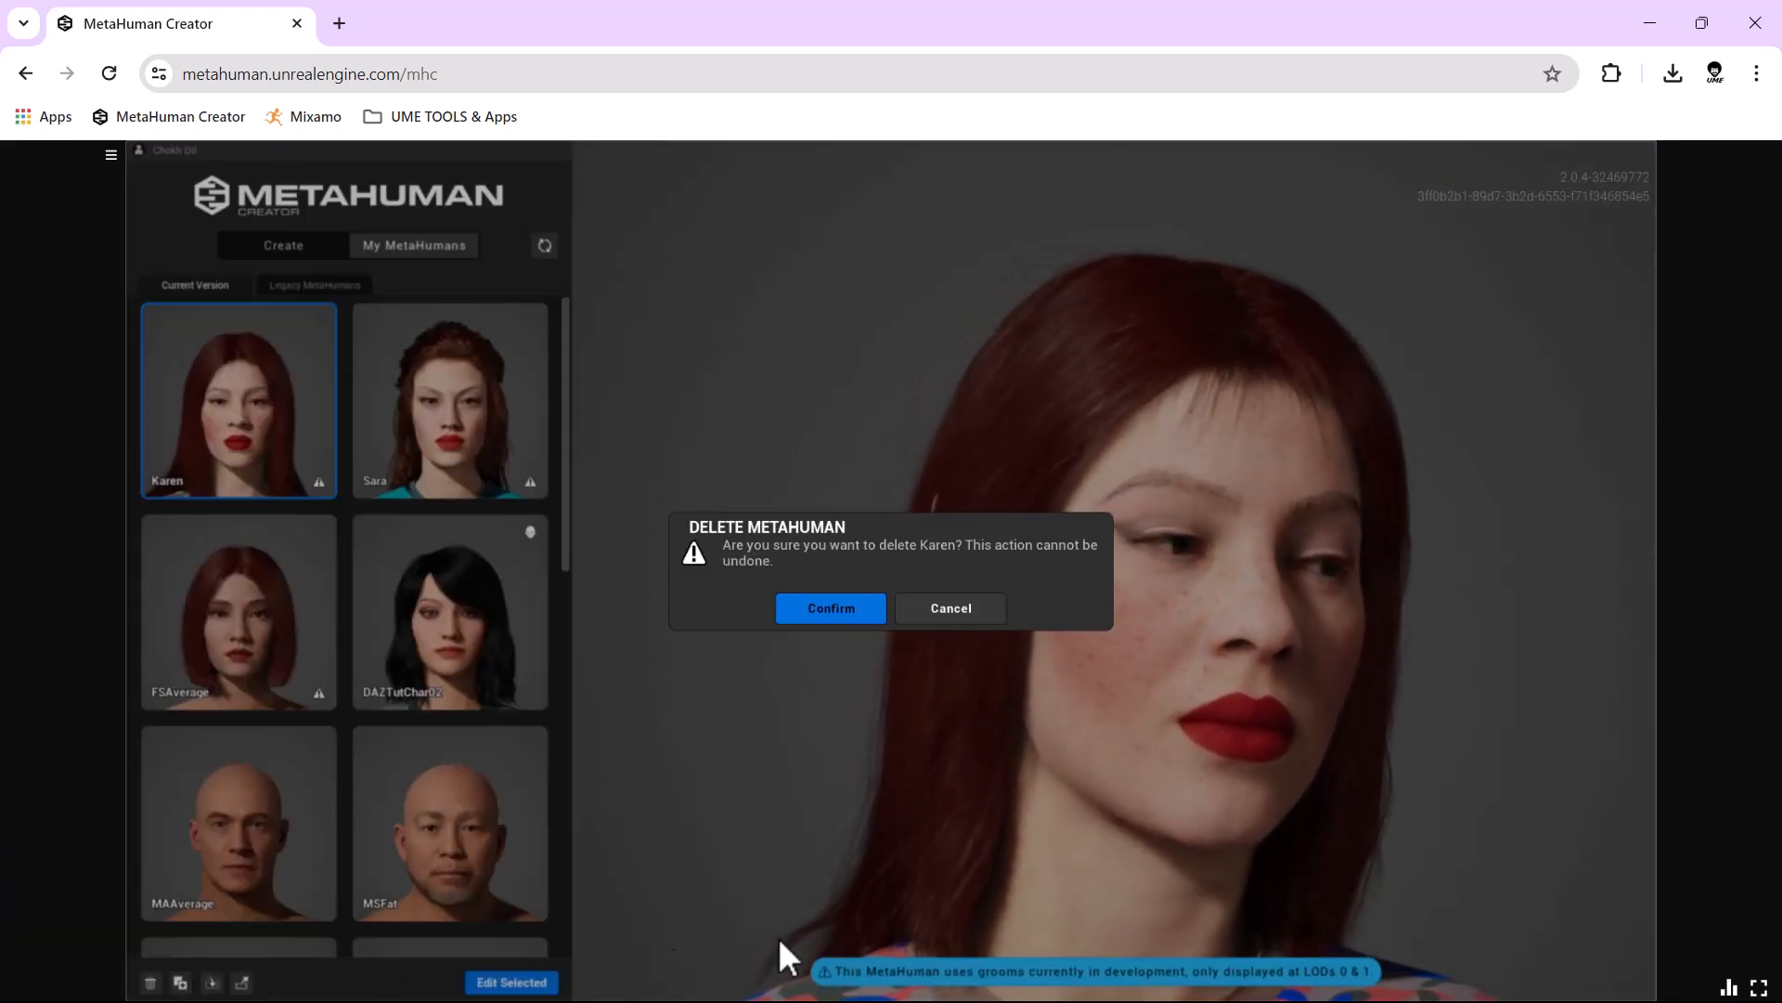
{"action": "left_click", "coordinate": [800, 604]}
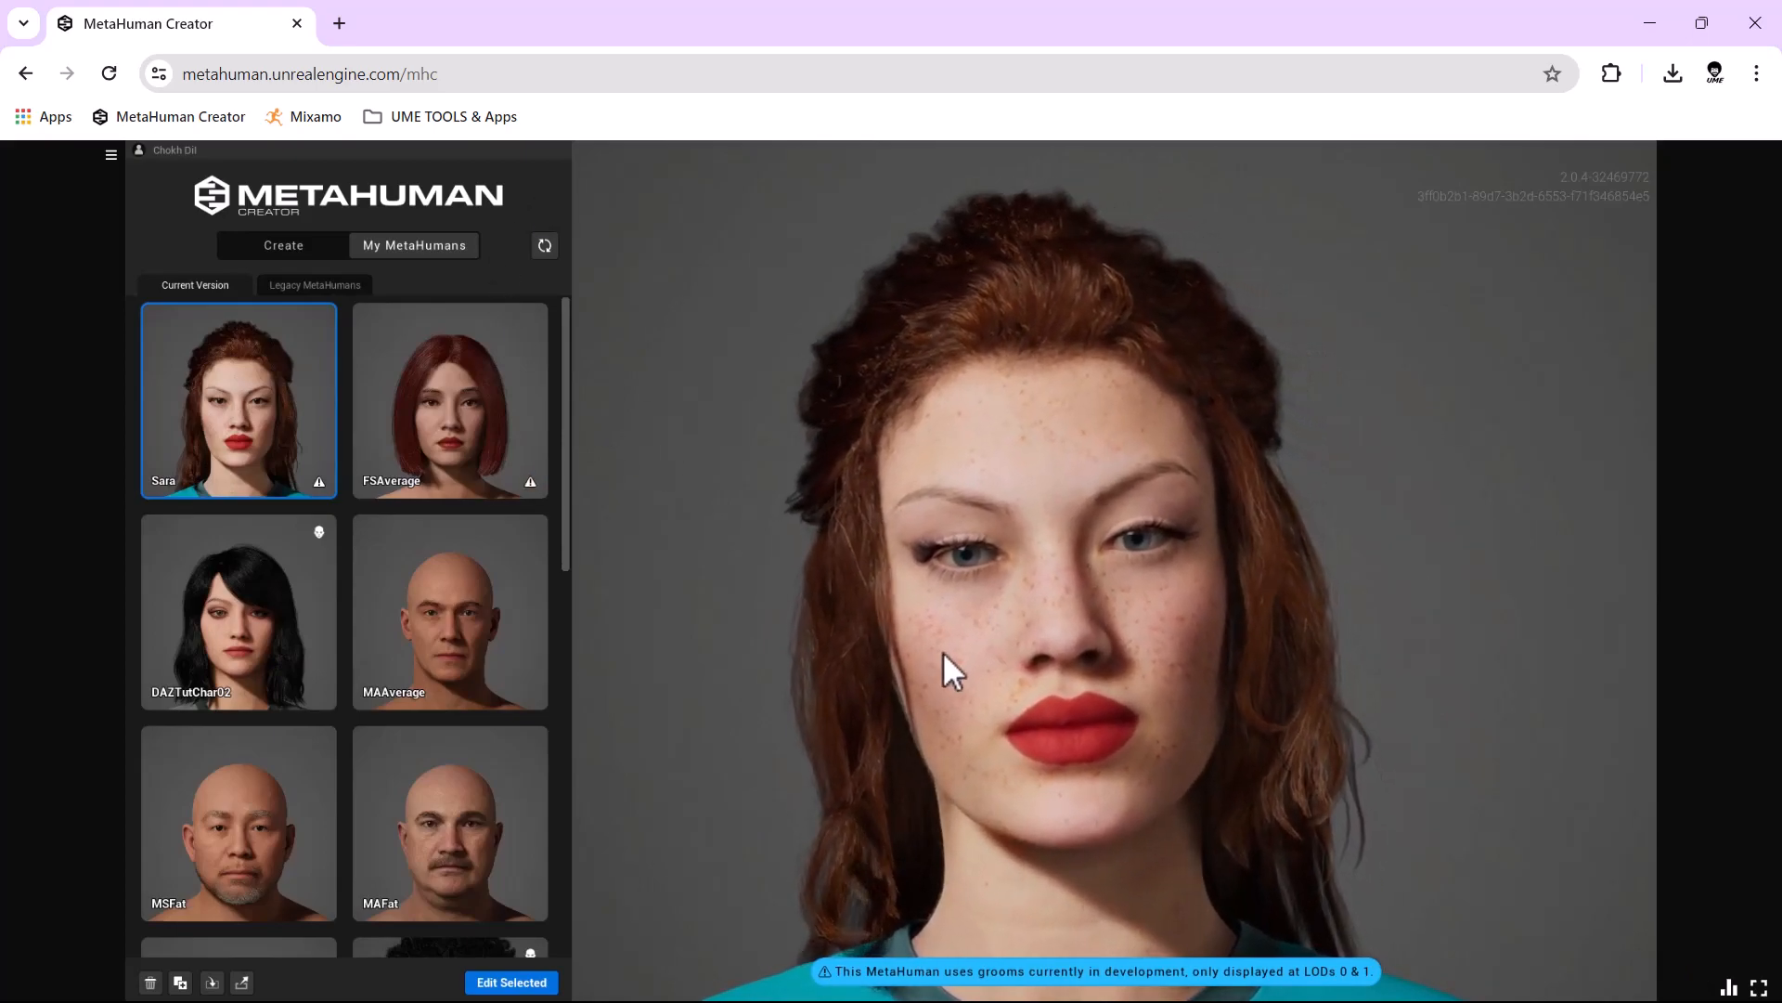
{"action": "left_click", "coordinate": [509, 425]}
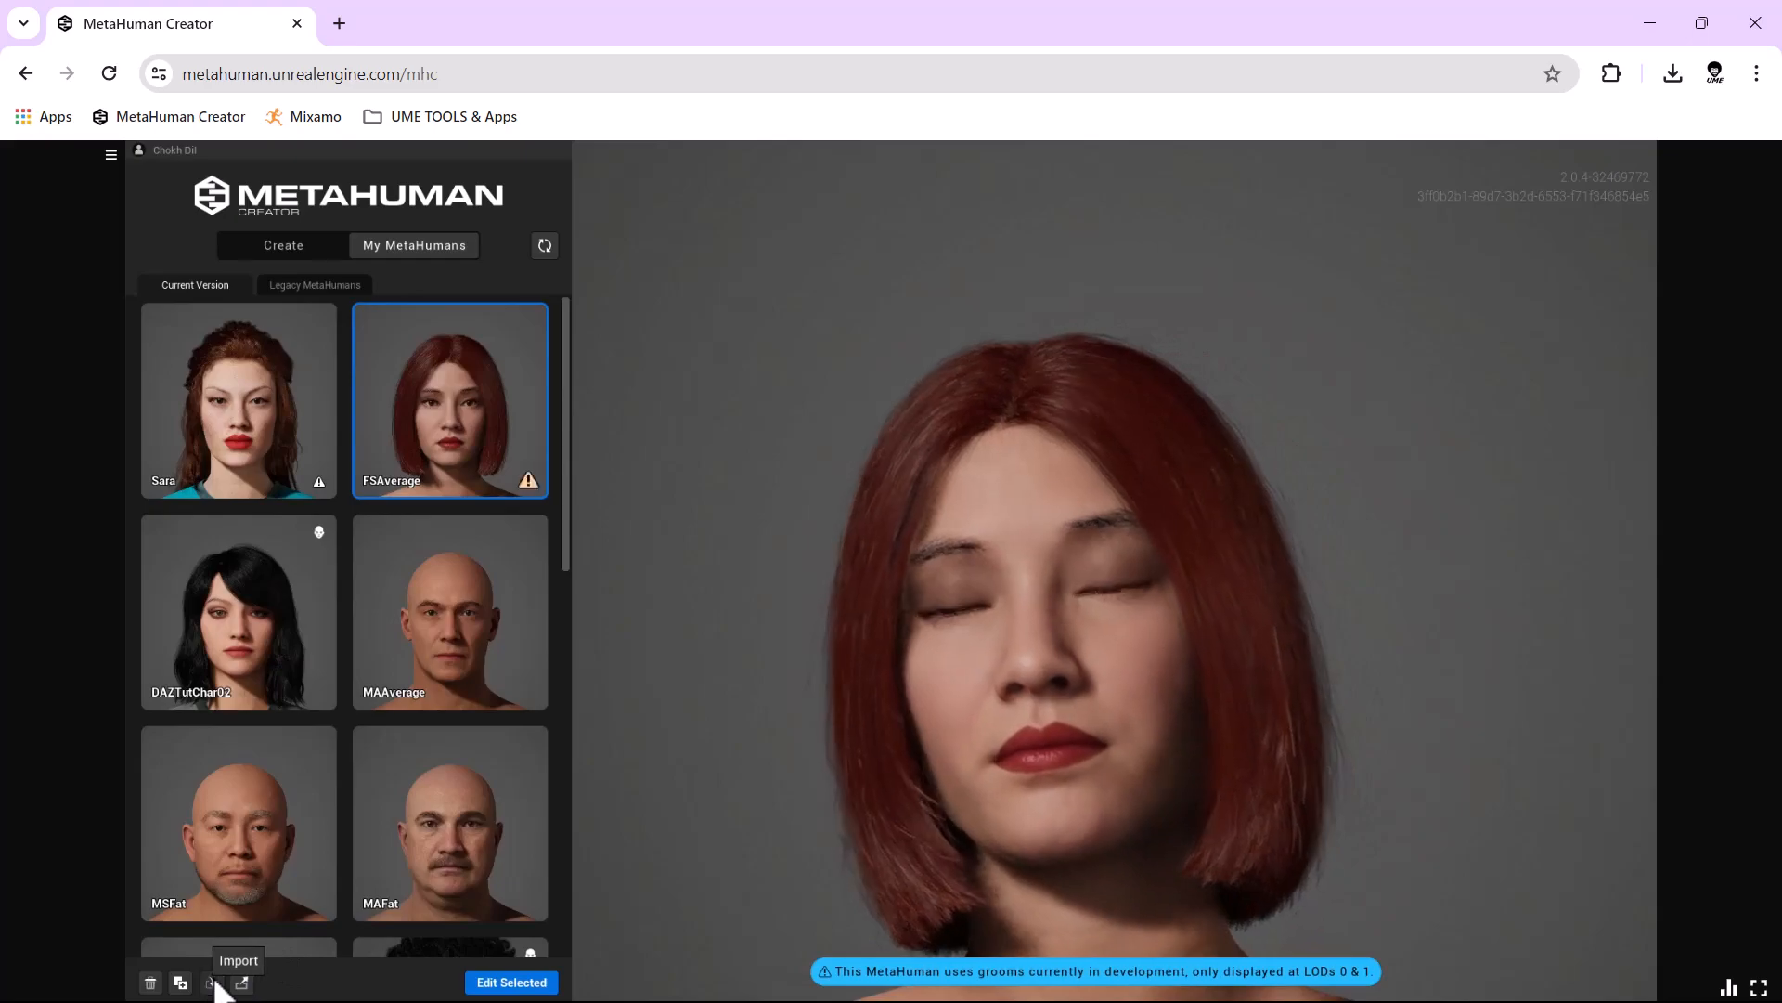
Import the Karen.mhb file from the Desktop into the My MetaHumans library.
{"action": "left_click", "coordinate": [212, 984]}
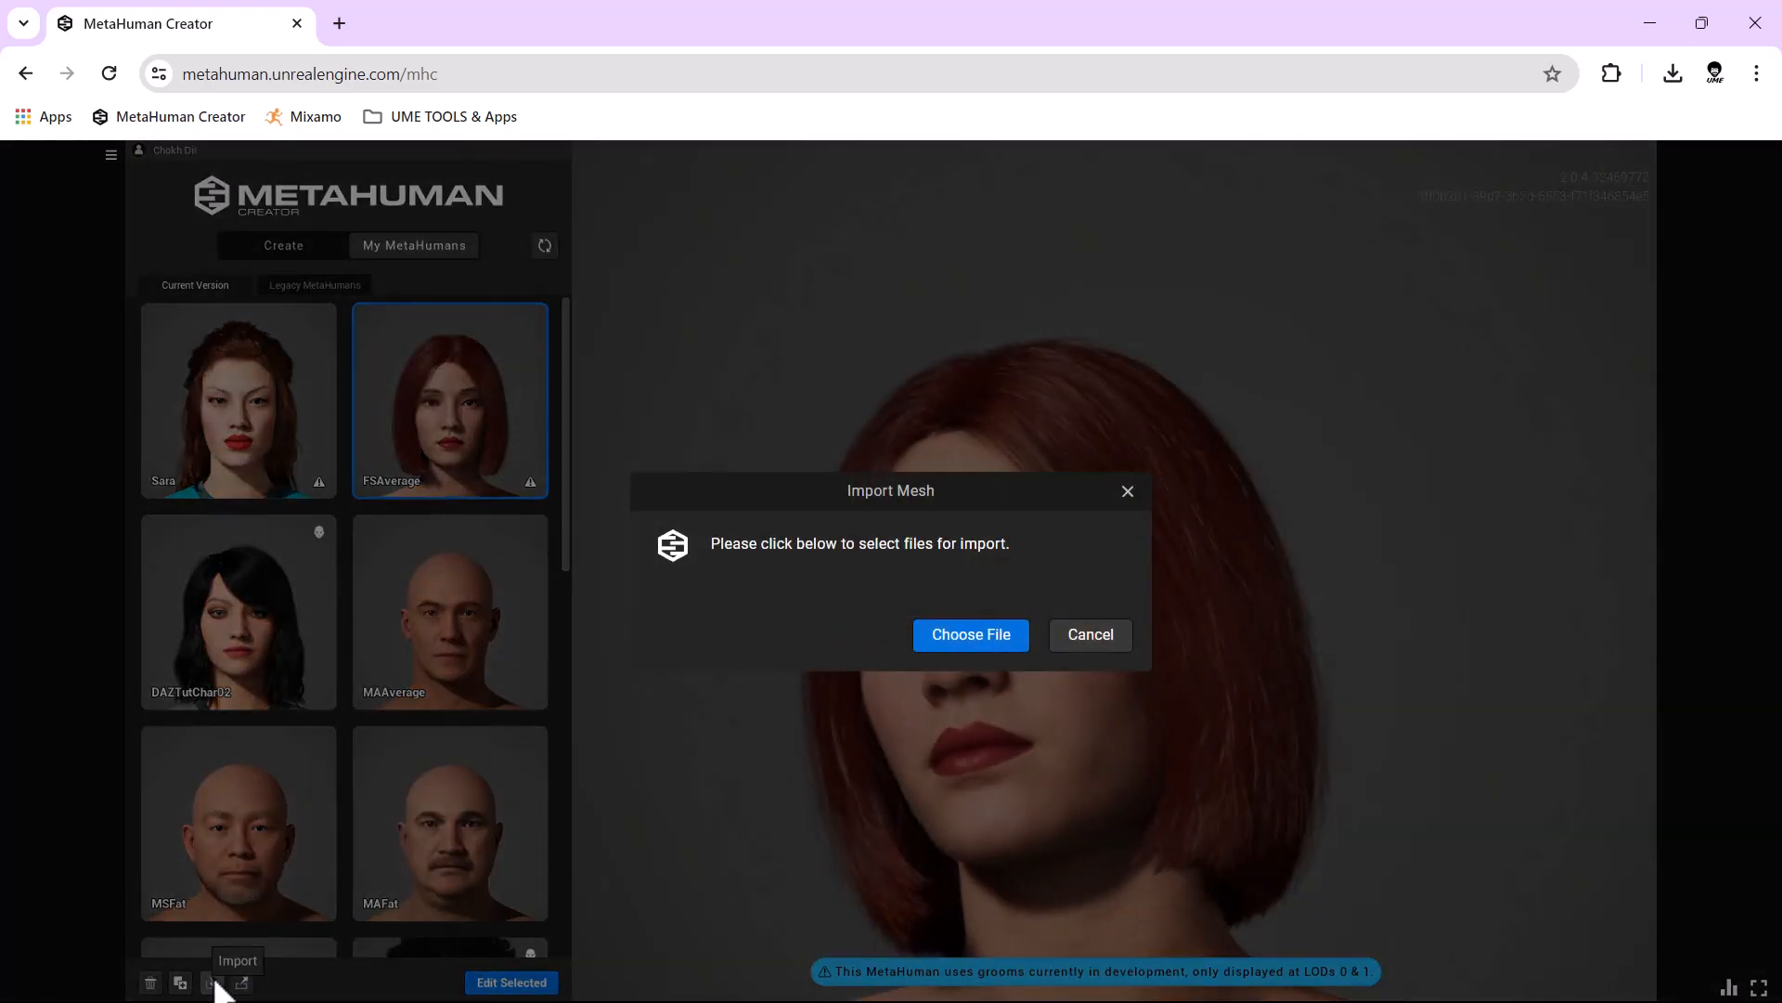
{"action": "left_click", "coordinate": [947, 640]}
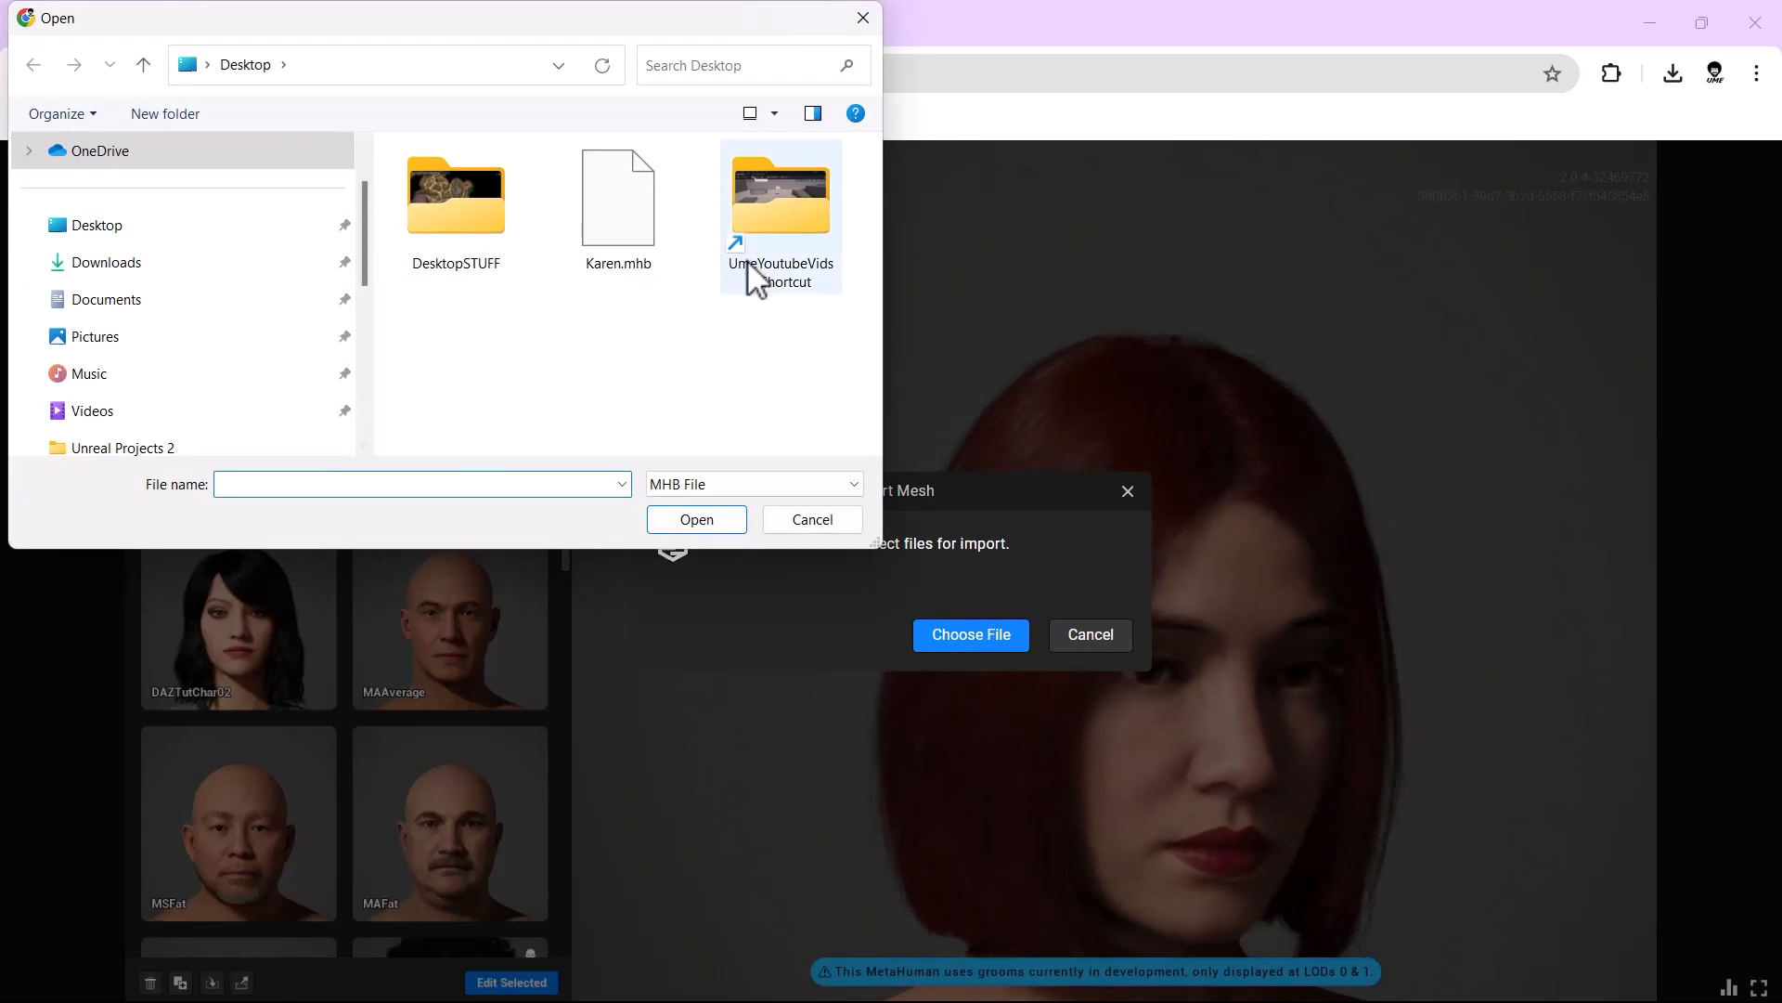
{"action": "left_click", "coordinate": [680, 522]}
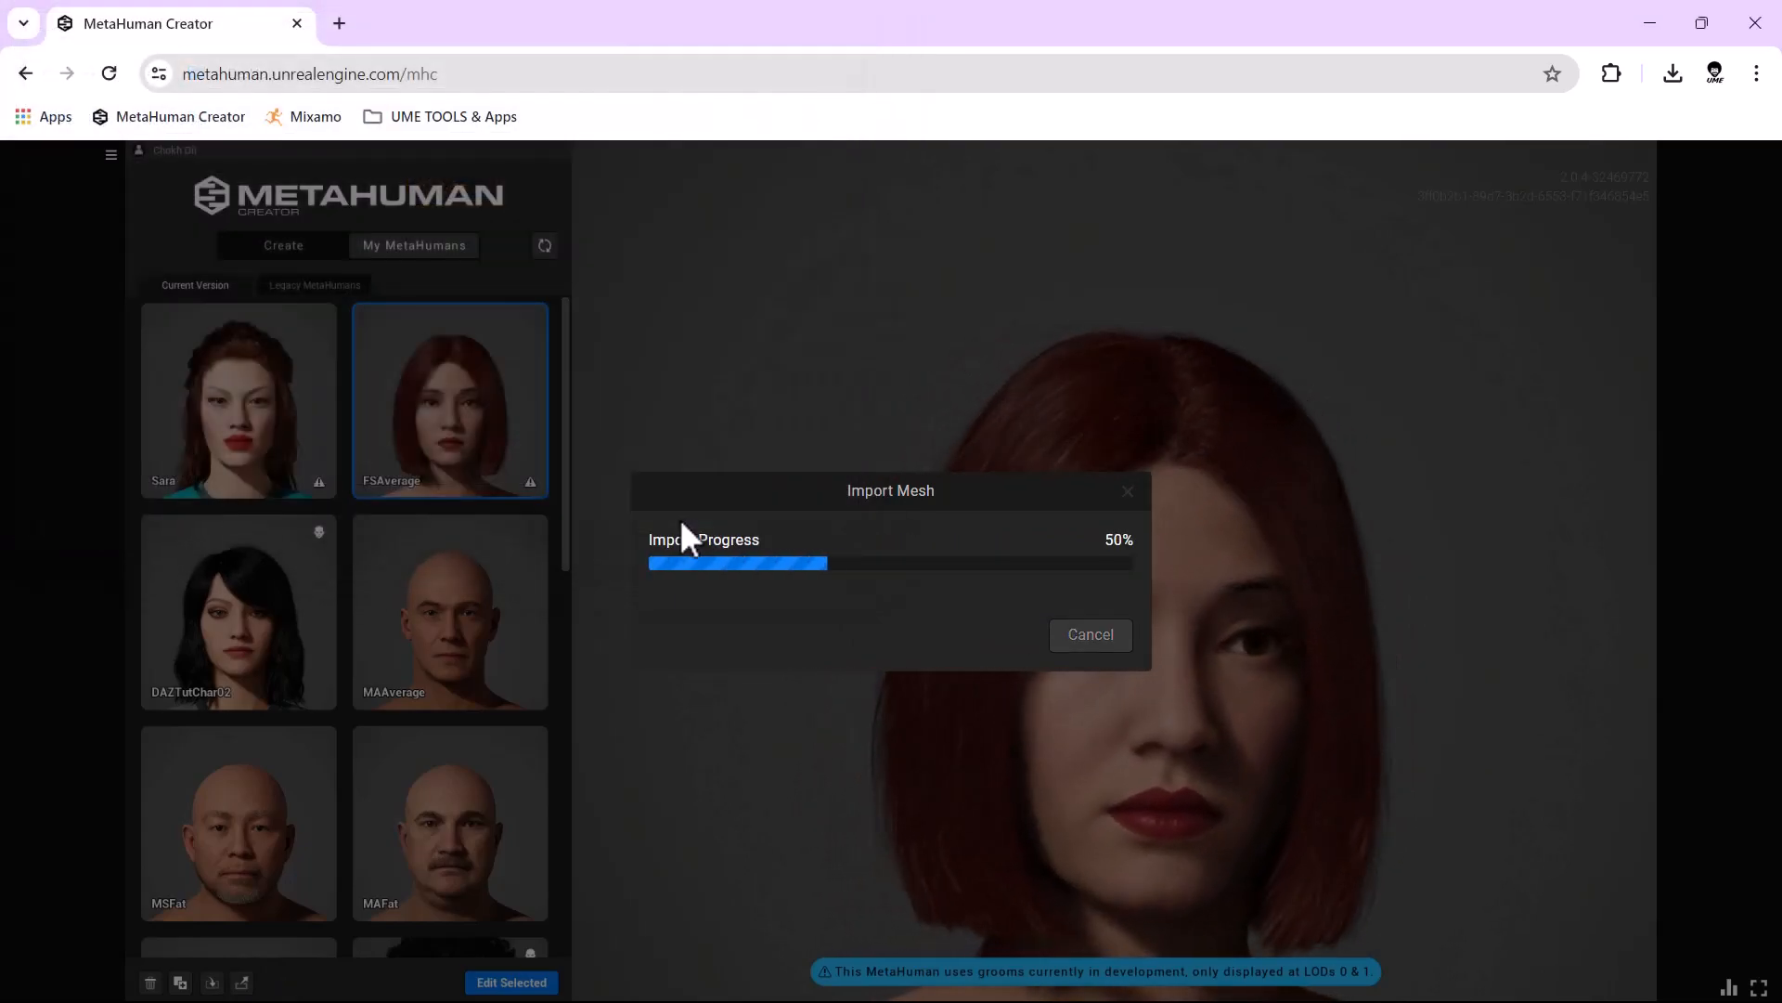